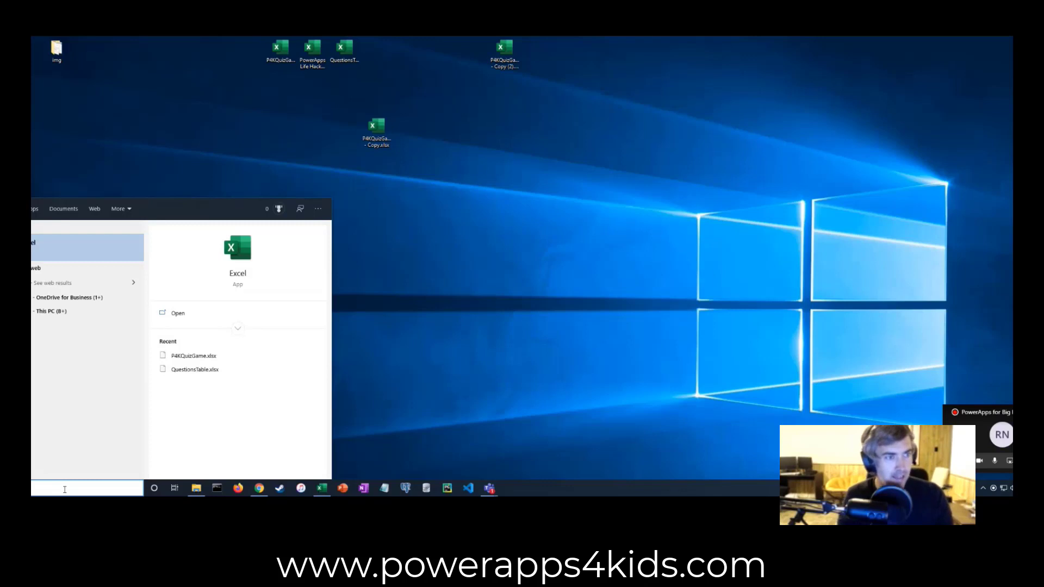
Open Excel with a blank workbook and move and enlarge its window to fill most of the desktop
{"action": "left_click", "coordinate": [57, 254]}
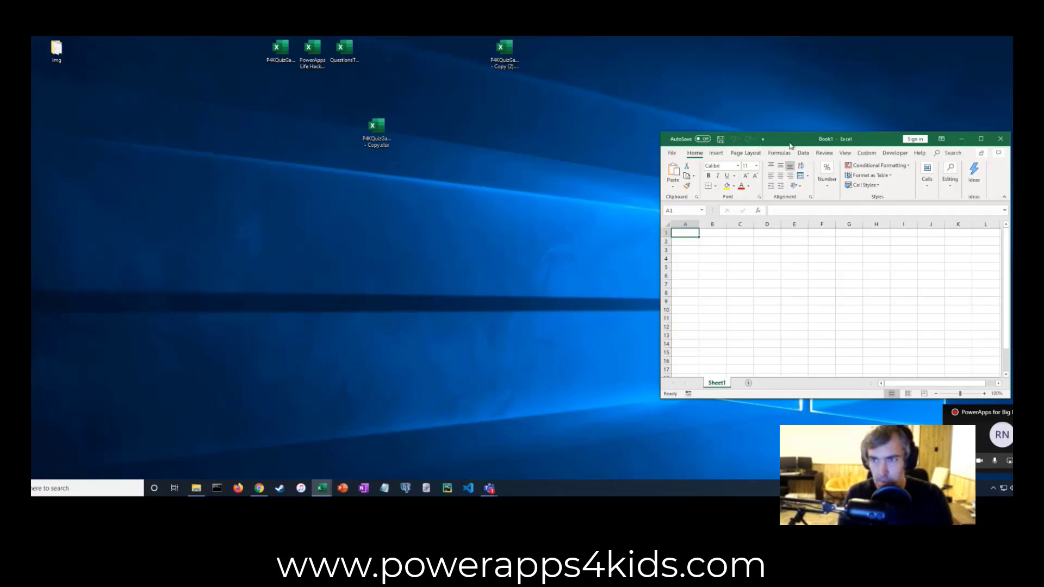
{"action": "left_click_drag", "start_coordinate": [789, 143], "coordinate": [282, 82]}
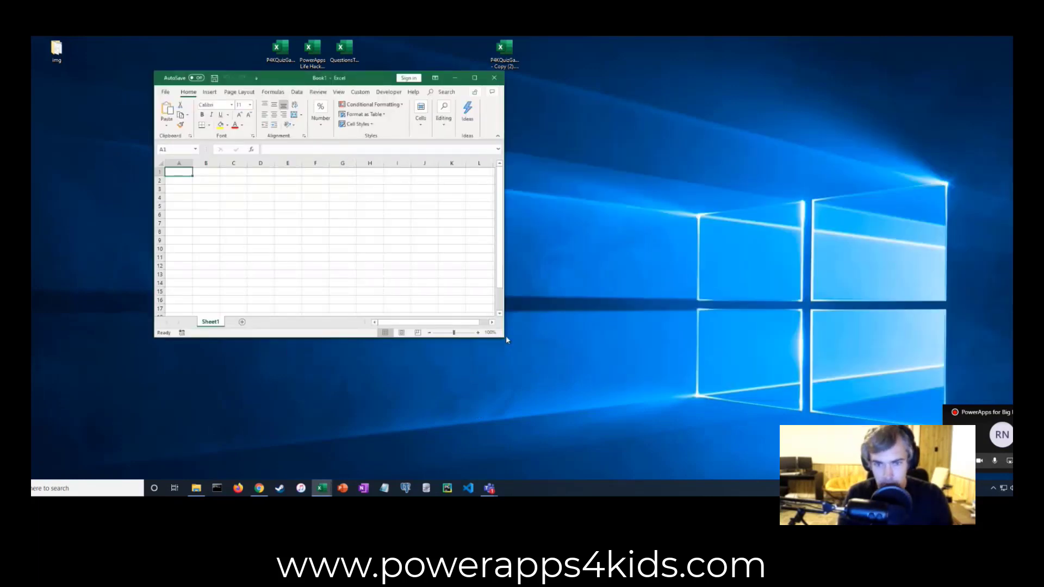
{"action": "left_click_drag", "start_coordinate": [506, 338], "coordinate": [804, 456]}
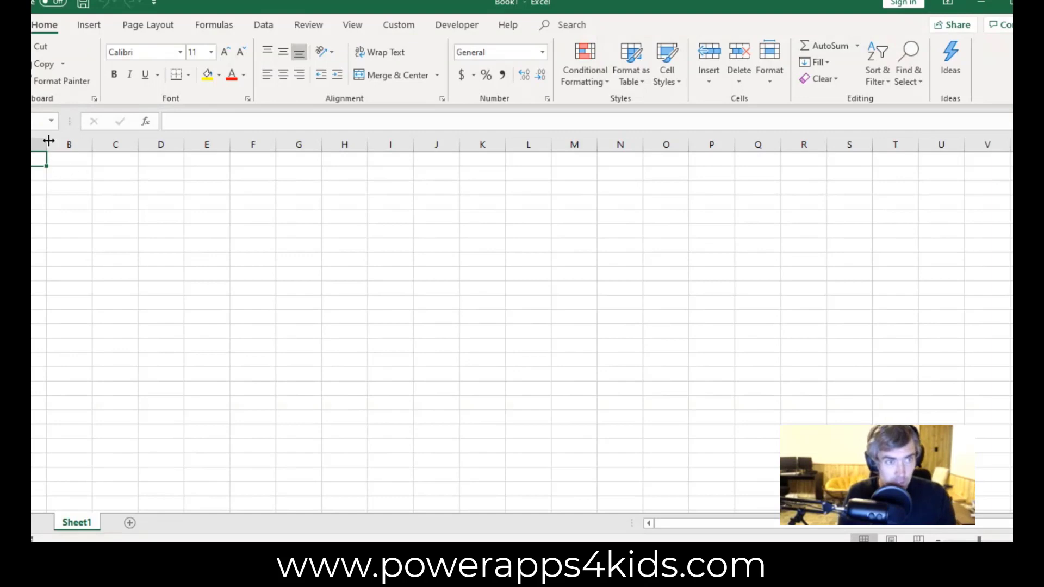
Widen columns A, B and C and enter the header "Quiz Name" in cell A1
{"action": "left_click_drag", "start_coordinate": [47, 142], "coordinate": [304, 144]}
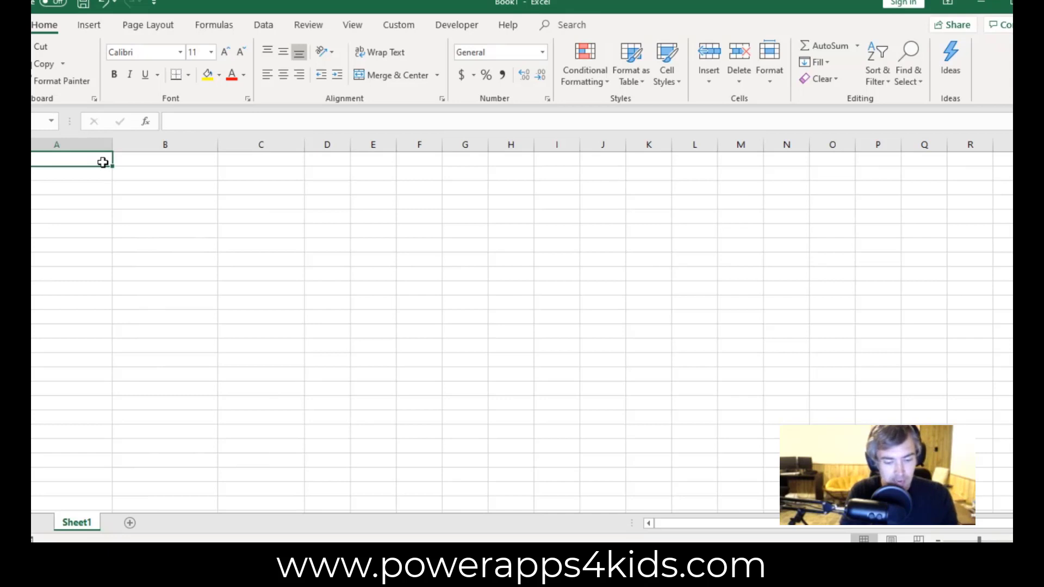
{"action": "type", "text": "Qui"}
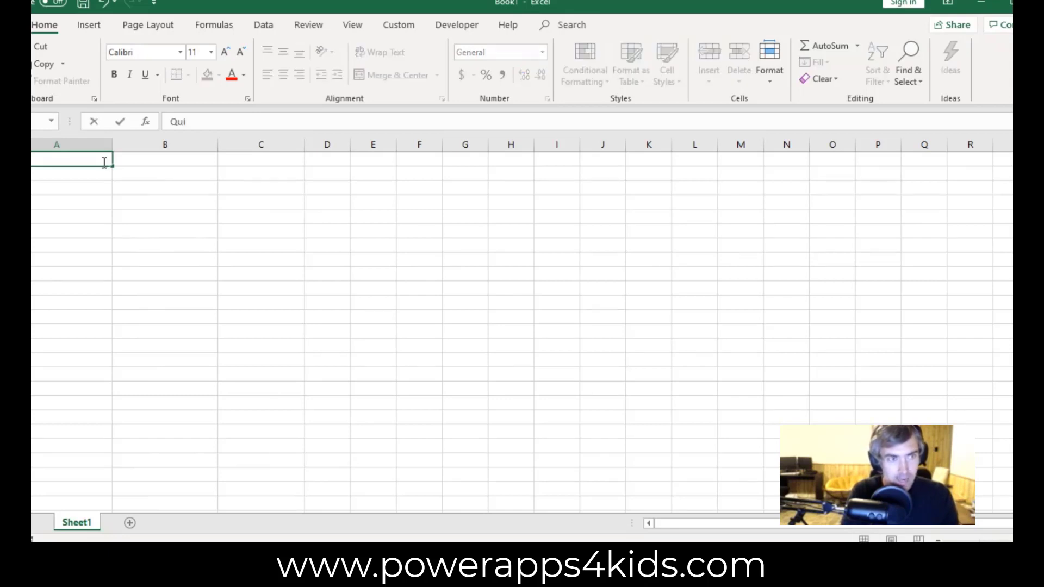
{"action": "type", "text": "z Name"}
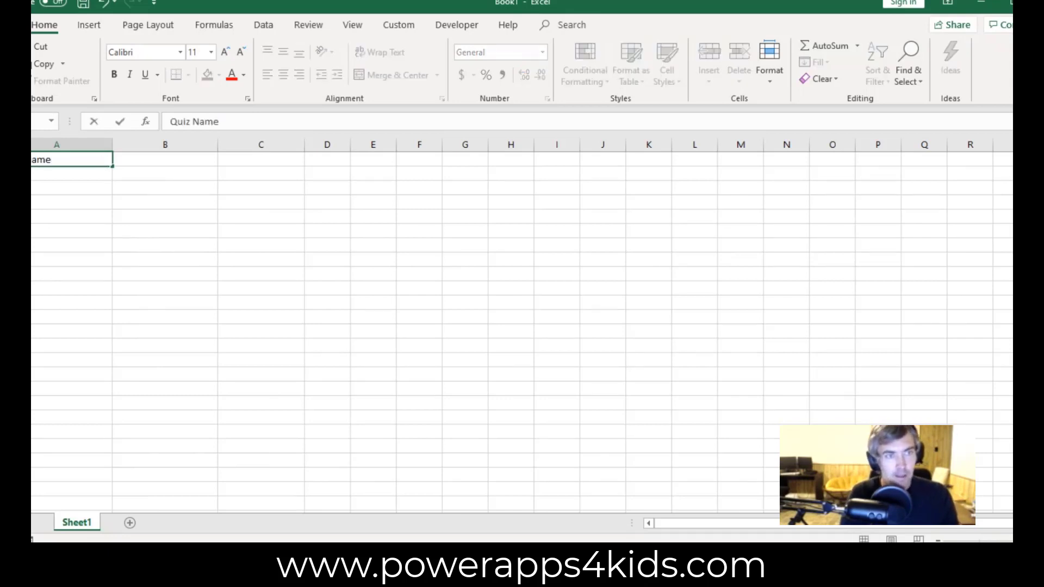
{"action": "left_click", "coordinate": [96, 196]}
{"action": "left_click_drag", "start_coordinate": [85, 177], "coordinate": [88, 367]}
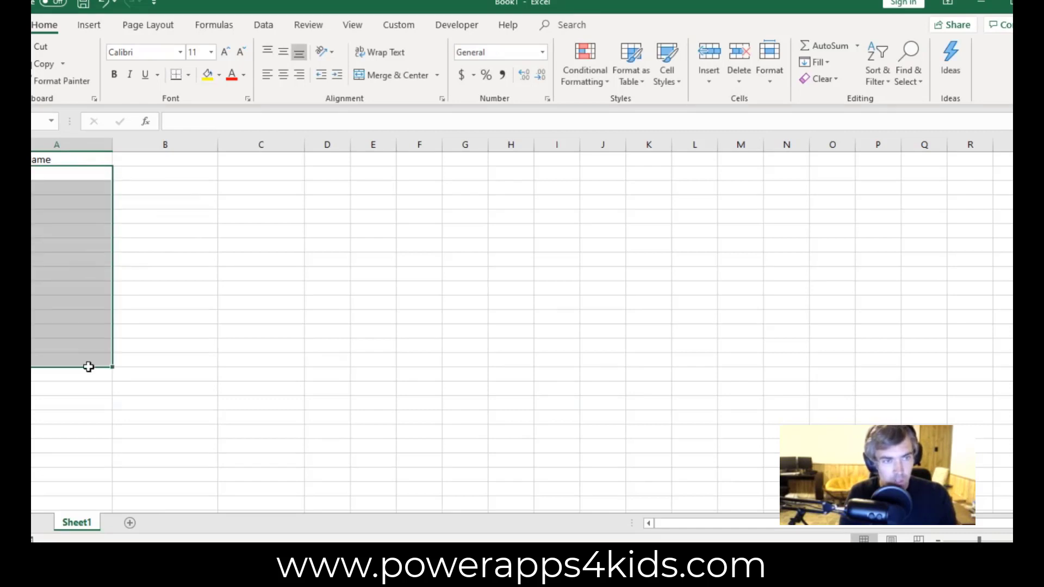
Enter the header "Question" in cell B1 and widen column B
{"action": "left_click", "coordinate": [135, 158]}
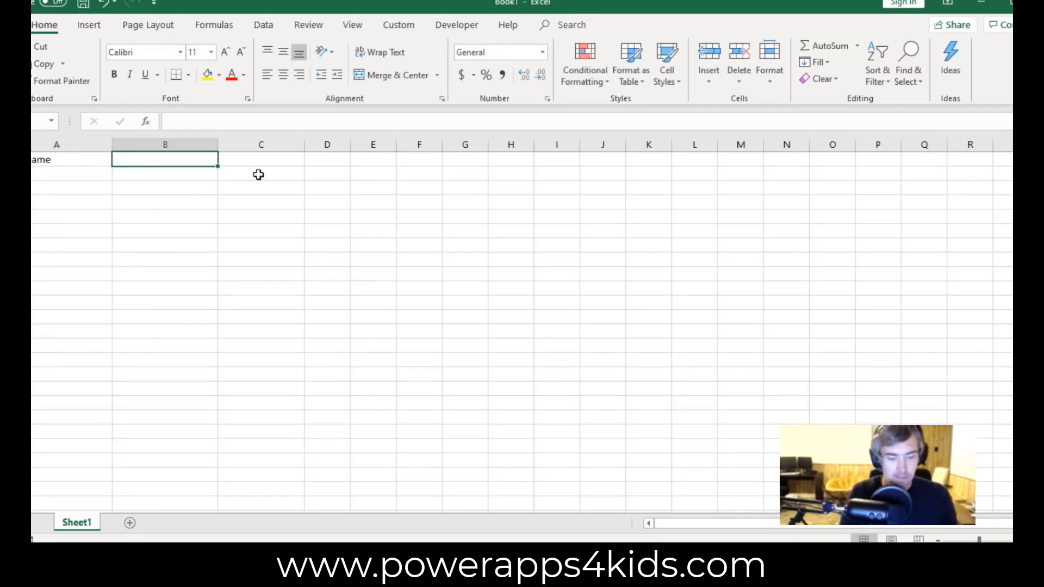
{"action": "type", "text": "Question"}
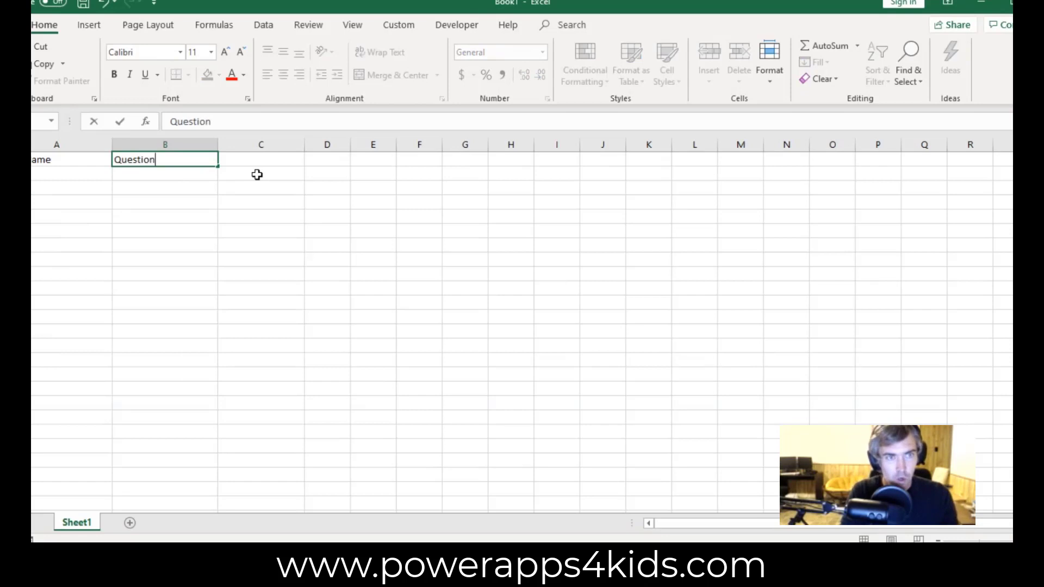
{"action": "key", "text": "Tab"}
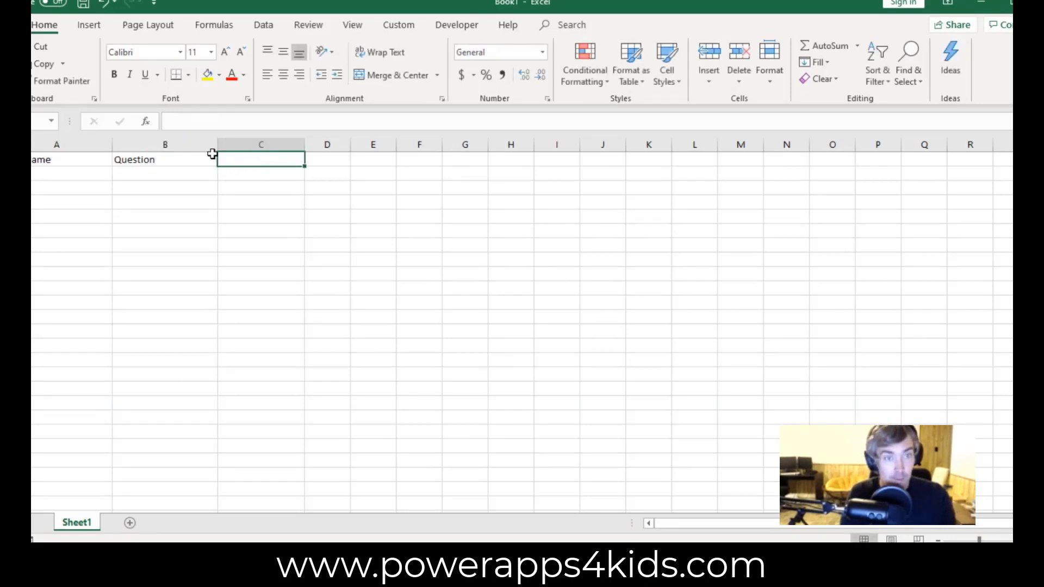
{"action": "left_click_drag", "start_coordinate": [212, 148], "coordinate": [254, 147]}
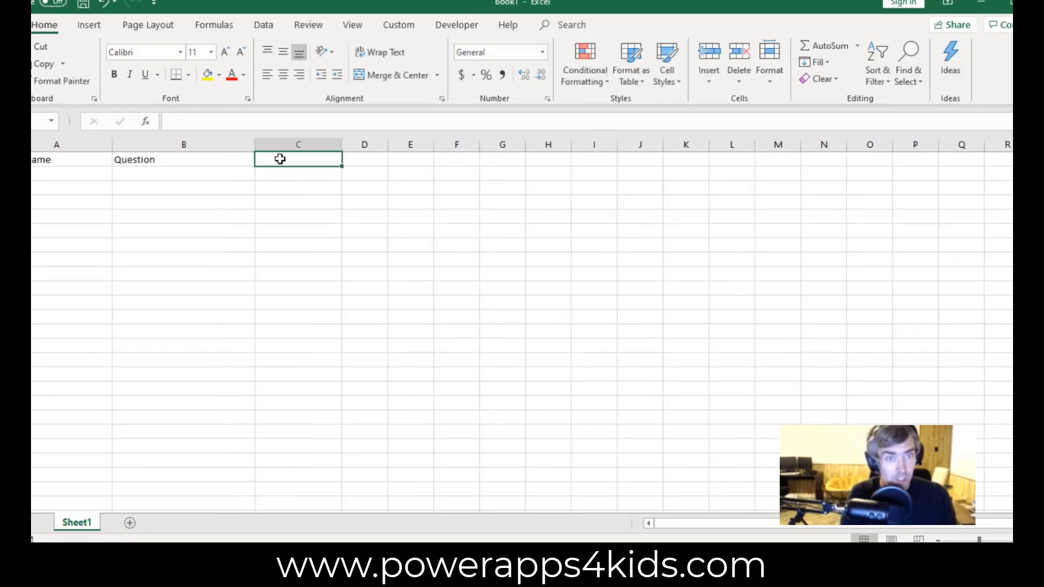
Enter the headers "Answer1" in C1 and "Awnser2" in D1, and widen columns C and D
{"action": "type", "text": "Answer1"}
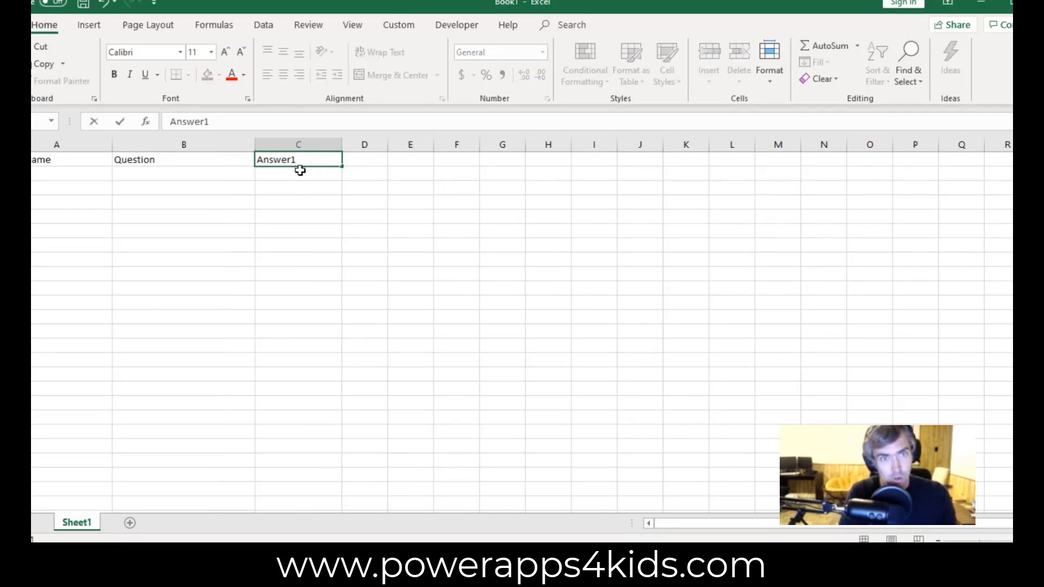
{"action": "key", "text": "Tab"}
{"action": "type", "text": "Awns"}
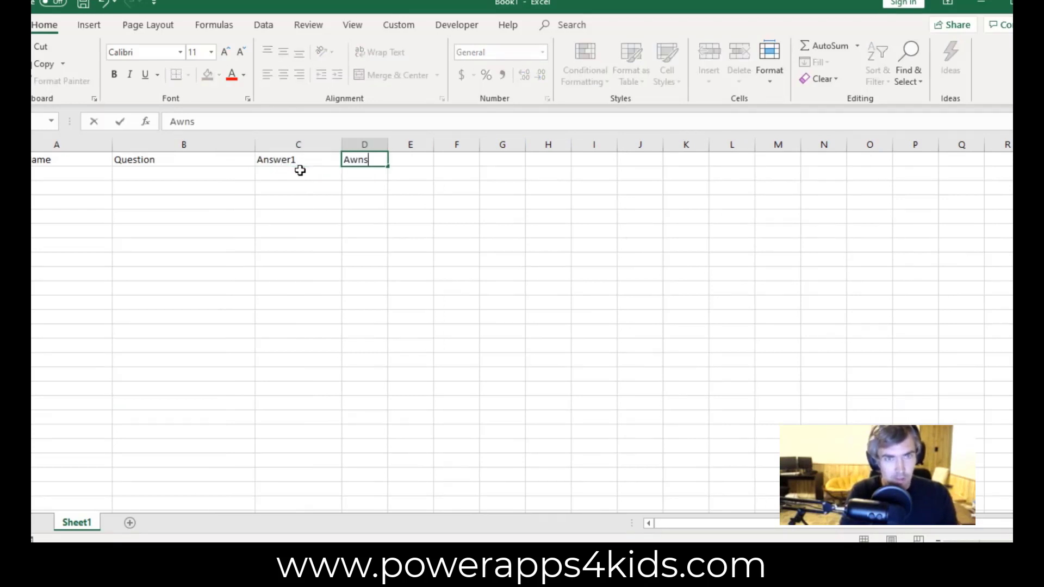
{"action": "type", "text": "er2"}
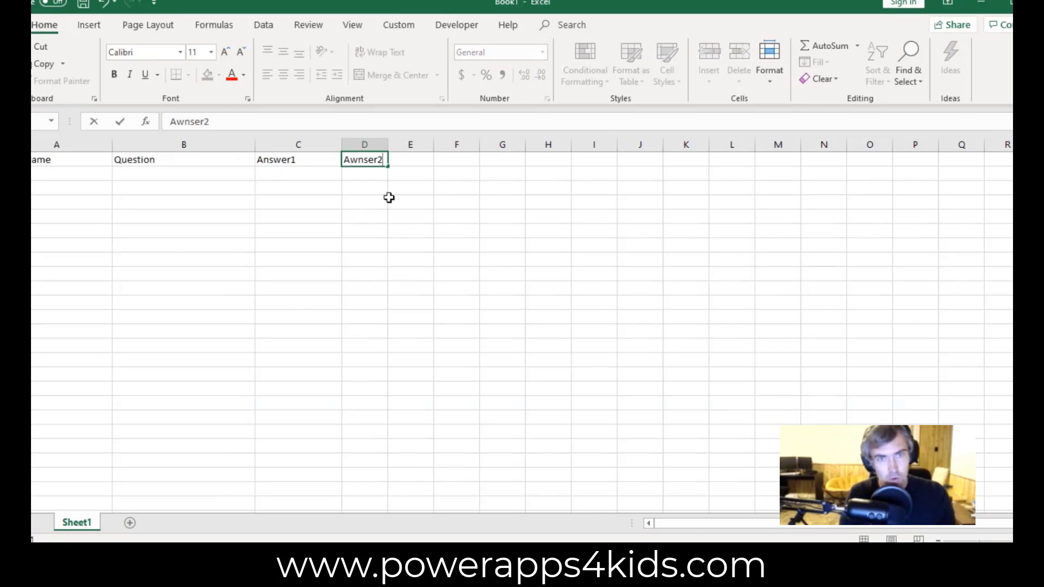
{"action": "left_click", "coordinate": [387, 197]}
{"action": "left_click_drag", "start_coordinate": [388, 145], "coordinate": [449, 145]}
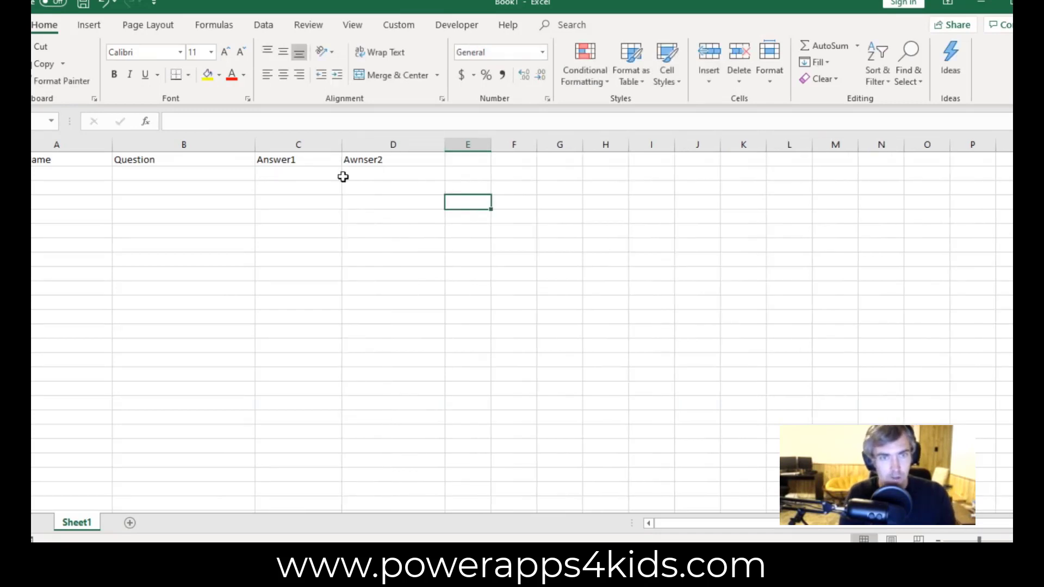
{"action": "left_click_drag", "start_coordinate": [343, 146], "coordinate": [356, 145]}
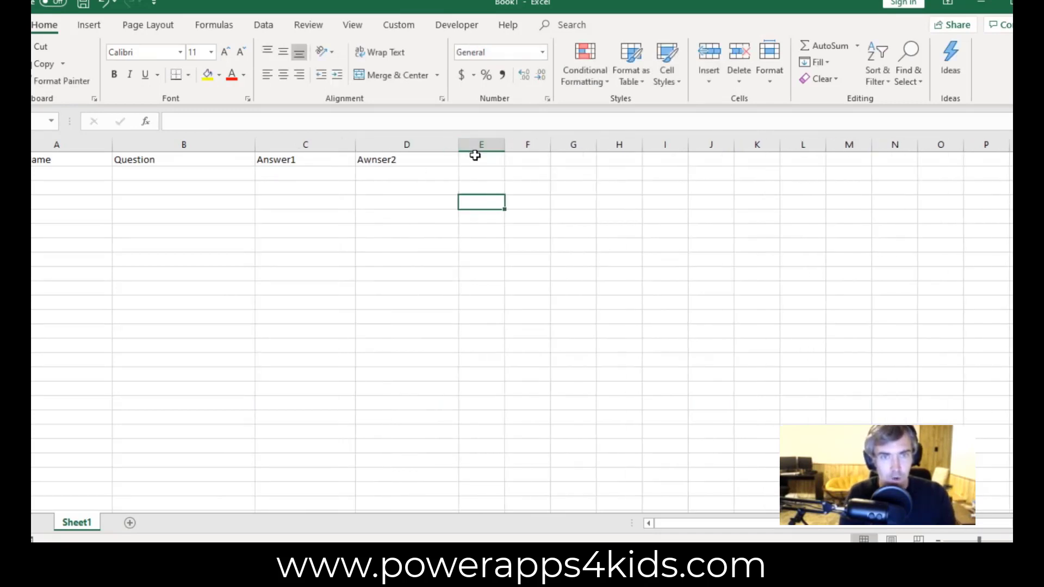
Enter the headers "Answer3" in cell E1 and "Answer4" in cell F1
{"action": "left_click", "coordinate": [475, 158]}
{"action": "type", "text": "Answ"}
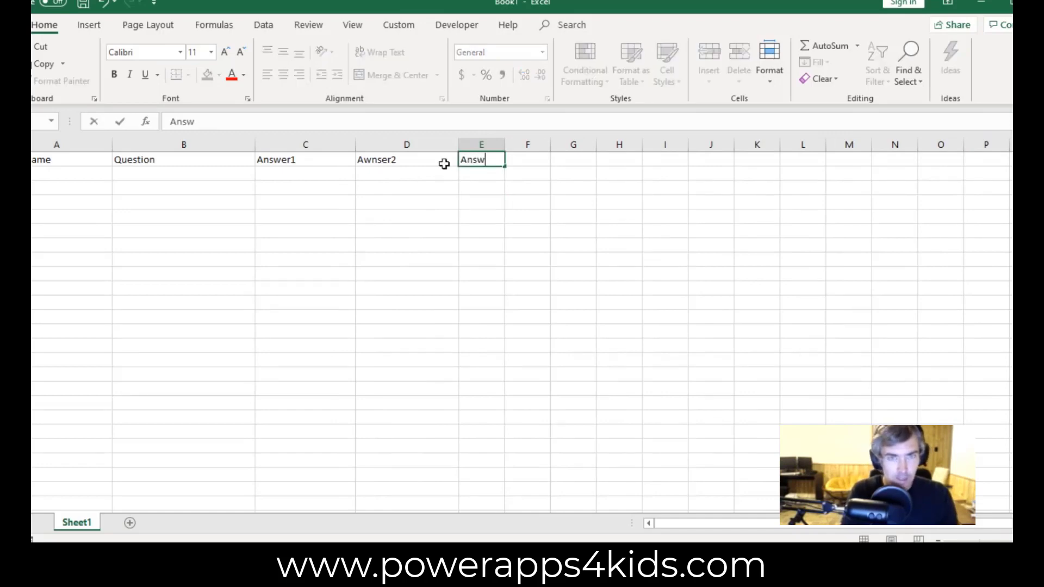
{"action": "type", "text": "er3"}
{"action": "key", "text": "Tab"}
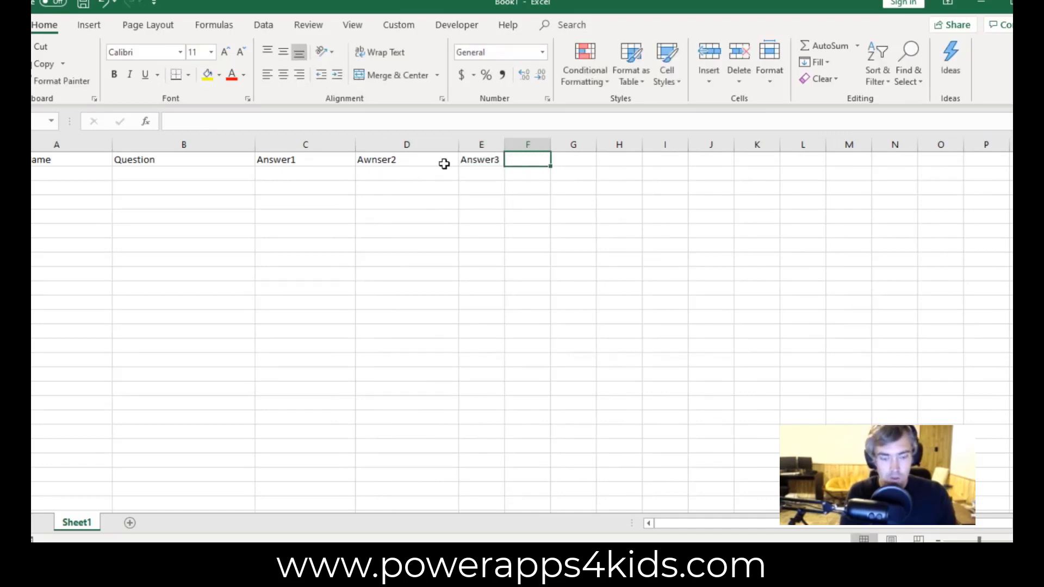
{"action": "type", "text": "Answer4"}
{"action": "key", "text": "Tab"}
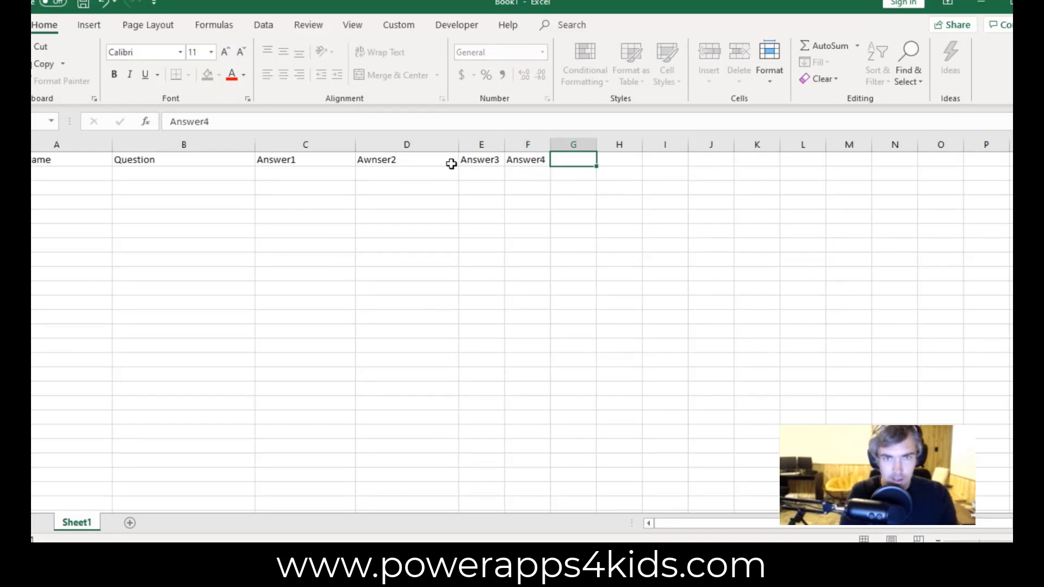
Narrow column B slightly and widen columns E, F and G
{"action": "left_click", "coordinate": [399, 200]}
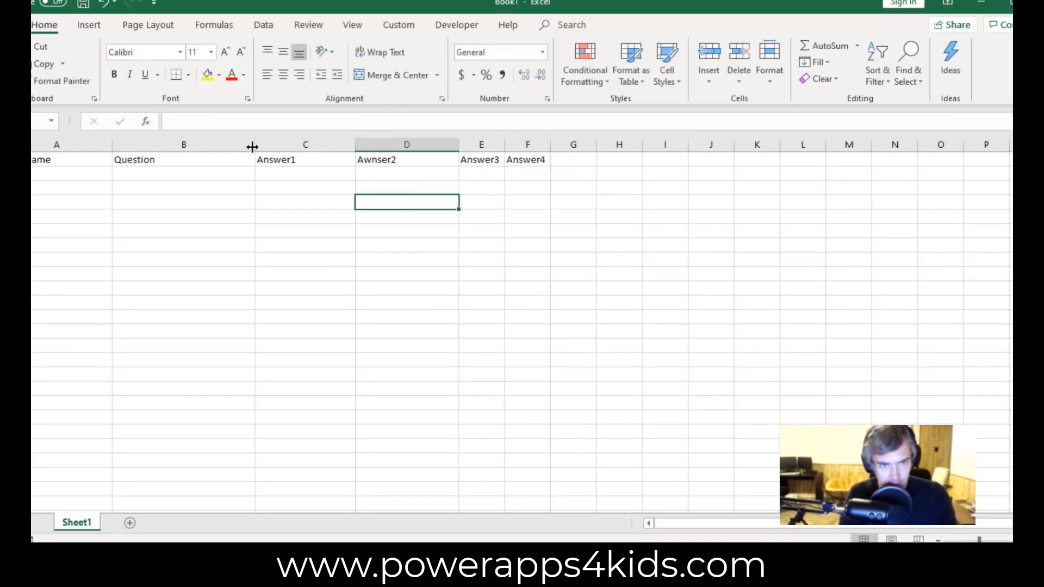
{"action": "mouse_move", "coordinate": [255, 146]}
{"action": "left_mouse_down"}
{"action": "mouse_move", "coordinate": [210, 145]}
{"action": "mouse_move", "coordinate": [248, 146]}
{"action": "left_mouse_up"}
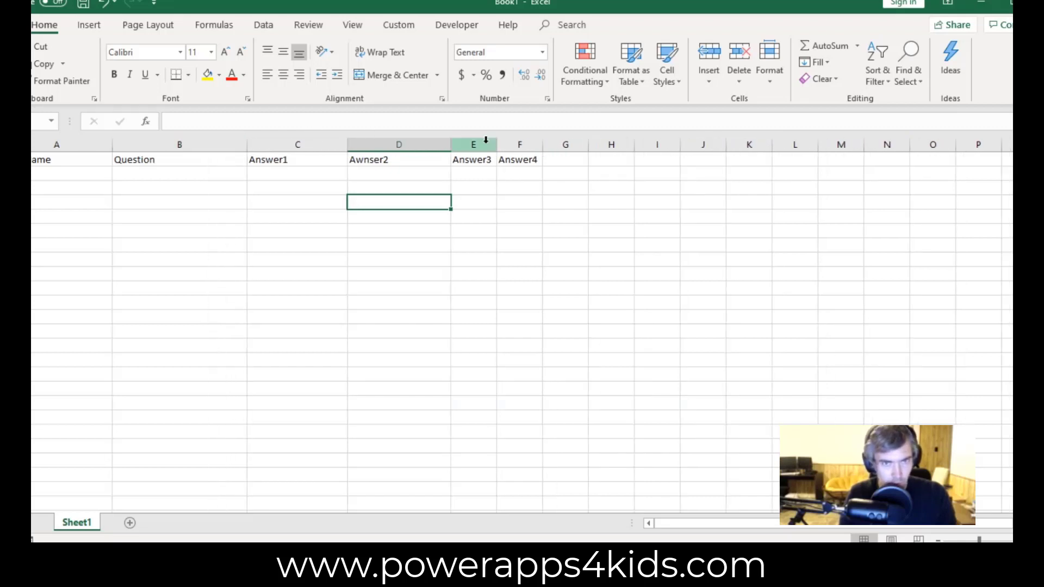
{"action": "left_click_drag", "start_coordinate": [496, 143], "coordinate": [749, 143]}
Enter the header "Correct Answer" in cell G1
{"action": "left_click", "coordinate": [696, 161]}
{"action": "type", "text": "C"}
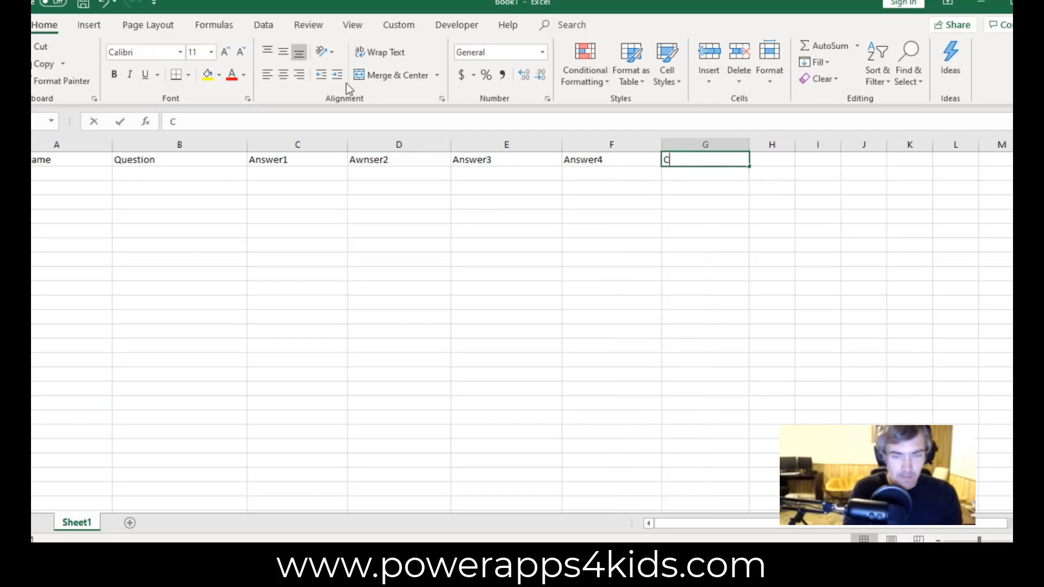
{"action": "type", "text": "orrect"}
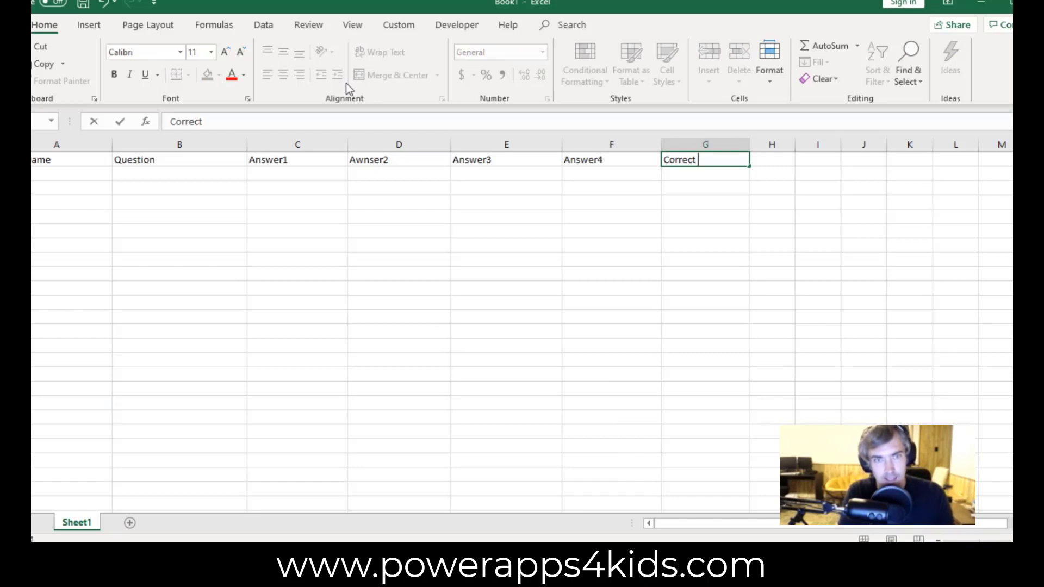
{"action": "type", "text": " An"}
{"action": "key", "text": "BackSpace"}
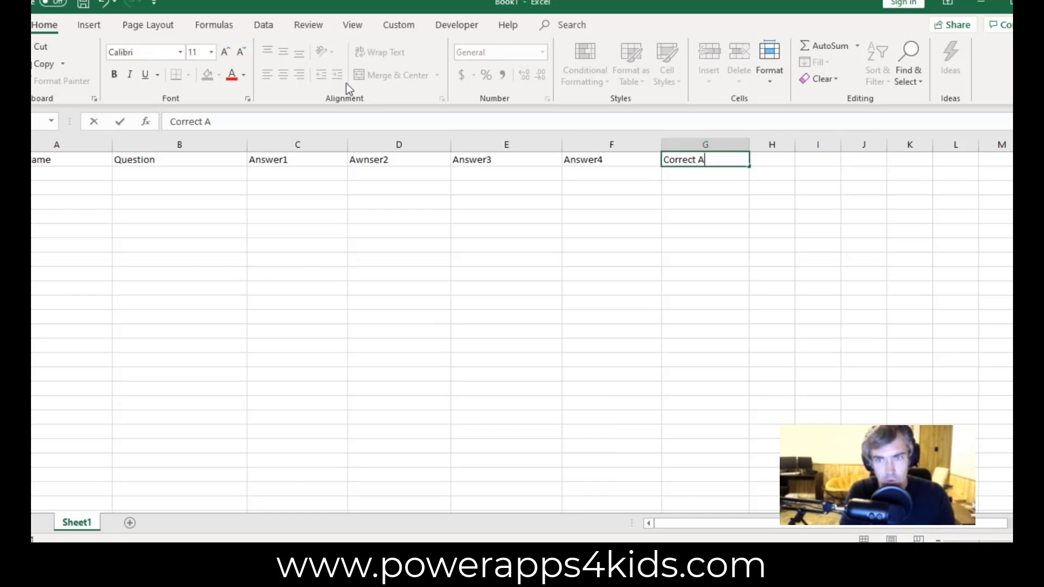
{"action": "type", "text": "nswer"}
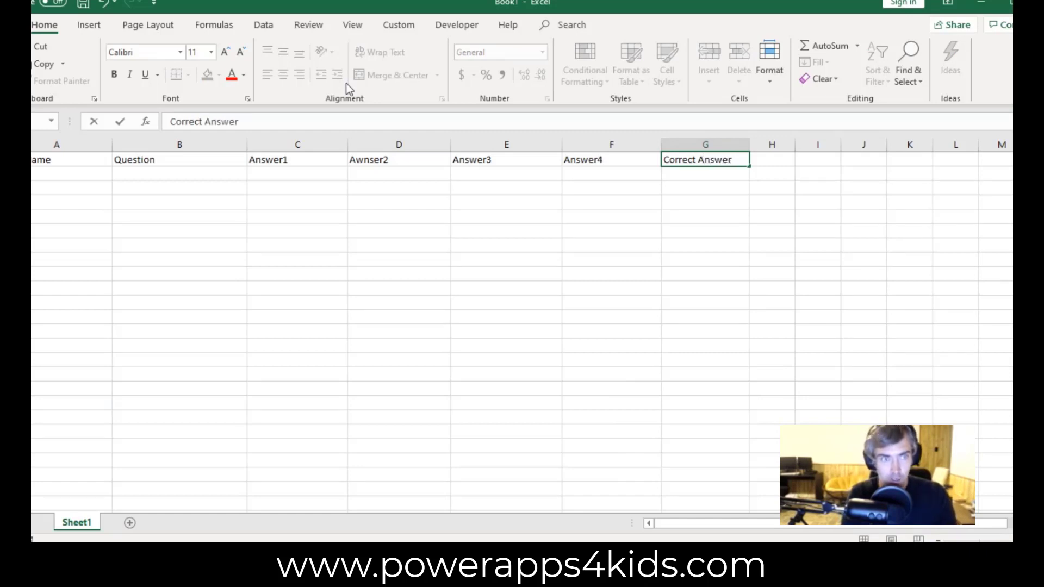
{"action": "left_click", "coordinate": [133, 254]}
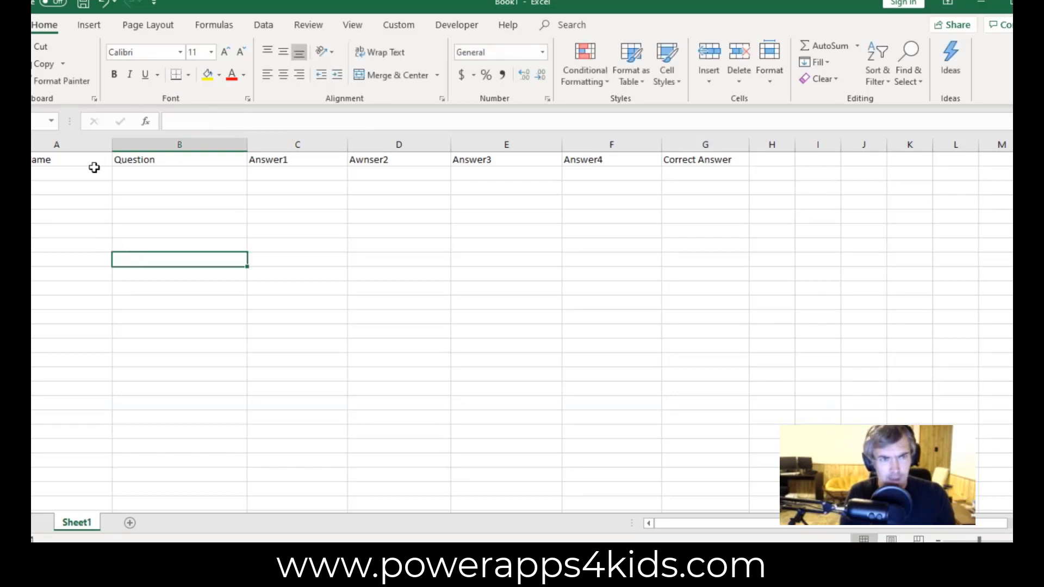
Enter the question "What kingdom do Anna and Elsa live in?" in cell B2 and widen column B to fit it
{"action": "left_click", "coordinate": [72, 174]}
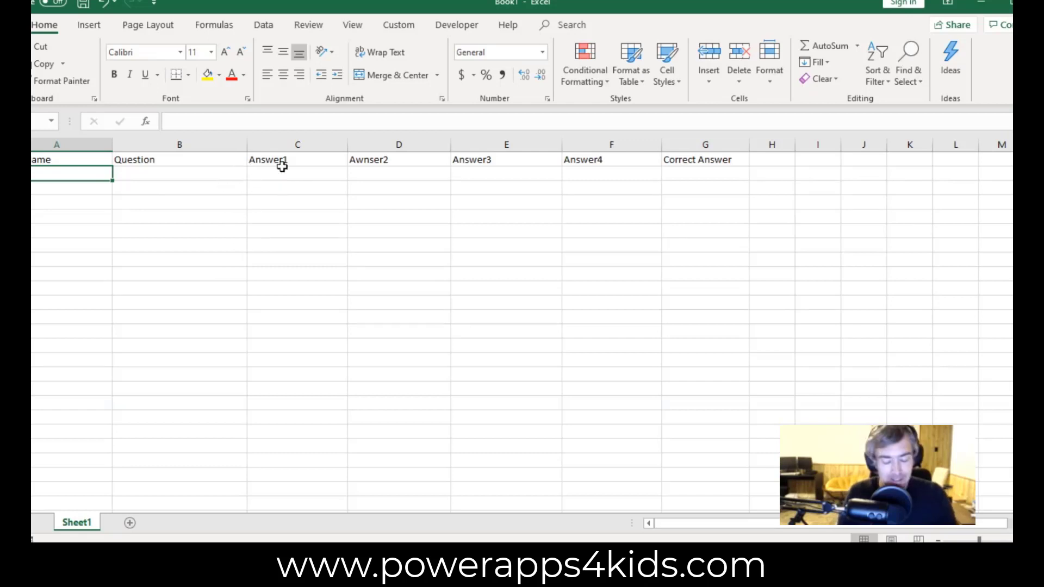
{"action": "key", "text": "Tab"}
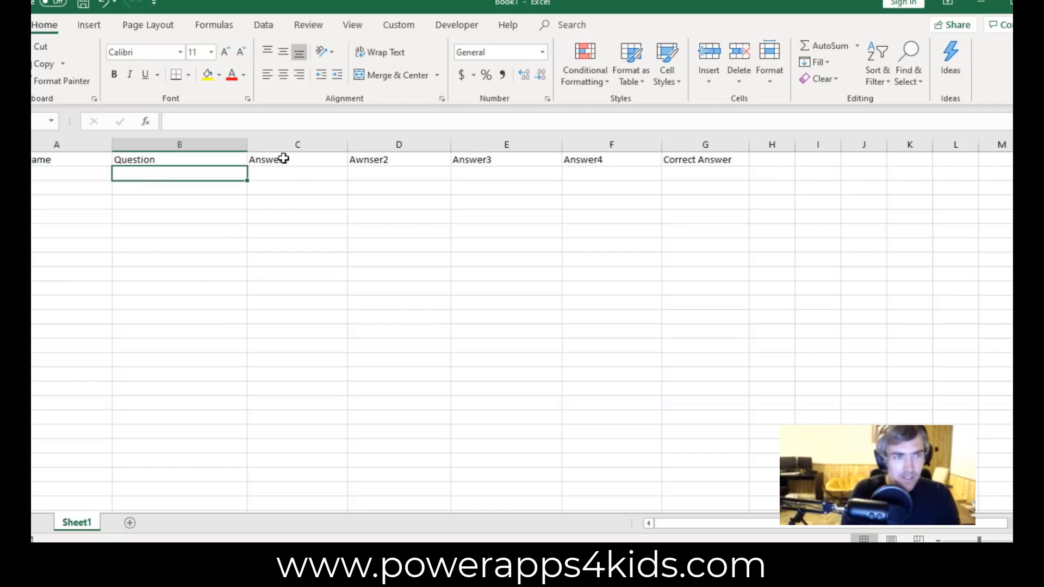
{"action": "type", "text": "What"}
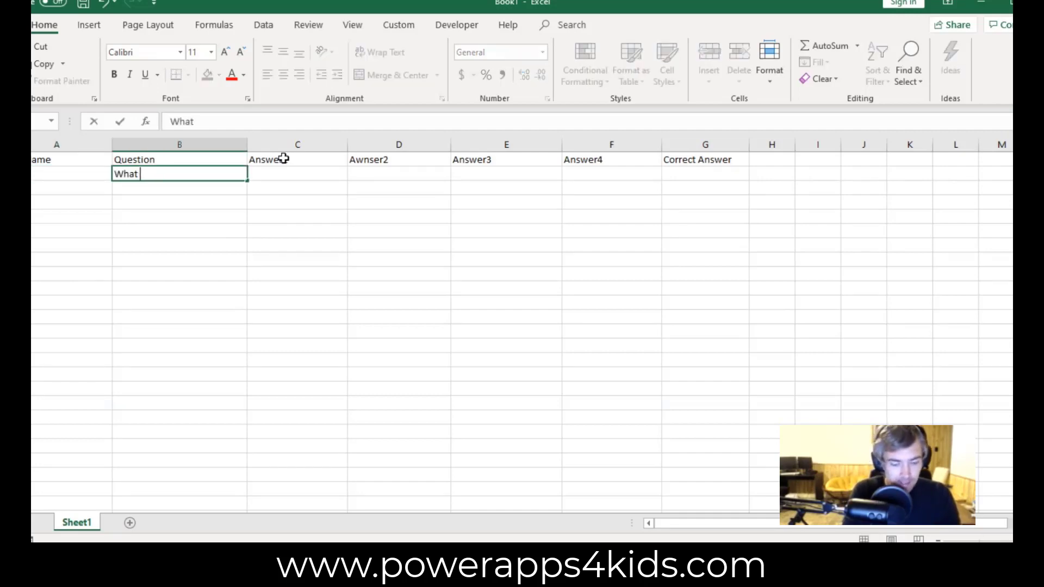
{"action": "type", "text": "ykingdom "}
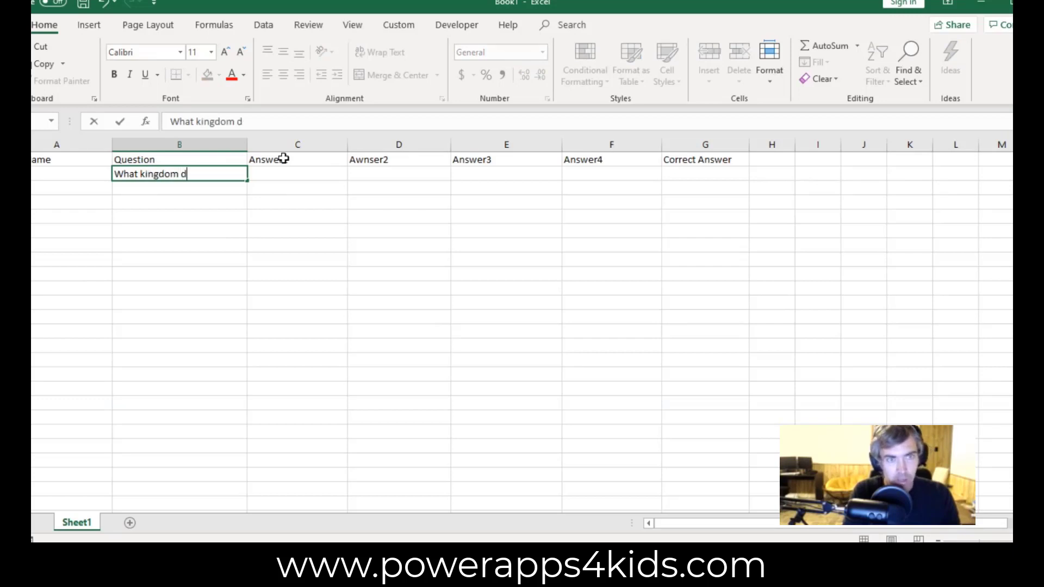
{"action": "type", "text": "do Ann"}
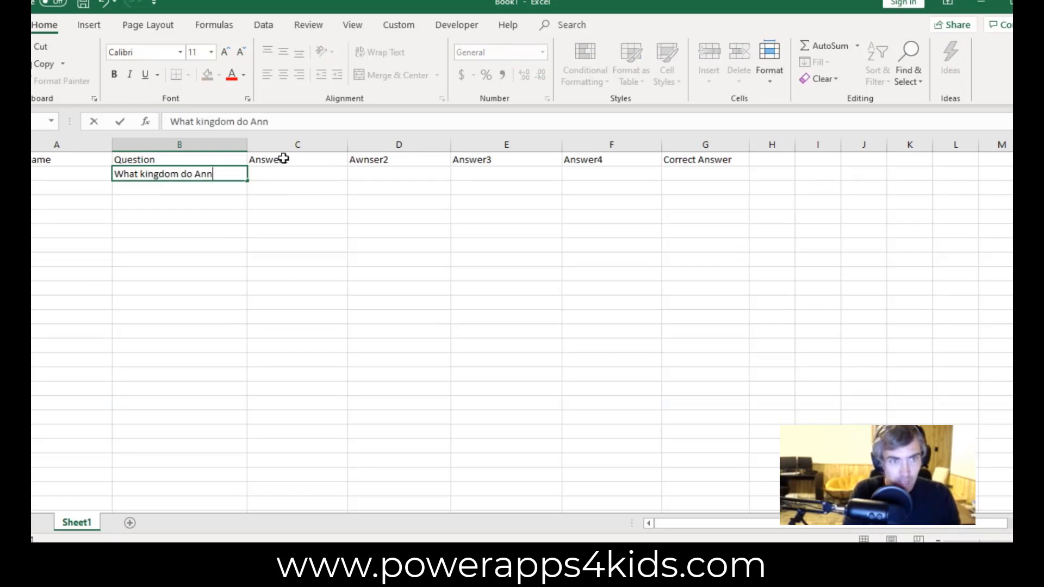
{"action": "type", "text": "a and Elsa"}
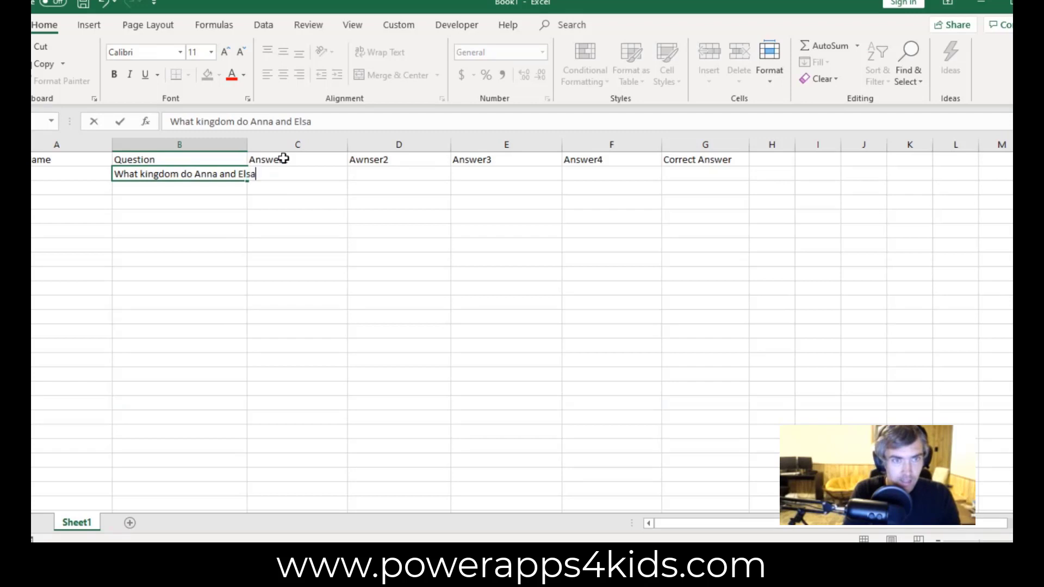
{"action": "type", "text": " live i"}
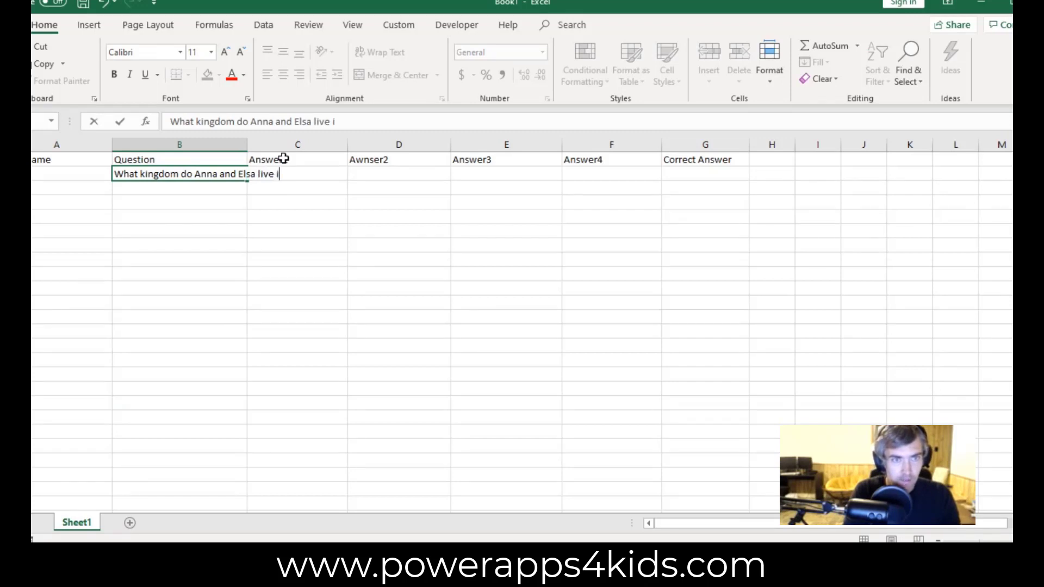
{"action": "type", "text": "n?"}
{"action": "key", "text": "Return"}
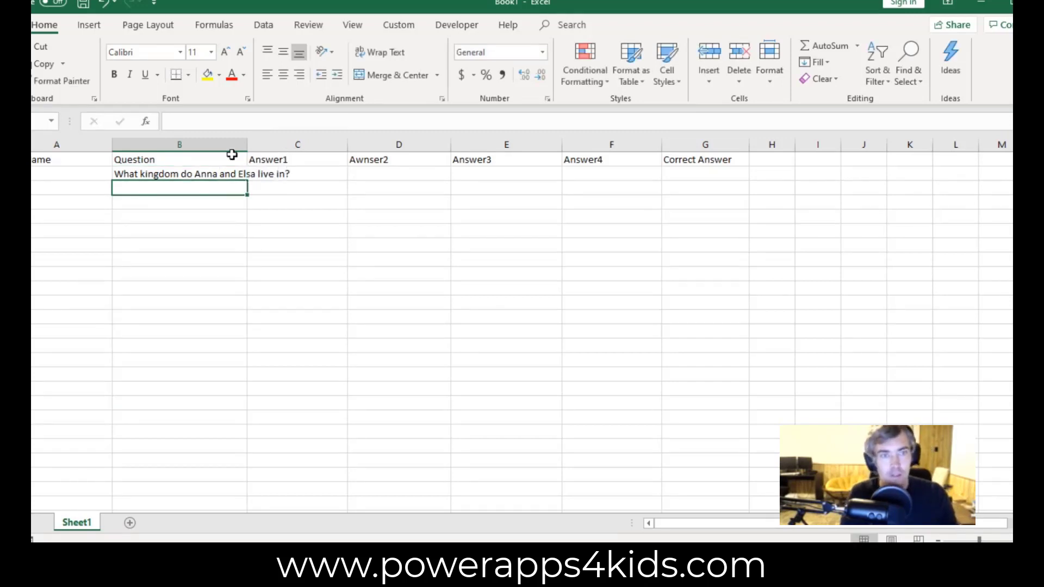
{"action": "left_click_drag", "start_coordinate": [247, 144], "coordinate": [315, 144]}
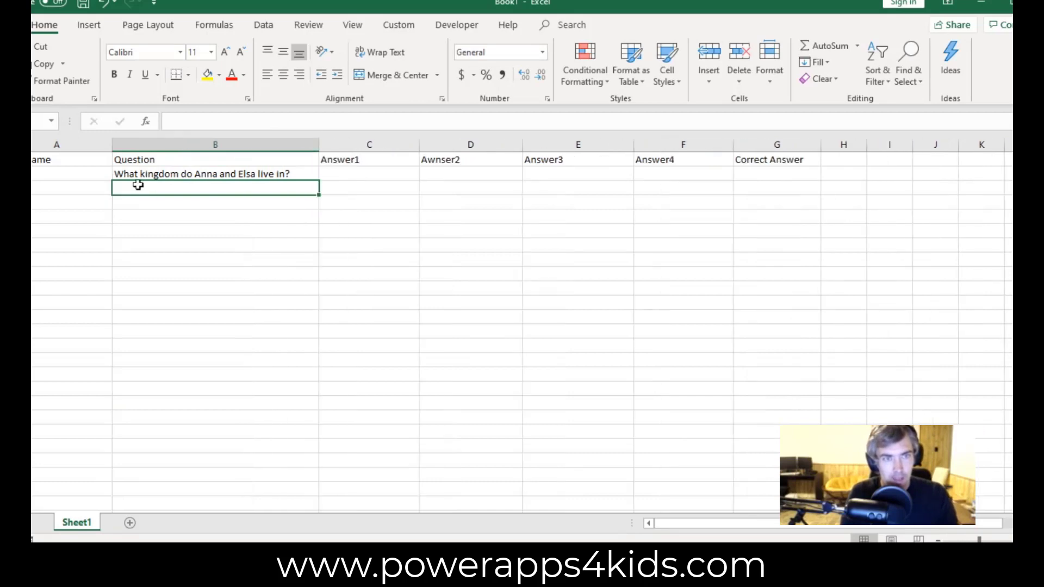
Enter the quiz name "Frozen Quiz" in cell A2 beside the first question
{"action": "left_click", "coordinate": [179, 175]}
{"action": "left_click", "coordinate": [338, 175]}
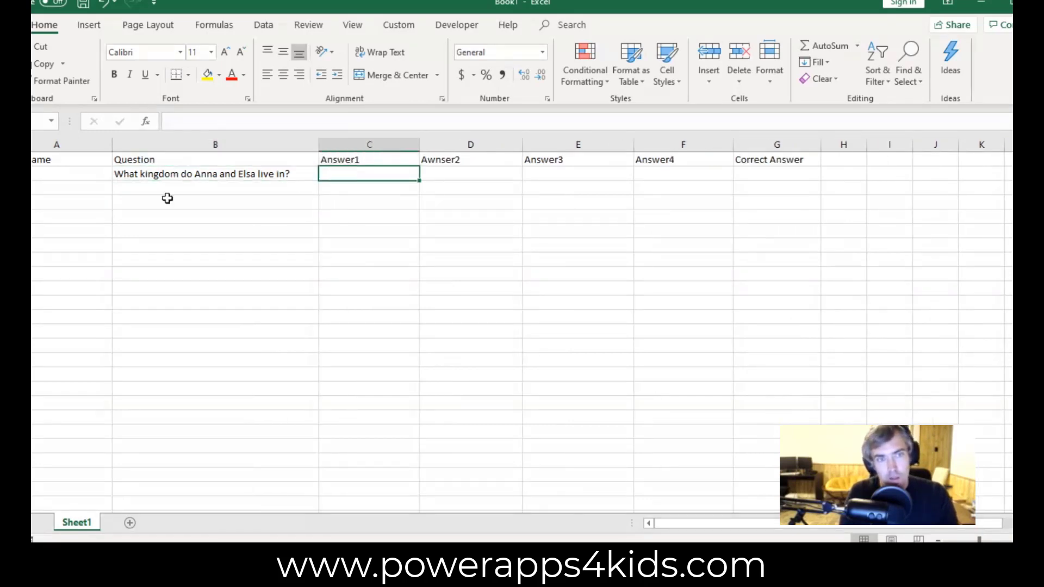
{"action": "left_click", "coordinate": [51, 175]}
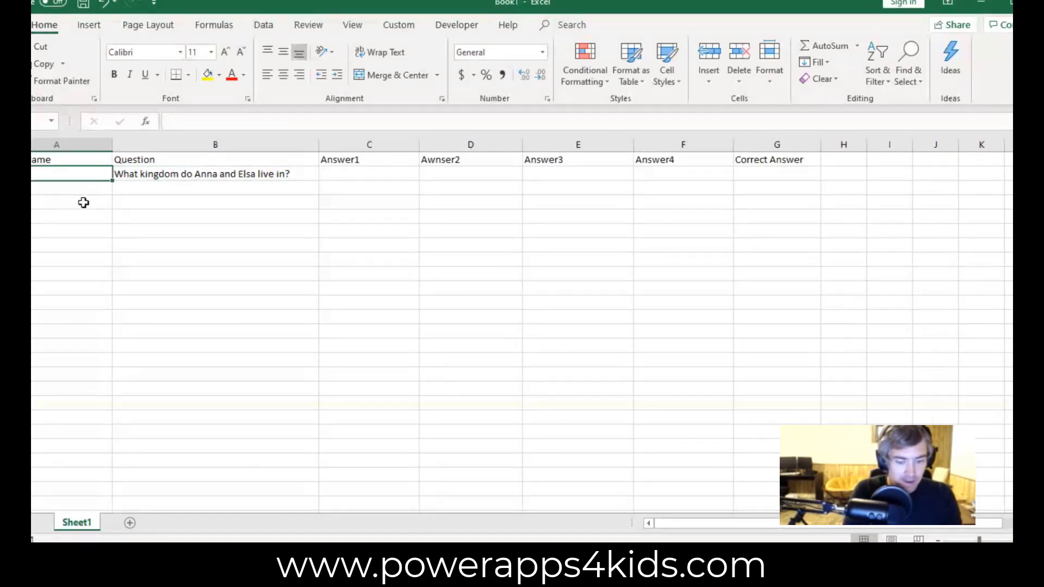
{"action": "type", "text": "Froze"}
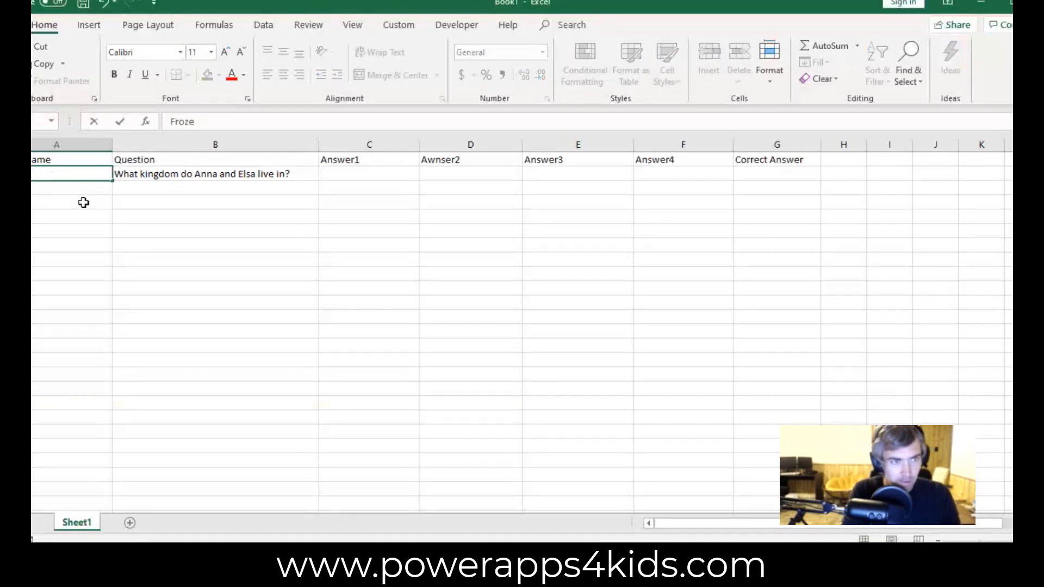
{"action": "key", "text": "Tab"}
{"action": "key", "text": "Tab"}
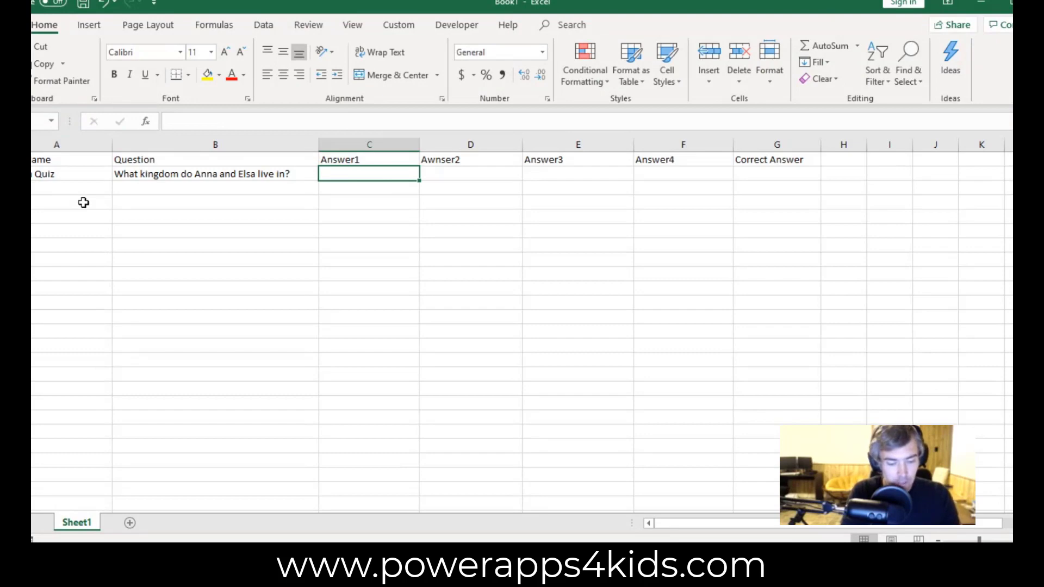
Enter the answers "Norway", "United Kingdom", "Arendelle" and "Disneyland" in cells C2 to F2
{"action": "type", "text": "Norway"}
{"action": "key", "text": "Tab"}
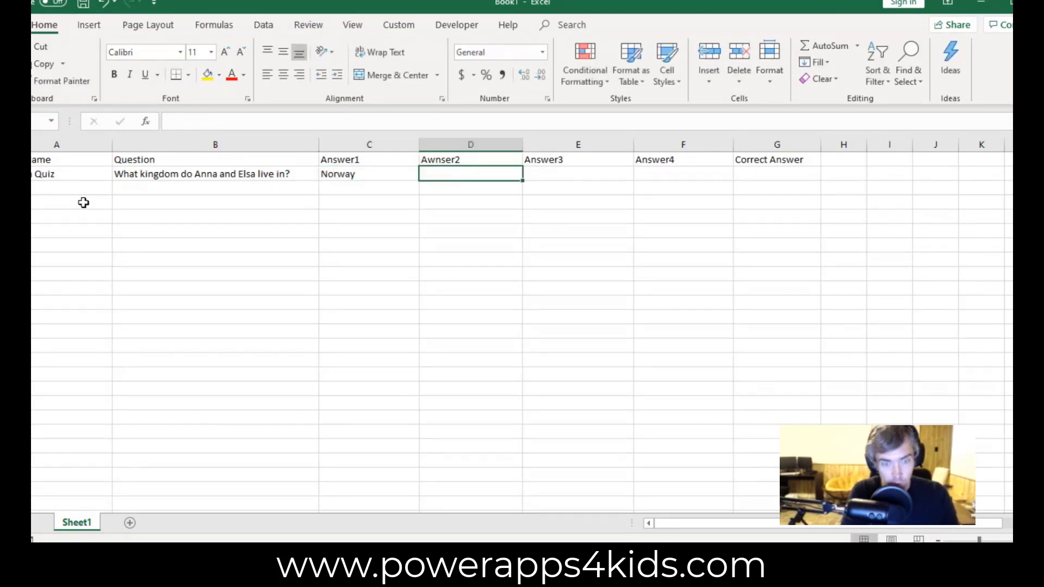
{"action": "type", "text": "United"}
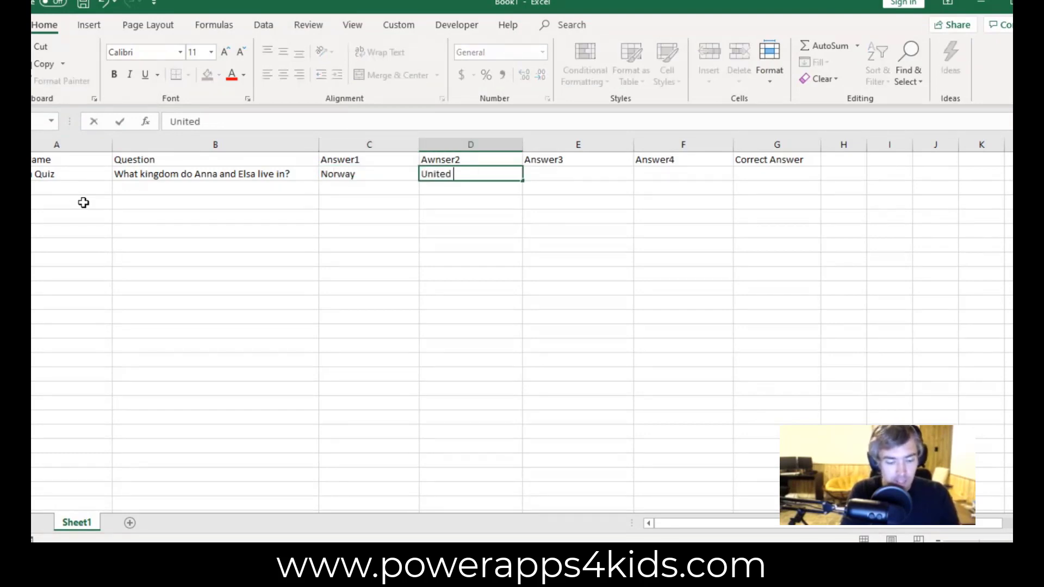
{"action": "type", "text": " Kingdom"}
{"action": "key", "text": "Tab"}
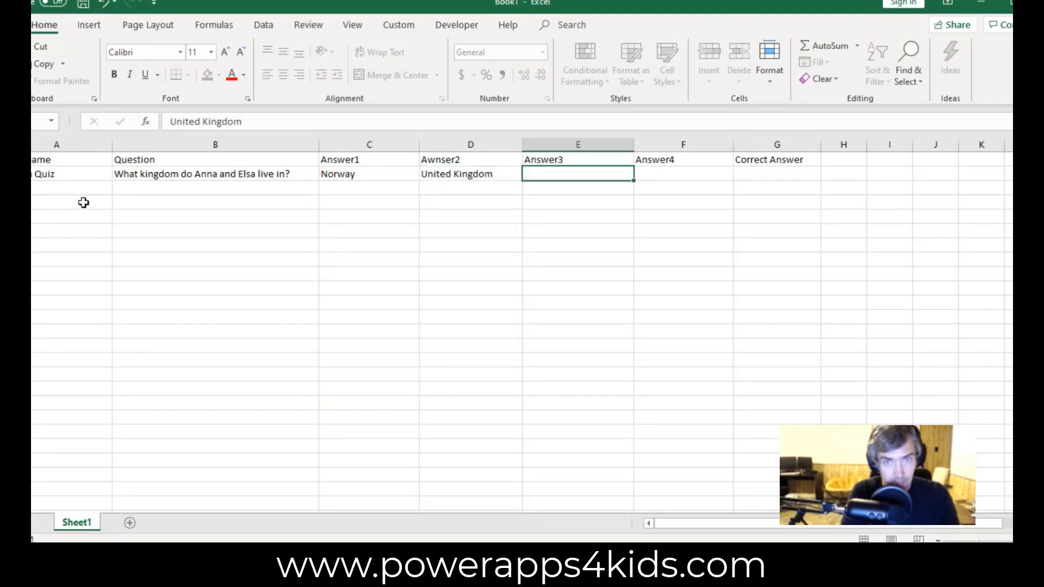
{"action": "type", "text": "Arende"}
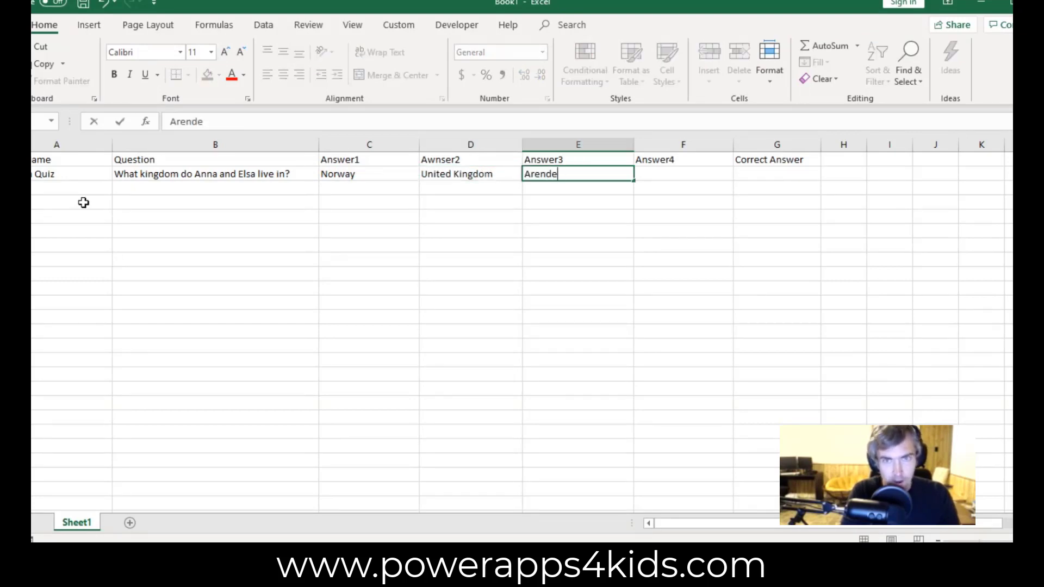
{"action": "type", "text": "lle"}
{"action": "key", "text": "Tab"}
{"action": "type", "text": "Di"}
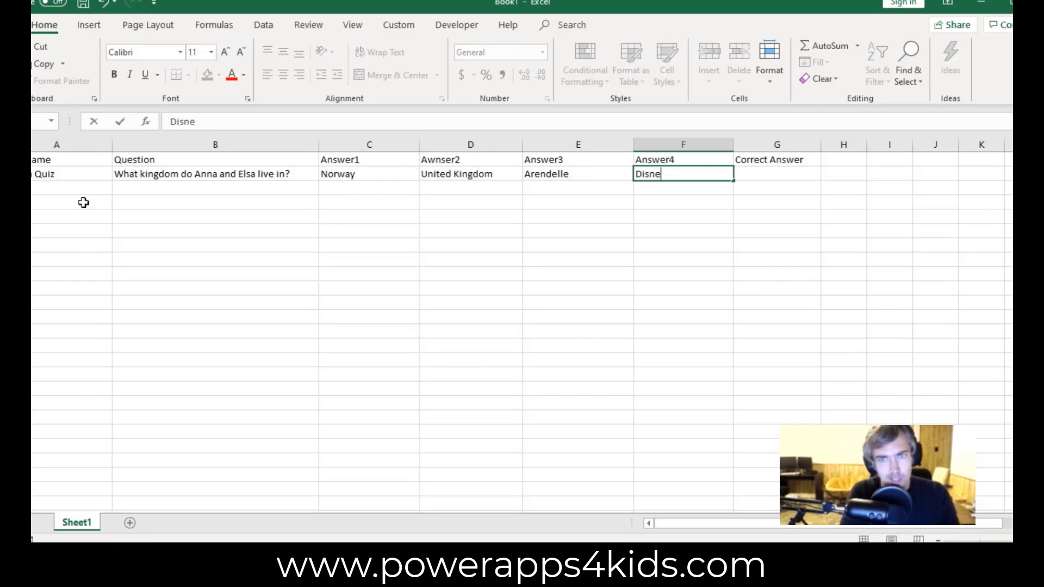
{"action": "key", "text": "Tab"}
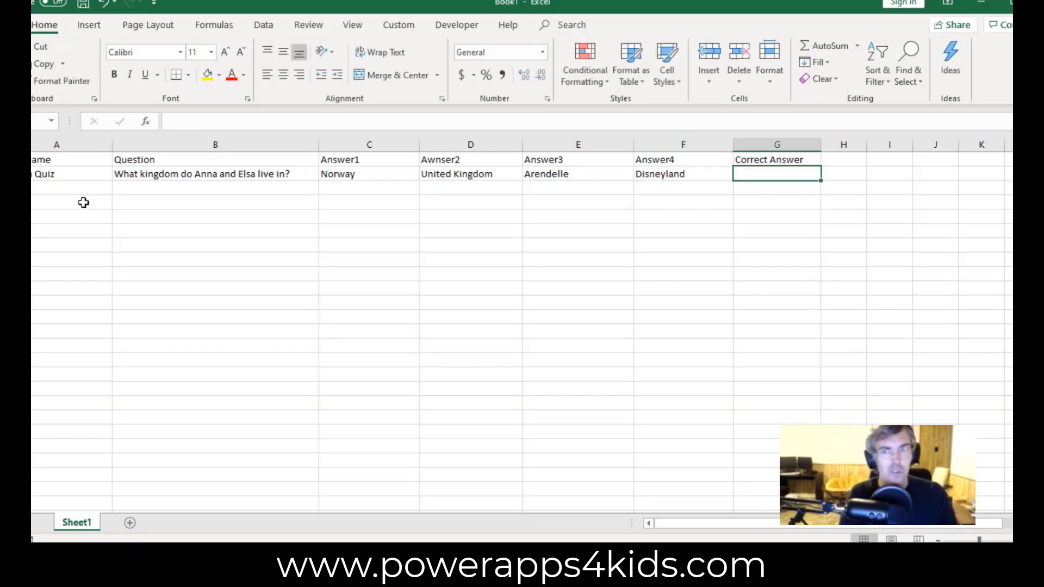
Widen column G slightly and copy the answer "Arendelle" from cell E2 into the Correct Answer cell G2
{"action": "left_click_drag", "start_coordinate": [821, 145], "coordinate": [846, 143]}
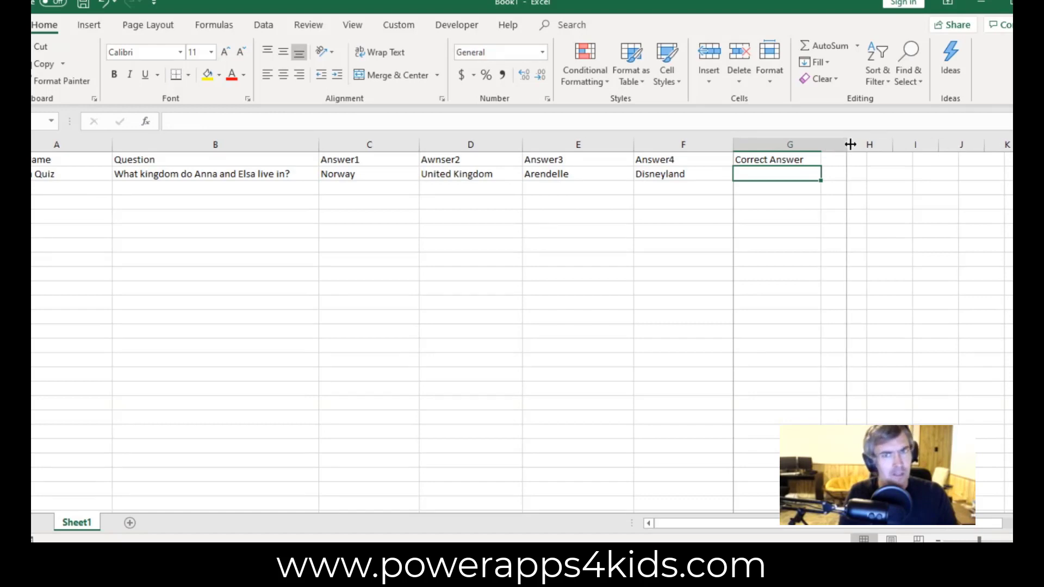
{"action": "left_click", "coordinate": [742, 205]}
{"action": "left_click", "coordinate": [569, 176]}
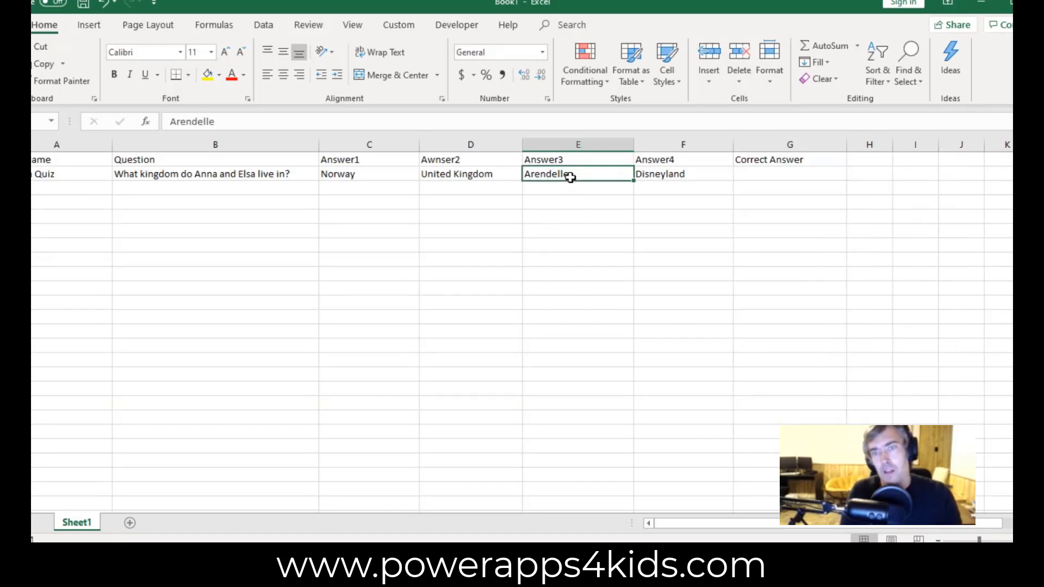
{"action": "left_click", "coordinate": [768, 175]}
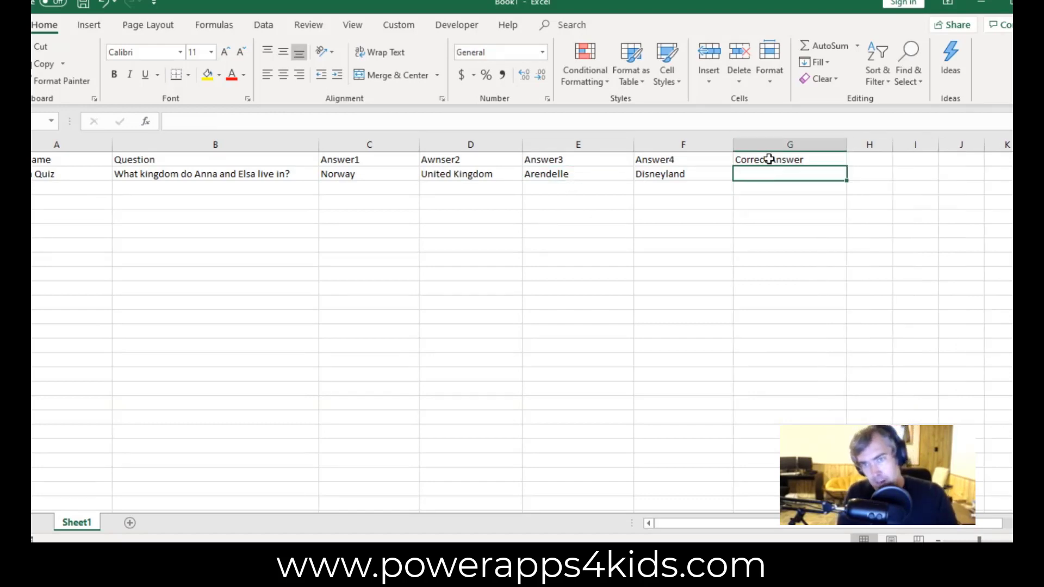
{"action": "left_click", "coordinate": [594, 173]}
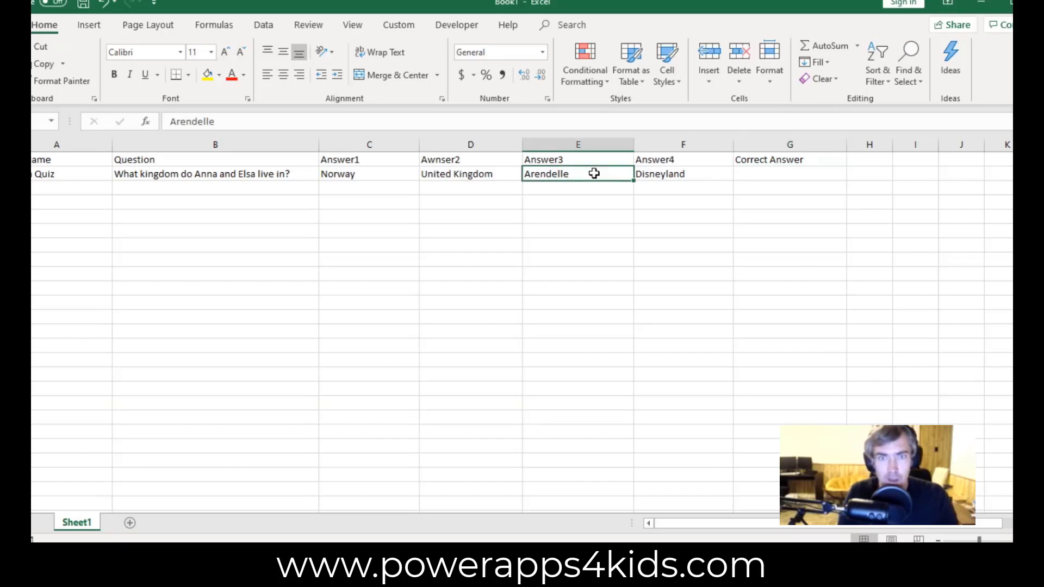
{"action": "left_click", "coordinate": [758, 172]}
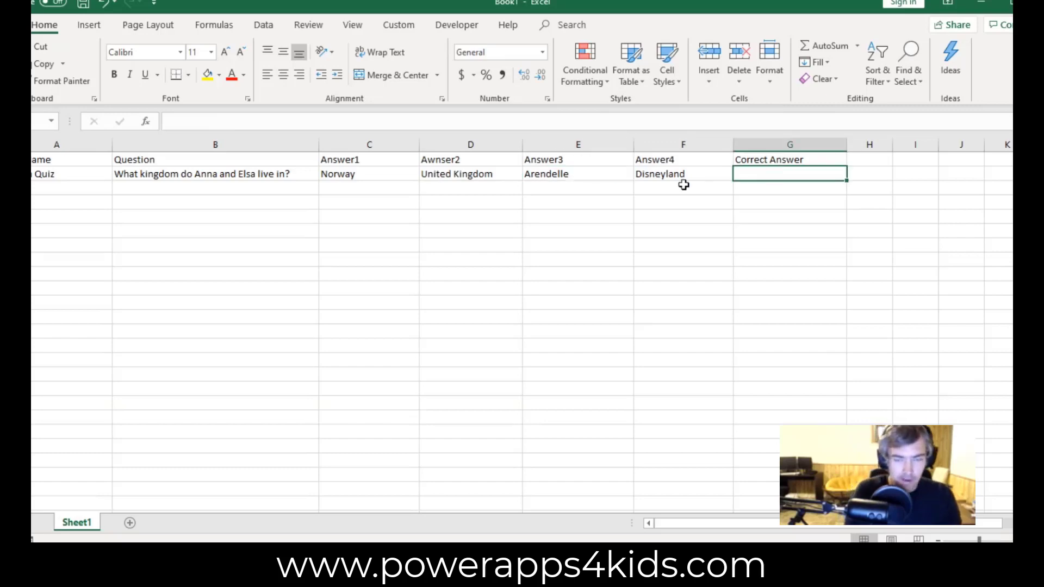
{"action": "left_click", "coordinate": [605, 176]}
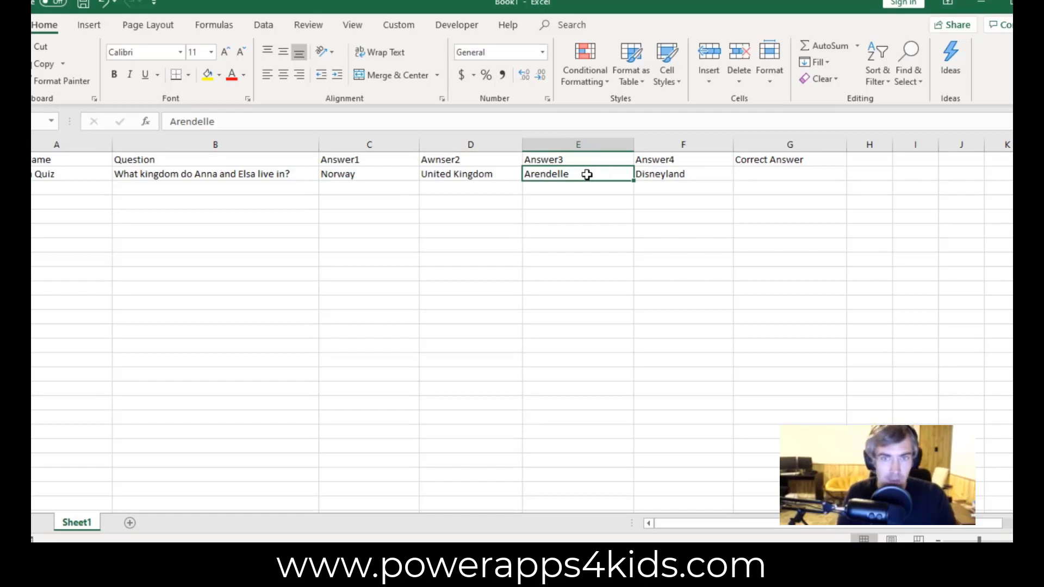
{"action": "right_click", "coordinate": [580, 174]}
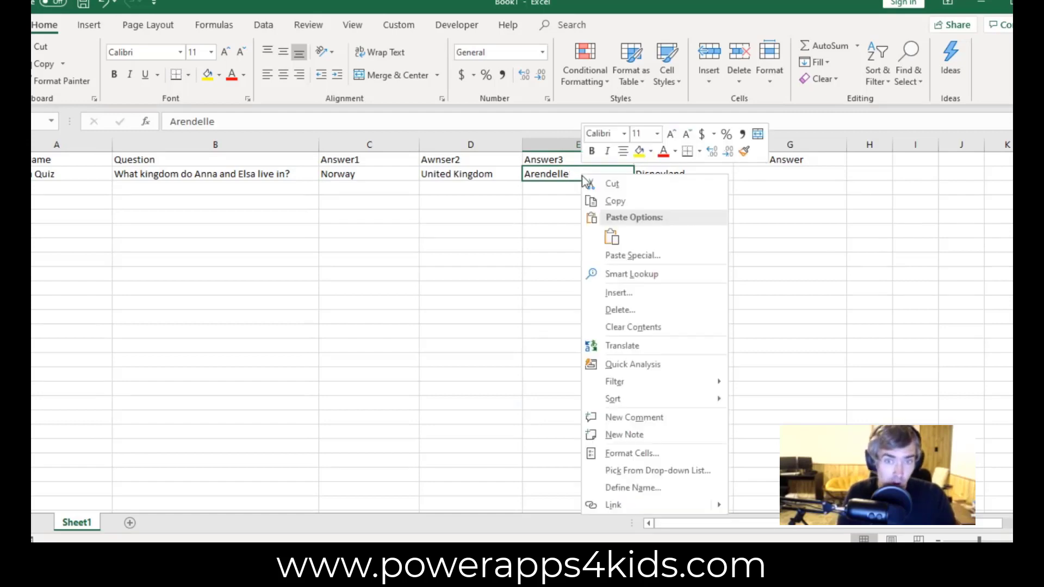
{"action": "left_click", "coordinate": [629, 203]}
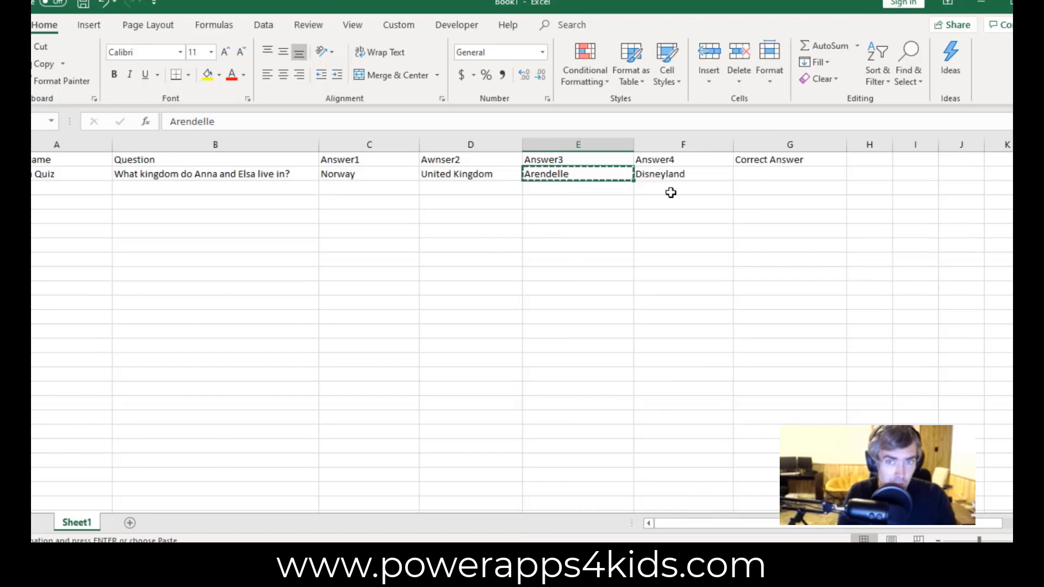
{"action": "left_click", "coordinate": [764, 172]}
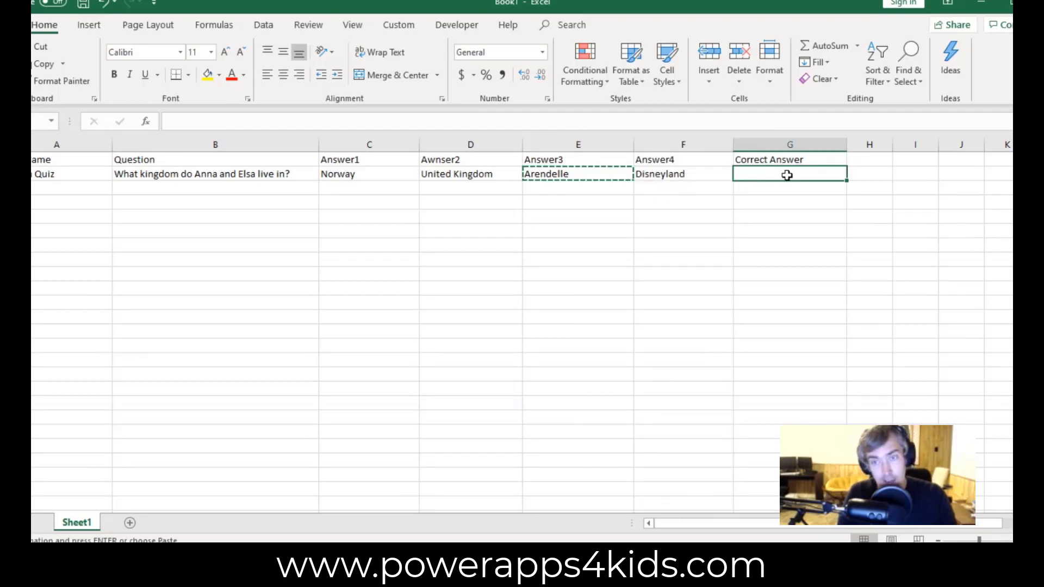
{"action": "right_click", "coordinate": [787, 174]}
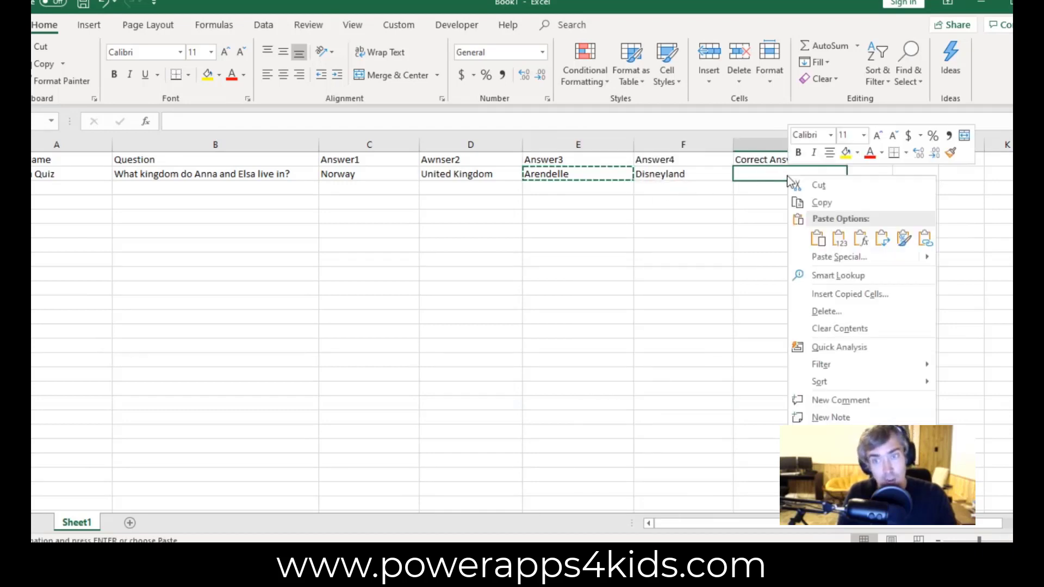
{"action": "left_click", "coordinate": [818, 238]}
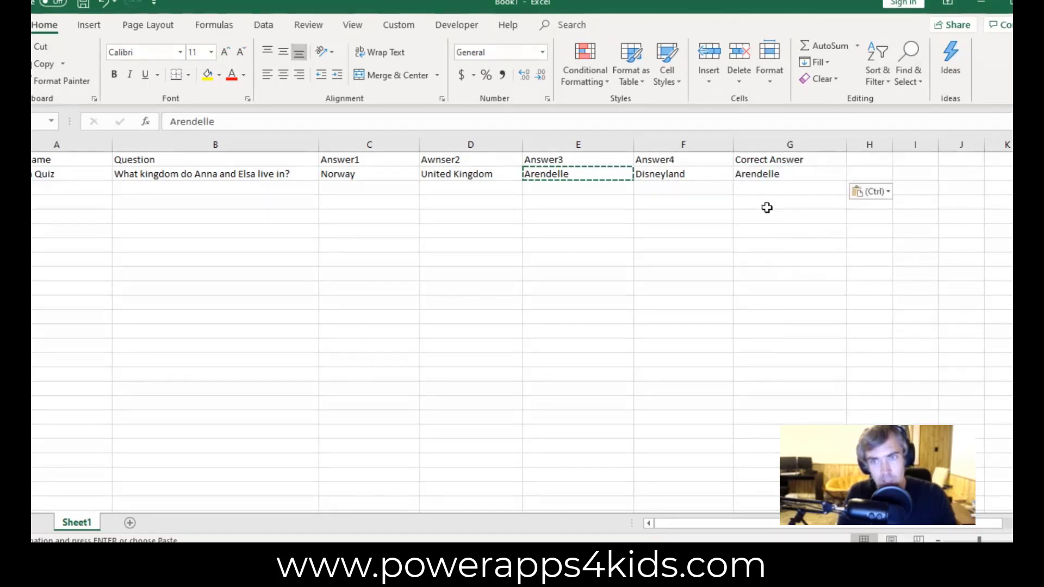
{"action": "left_click", "coordinate": [764, 177]}
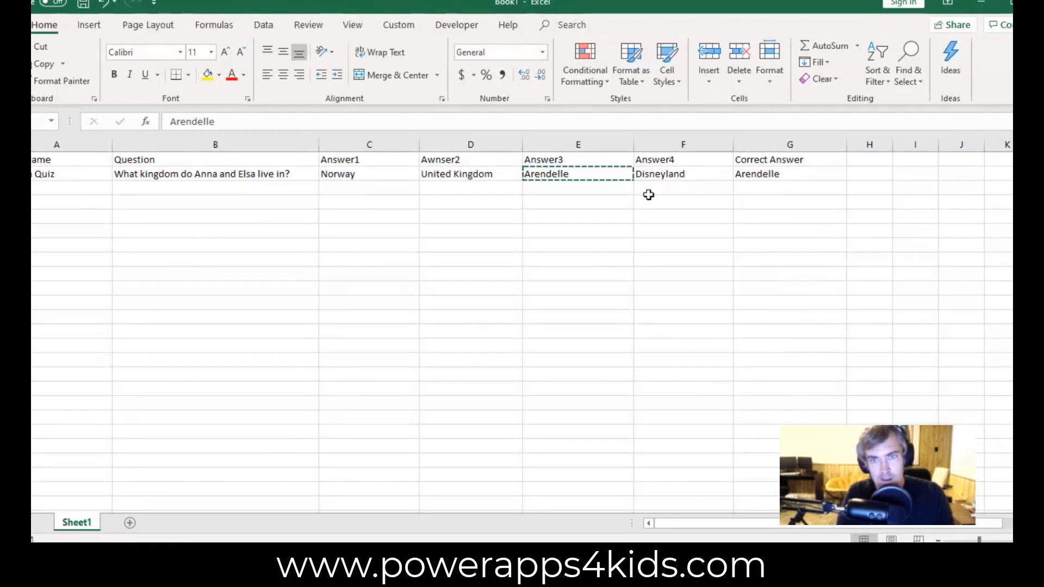
{"action": "left_click", "coordinate": [602, 241]}
{"action": "left_click", "coordinate": [768, 174]}
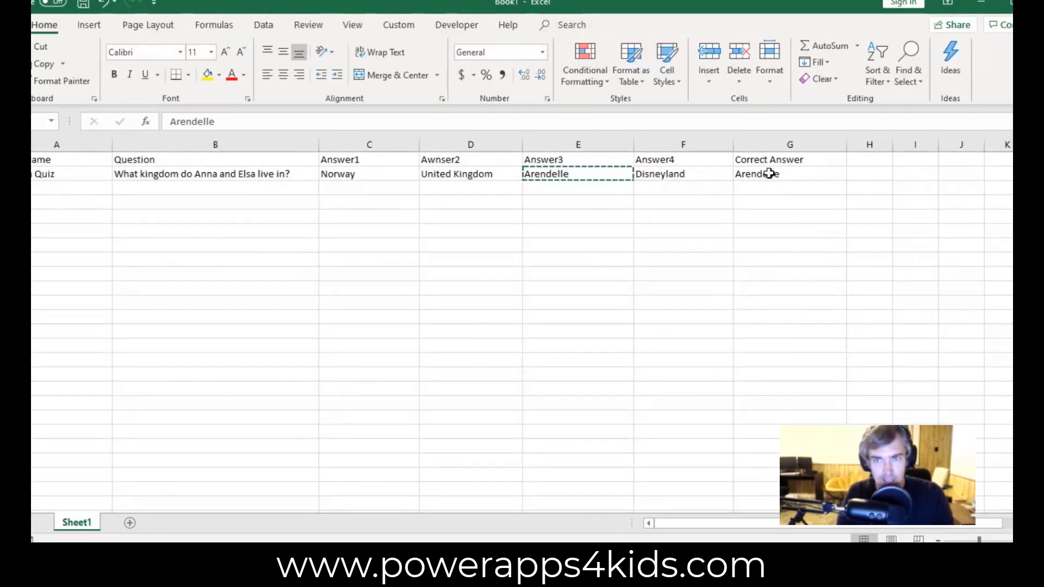
{"action": "left_click", "coordinate": [759, 229]}
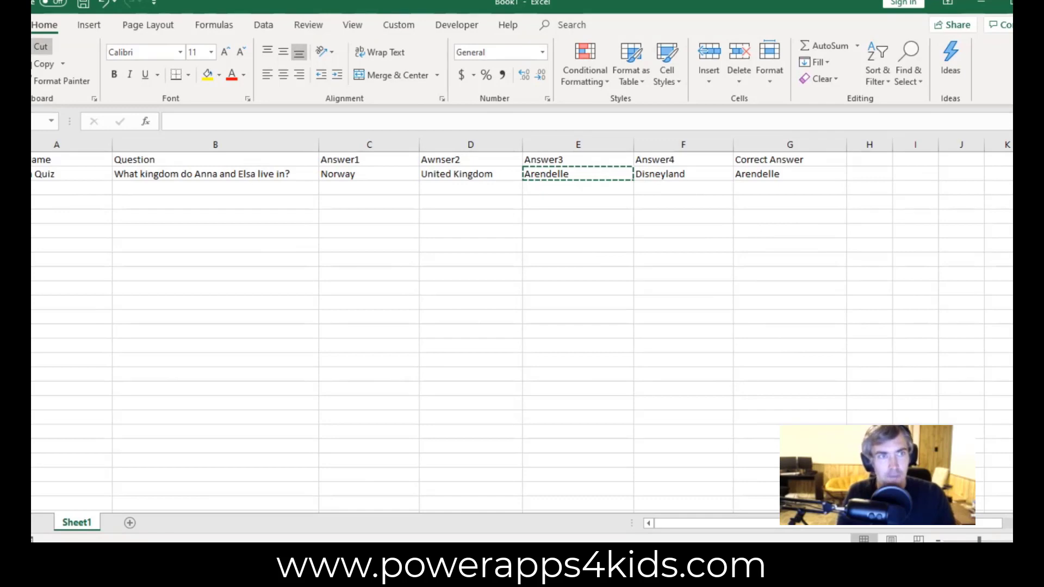
{"action": "left_click", "coordinate": [83, 4]}
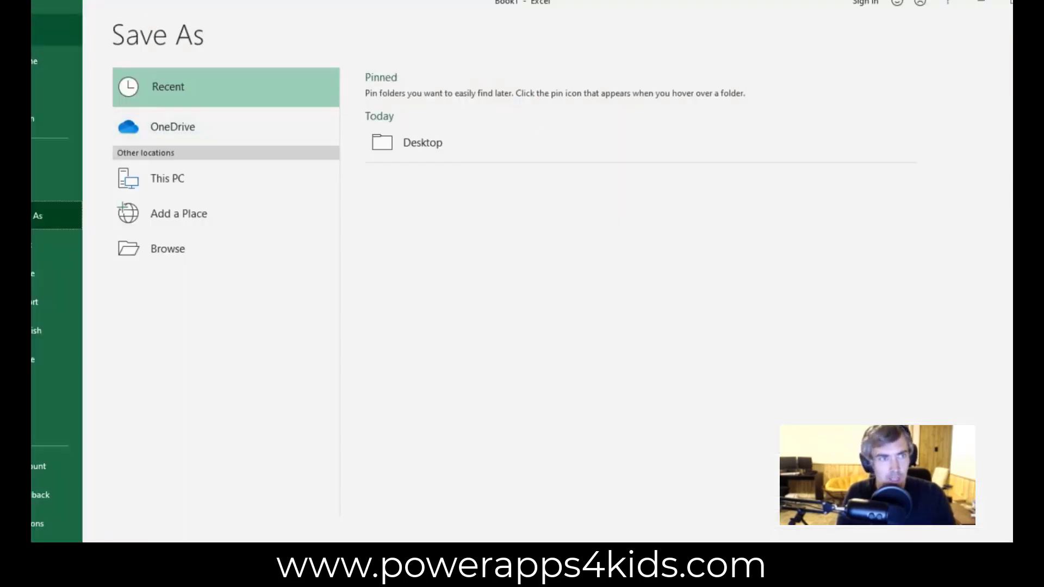
{"action": "key", "text": "Escape"}
{"action": "left_click", "coordinate": [753, 303]}
{"action": "left_click", "coordinate": [794, 202]}
{"action": "left_click", "coordinate": [777, 174]}
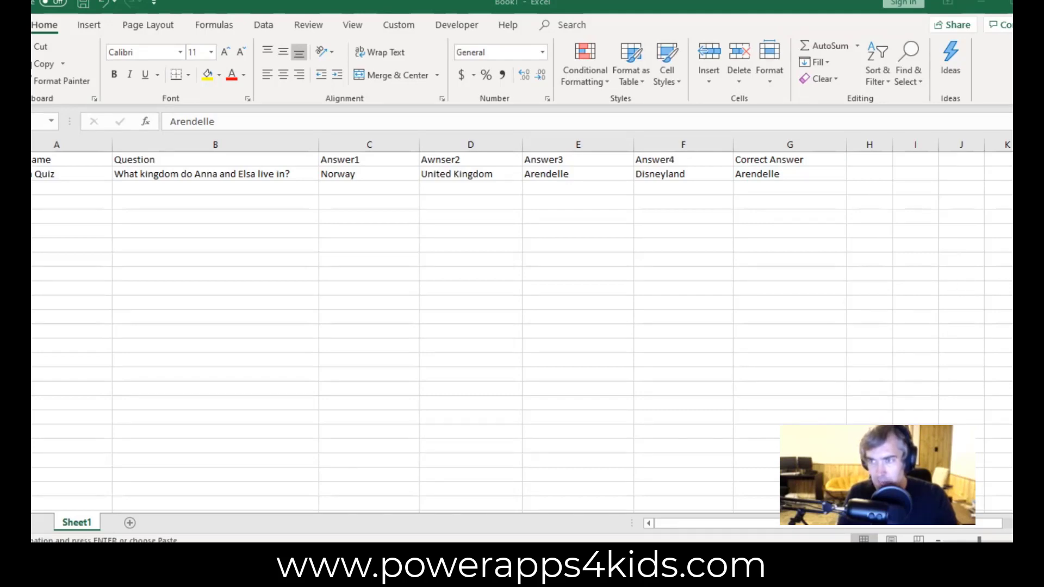
Paste the four additional Frozen Quiz question rows, with their answers and correct answers, starting at cell A3
{"action": "left_click", "coordinate": [81, 185]}
{"action": "right_click", "coordinate": [81, 185]}
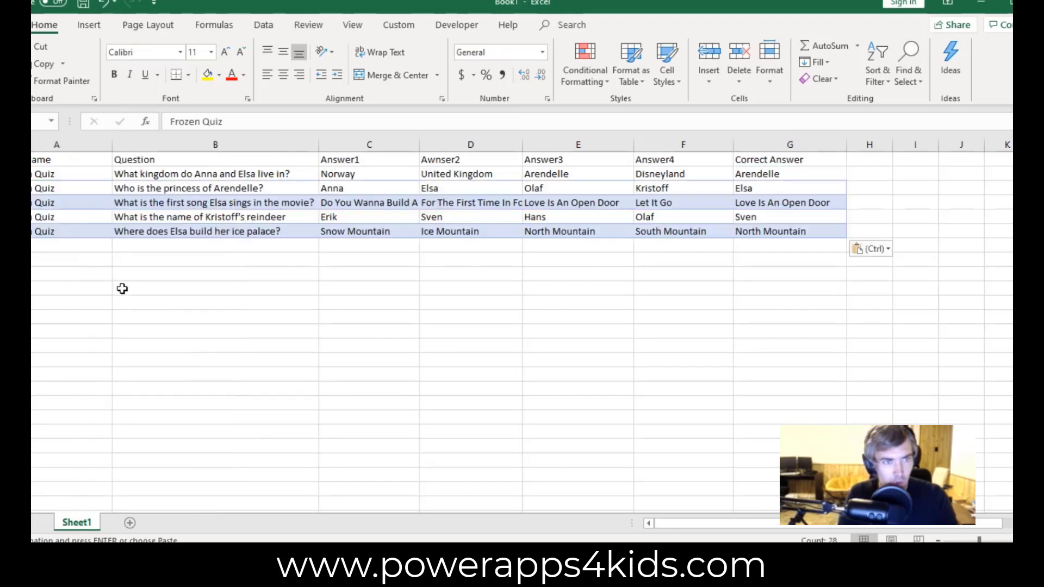
{"action": "left_click", "coordinate": [145, 269]}
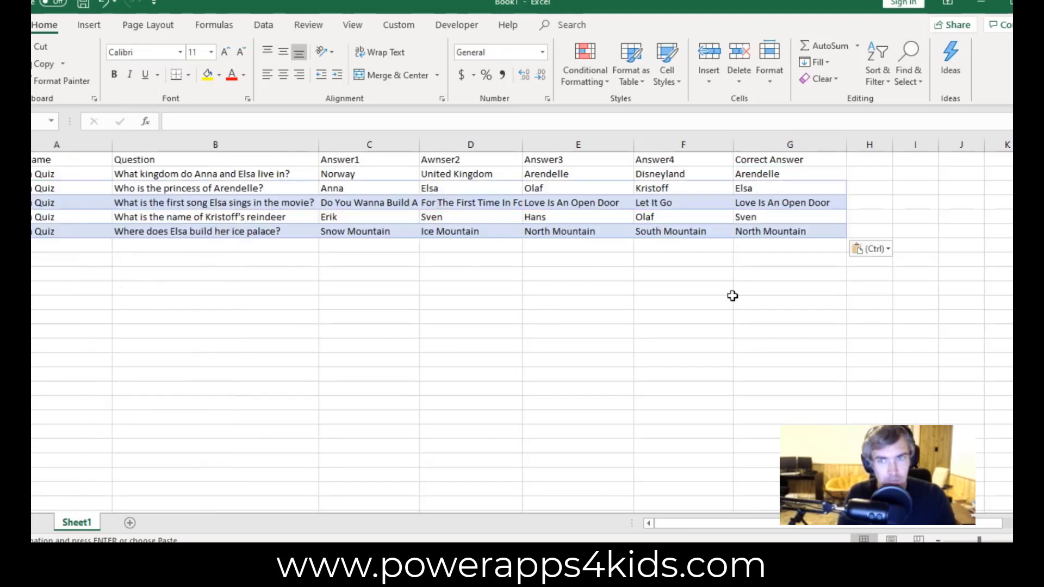
Review the pasted quiz questions and their answer options in rows 3 to 6
{"action": "key", "text": "alt+Tab"}
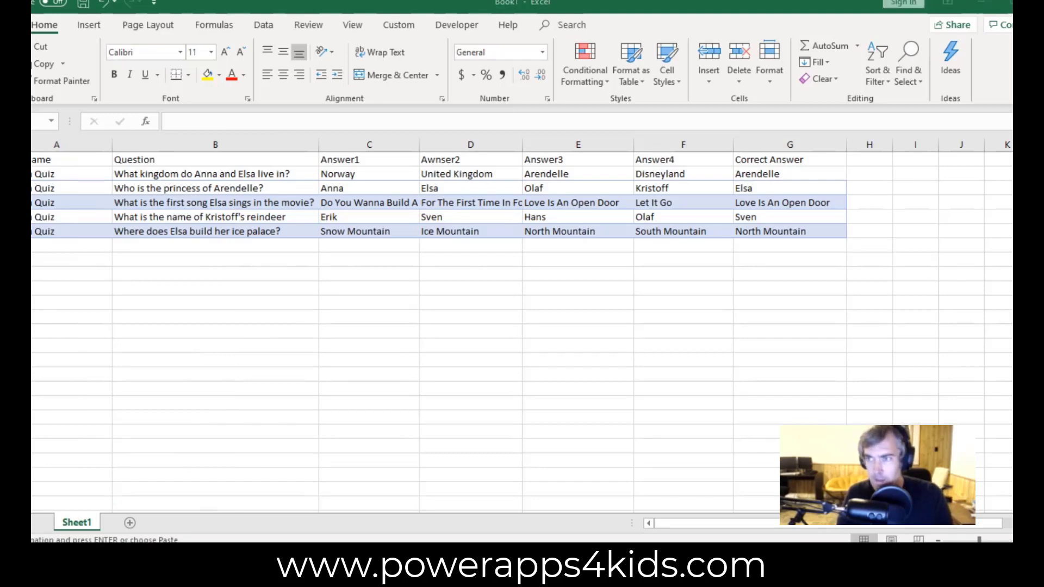
{"action": "key", "text": "alt+Tab"}
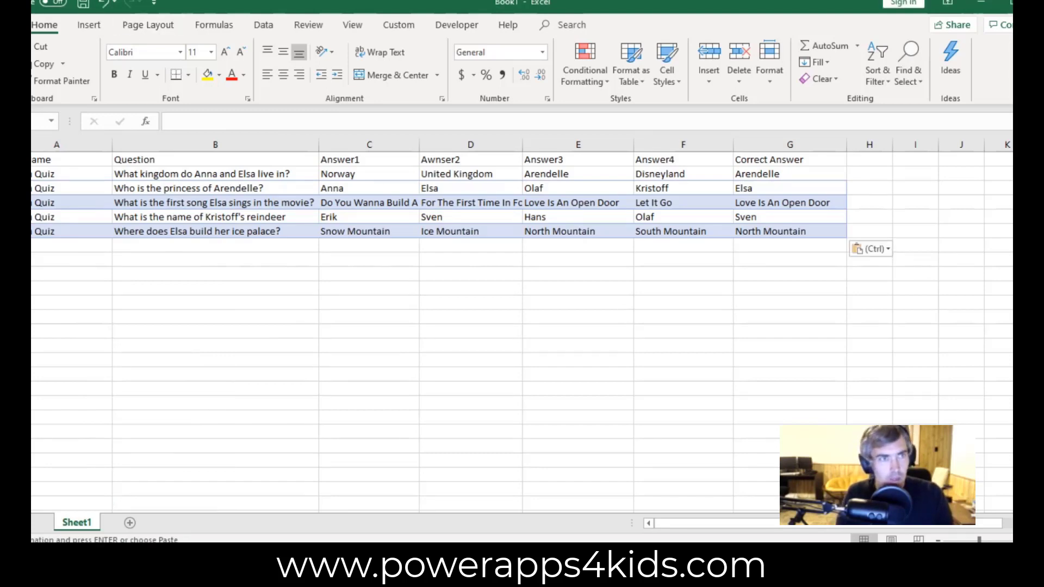
{"action": "key", "text": "alt+f"}
{"action": "key", "text": "Escape"}
{"action": "left_click", "coordinate": [202, 187]}
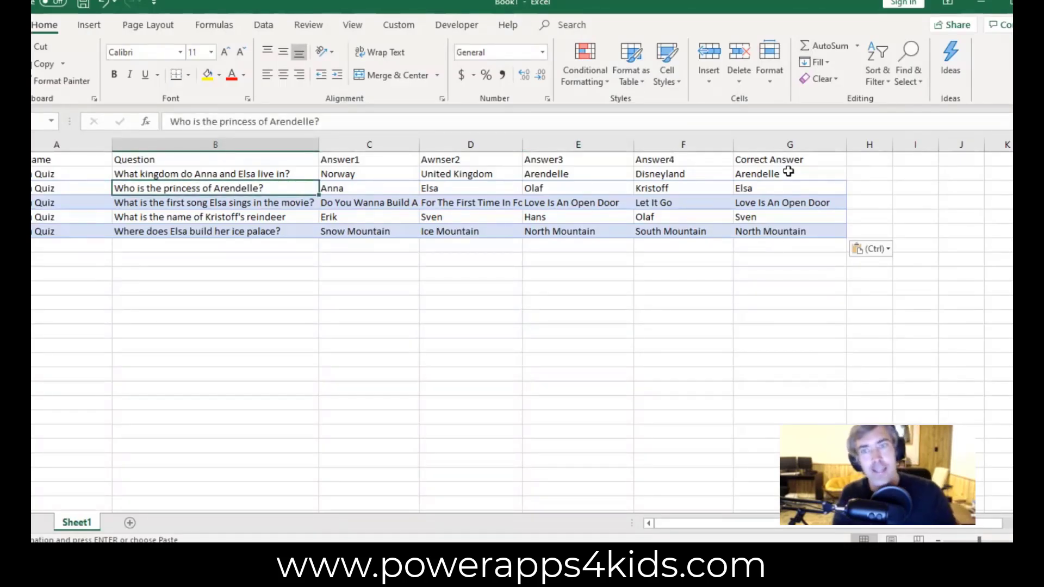
{"action": "left_click_drag", "start_coordinate": [318, 217], "coordinate": [342, 217]}
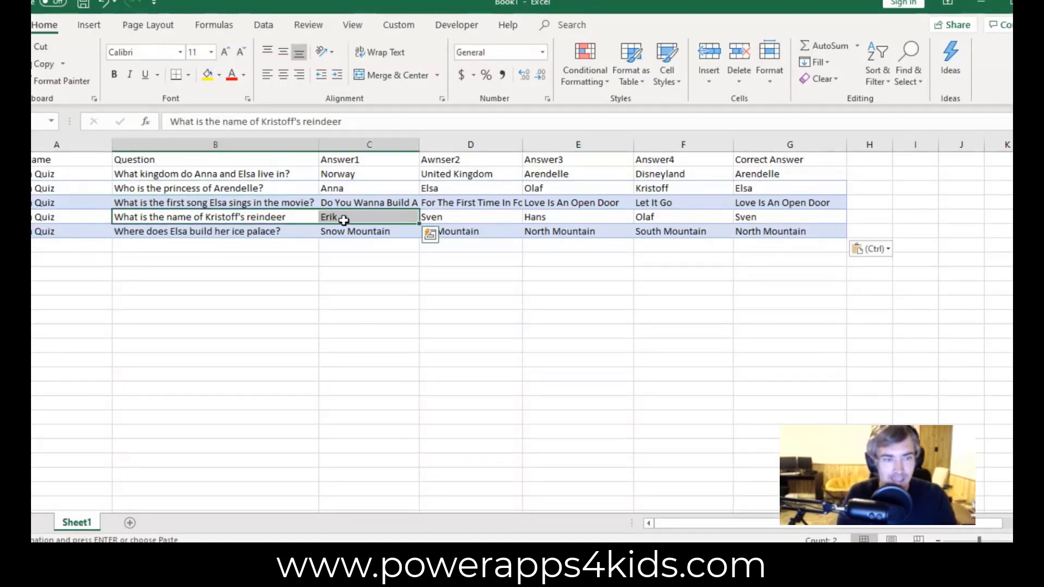
{"action": "left_click", "coordinate": [434, 217]}
{"action": "left_click", "coordinate": [416, 187]}
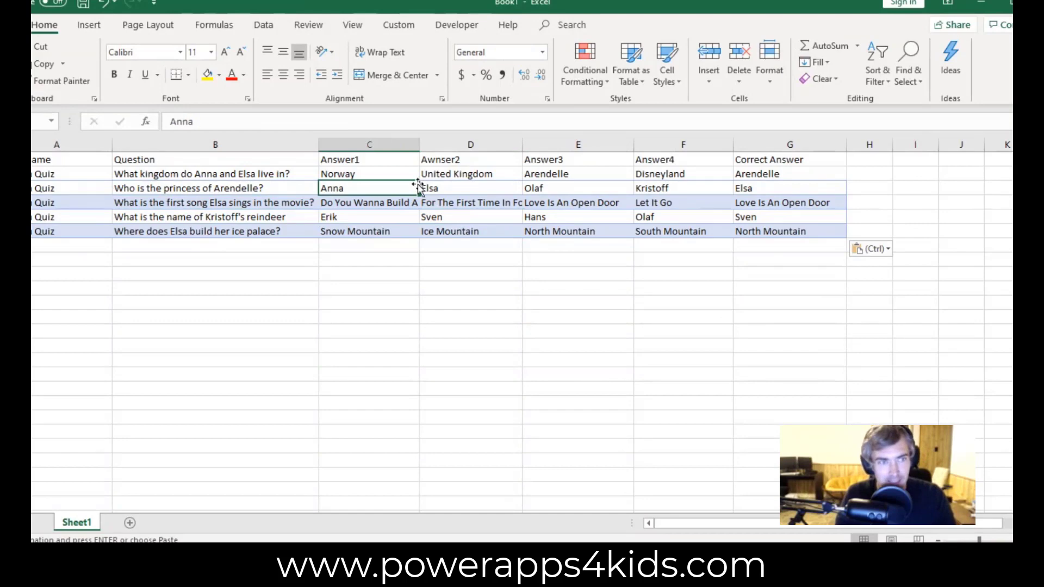
{"action": "left_click", "coordinate": [207, 189]}
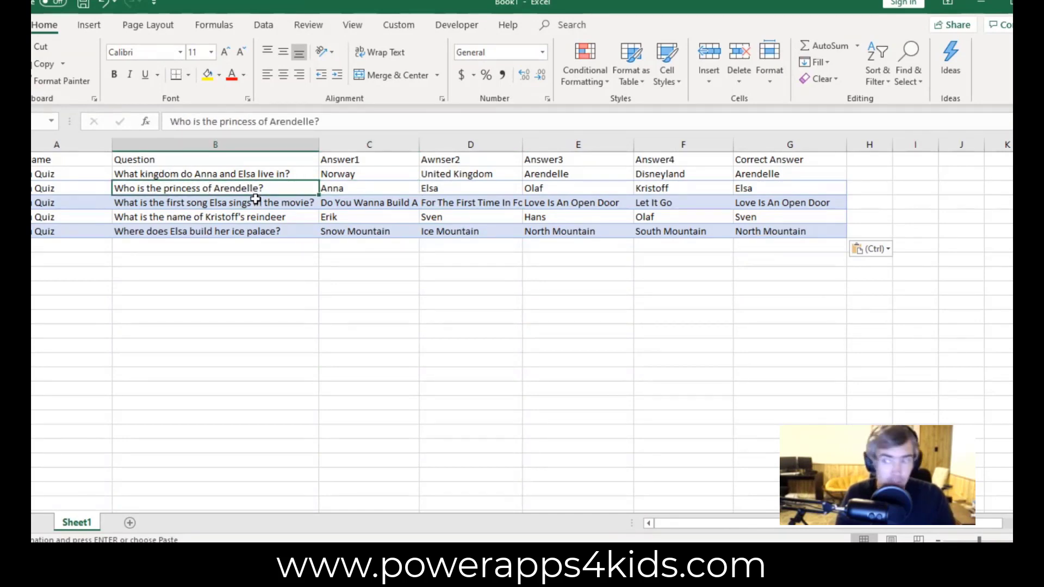
{"action": "left_click", "coordinate": [207, 203]}
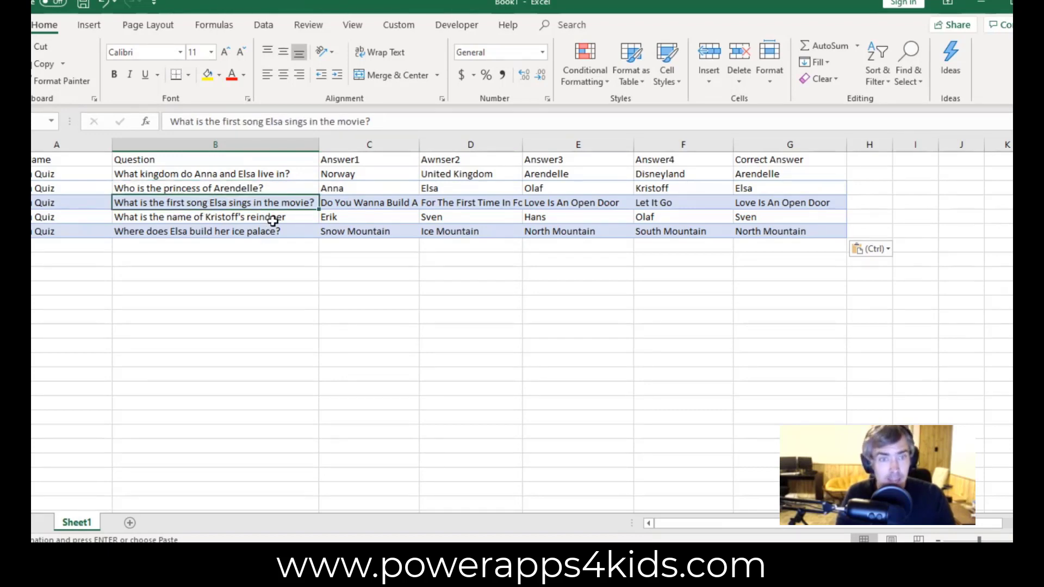
Check the full text of the first two answer options for the first-song question in row 4
{"action": "left_click", "coordinate": [466, 204]}
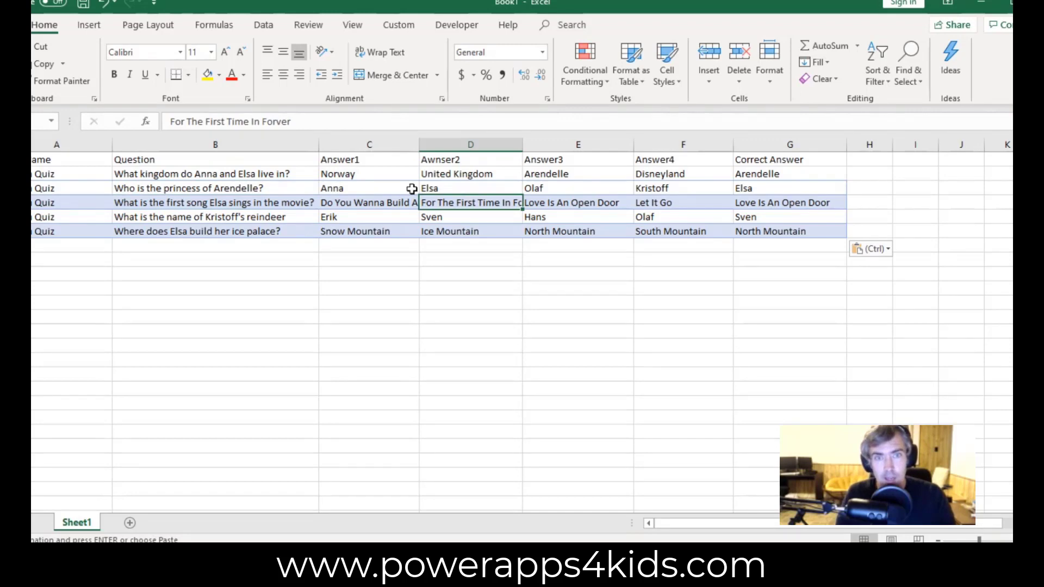
{"action": "left_click", "coordinate": [387, 190]}
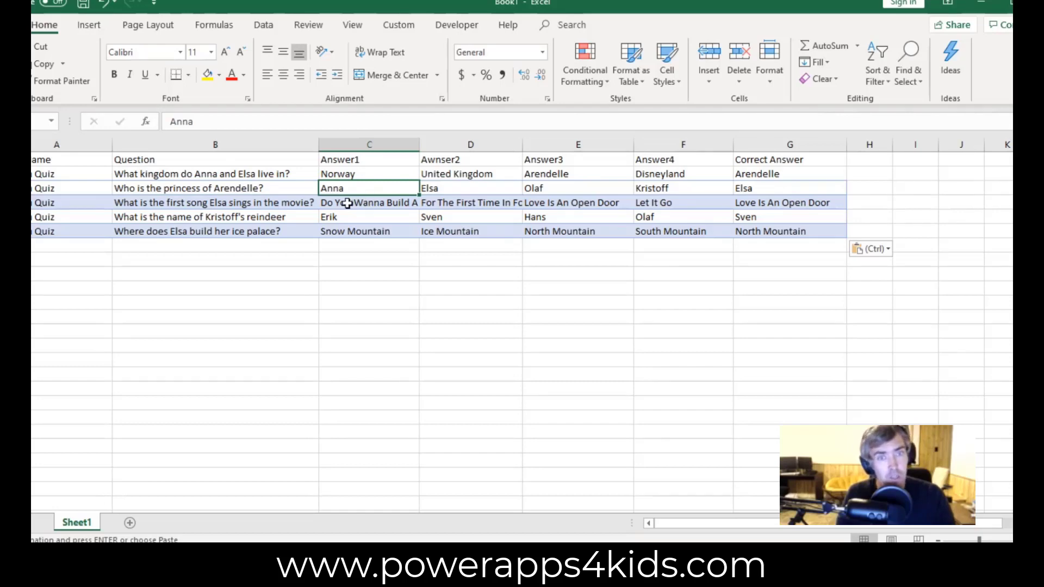
{"action": "left_click", "coordinate": [369, 203]}
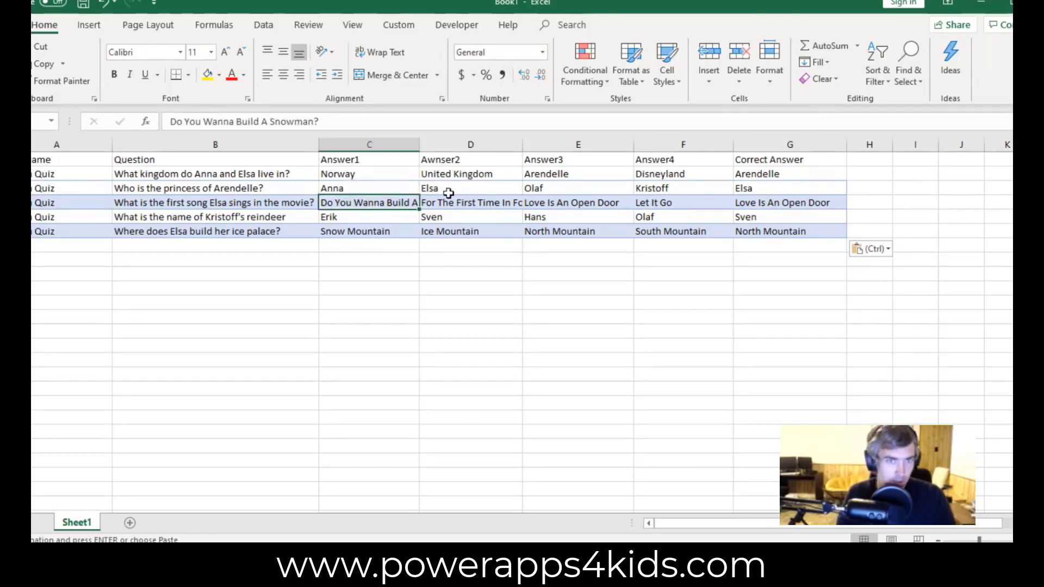
{"action": "left_click", "coordinate": [463, 202]}
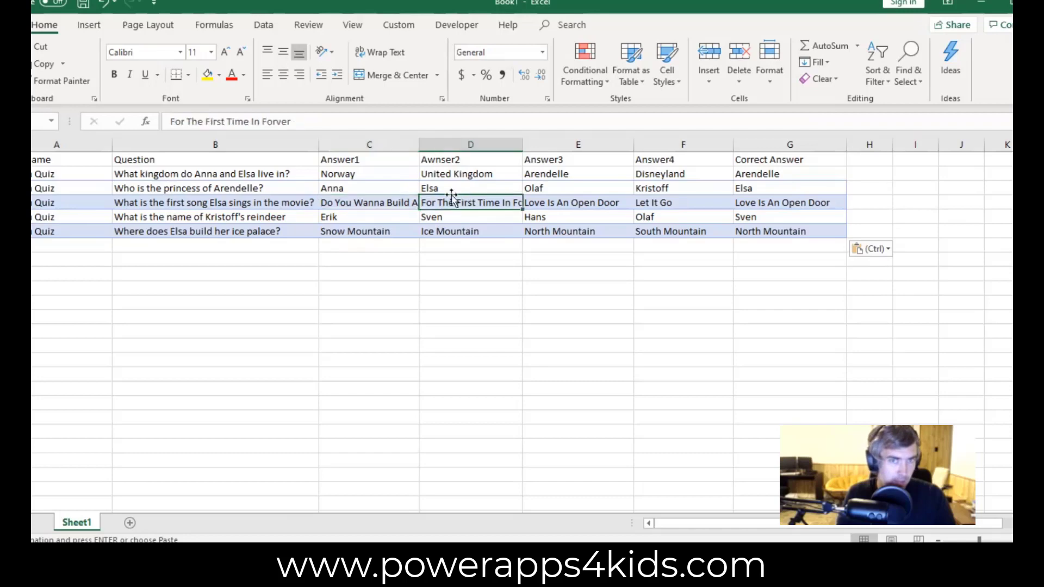
{"action": "left_click", "coordinate": [88, 25]}
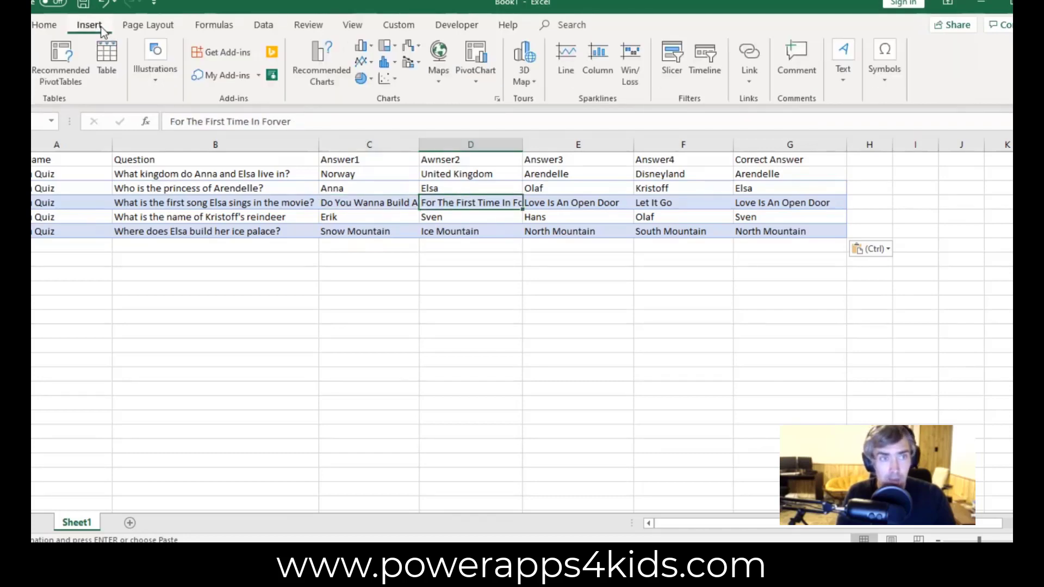
{"action": "left_click", "coordinate": [111, 80]}
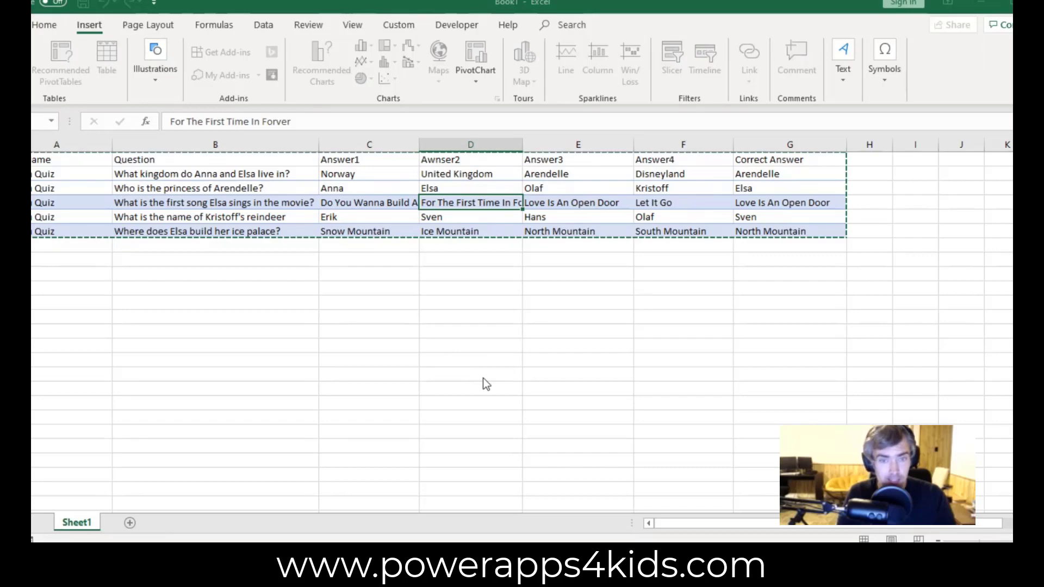
{"action": "key", "text": "Return"}
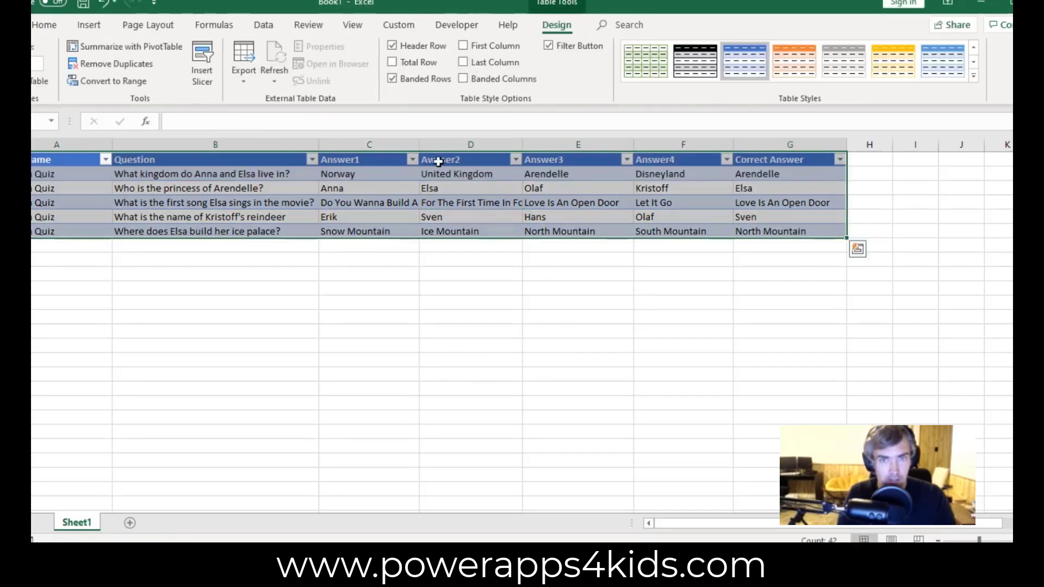
{"action": "left_click", "coordinate": [479, 216]}
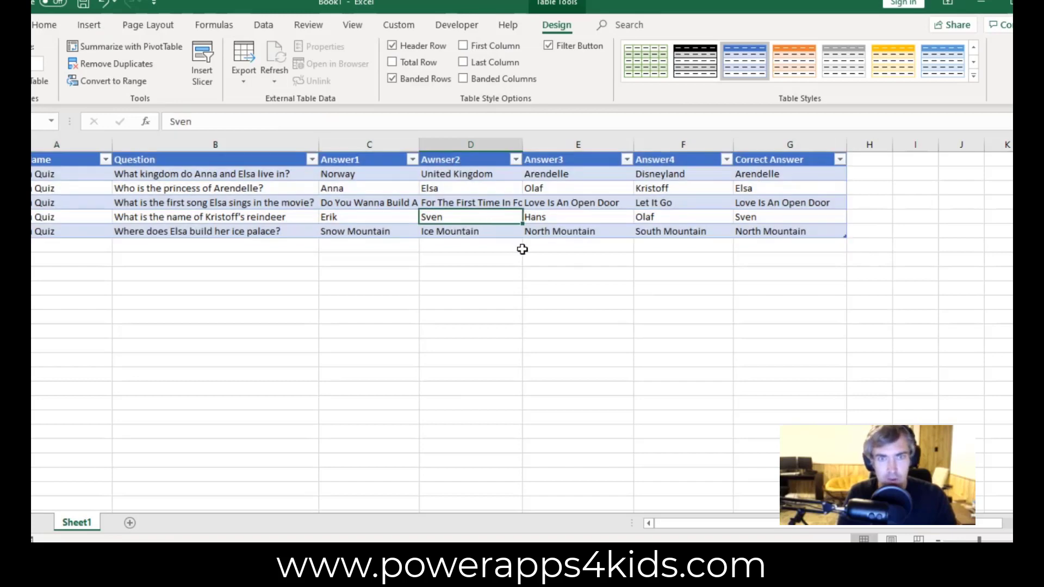
{"action": "left_click", "coordinate": [460, 203]}
{"action": "key", "text": "ctrl+c"}
{"action": "left_click", "coordinate": [335, 172]}
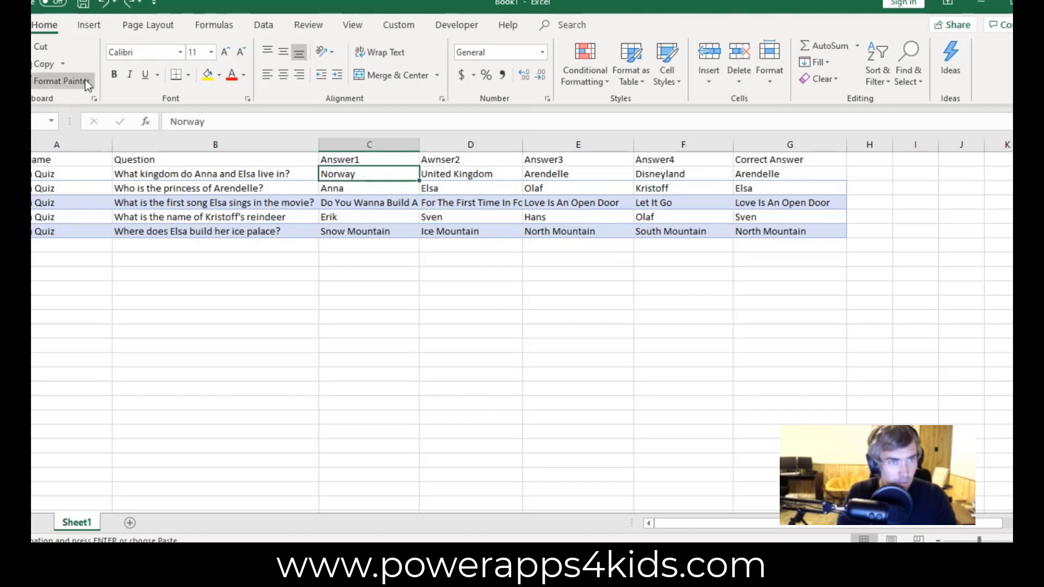
Convert the quiz data in columns A to G, rows 1 to 6, into an Excel table with headers
{"action": "left_click", "coordinate": [89, 25]}
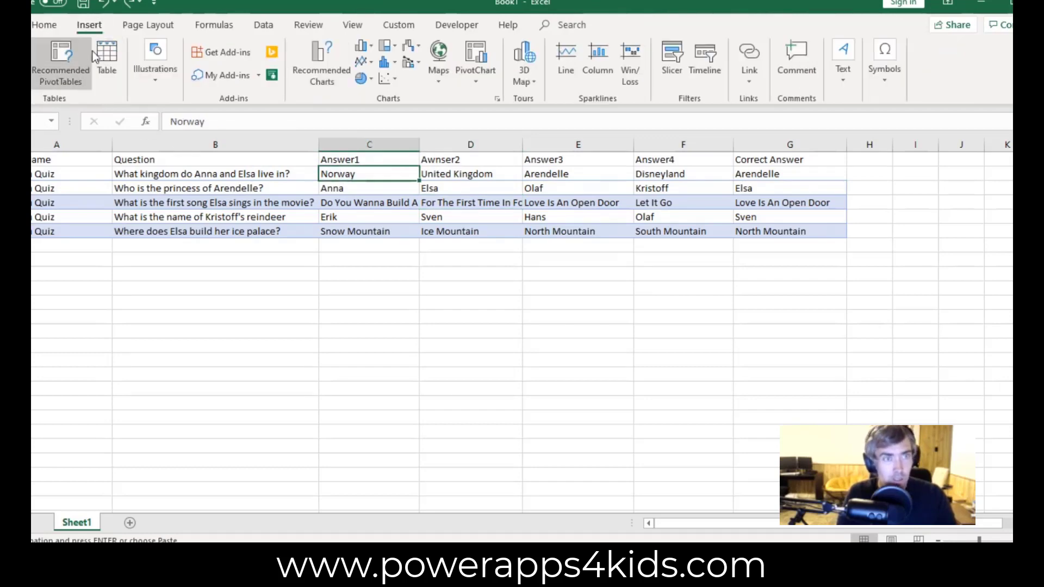
{"action": "left_click", "coordinate": [121, 70]}
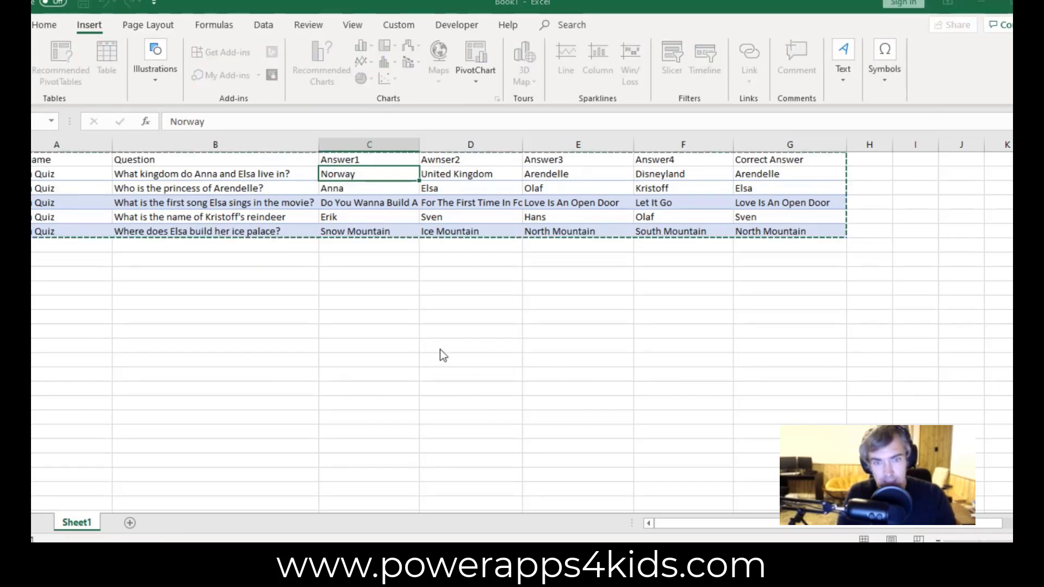
{"action": "key", "text": "Return"}
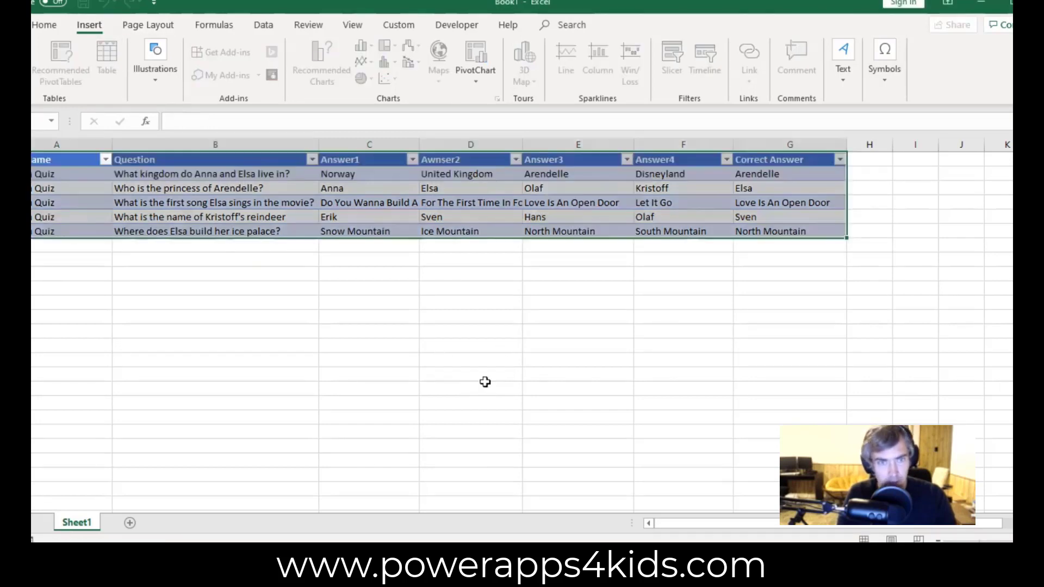
Correct the spelling of the table header in cell D1 to "Answer2"
{"action": "left_click", "coordinate": [382, 191]}
{"action": "left_click", "coordinate": [426, 154]}
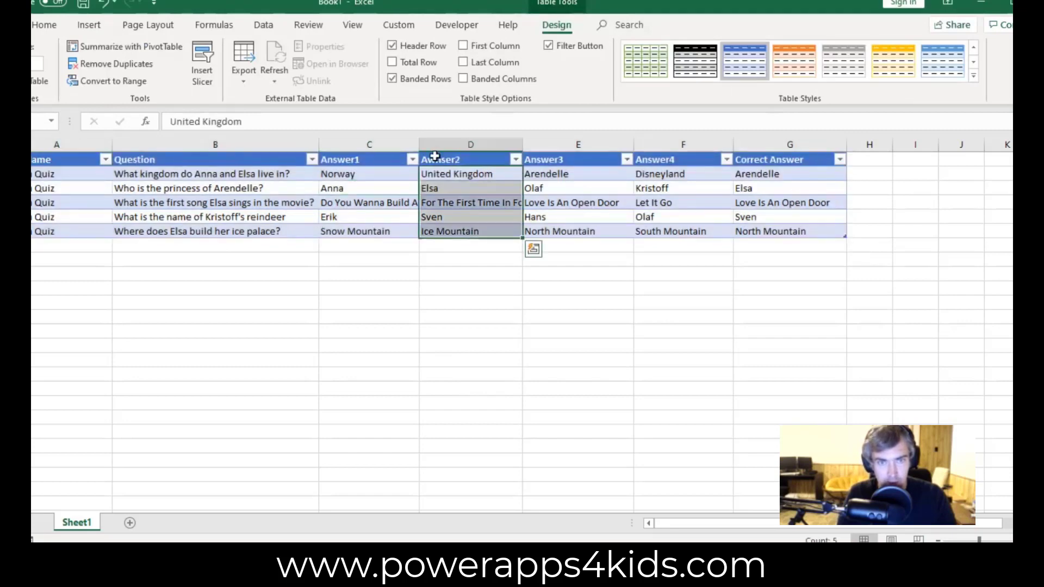
{"action": "left_click", "coordinate": [426, 154]}
{"action": "double_click", "coordinate": [438, 162]}
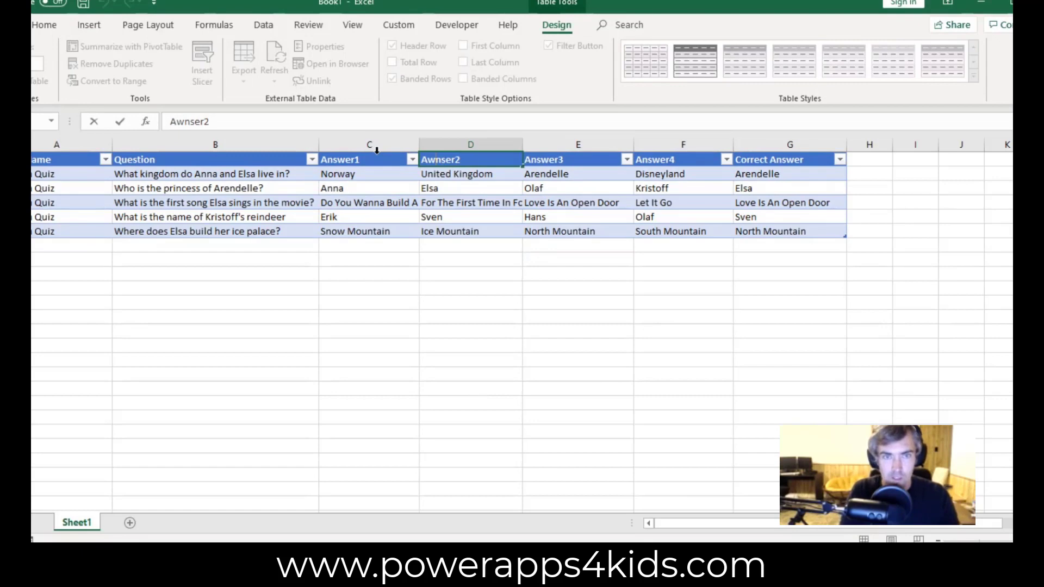
{"action": "key", "text": "BackSpace"}
{"action": "type", "text": "w"}
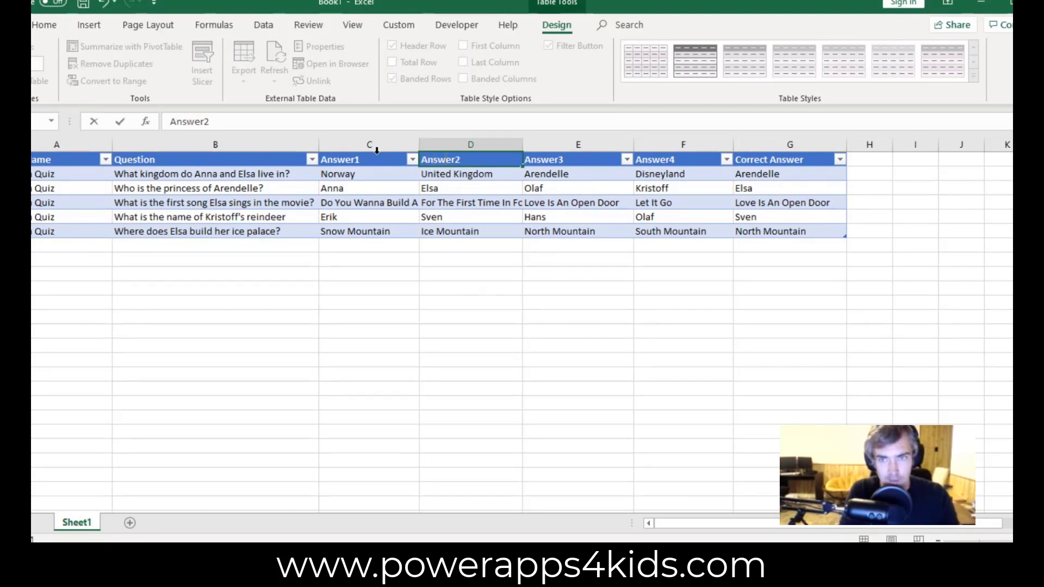
{"action": "key", "text": "Return"}
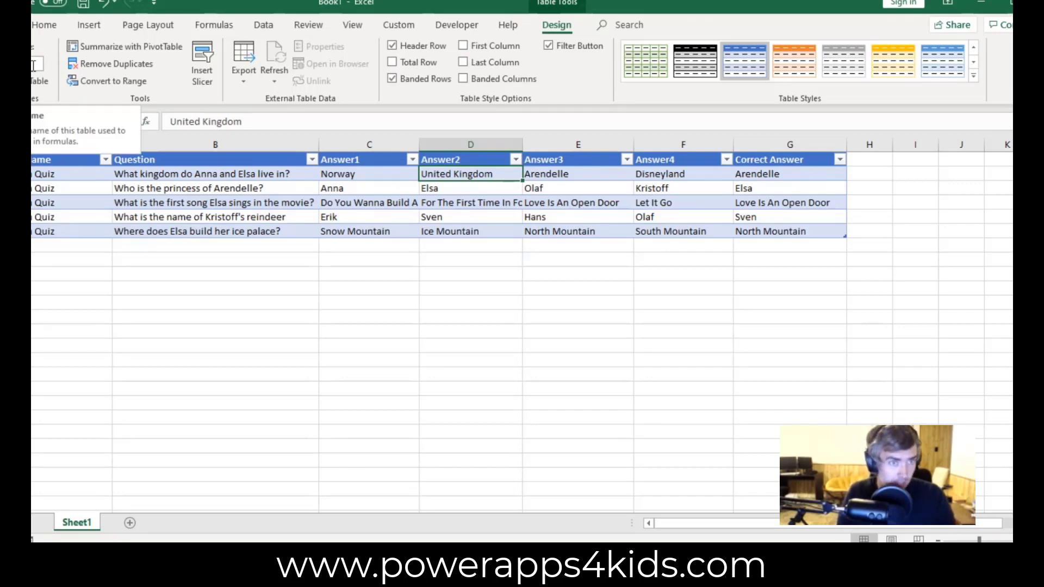
Rename the Excel table that holds the quiz questions
{"action": "left_click", "coordinate": [212, 203]}
{"action": "left_click", "coordinate": [406, 203]}
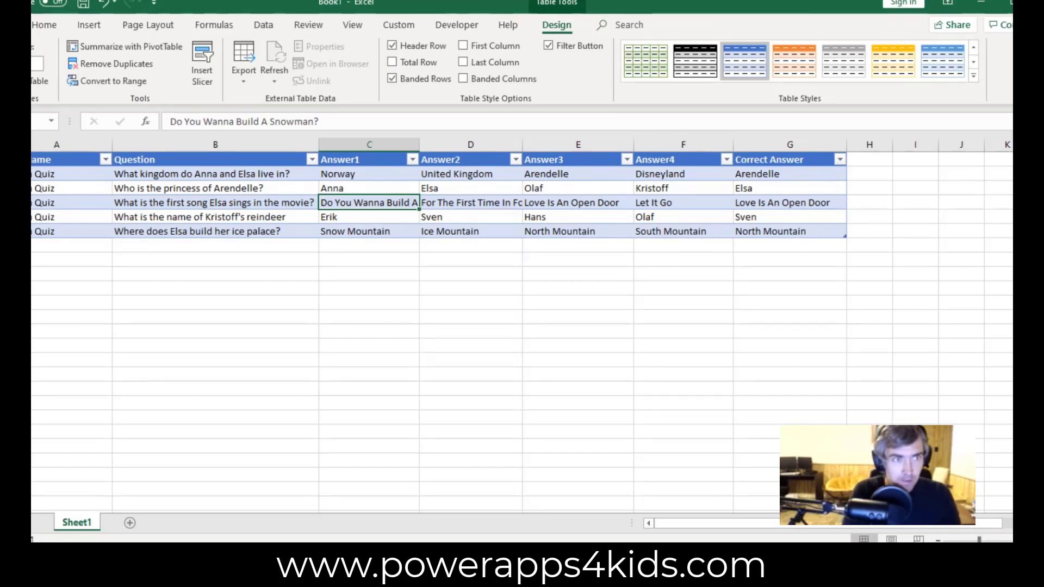
{"action": "type", "text": "oe"}
{"action": "type", "text": "s"}
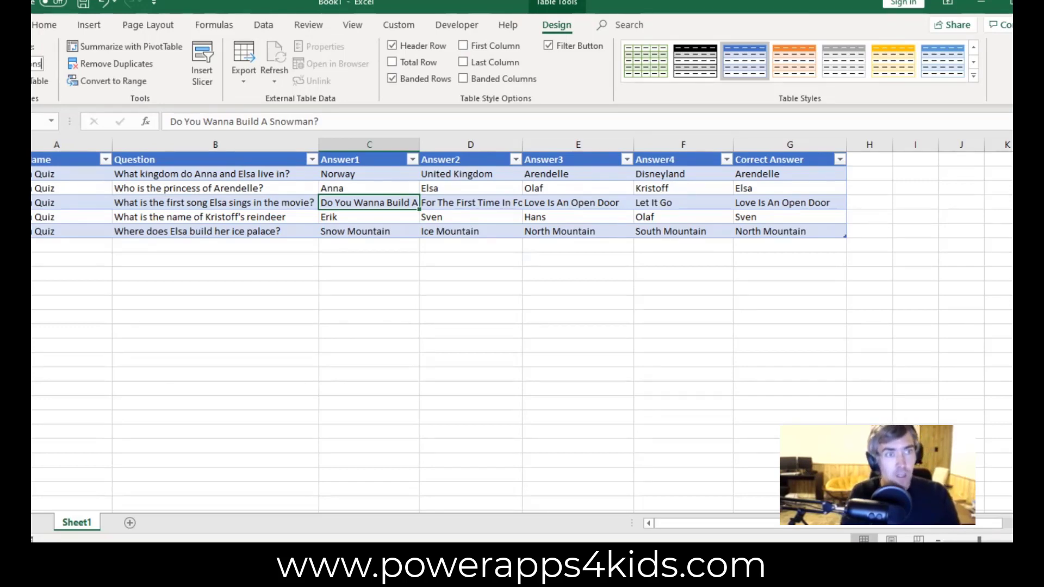
{"action": "left_click", "coordinate": [159, 203]}
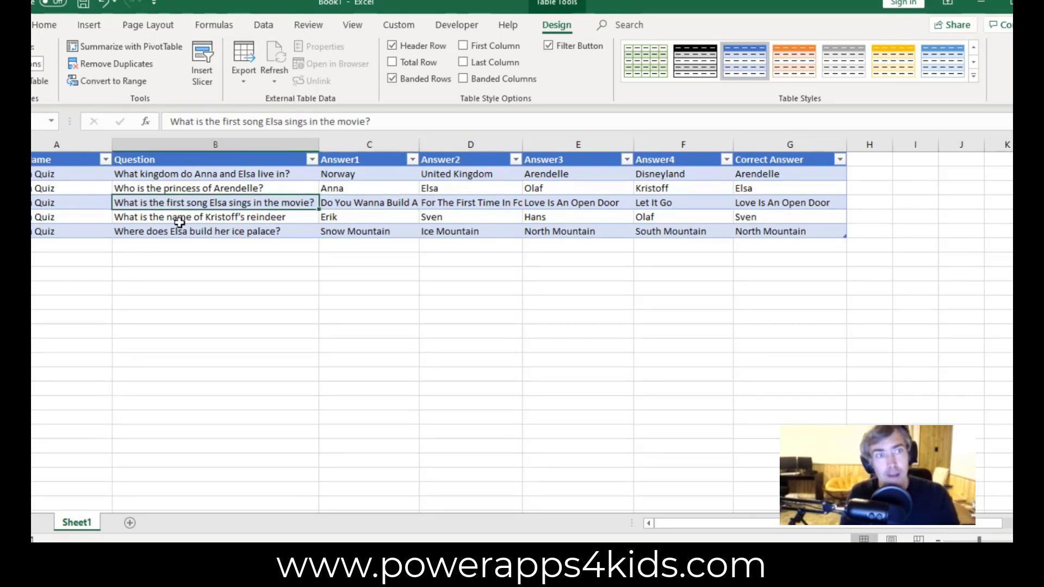
{"action": "left_click", "coordinate": [203, 228]}
{"action": "left_click", "coordinate": [238, 208]}
{"action": "left_click", "coordinate": [272, 188]}
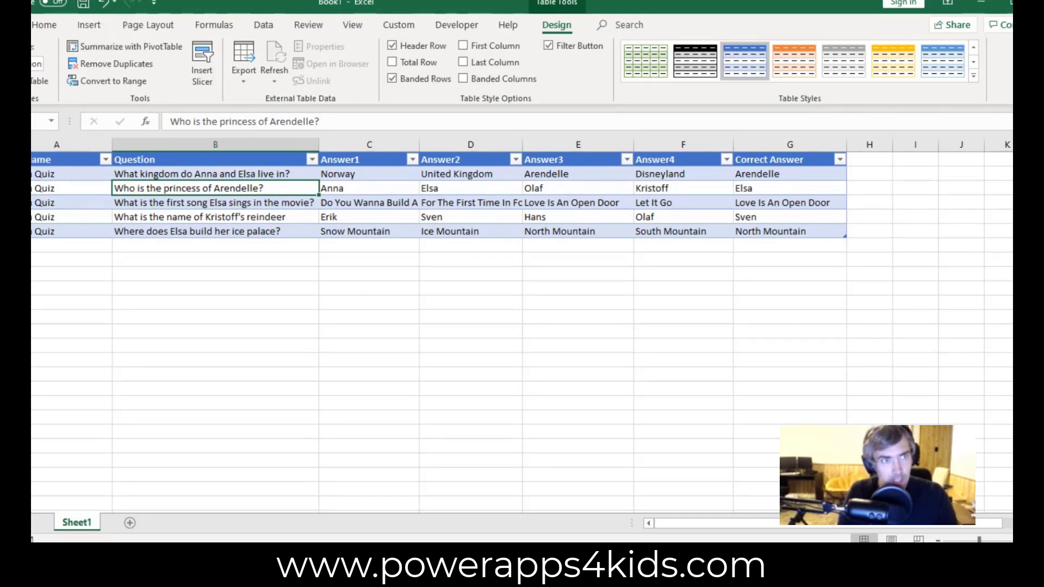
Save the workbook to the Desktop folder as QuizGameQuestion.xlsx
{"action": "left_click", "coordinate": [86, 10]}
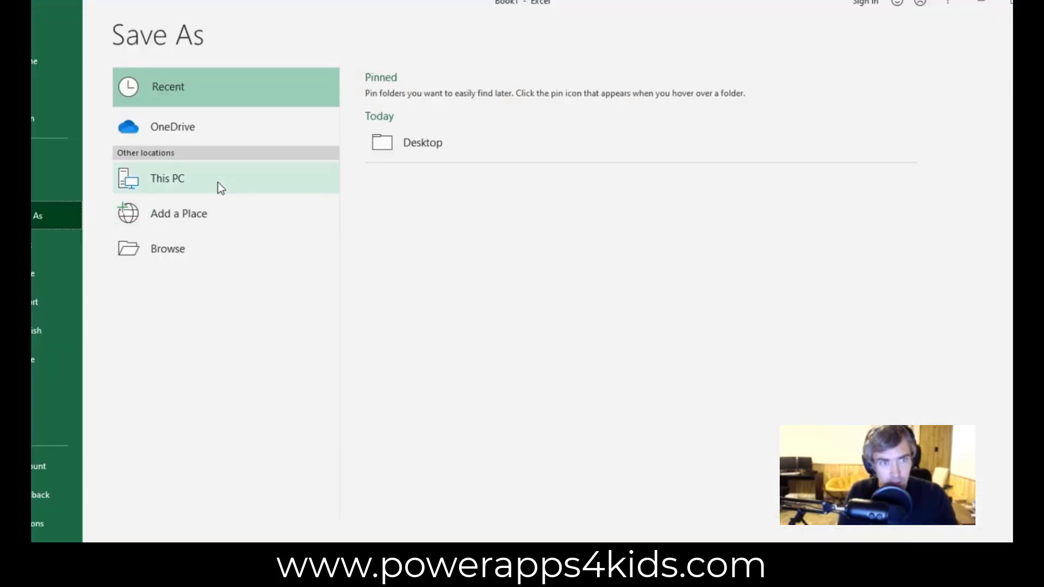
{"action": "left_click", "coordinate": [217, 182]}
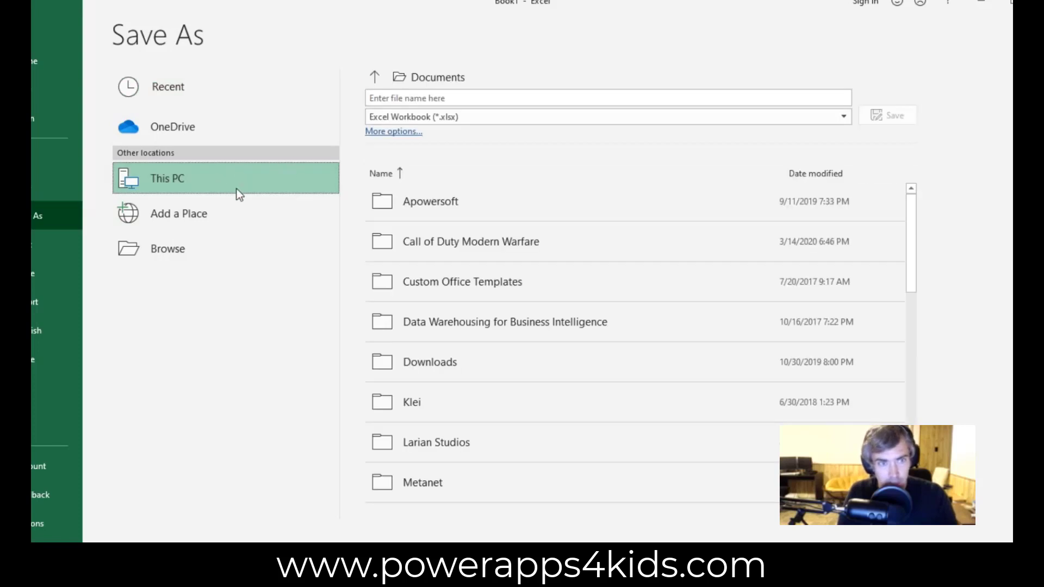
{"action": "left_click", "coordinate": [410, 75]}
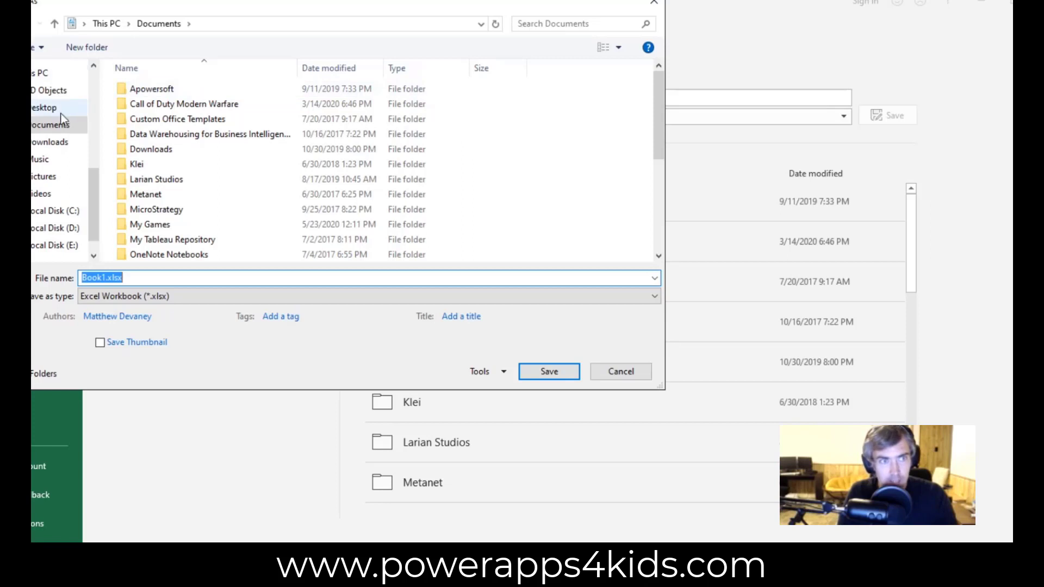
{"action": "left_click", "coordinate": [54, 107]}
{"action": "left_click", "coordinate": [99, 278]}
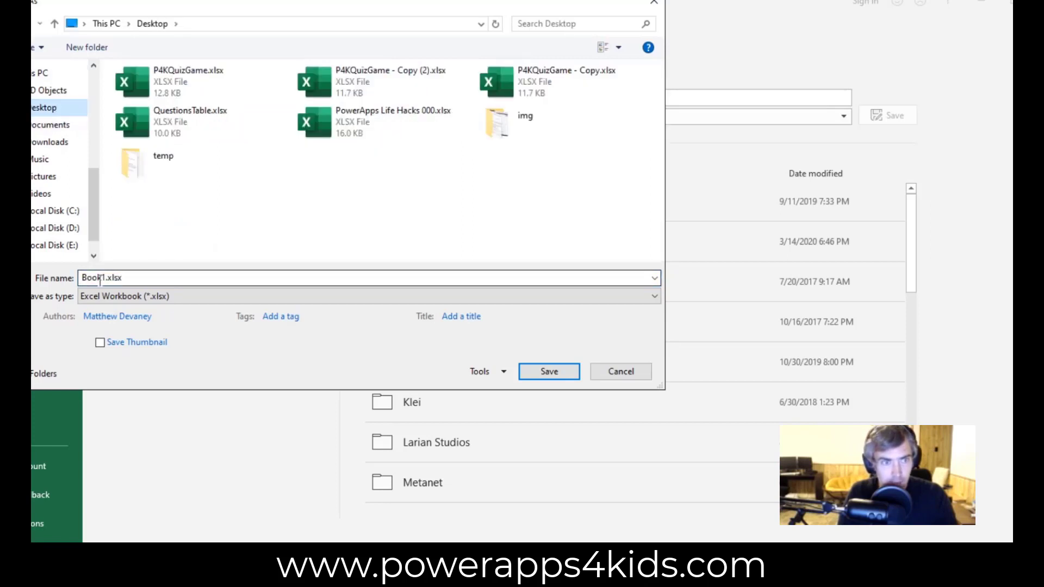
{"action": "double_click", "coordinate": [105, 278]}
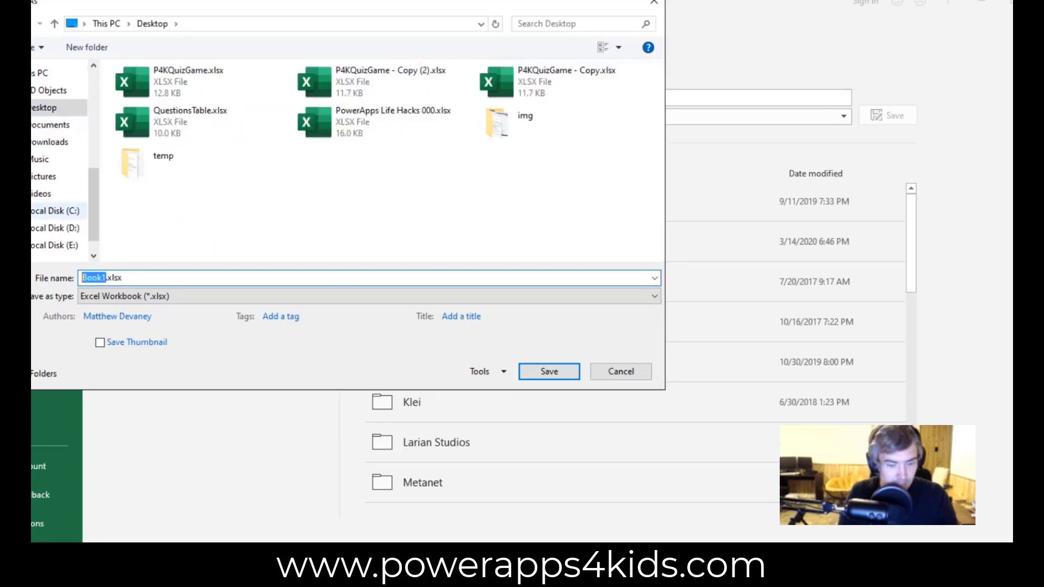
{"action": "type", "text": "QuizGame"}
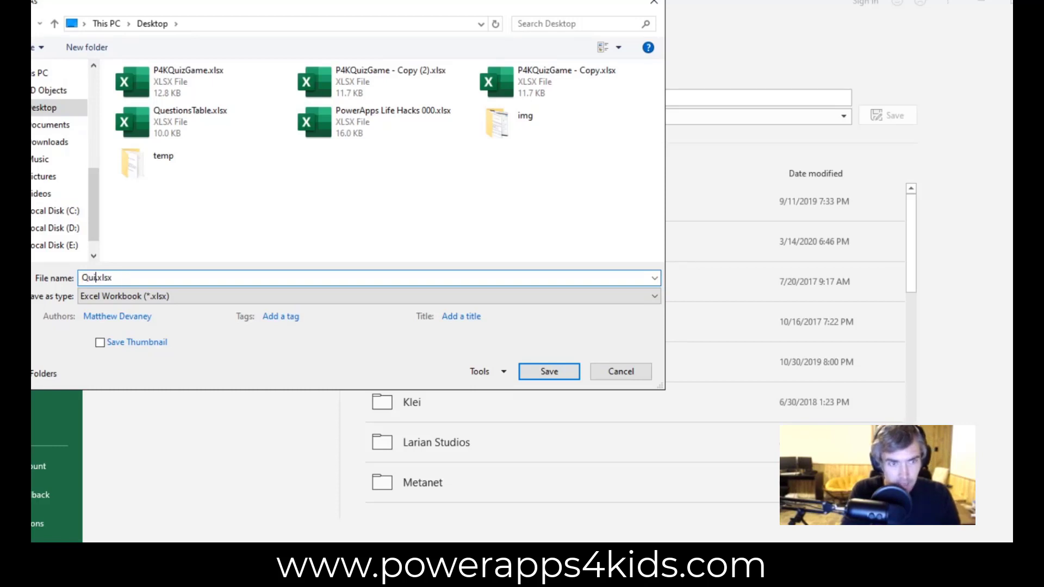
{"action": "type", "text": "Question"}
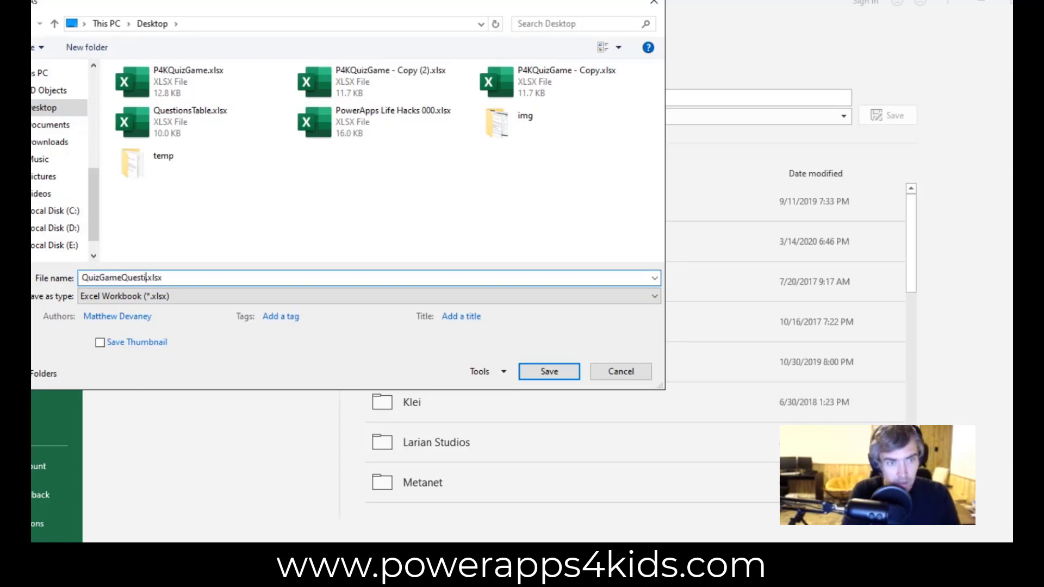
{"action": "left_click", "coordinate": [563, 371]}
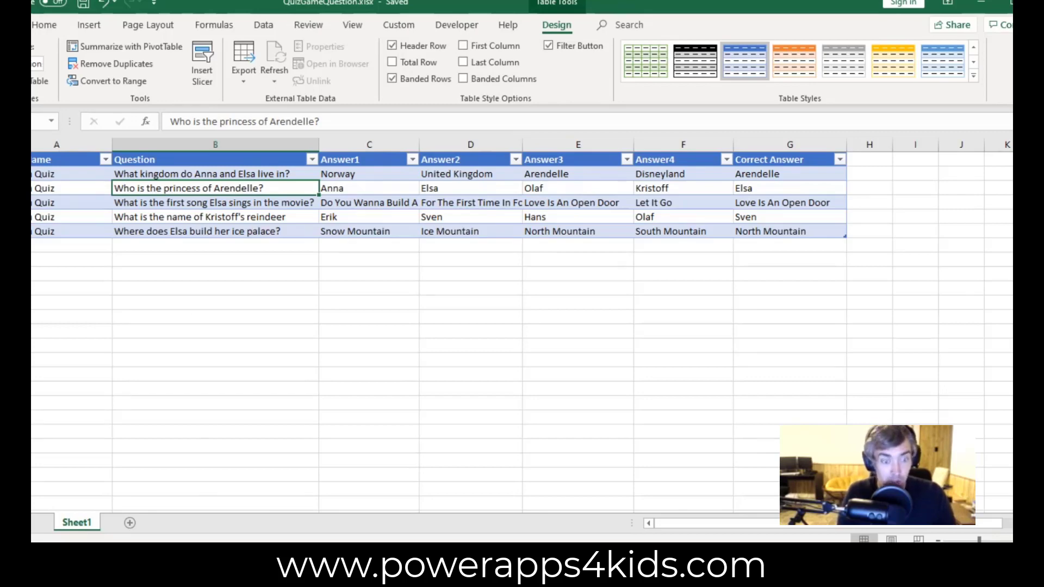
Switch to Power Apps and create a blank canvas app named "My Quiz Game" in Tablet format, skipping the welcome dialog
{"action": "key", "text": "alt+Tab"}
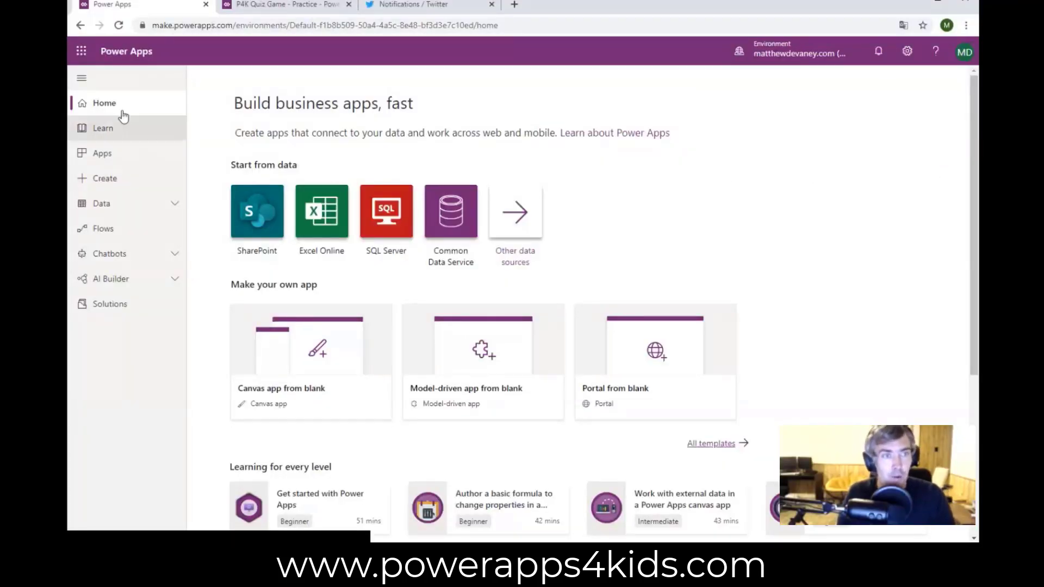
{"action": "left_click", "coordinate": [381, 365]}
{"action": "left_click", "coordinate": [608, 187]}
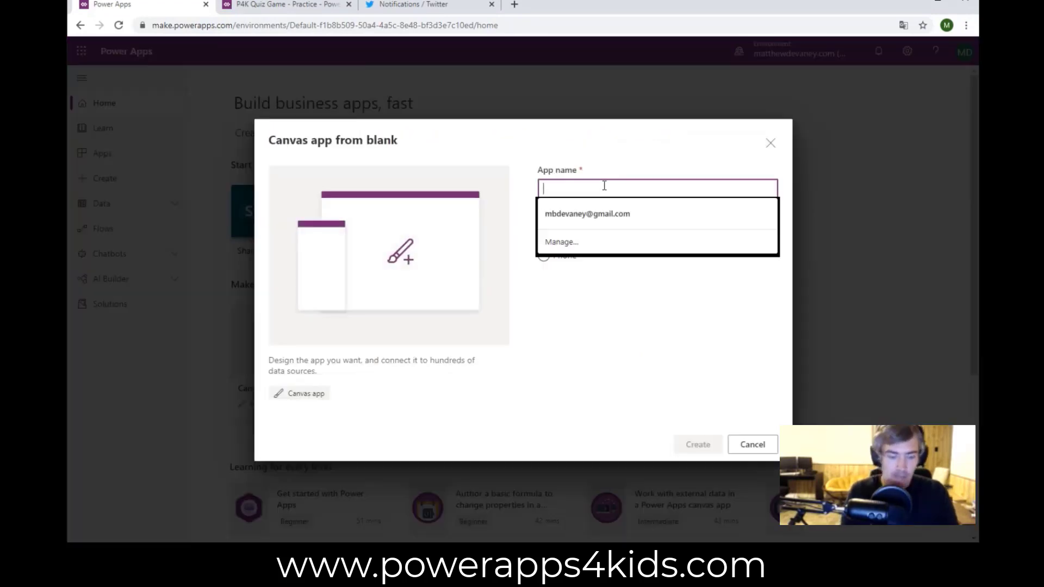
{"action": "type", "text": "Q"}
{"action": "key", "text": "BackSpace"}
{"action": "type", "text": "My Quiz Game"}
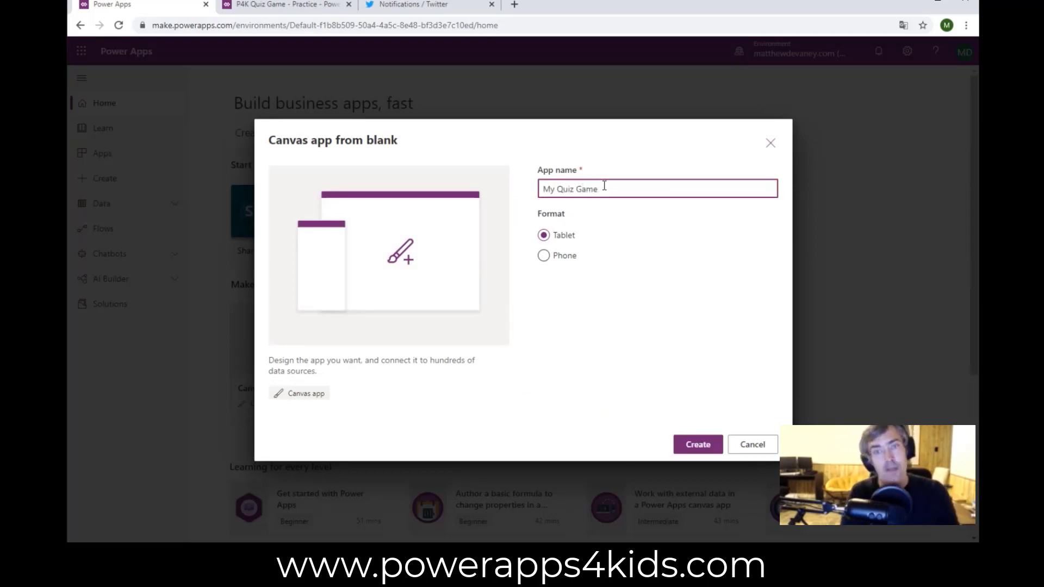
{"action": "left_click", "coordinate": [544, 236]}
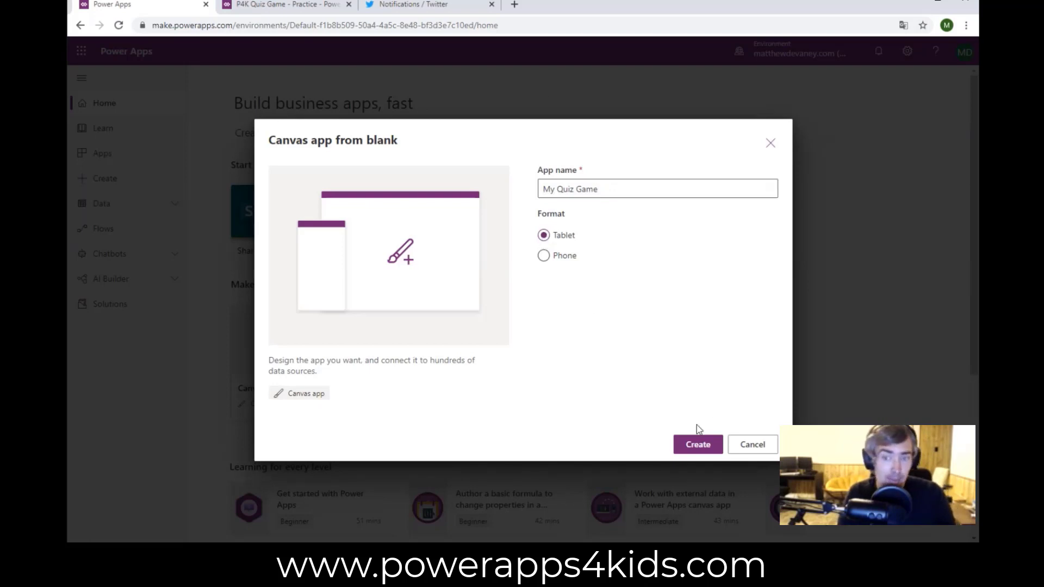
{"action": "left_click", "coordinate": [696, 443]}
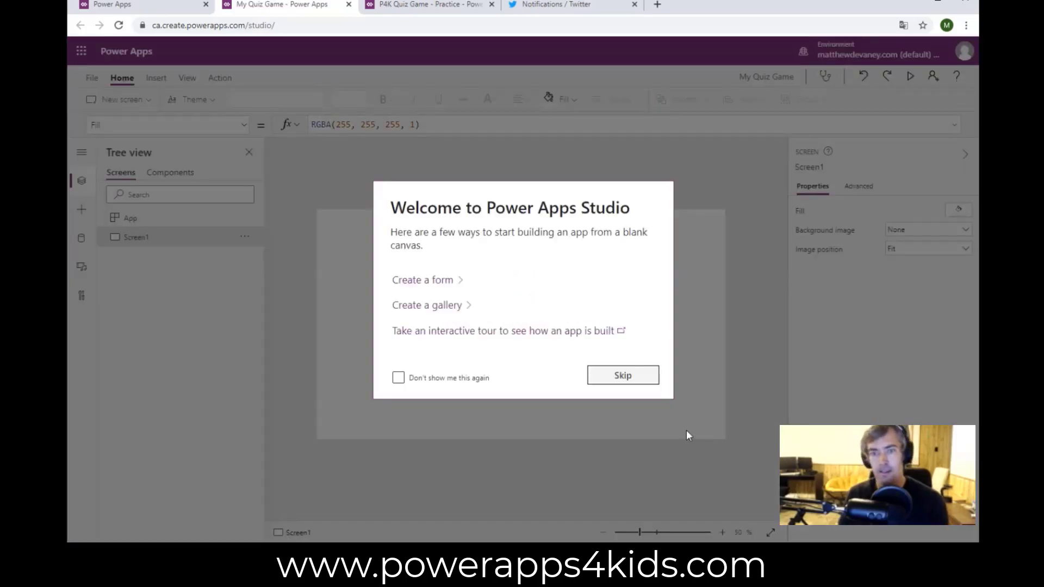
{"action": "left_click", "coordinate": [623, 376]}
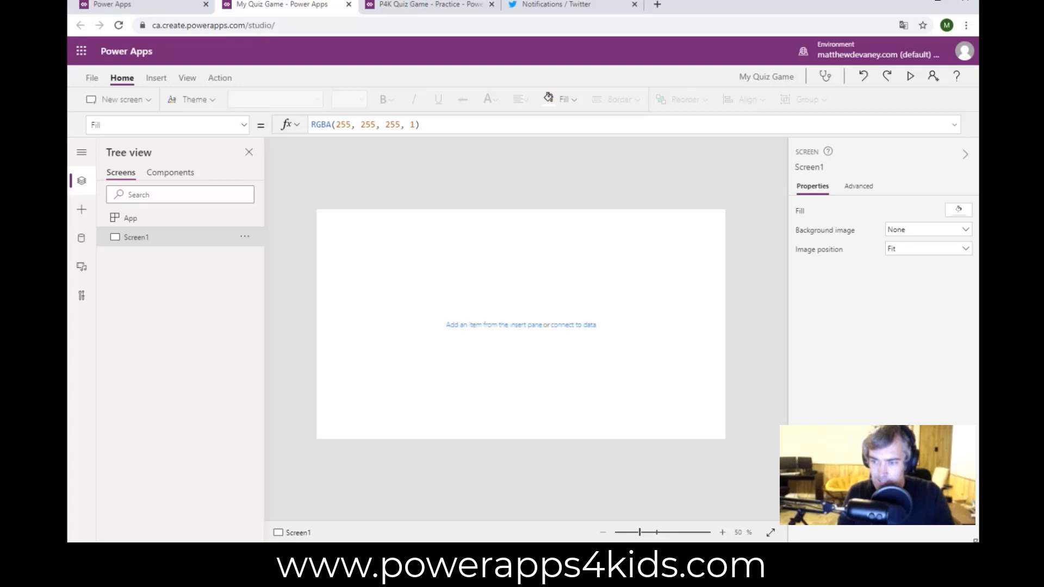
{"action": "left_click_drag", "start_coordinate": [975, 541], "coordinate": [1043, 560]}
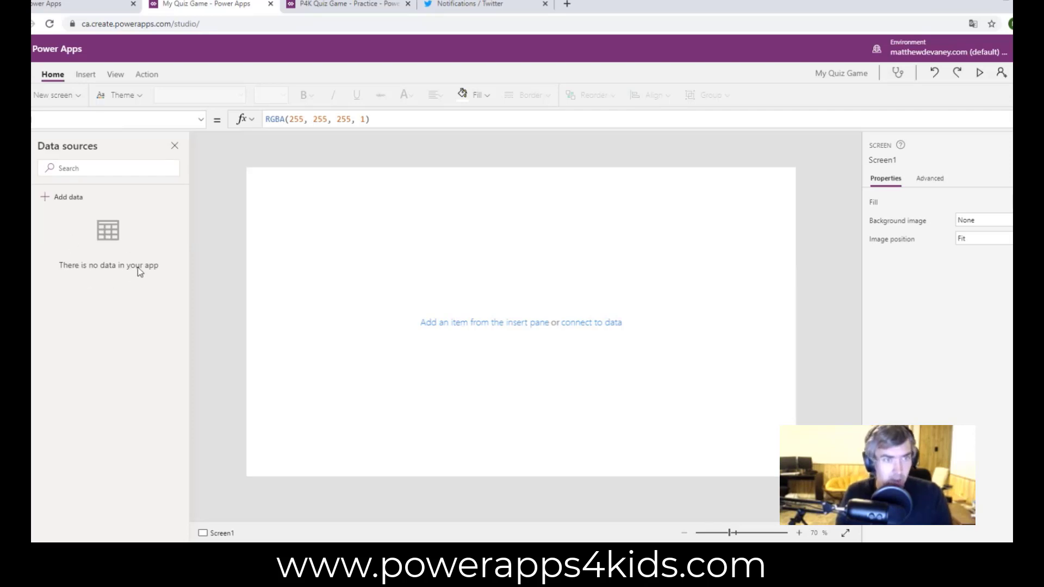
Import the QuizQuestions table from QuizGameQuestion.xlsx on the Desktop into the app as an Excel data source
{"action": "left_click", "coordinate": [65, 207]}
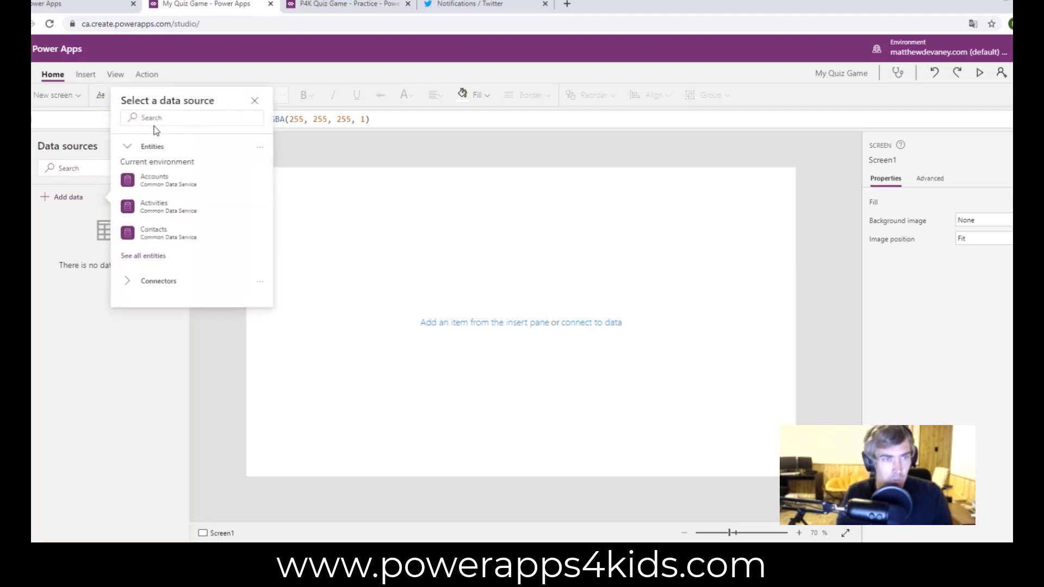
{"action": "left_click", "coordinate": [175, 116]}
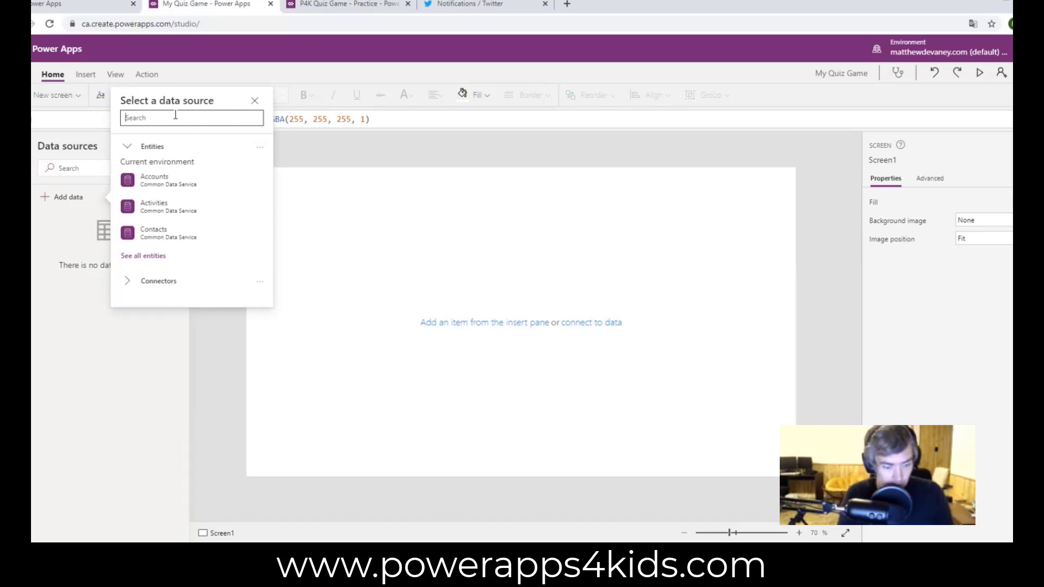
{"action": "type", "text": "excel"}
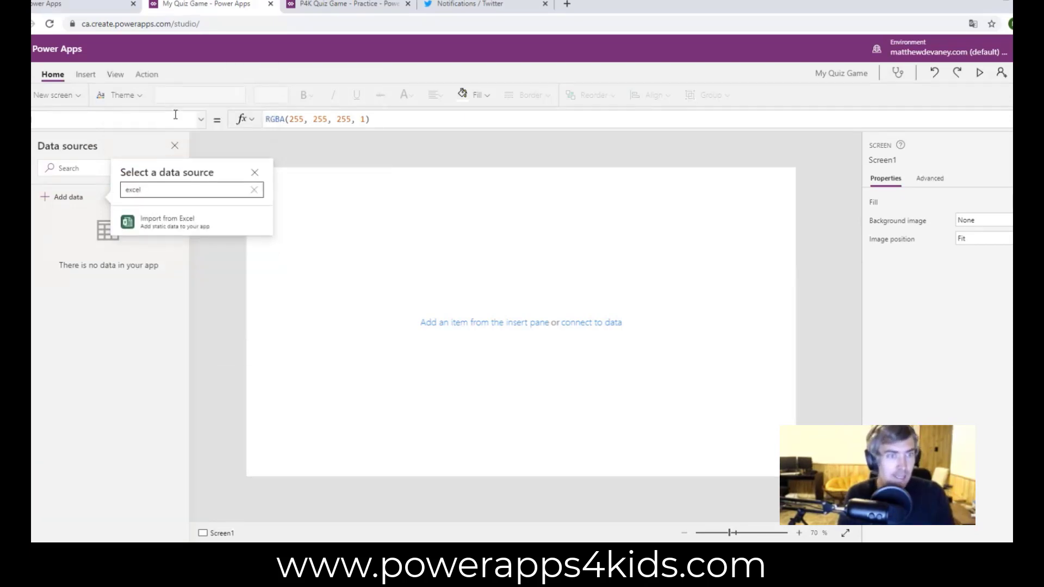
{"action": "left_click", "coordinate": [206, 228]}
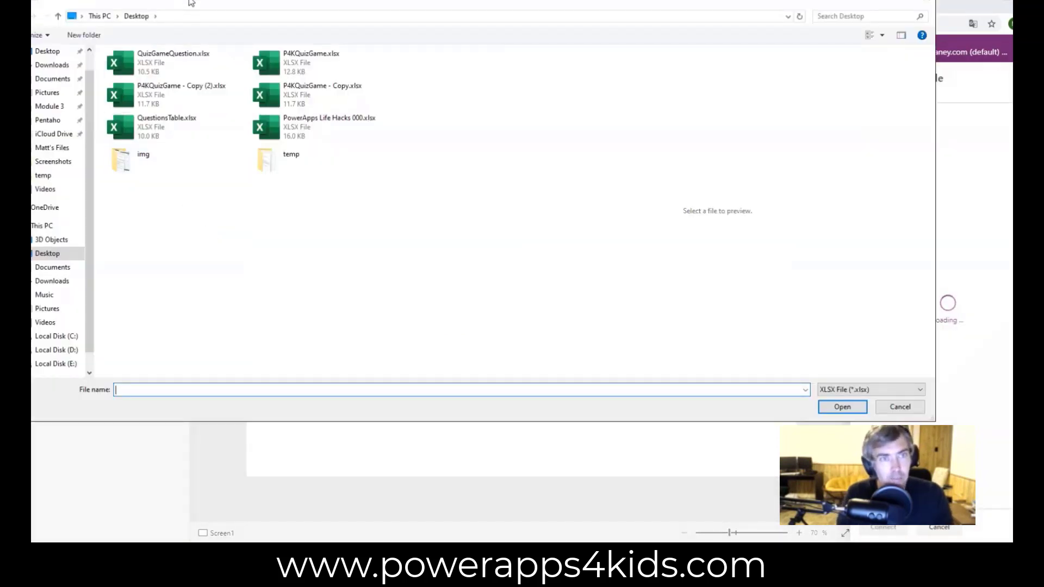
{"action": "left_click_drag", "start_coordinate": [191, 3], "coordinate": [243, 86]}
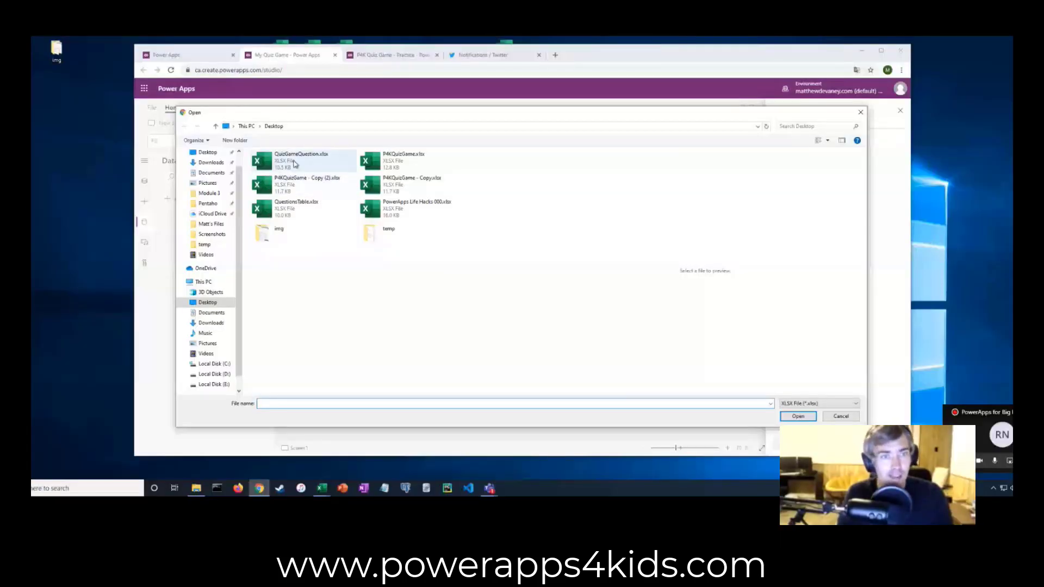
{"action": "left_click", "coordinate": [294, 163]}
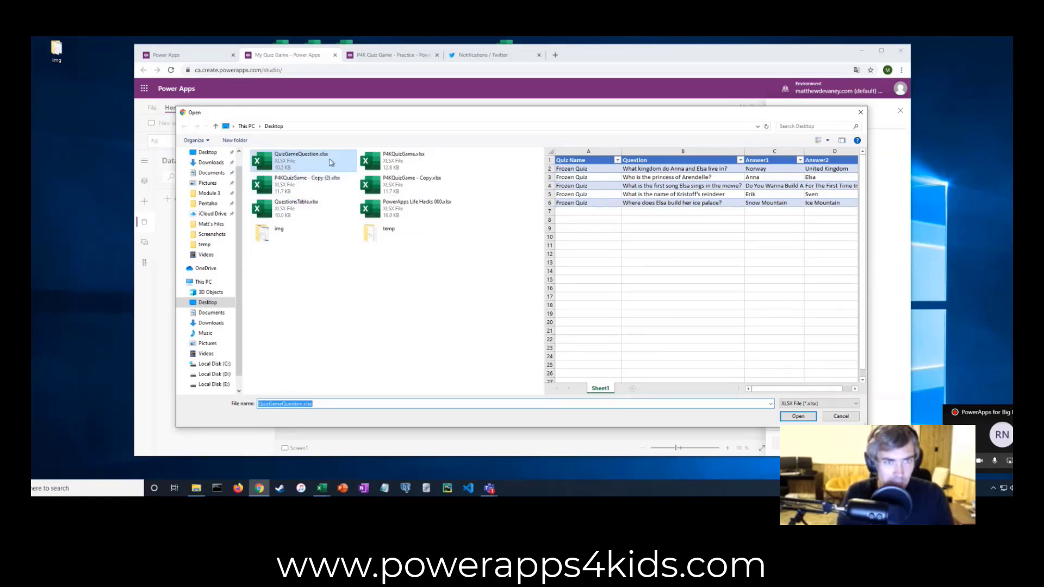
{"action": "left_click", "coordinate": [798, 417]}
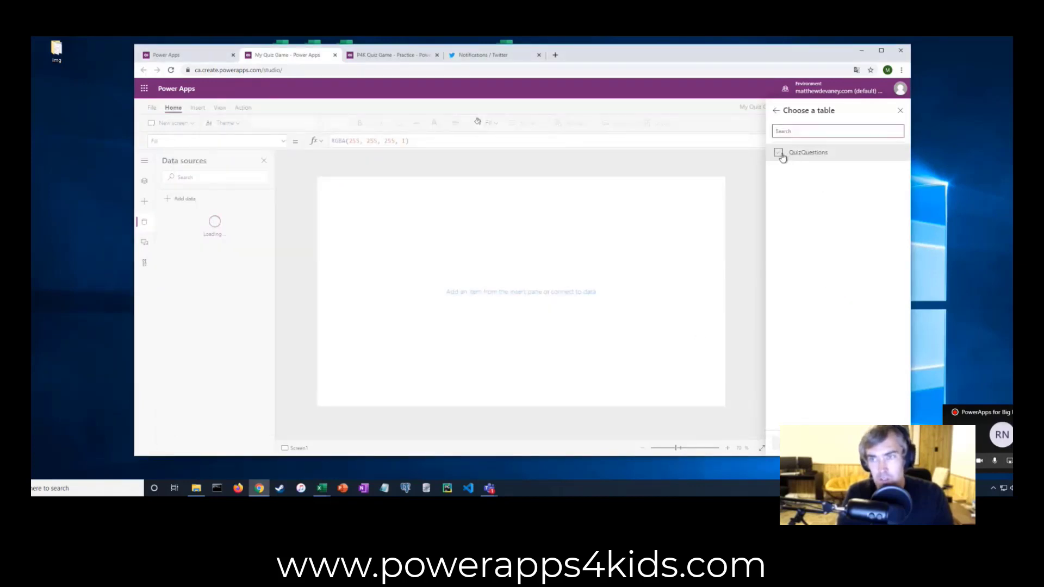
{"action": "left_click", "coordinate": [779, 154]}
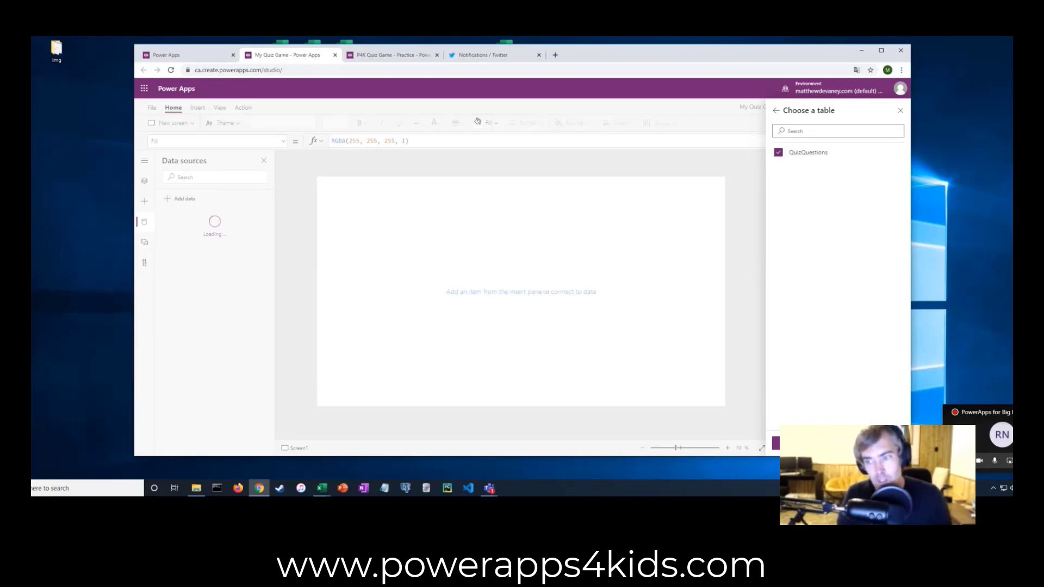
{"action": "left_click", "coordinate": [786, 444]}
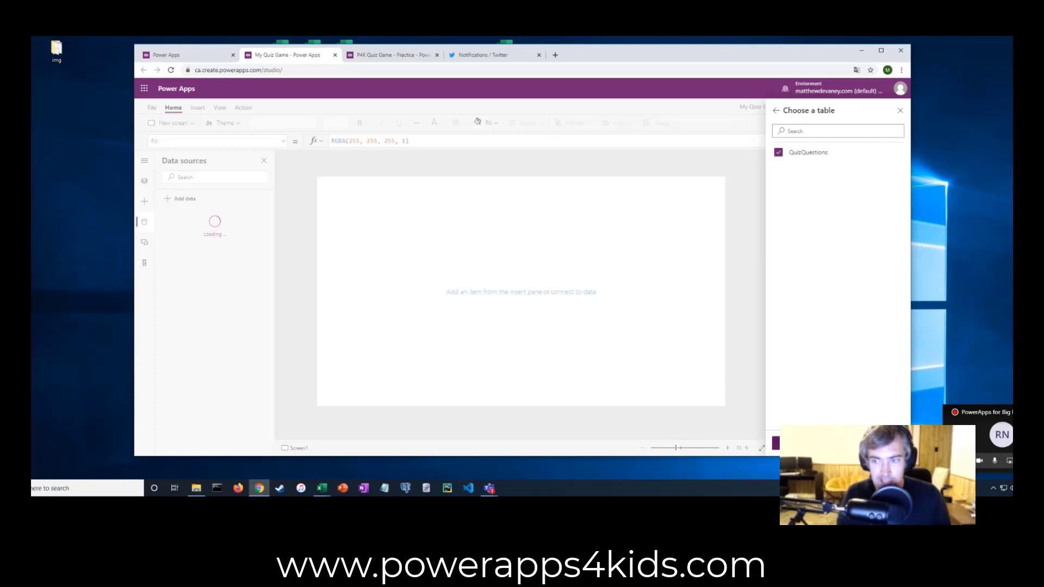
{"action": "left_click", "coordinate": [1005, 461]}
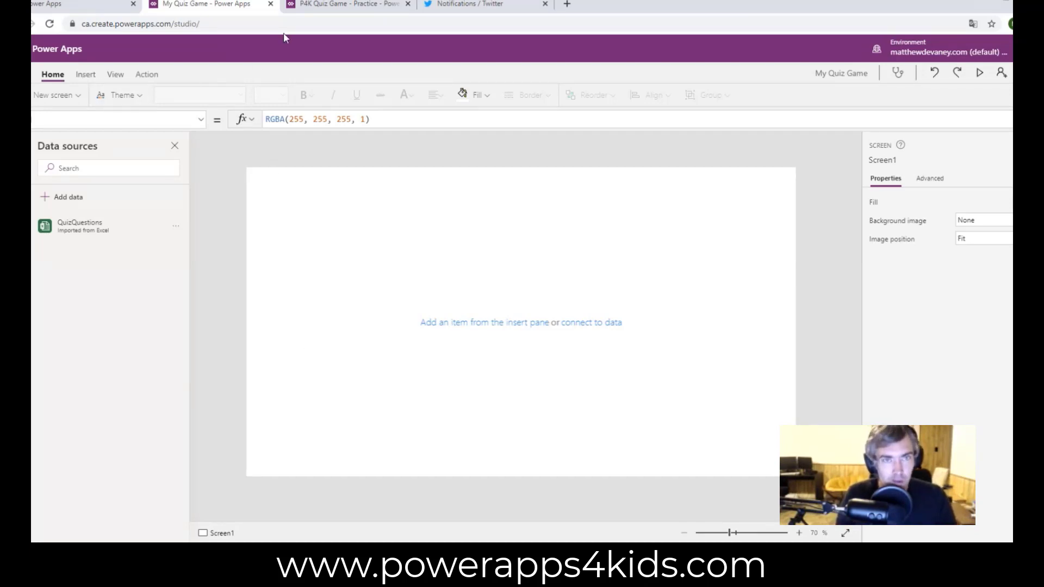
After a glance at the finished practice quiz, insert a blank vertical gallery on Screen1 and connect it to QuizQuestions
{"action": "left_click", "coordinate": [317, 10]}
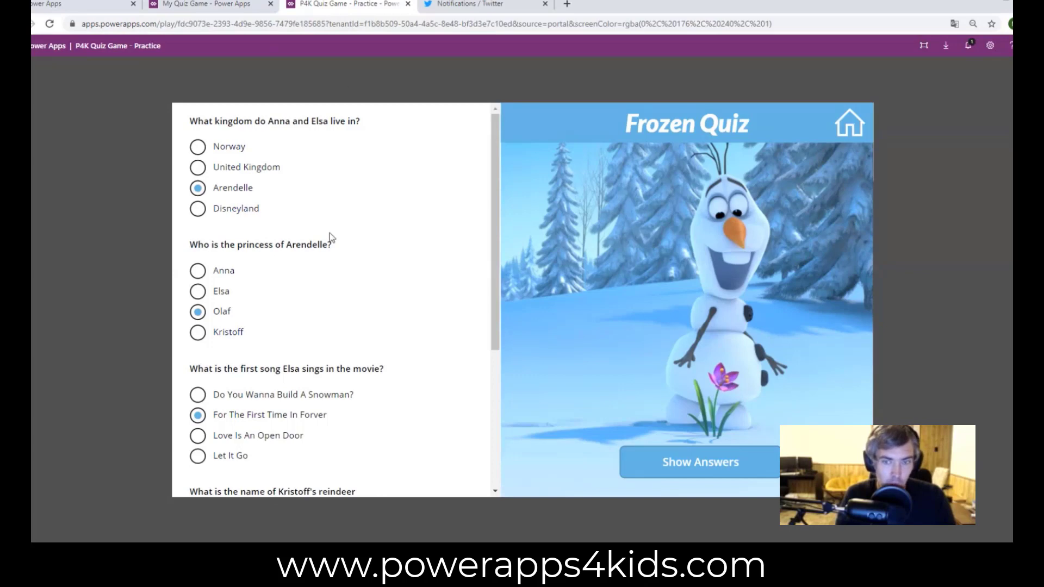
{"action": "left_click", "coordinate": [217, 6]}
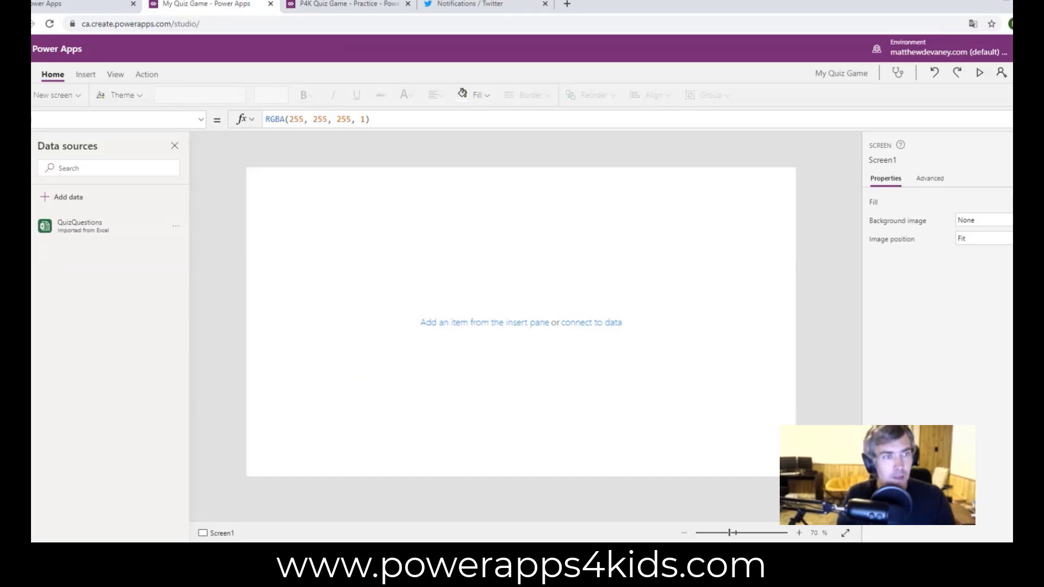
{"action": "left_click", "coordinate": [32, 146]}
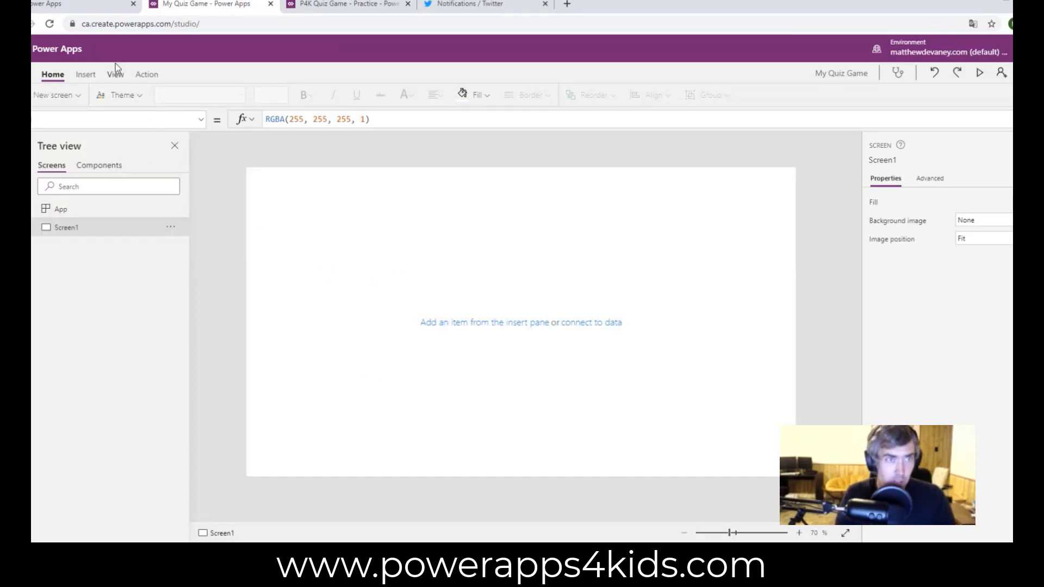
{"action": "left_click", "coordinate": [87, 76]}
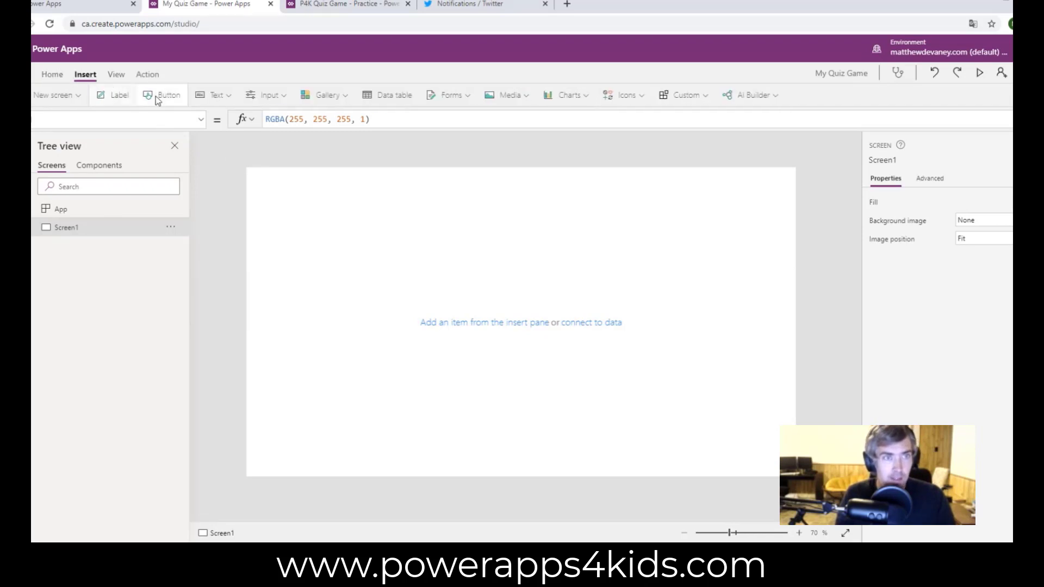
{"action": "left_click", "coordinate": [344, 100]}
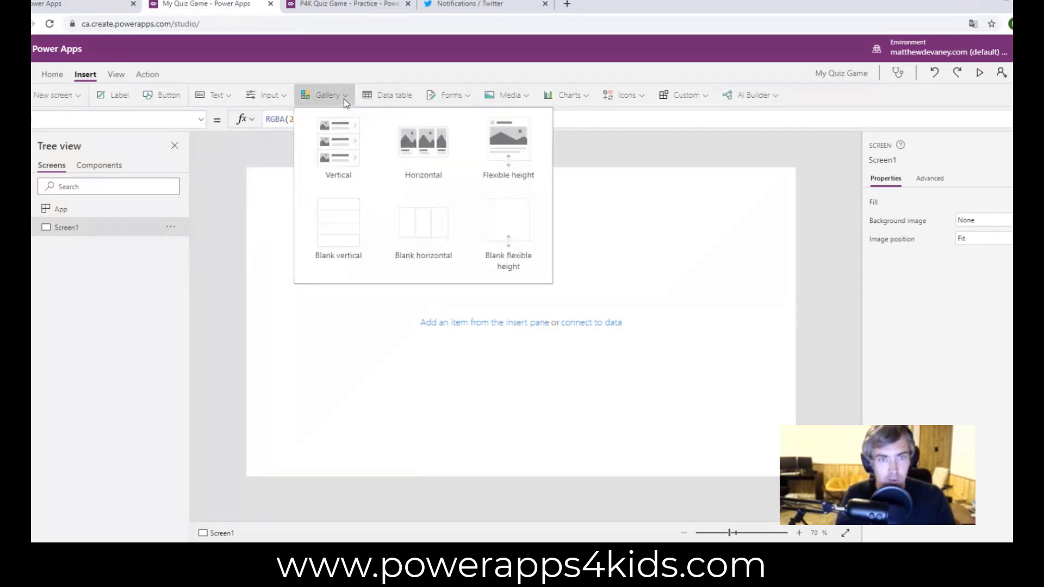
{"action": "left_click", "coordinate": [361, 232]}
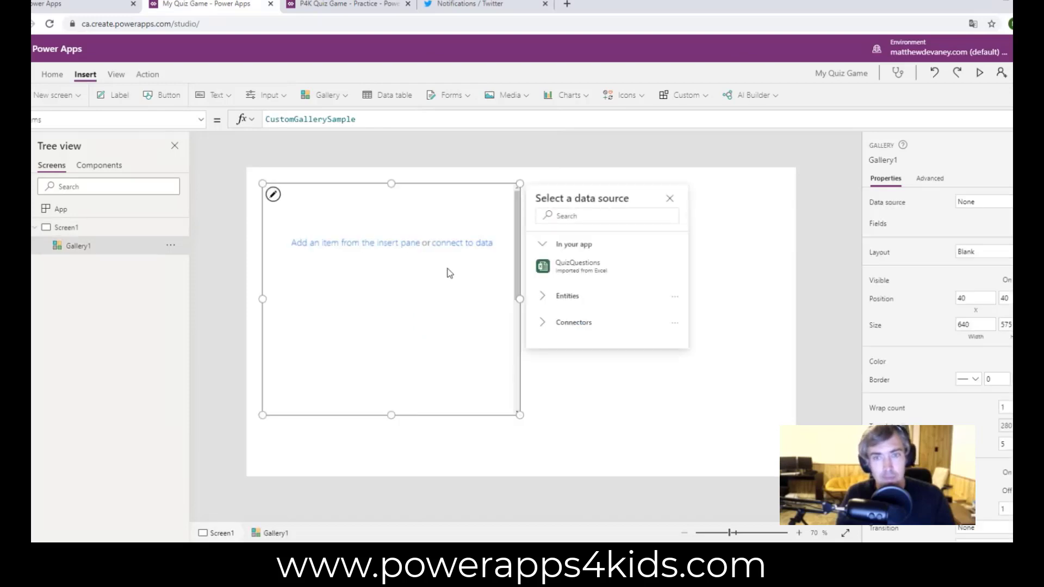
{"action": "left_click", "coordinate": [594, 273]}
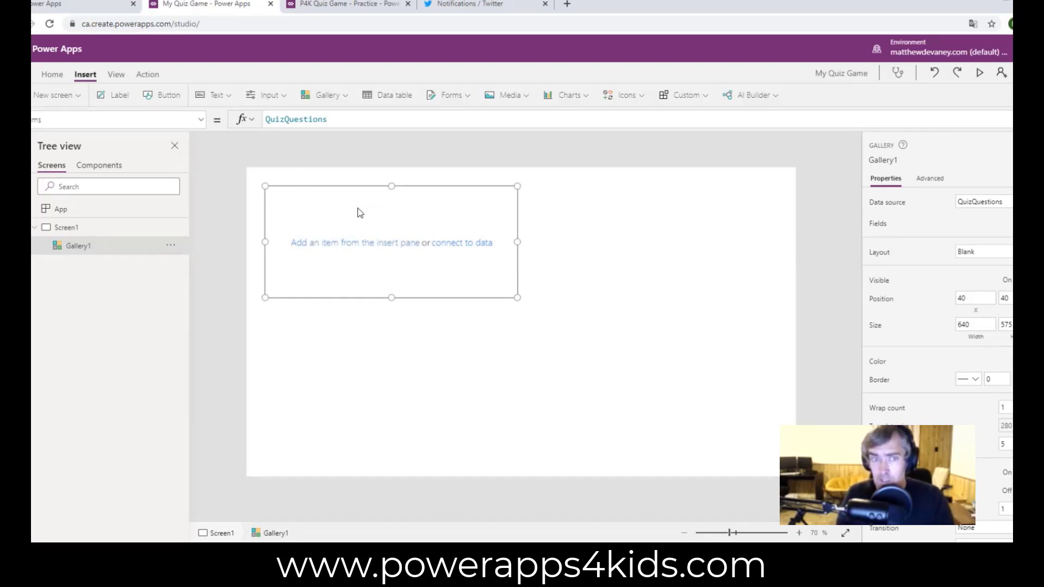
Add a label inside the gallery template, enlarge it near the template's upper-left corner, and set its text to ThisItem.Question
{"action": "left_click", "coordinate": [118, 95]}
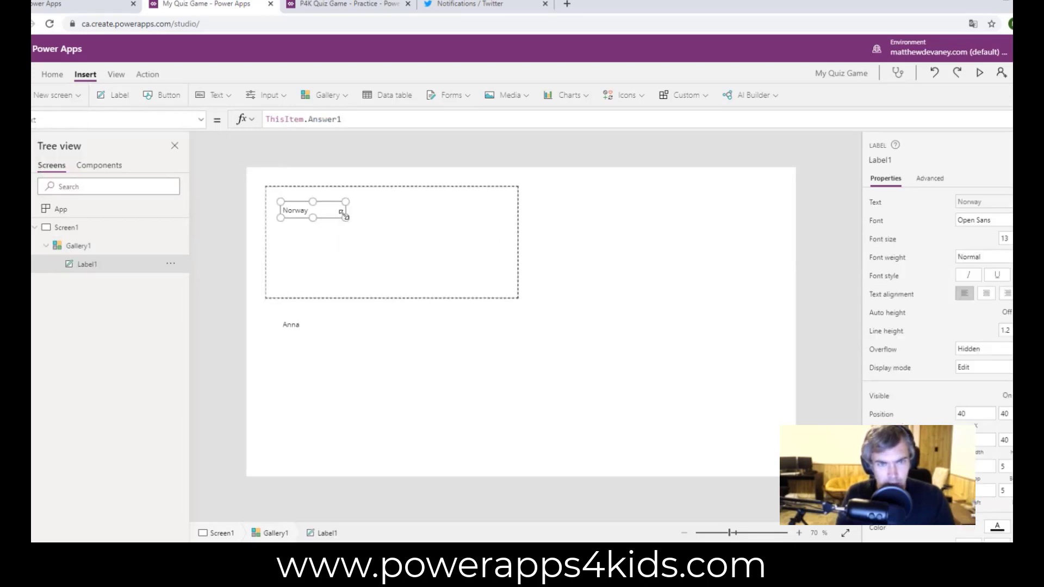
{"action": "left_click_drag", "start_coordinate": [342, 211], "coordinate": [370, 198]}
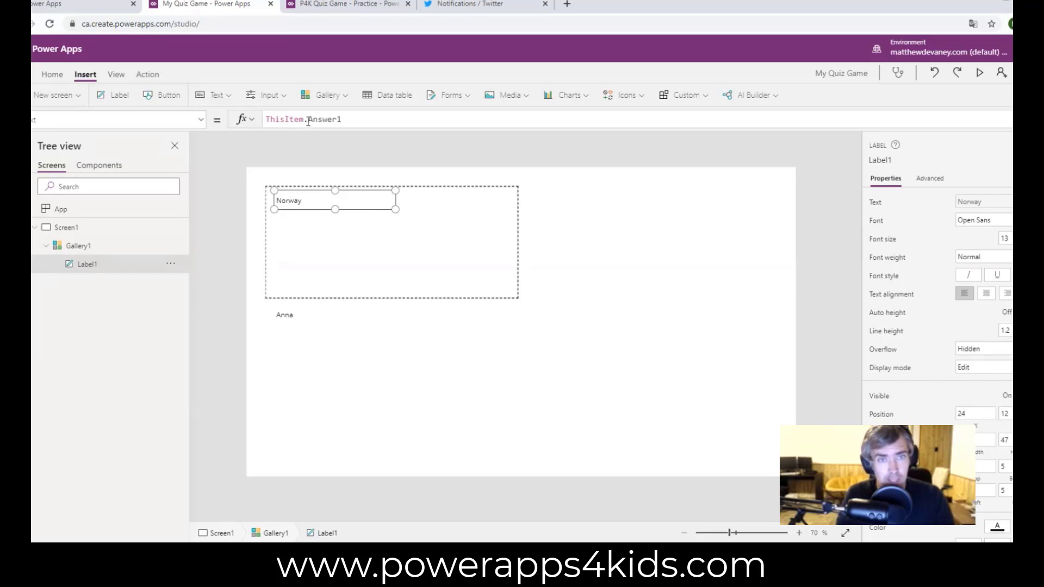
{"action": "left_click_drag", "start_coordinate": [308, 121], "coordinate": [348, 120]}
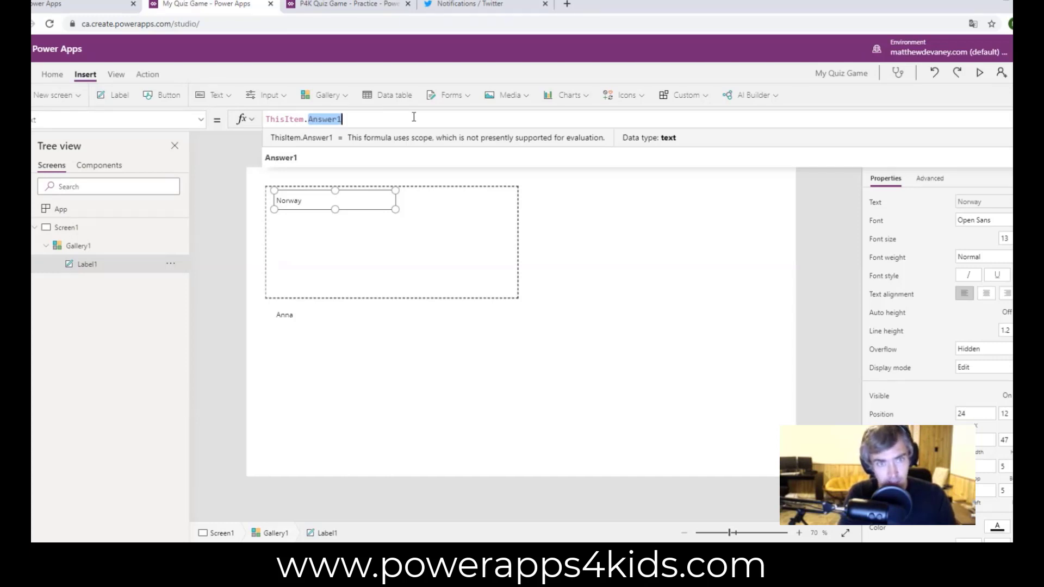
{"action": "type", "text": "Question"}
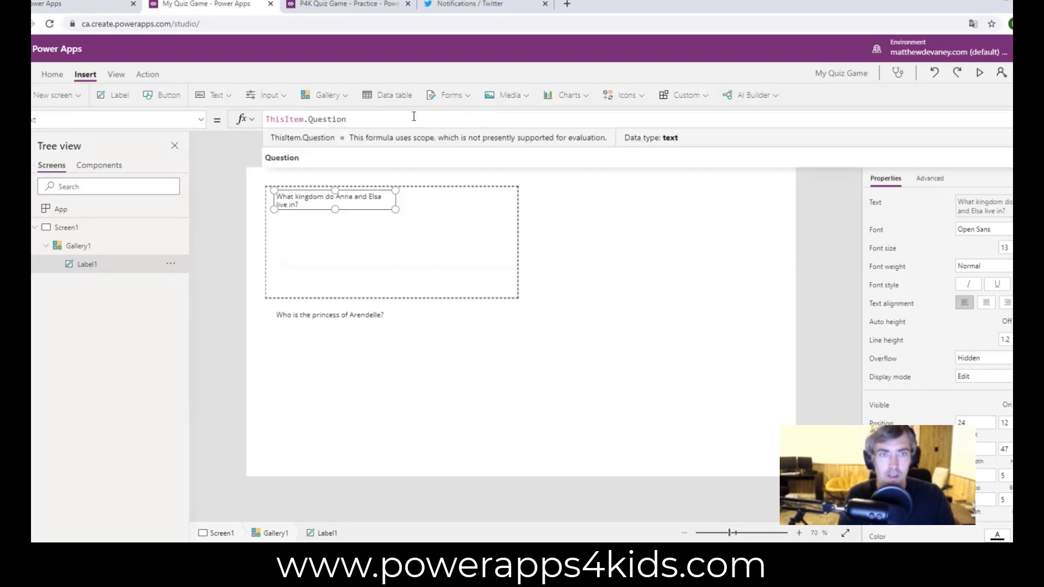
{"action": "left_click", "coordinate": [370, 164]}
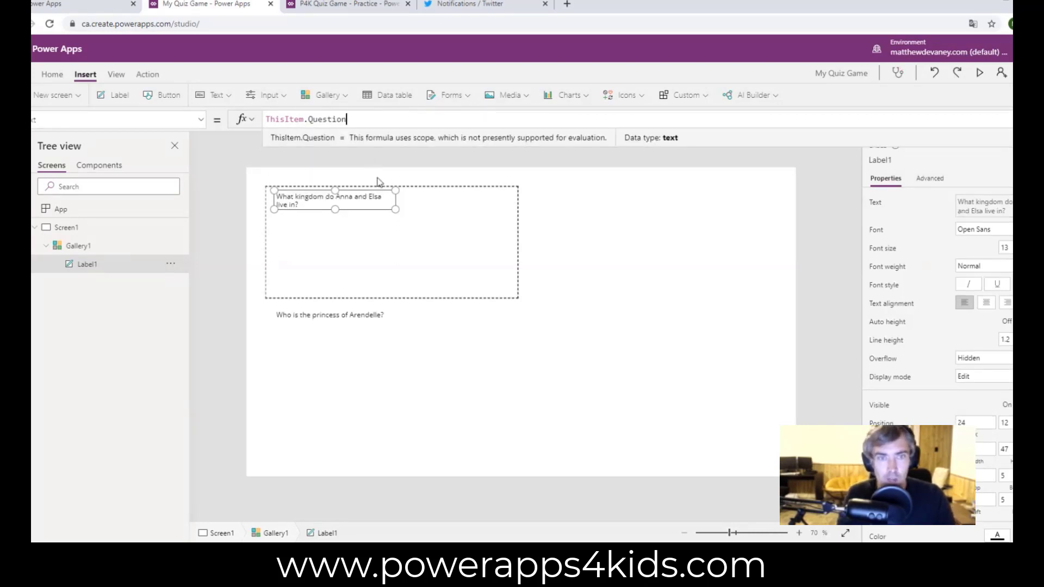
Position the question label at 4, 4 in the template, widen it to about 44 high, and make its text semibold
{"action": "mouse_move", "coordinate": [396, 210]}
{"action": "left_mouse_down"}
{"action": "mouse_move", "coordinate": [425, 209]}
{"action": "mouse_move", "coordinate": [381, 201]}
{"action": "left_mouse_up"}
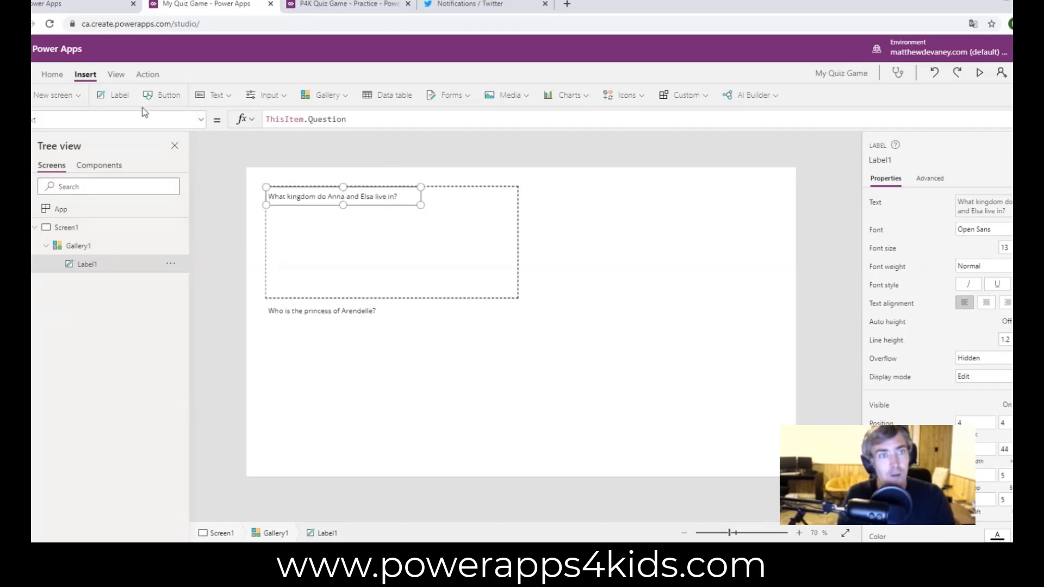
{"action": "left_click", "coordinate": [54, 75]}
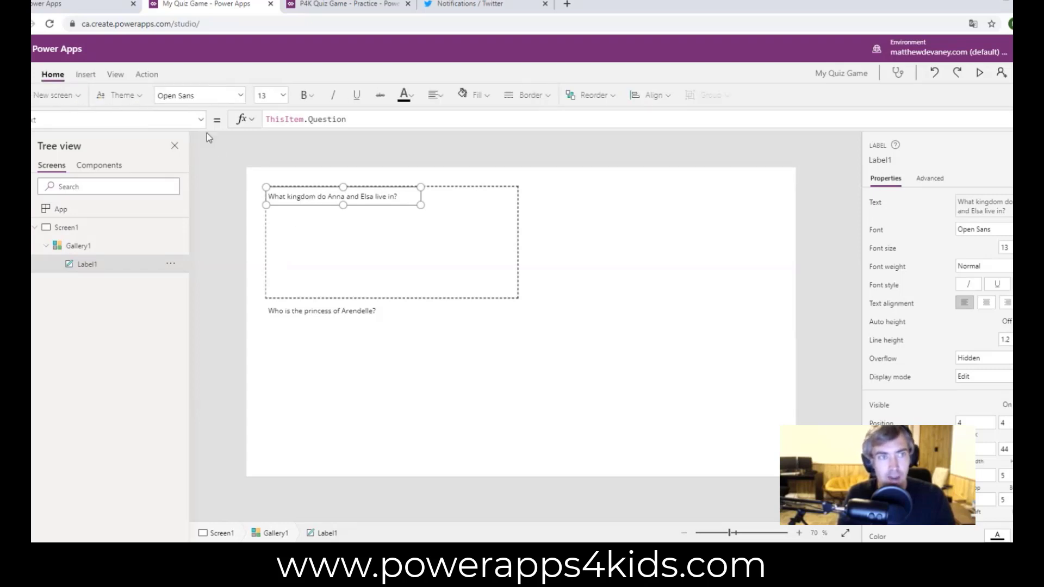
{"action": "left_click", "coordinate": [306, 95]}
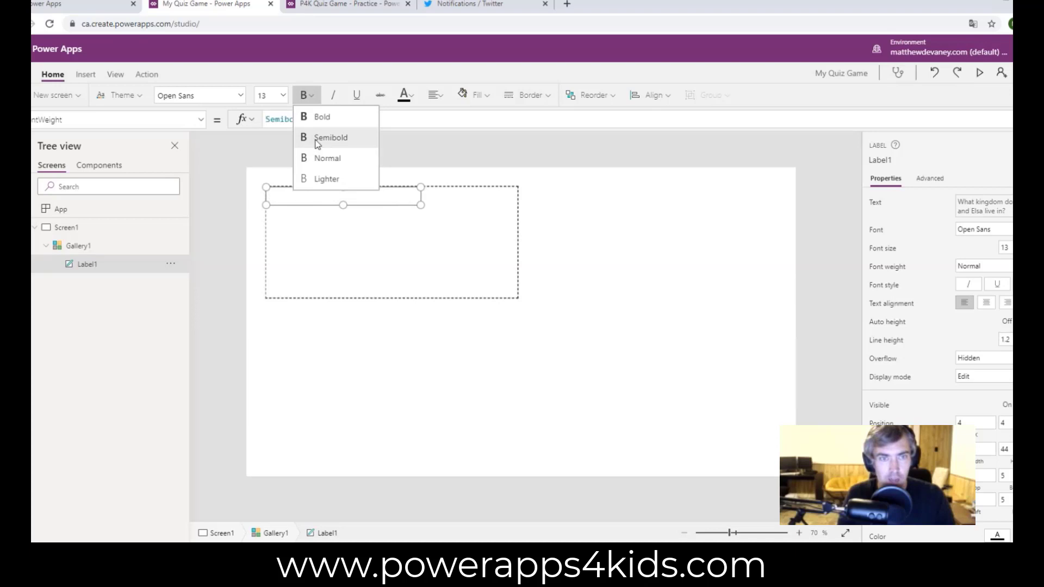
{"action": "left_click", "coordinate": [320, 138]}
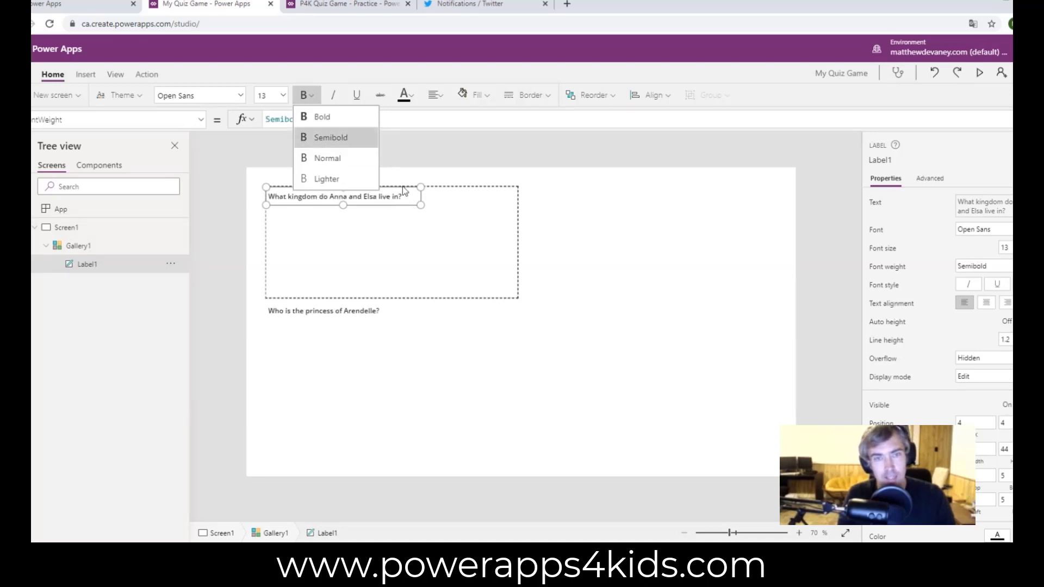
Move the gallery to position 0, 0 and reduce its template height to about 154
{"action": "left_click", "coordinate": [374, 254]}
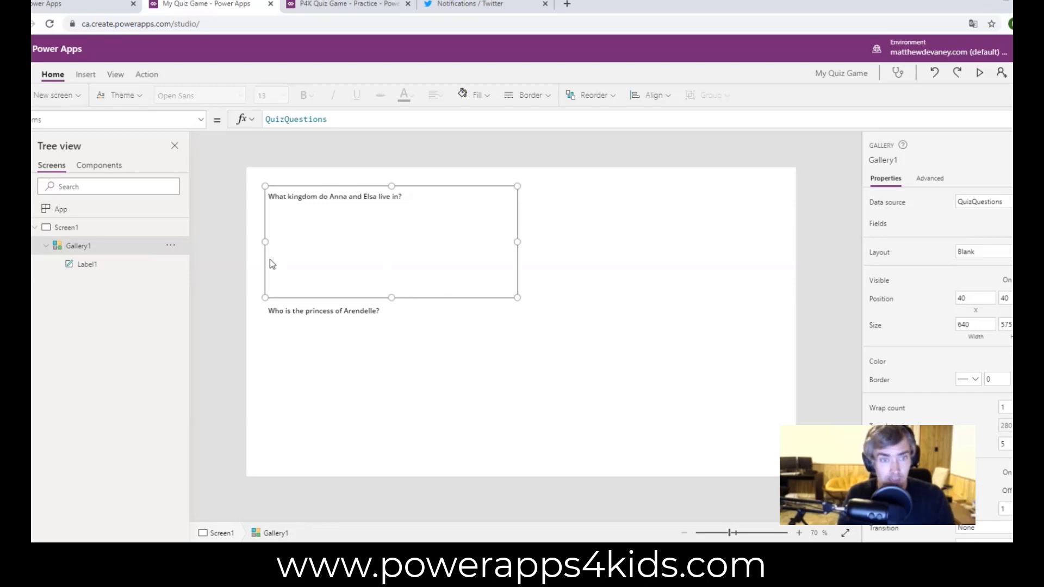
{"action": "left_click_drag", "start_coordinate": [261, 263], "coordinate": [241, 246]}
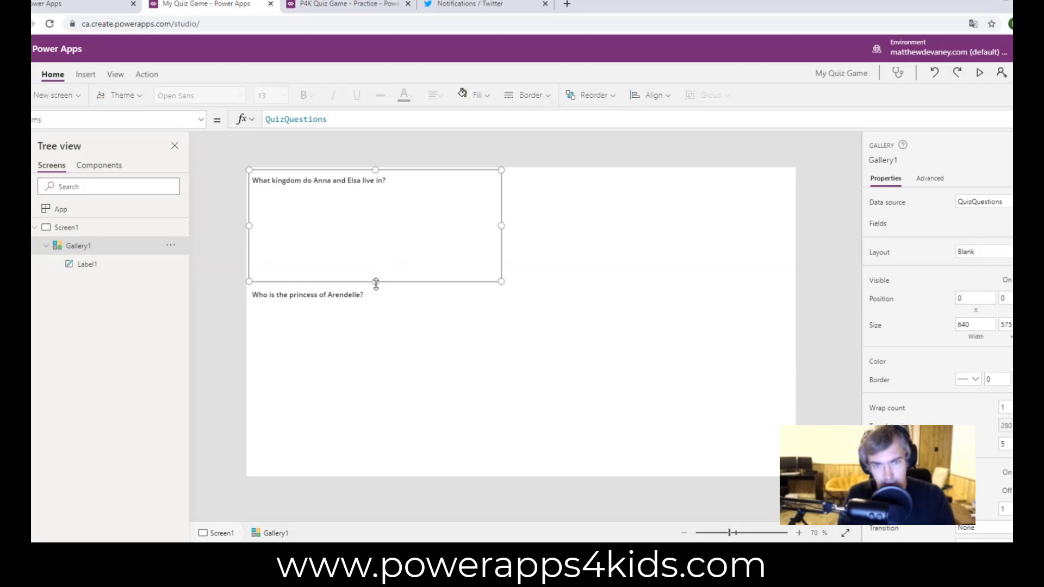
{"action": "left_click_drag", "start_coordinate": [376, 283], "coordinate": [382, 233]}
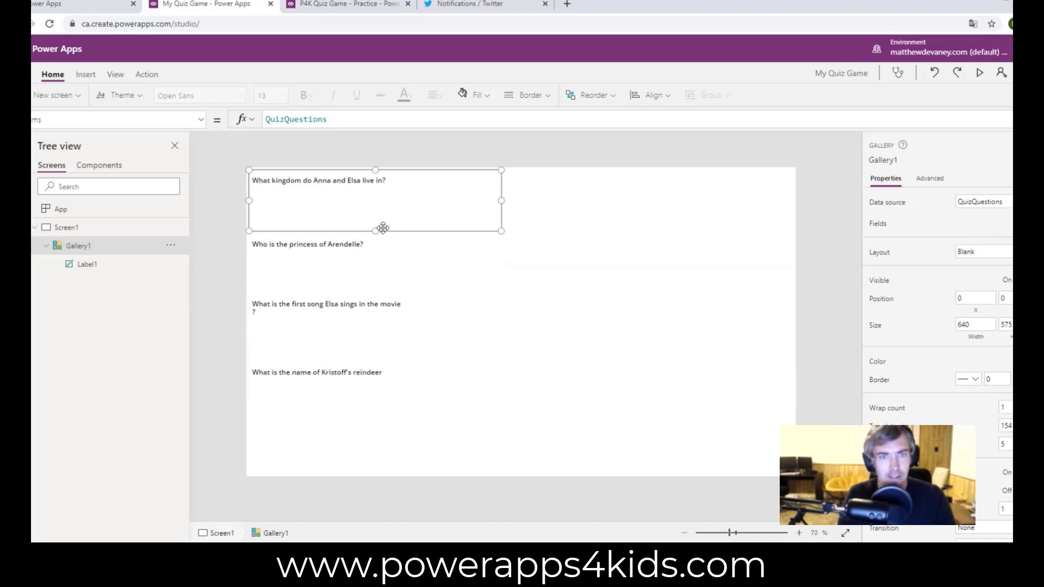
Widen the question label to fit the longest question on one line, about 52 high, and increase the template height to about 189
{"action": "left_click", "coordinate": [399, 181]}
{"action": "left_click_drag", "start_coordinate": [401, 183], "coordinate": [452, 187]}
{"action": "left_click", "coordinate": [386, 227]}
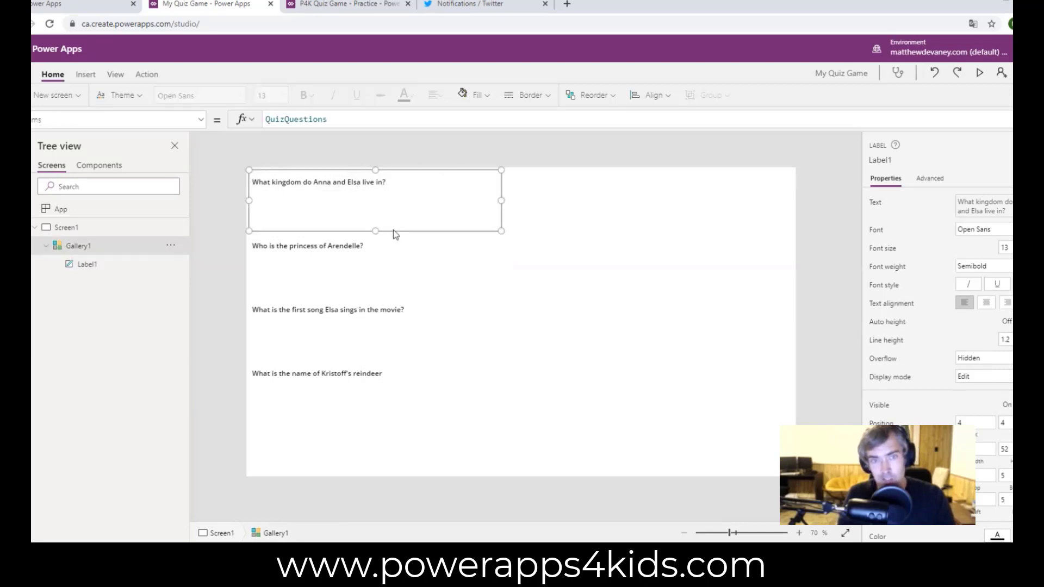
{"action": "left_click_drag", "start_coordinate": [373, 230], "coordinate": [376, 245]}
Stretch the gallery to the full screen height of 768 at X 0 and increase its template height to about 214
{"action": "left_click", "coordinate": [415, 292]}
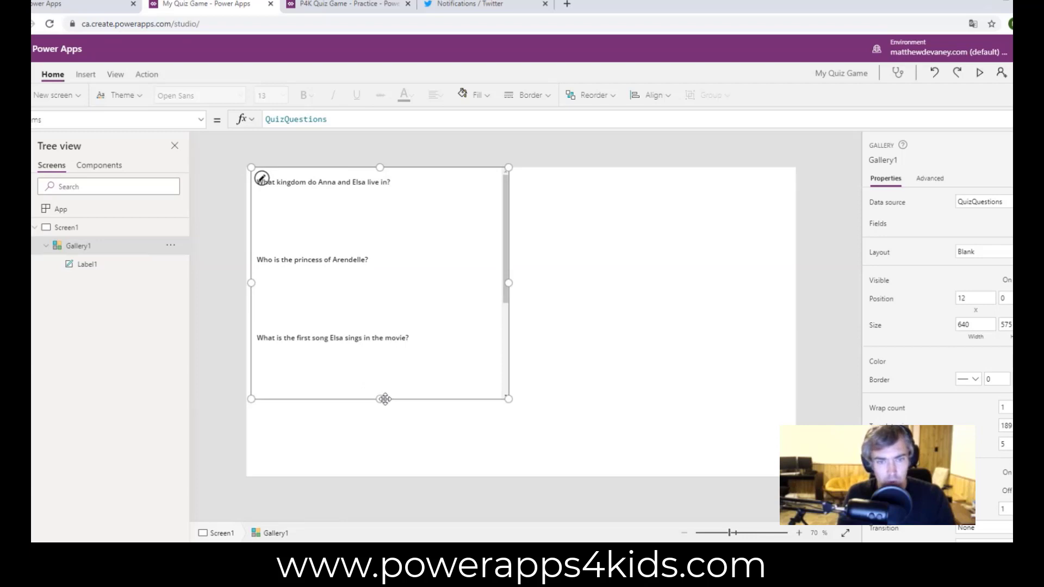
{"action": "left_click_drag", "start_coordinate": [385, 399], "coordinate": [376, 477]}
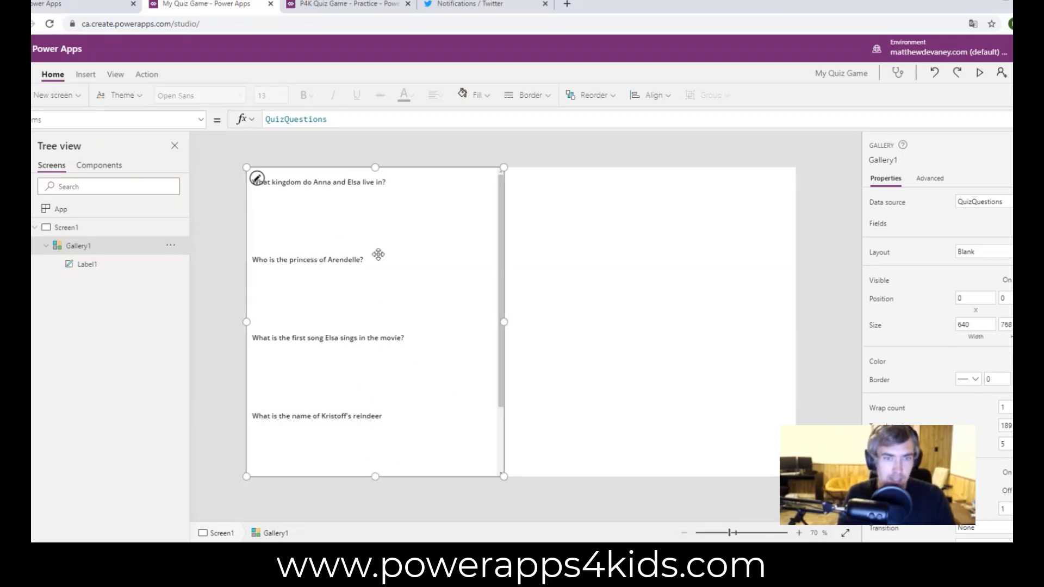
{"action": "left_click", "coordinate": [350, 221]}
{"action": "left_click_drag", "start_coordinate": [380, 243], "coordinate": [373, 255]}
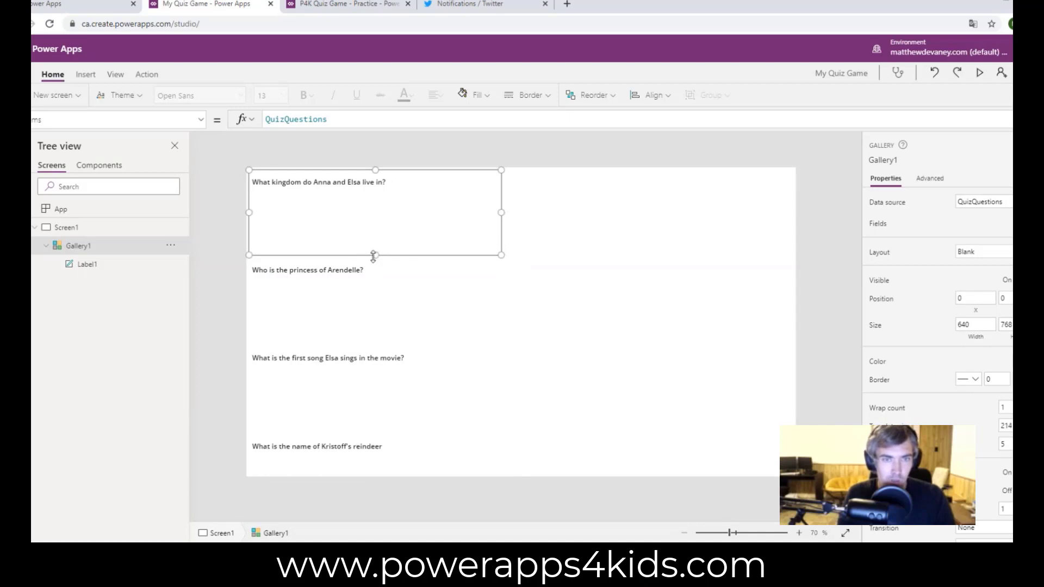
{"action": "left_click", "coordinate": [462, 303]}
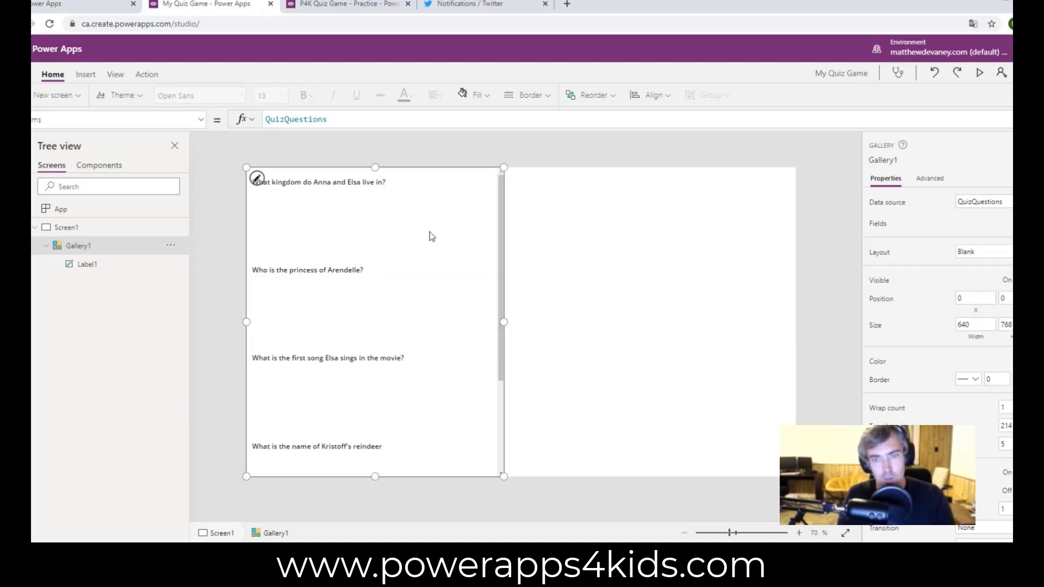
{"action": "scroll", "coordinate": [429, 236], "scroll_direction": "down", "scroll_amount": 3}
{"action": "scroll", "coordinate": [422, 232], "scroll_direction": "up", "scroll_amount": 3}
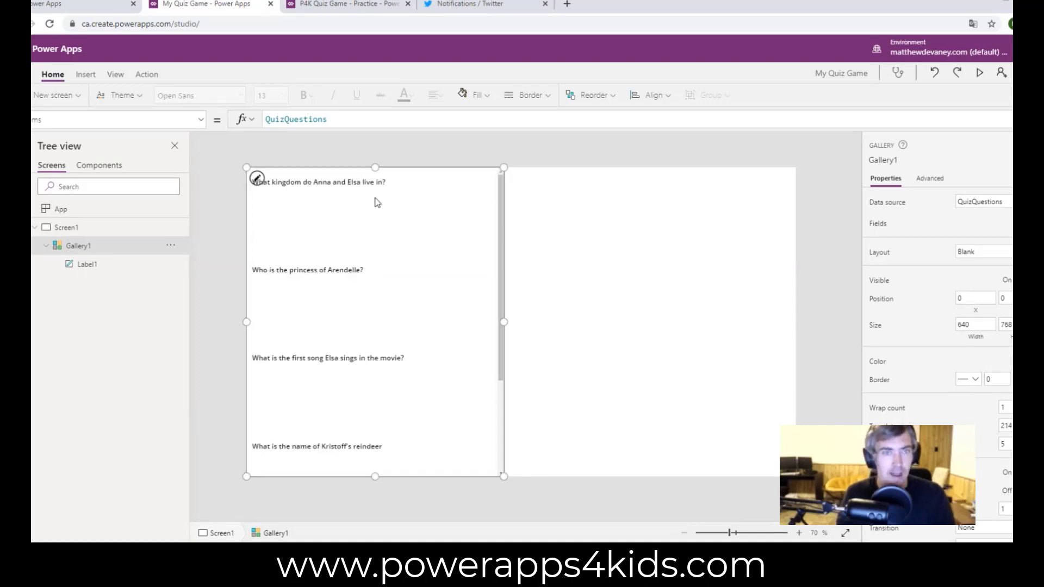
Move the question label to 24, 16 and place a radio control beneath it at 24, 68 in the gallery template
{"action": "left_click", "coordinate": [347, 187]}
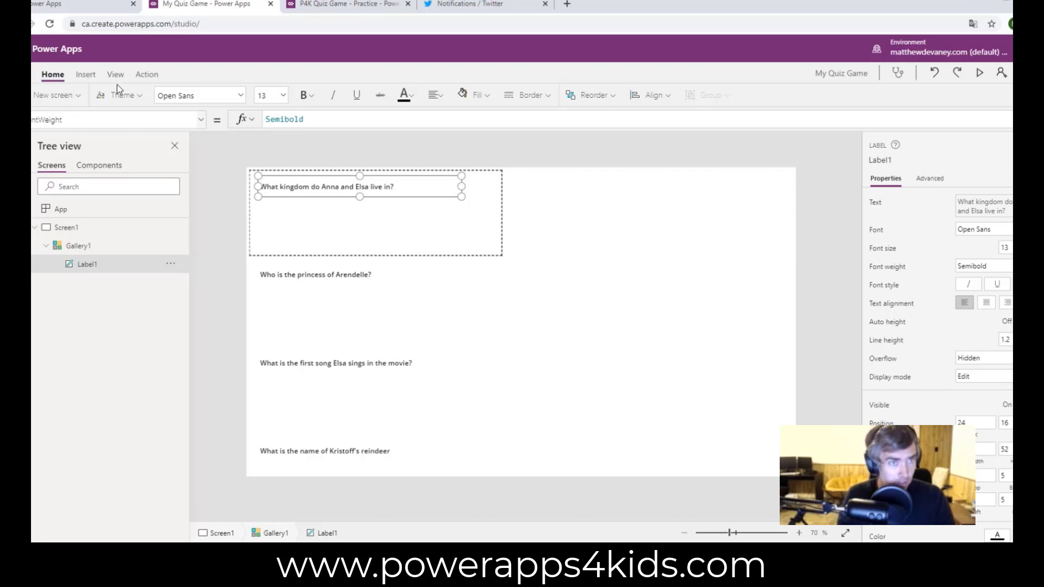
{"action": "left_click", "coordinate": [321, 240]}
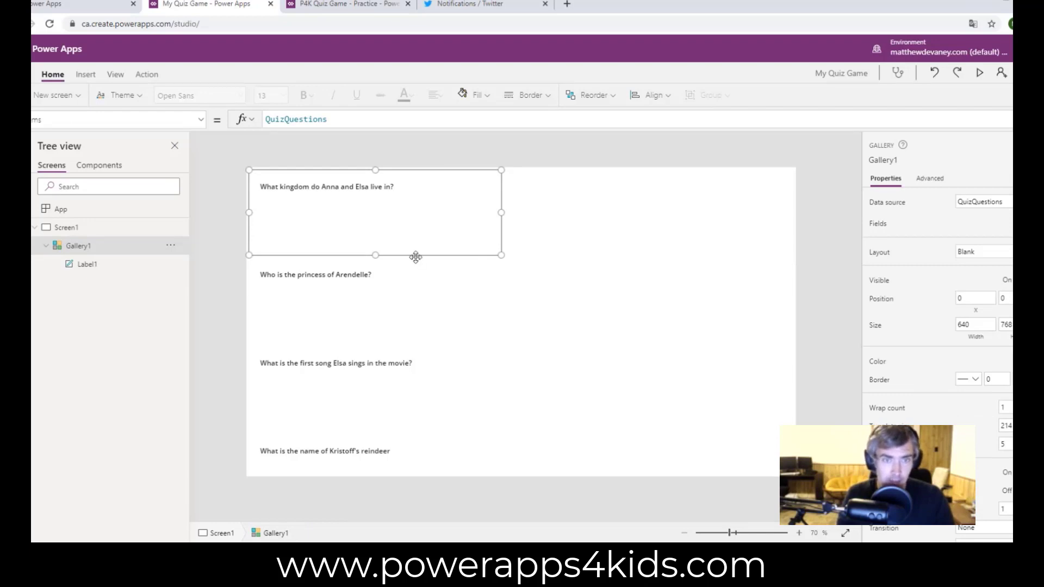
{"action": "left_click", "coordinate": [85, 74]}
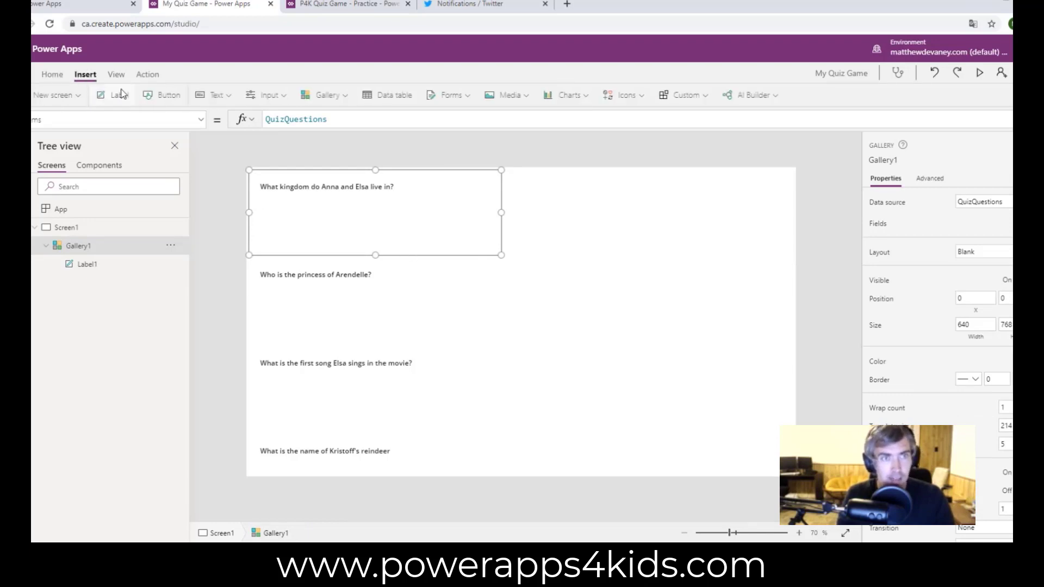
{"action": "left_click", "coordinate": [278, 97]}
{"action": "left_click", "coordinate": [279, 282]}
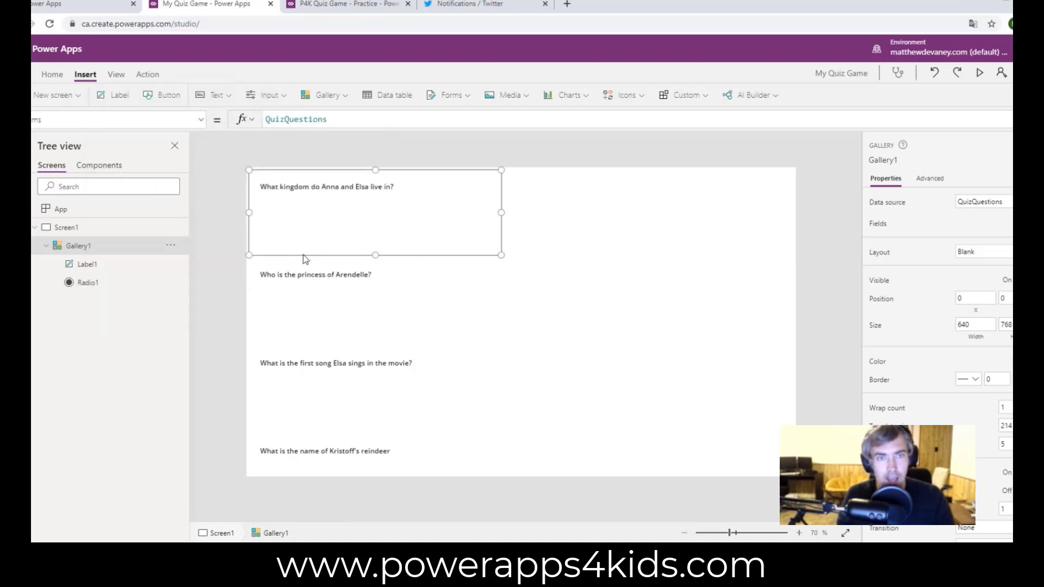
{"action": "left_click_drag", "start_coordinate": [320, 222], "coordinate": [314, 233]}
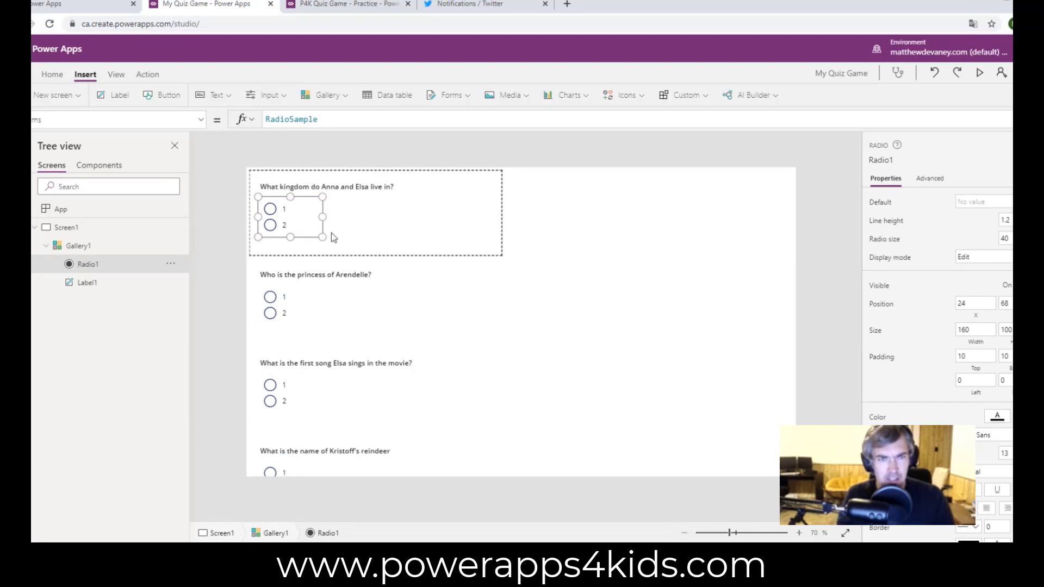
Increase the gallery's template height to about 246 and widen the radio control to about 411
{"action": "left_click", "coordinate": [366, 221]}
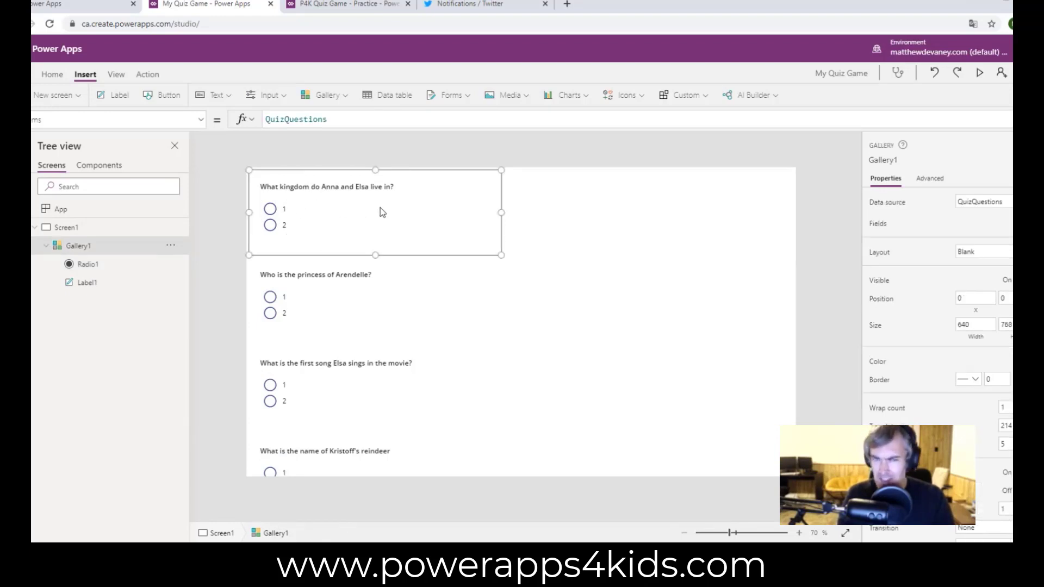
{"action": "left_click", "coordinate": [289, 226]}
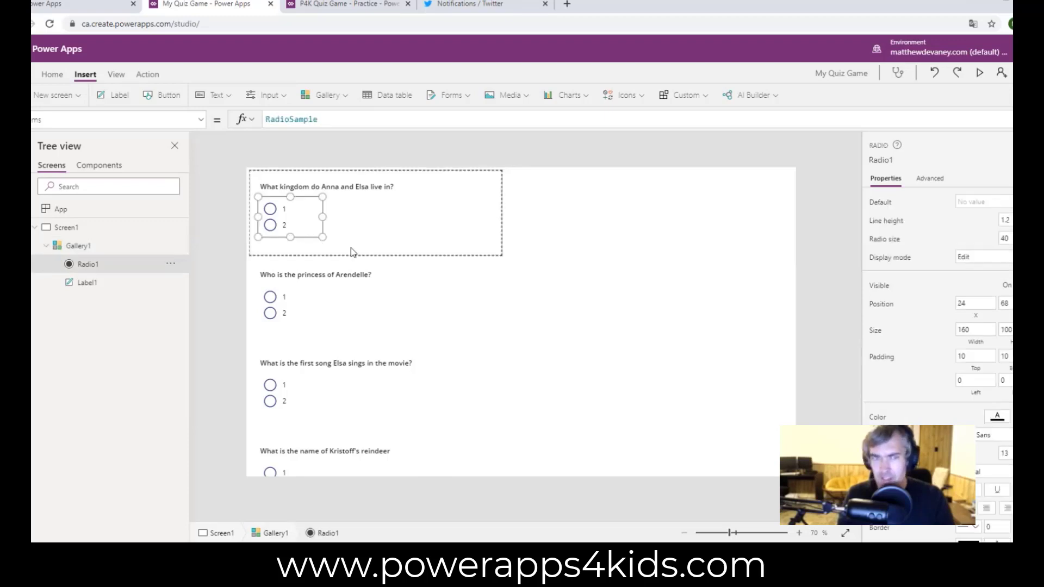
{"action": "left_click", "coordinate": [365, 249]}
{"action": "left_click_drag", "start_coordinate": [372, 252], "coordinate": [373, 265]}
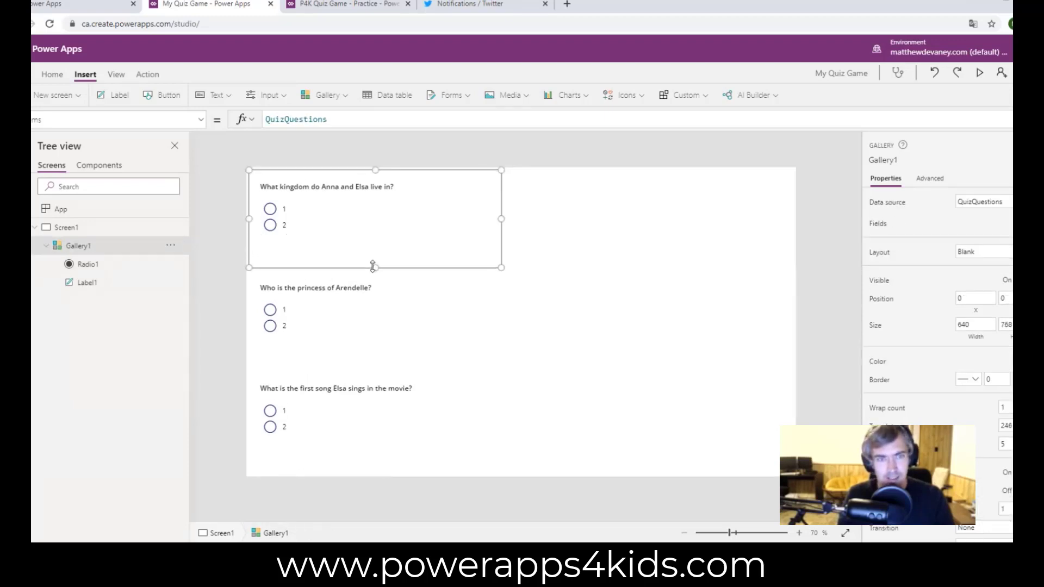
{"action": "left_click", "coordinate": [283, 233]}
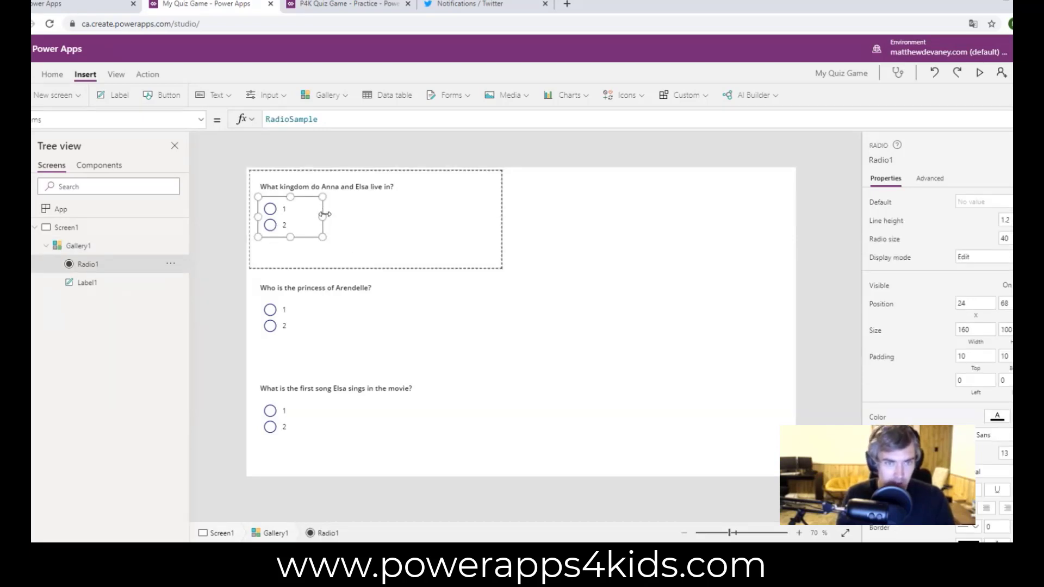
{"action": "left_click_drag", "start_coordinate": [324, 214], "coordinate": [424, 218]}
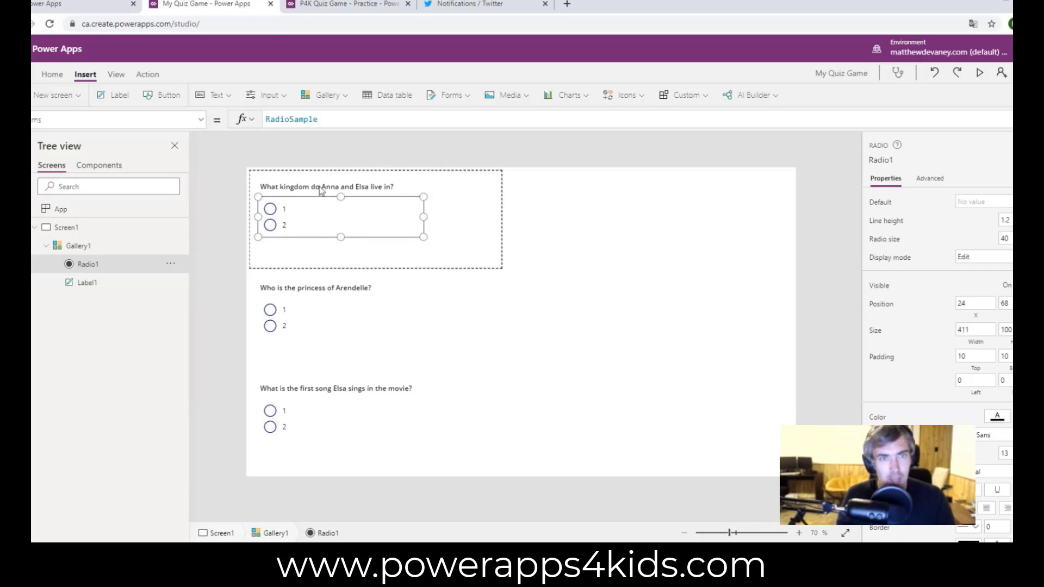
Set the radio control's Items to [ThisItem.Answer1, ThisItem.Answer2, ThisItem.Answer3, ThisItem.Answer4]
{"action": "double_click", "coordinate": [296, 120]}
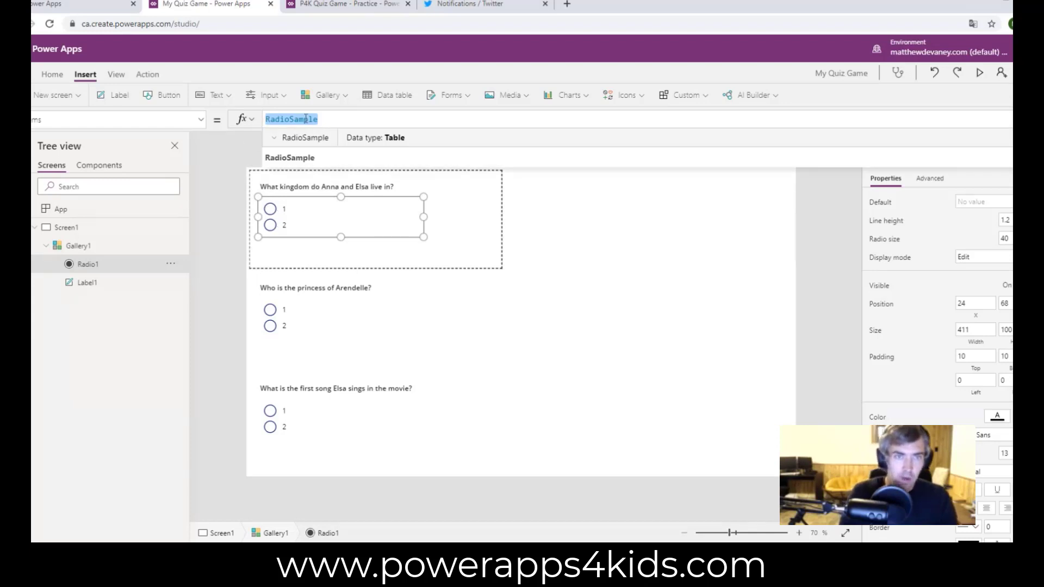
{"action": "key", "text": "BackSpace"}
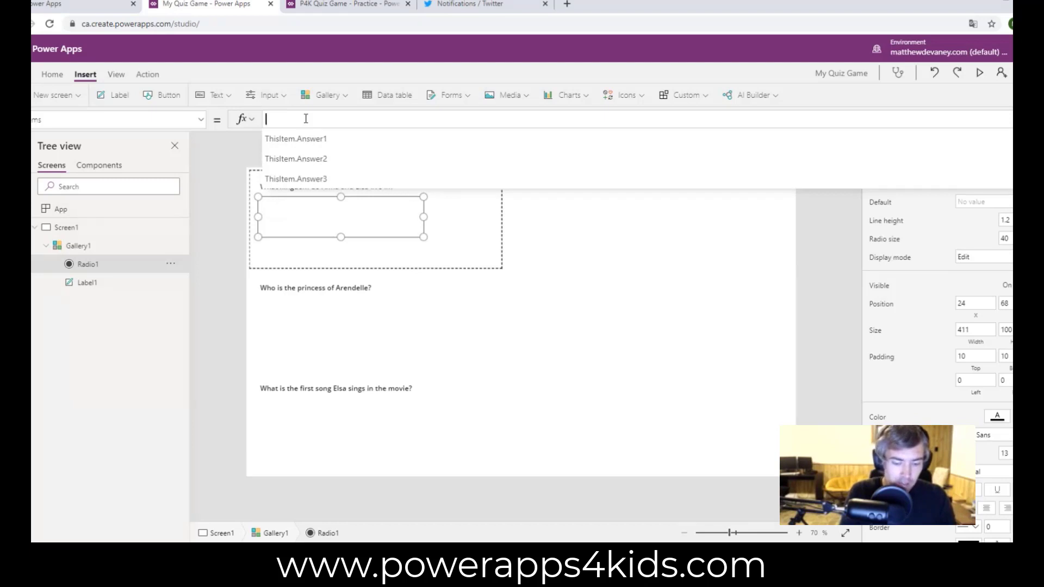
{"action": "type", "text": "["}
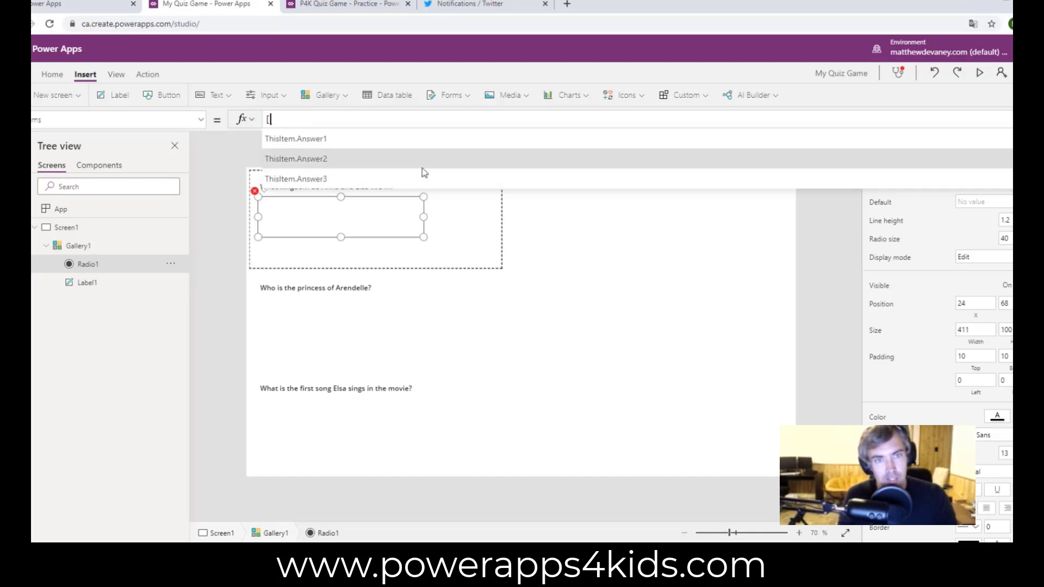
{"action": "scroll", "coordinate": [399, 173], "scroll_direction": "down", "scroll_amount": 2}
{"action": "scroll", "coordinate": [369, 147], "scroll_direction": "up", "scroll_amount": 2}
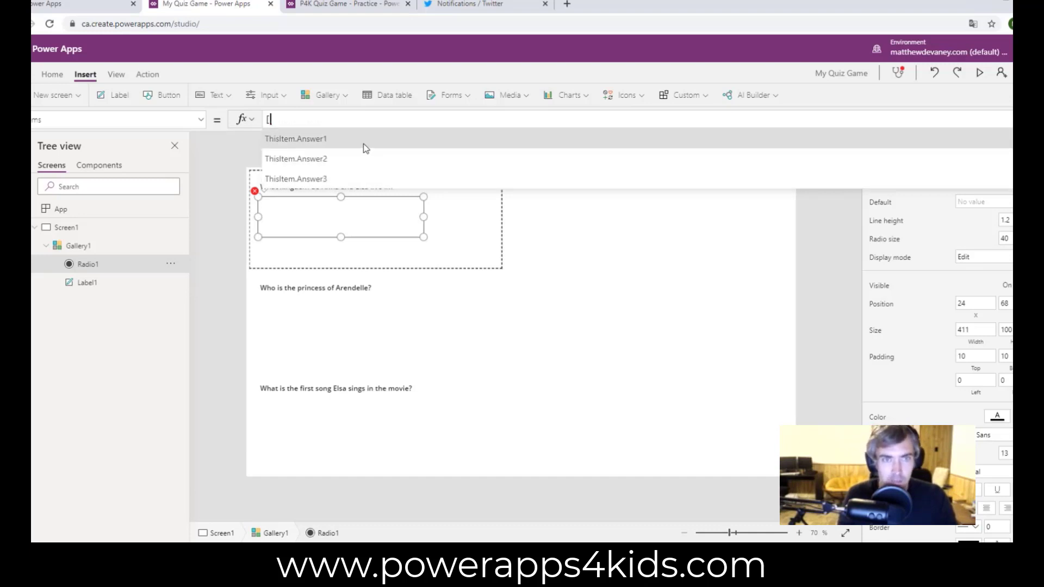
{"action": "left_click", "coordinate": [363, 143]}
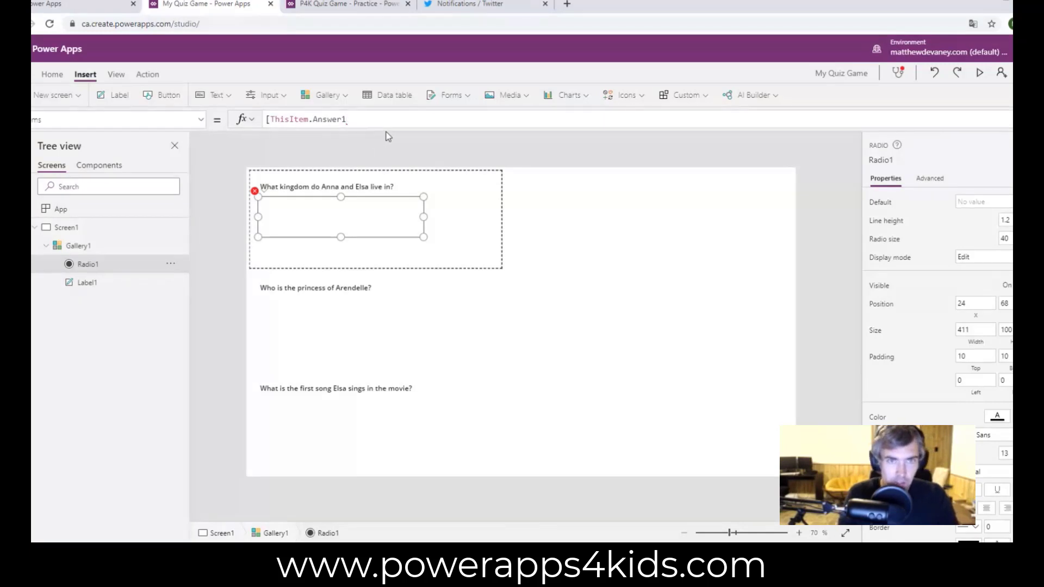
{"action": "type", "text": ","}
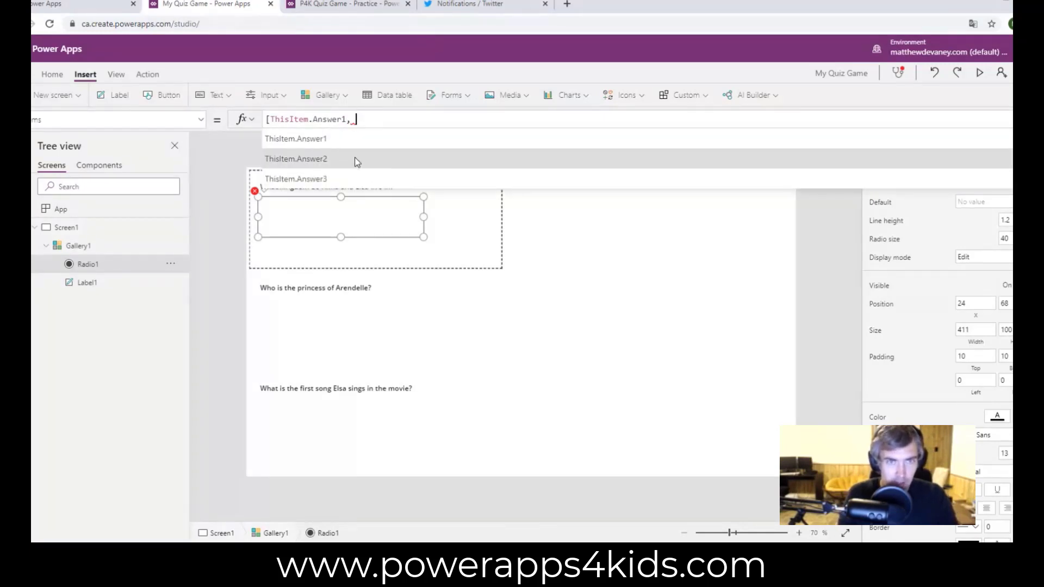
{"action": "left_click", "coordinate": [355, 158]}
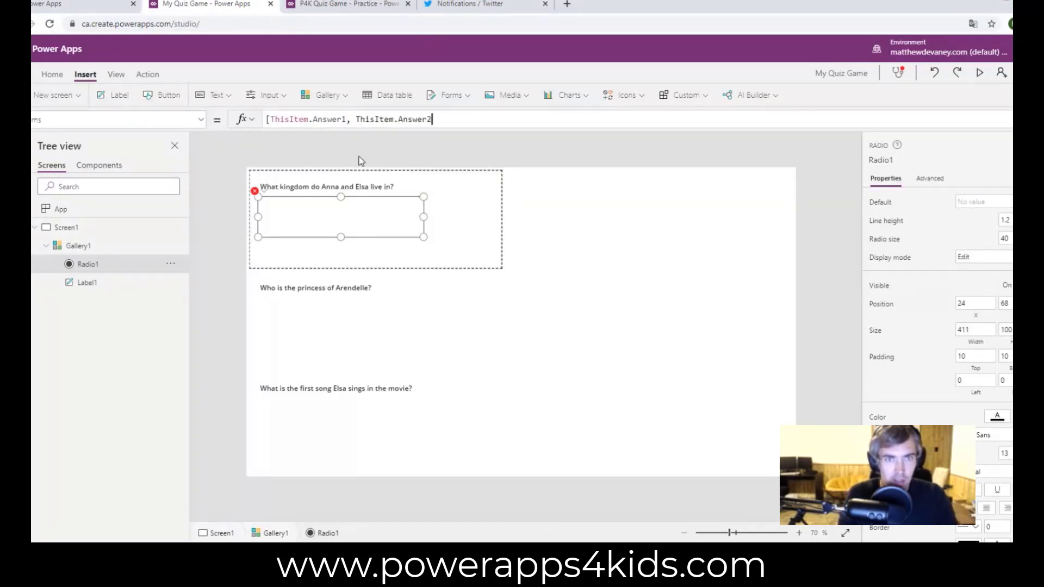
{"action": "type", "text": ","}
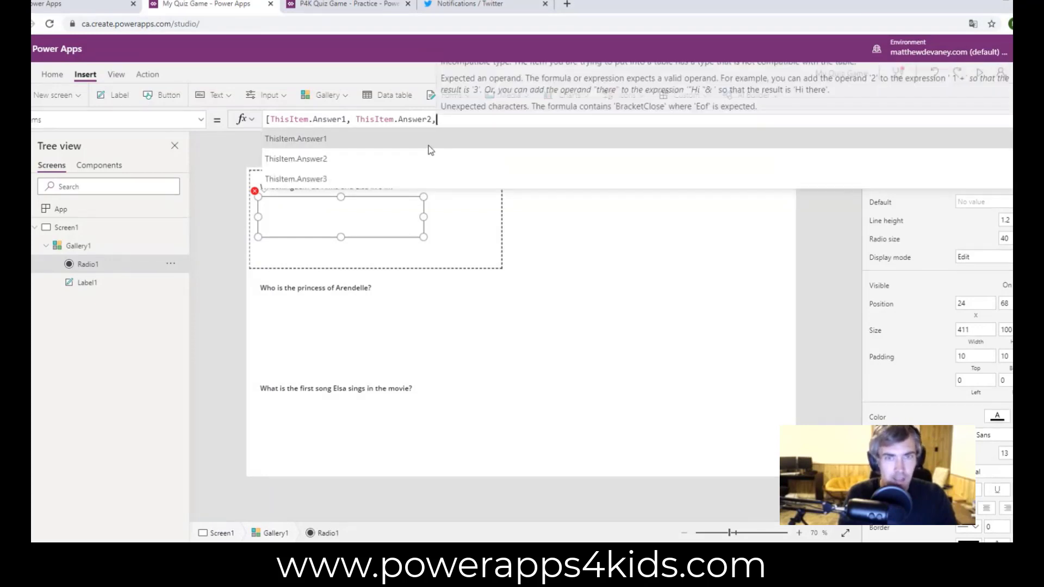
{"action": "left_click", "coordinate": [385, 177]}
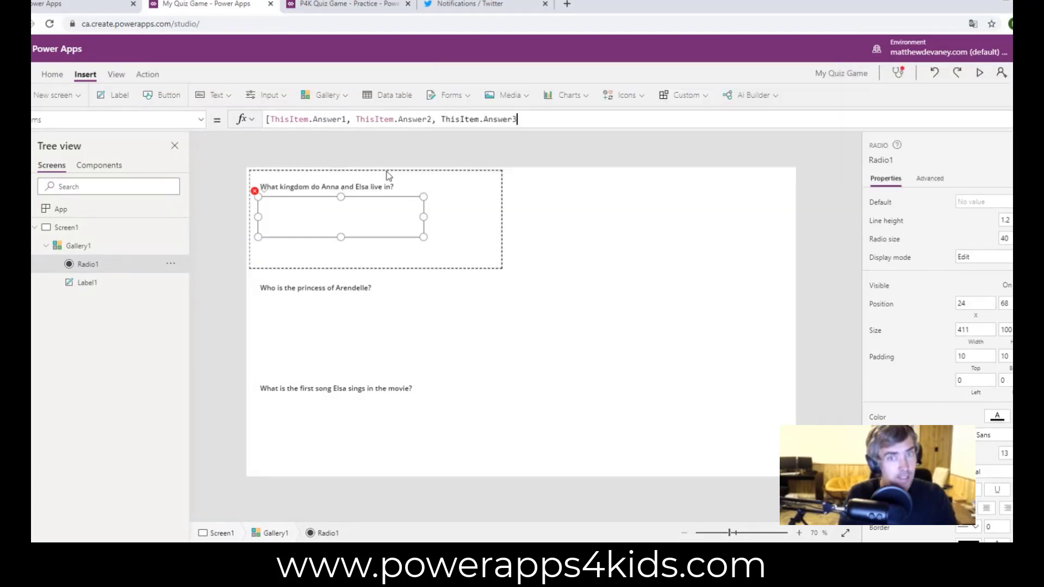
{"action": "type", "text": ","}
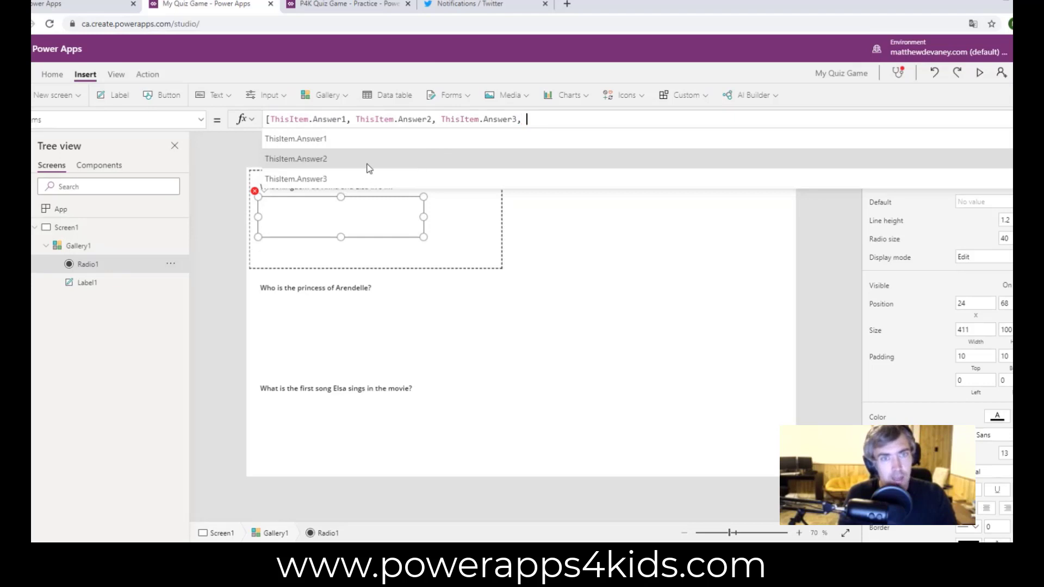
{"action": "scroll", "coordinate": [370, 162], "scroll_direction": "down", "scroll_amount": 2}
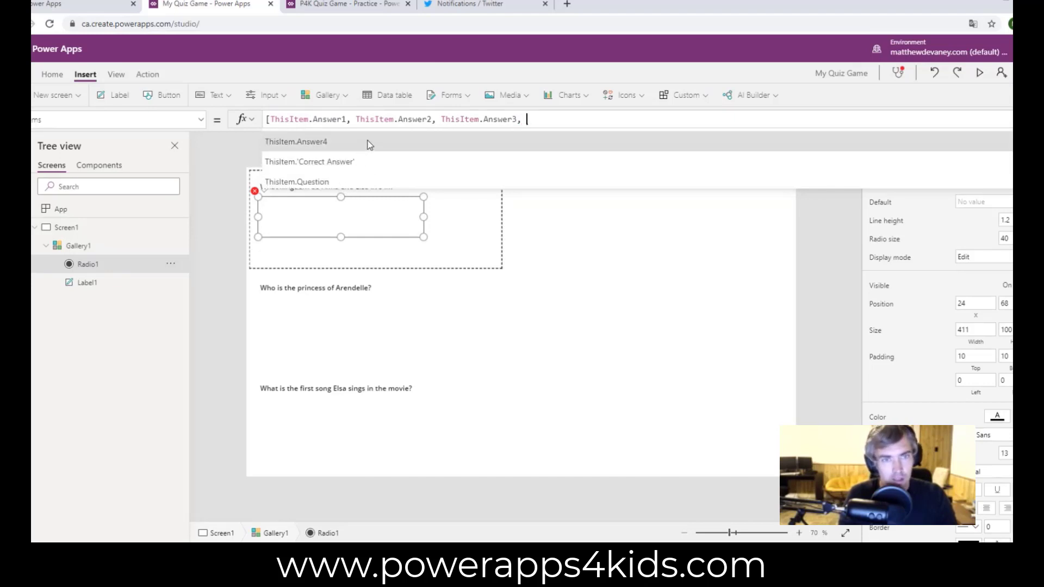
{"action": "left_click", "coordinate": [370, 142]}
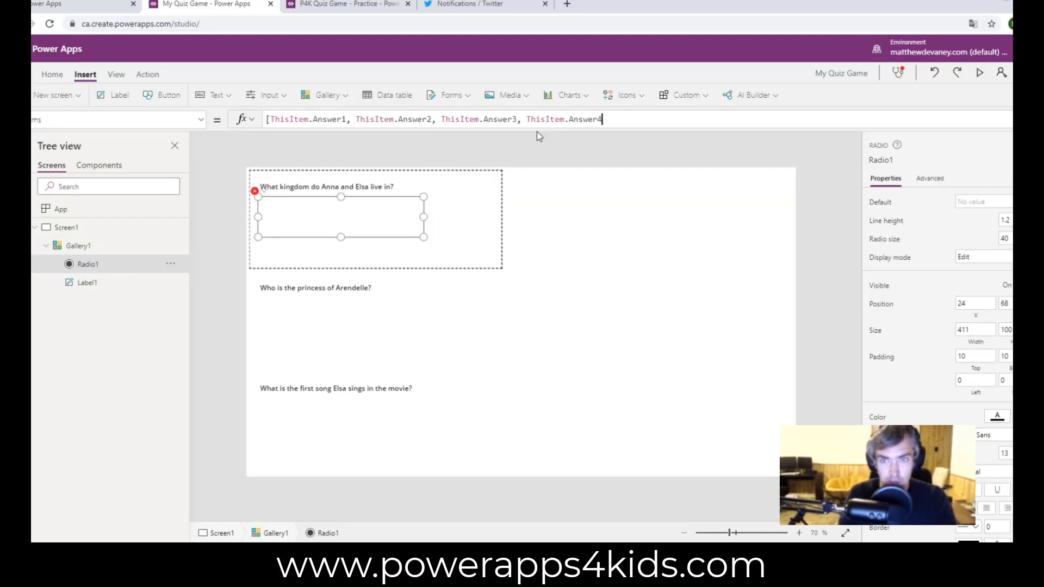
{"action": "type", "text": "]"}
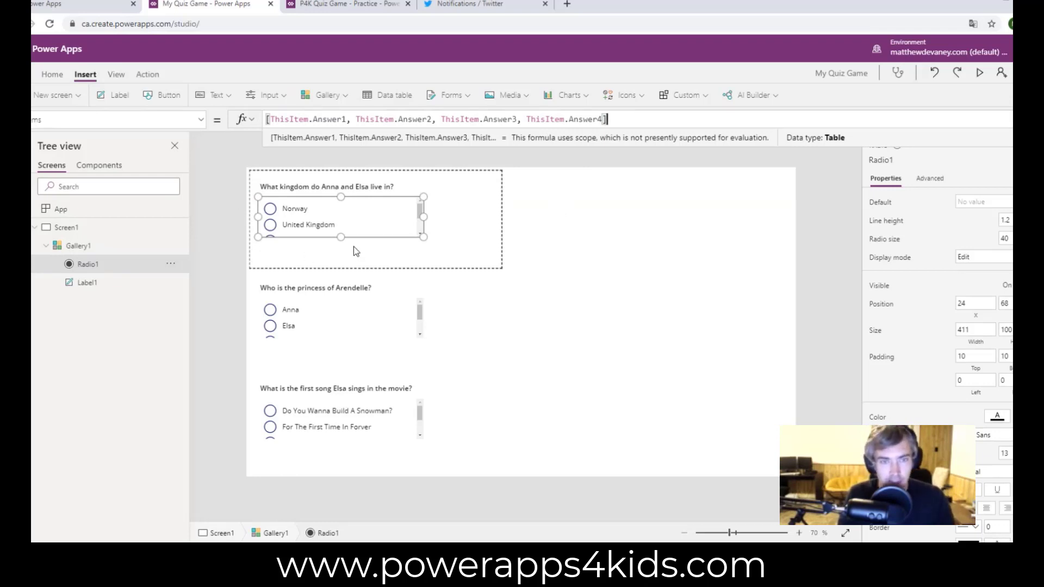
Increase the radio control's height to about 185 and the gallery's template height to about 283 so all four answers fit
{"action": "left_click_drag", "start_coordinate": [340, 238], "coordinate": [336, 270]}
{"action": "left_click", "coordinate": [457, 254]}
{"action": "left_click", "coordinate": [366, 254]}
{"action": "left_click", "coordinate": [476, 268]}
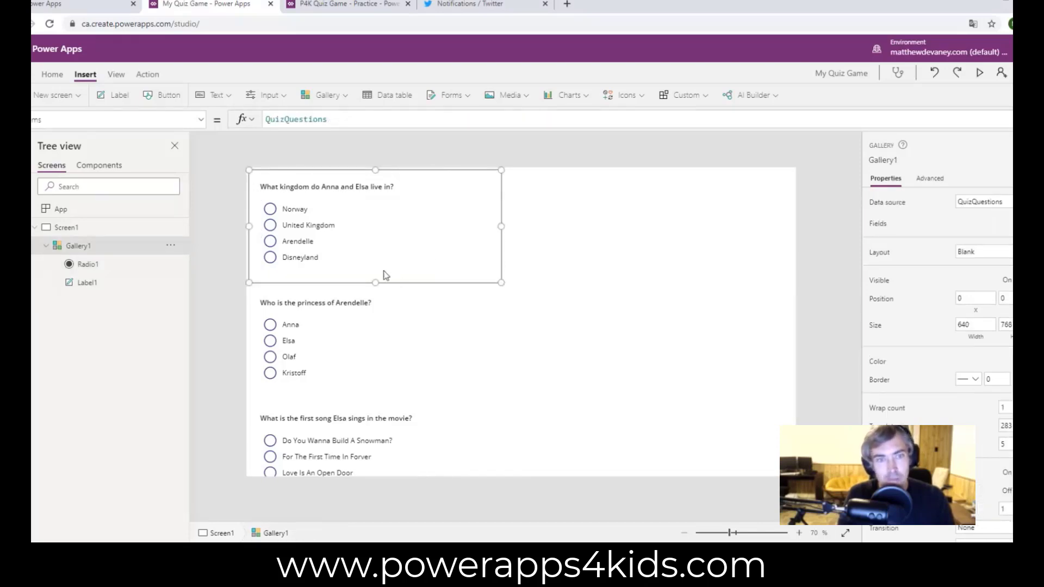
{"action": "left_click", "coordinate": [350, 244]}
{"action": "left_click", "coordinate": [270, 121]}
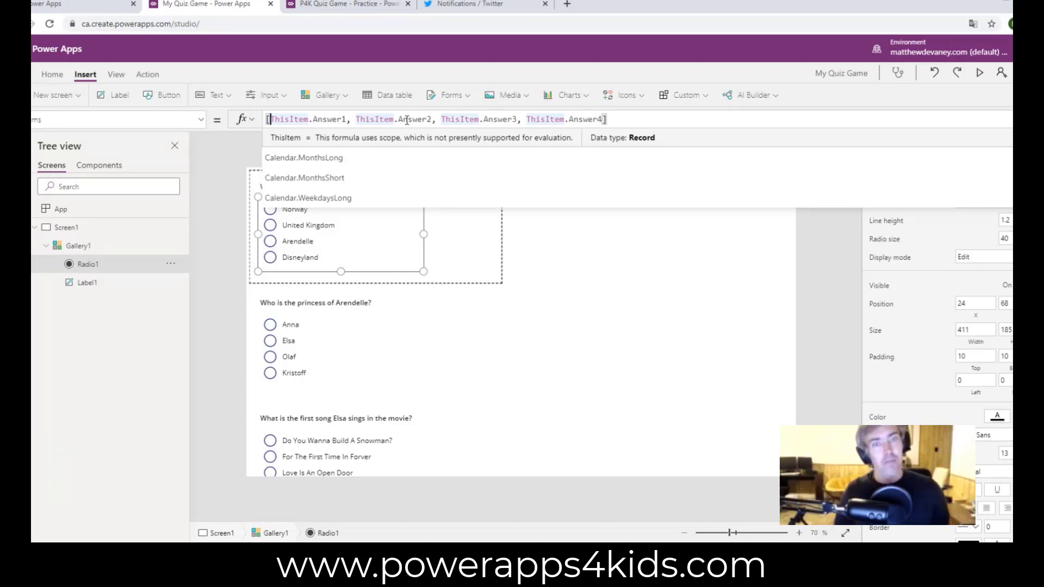
{"action": "left_click", "coordinate": [464, 249]}
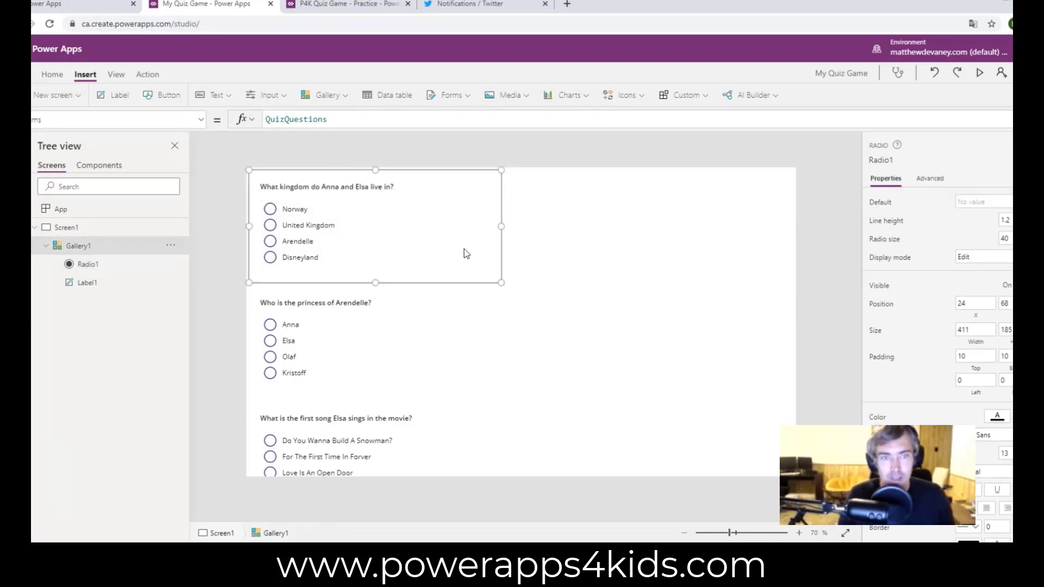
{"action": "left_click", "coordinate": [348, 254]}
Preview the app and try the answer choices, leaving Disneyland, Olaf and For The First Time In Forver selected for the first three questions
{"action": "left_click", "coordinate": [615, 255]}
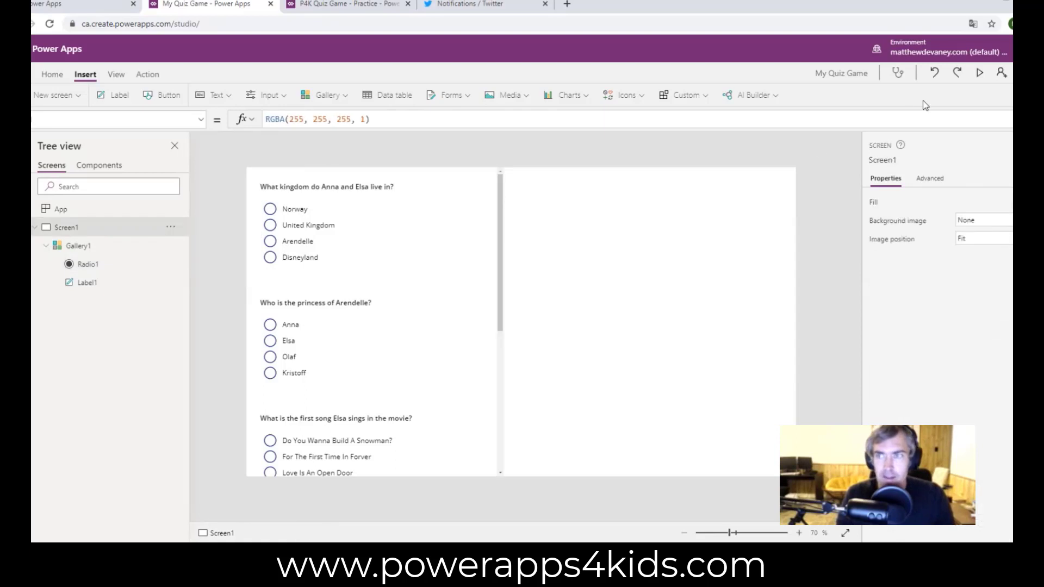
{"action": "left_click", "coordinate": [979, 73]}
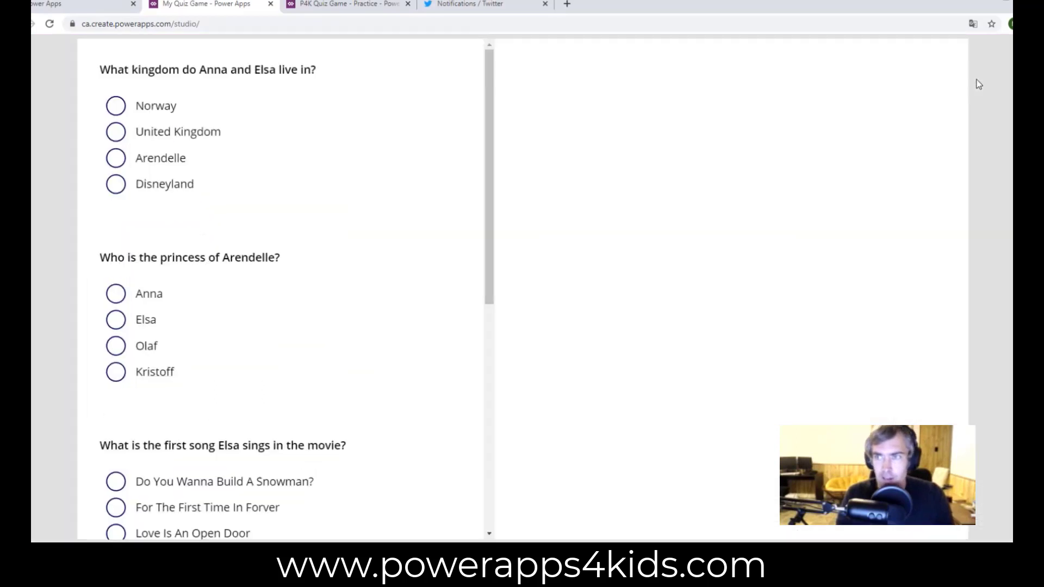
{"action": "left_click", "coordinate": [111, 107]}
{"action": "left_click", "coordinate": [117, 133]}
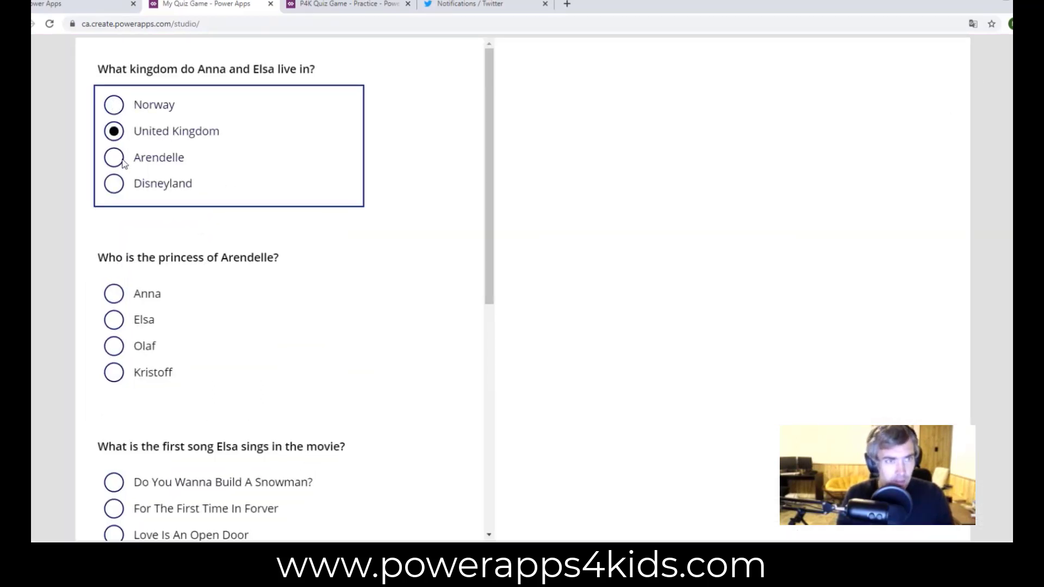
{"action": "left_click", "coordinate": [114, 158]}
{"action": "left_click", "coordinate": [115, 184]}
{"action": "left_click", "coordinate": [114, 322]}
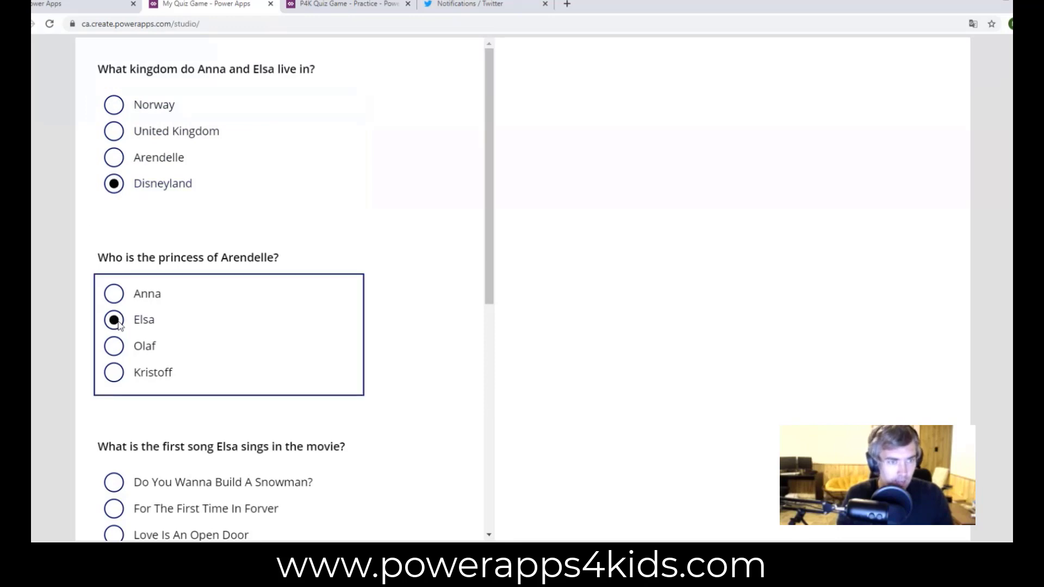
{"action": "left_click", "coordinate": [117, 347]}
{"action": "left_click", "coordinate": [116, 483]}
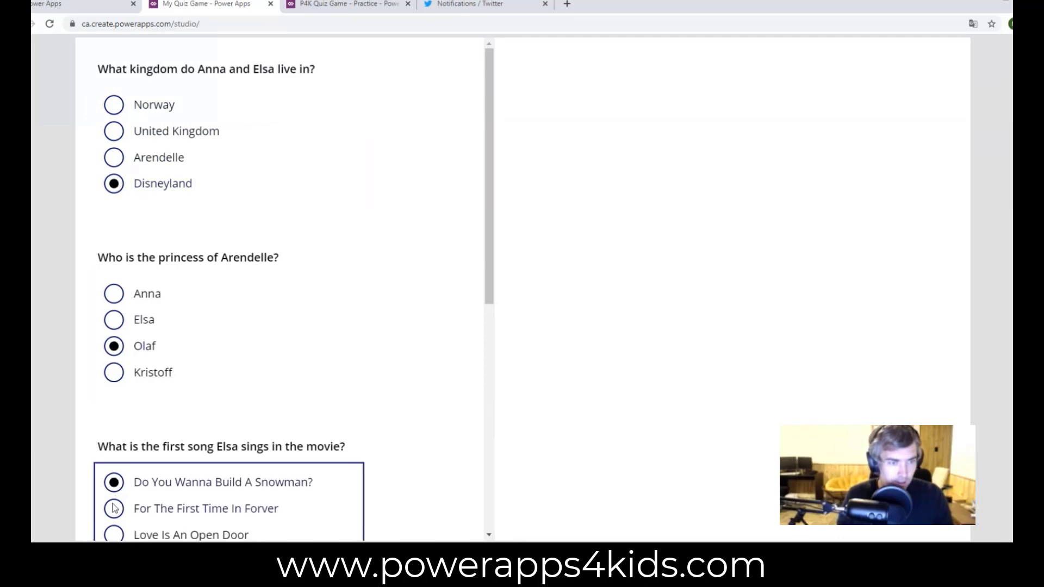
{"action": "left_click", "coordinate": [114, 509]}
Look through the remaining questions and test changing the first question's answer to Arendelle and to United Kingdom
{"action": "scroll", "coordinate": [154, 384], "scroll_direction": "down", "scroll_amount": 5}
{"action": "scroll", "coordinate": [165, 348], "scroll_direction": "down", "scroll_amount": 2}
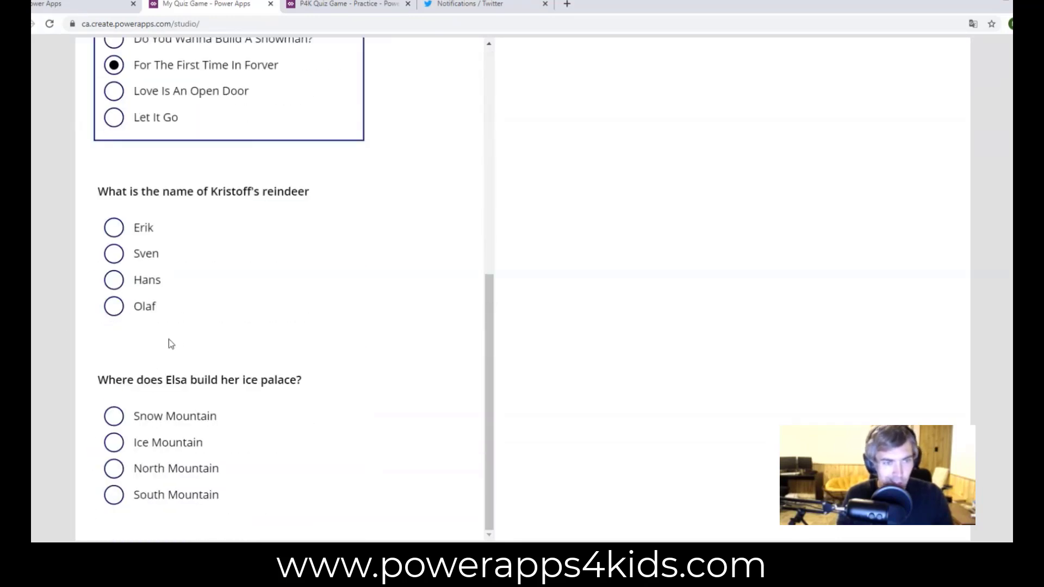
{"action": "scroll", "coordinate": [168, 342], "scroll_direction": "up", "scroll_amount": 8}
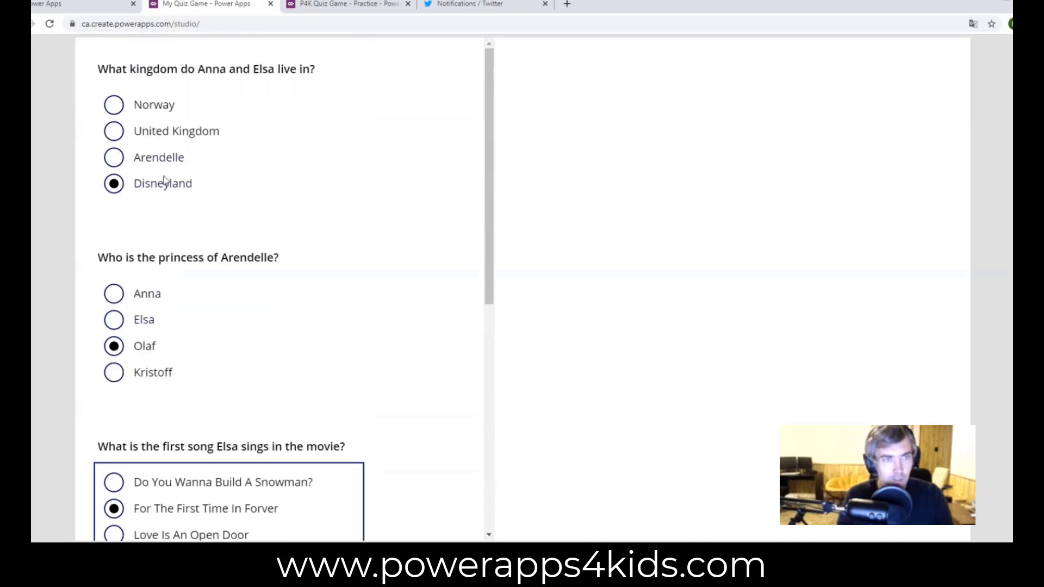
{"action": "left_click", "coordinate": [116, 162]}
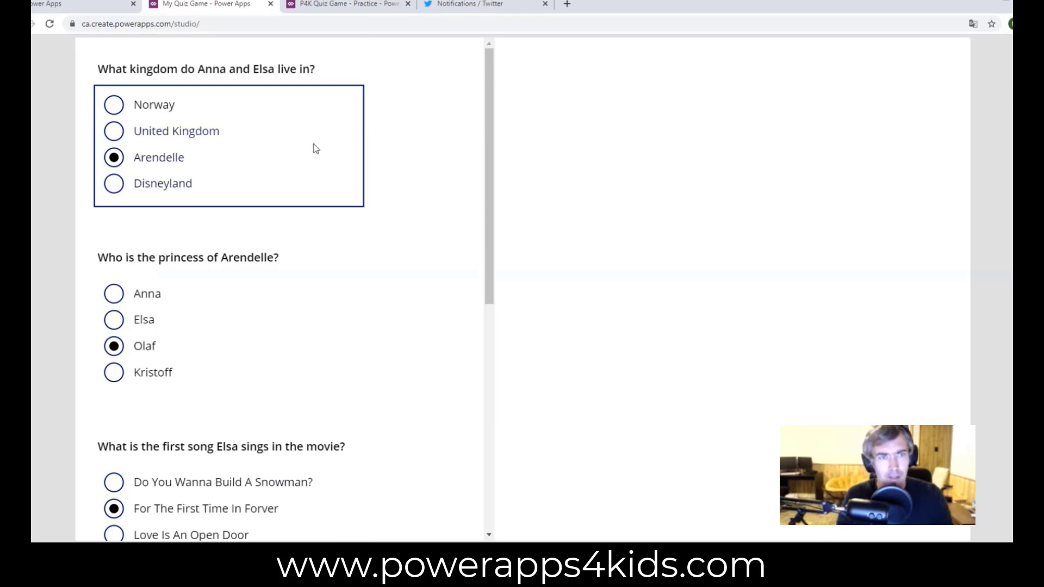
{"action": "left_click", "coordinate": [116, 139]}
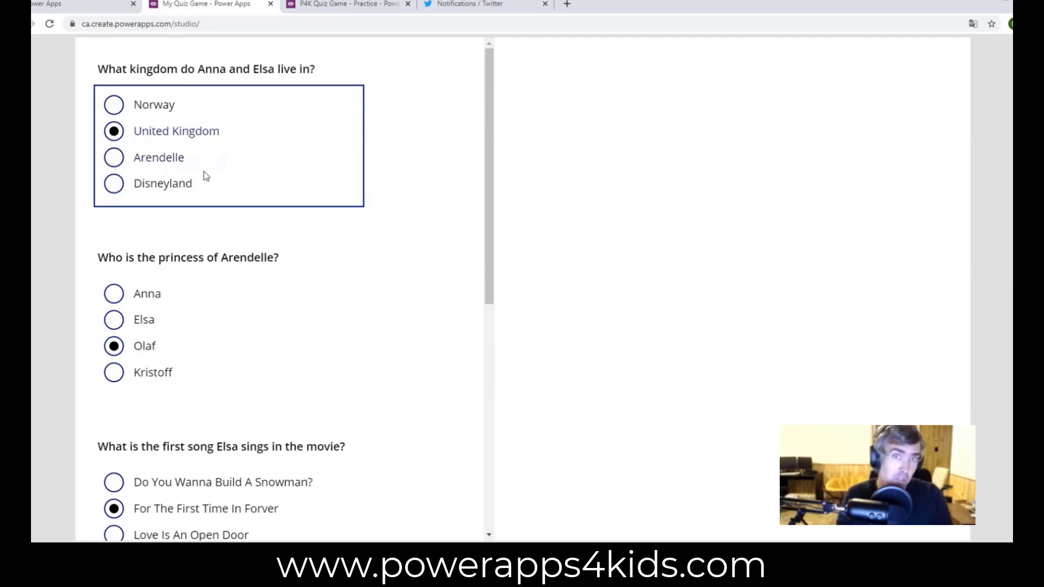
Close the preview and restyle the radio control with black circle borders and a light blue selection dot
{"action": "left_click", "coordinate": [1010, 48]}
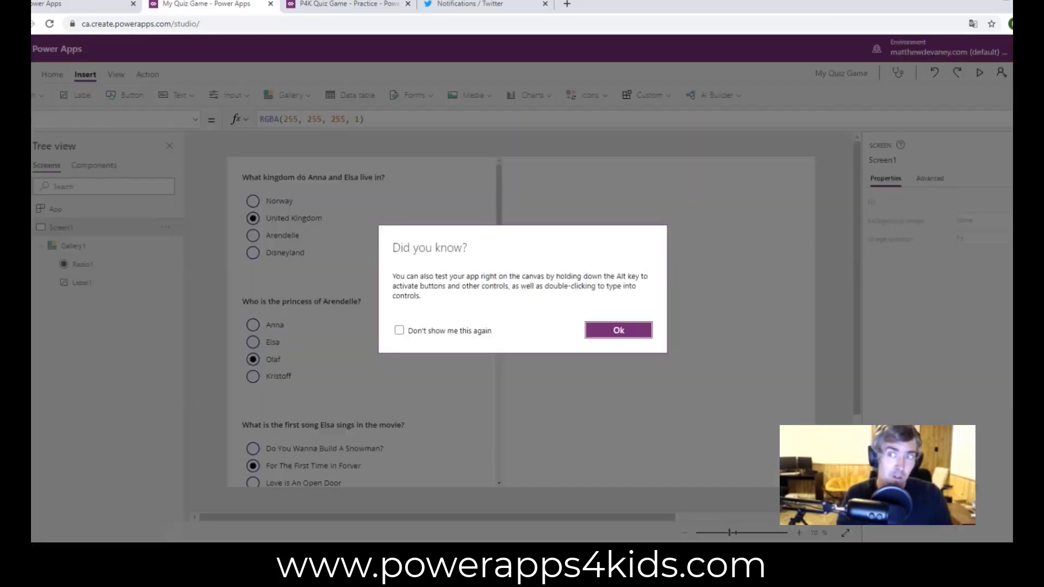
{"action": "left_click", "coordinate": [622, 331]}
{"action": "left_click", "coordinate": [349, 231]}
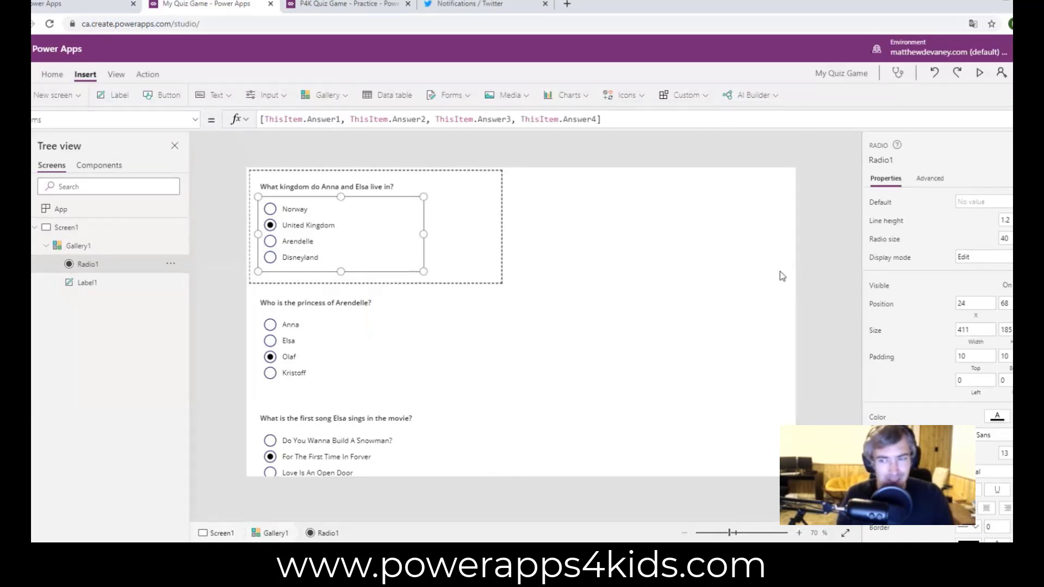
{"action": "scroll", "coordinate": [937, 329], "scroll_direction": "down", "scroll_amount": 2}
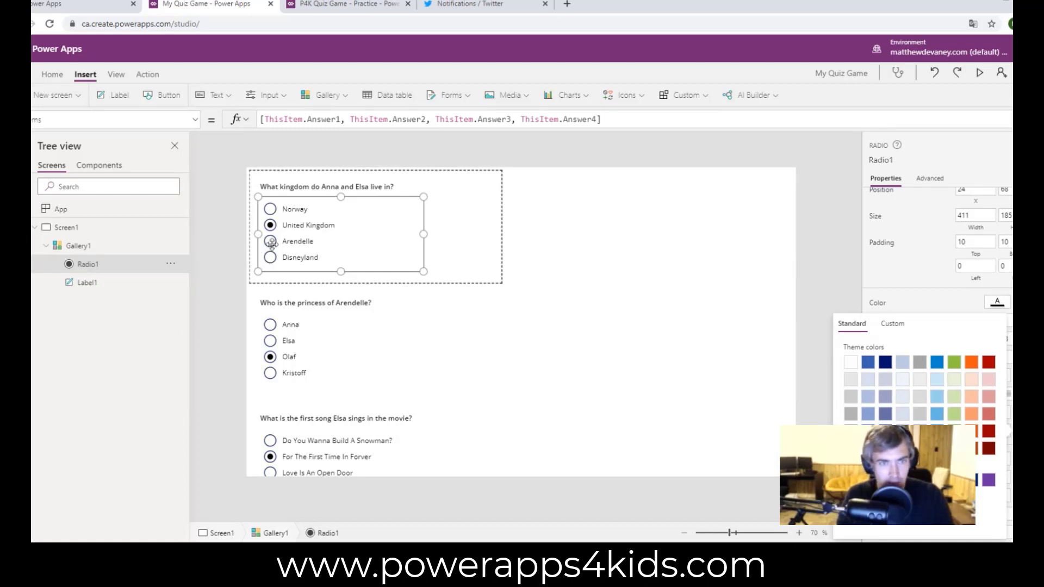
{"action": "left_click", "coordinate": [1008, 430]}
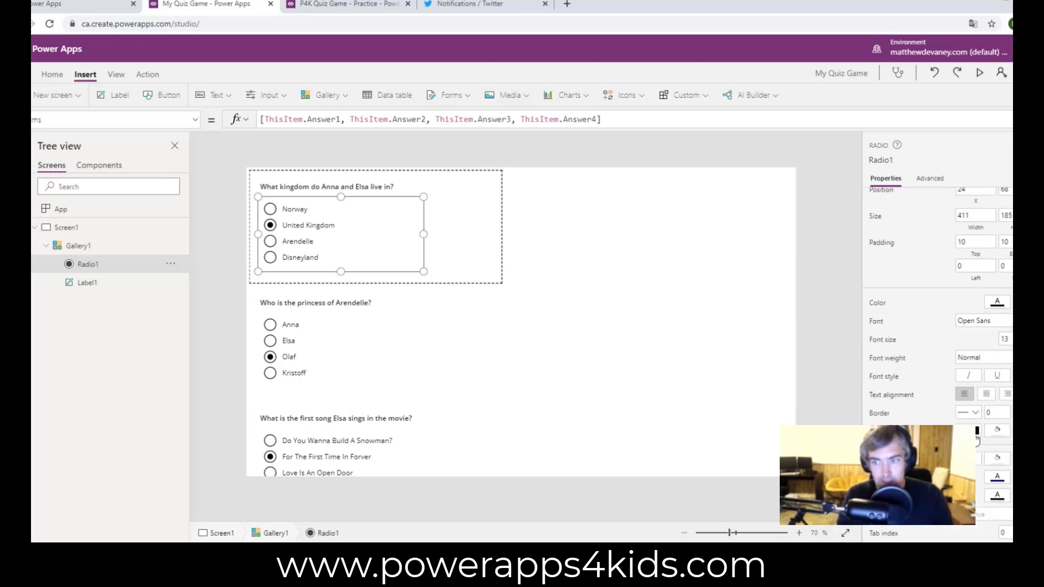
{"action": "left_click", "coordinate": [977, 440]}
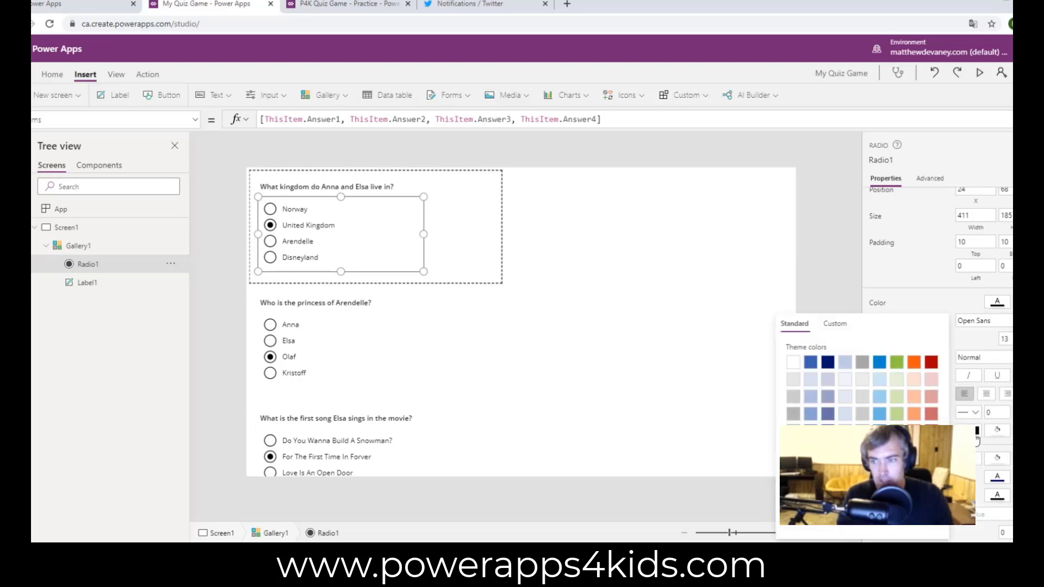
{"action": "left_click", "coordinate": [879, 416]}
{"action": "left_click", "coordinate": [599, 328]}
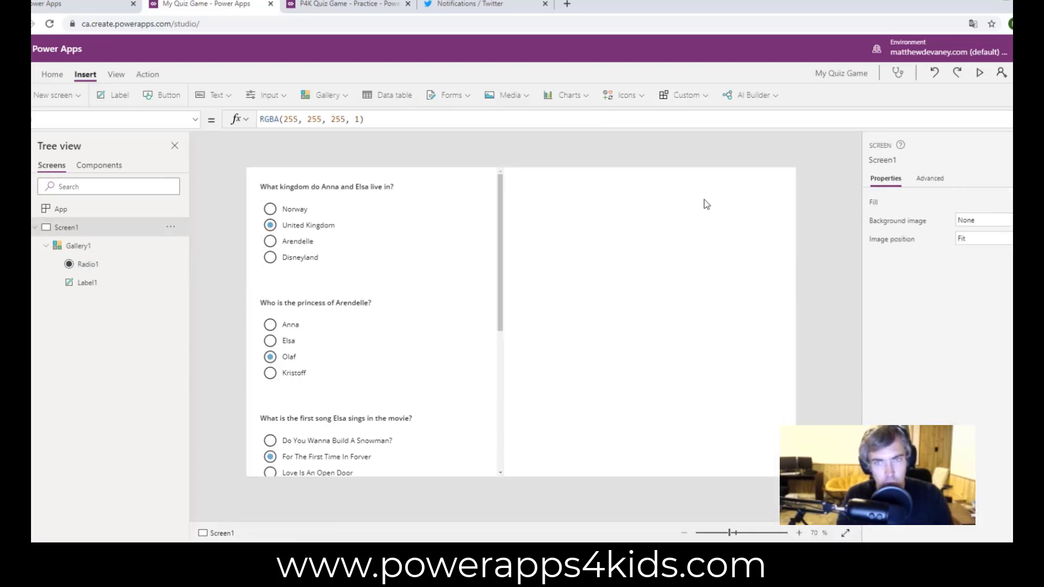
Preview the app and test the restyled answers on the first question, leaving Arendelle selected
{"action": "left_click", "coordinate": [979, 73]}
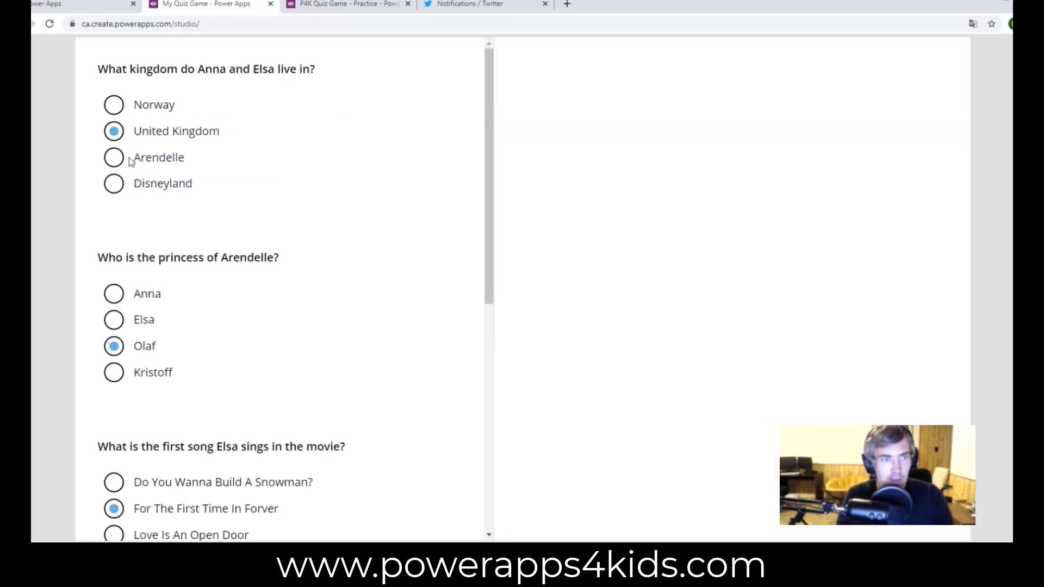
{"action": "left_click", "coordinate": [115, 158]}
{"action": "left_click", "coordinate": [117, 184]}
{"action": "left_click", "coordinate": [115, 157]}
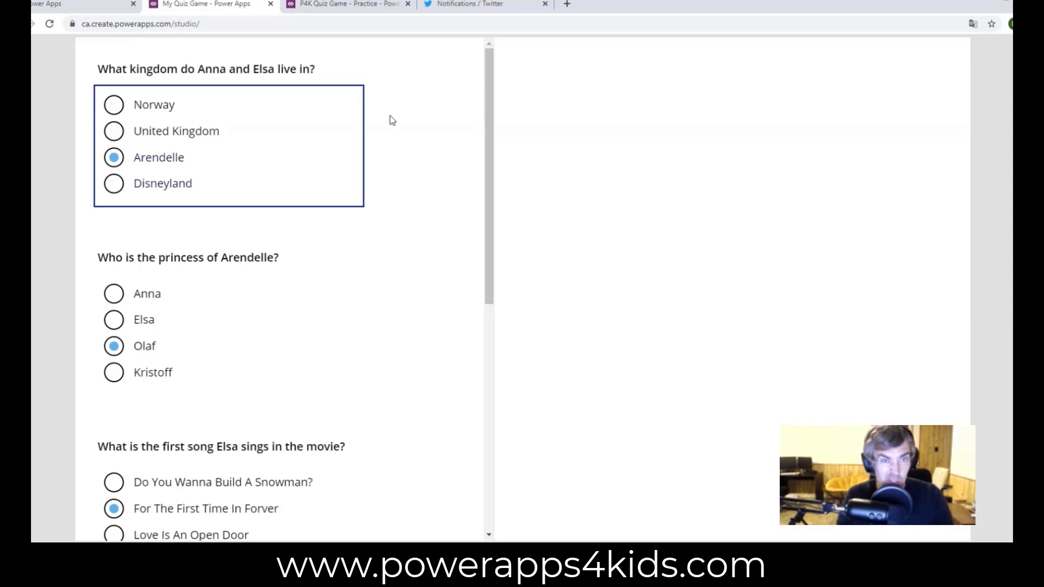
{"action": "key", "text": "Escape"}
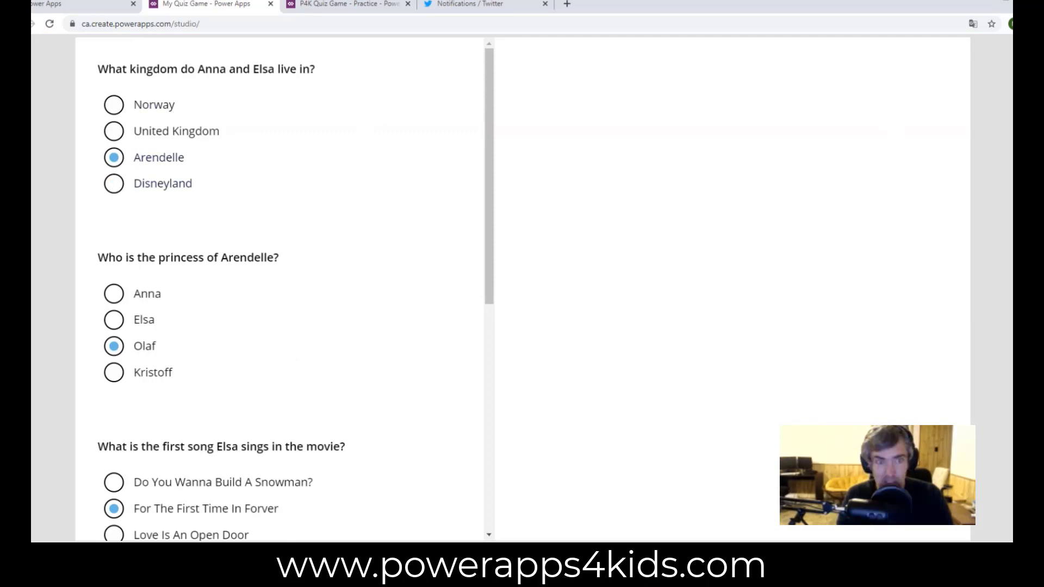
{"action": "left_click", "coordinate": [611, 331]}
Set the radio control's FocusedBorderThickness property to 0
{"action": "left_click", "coordinate": [366, 244]}
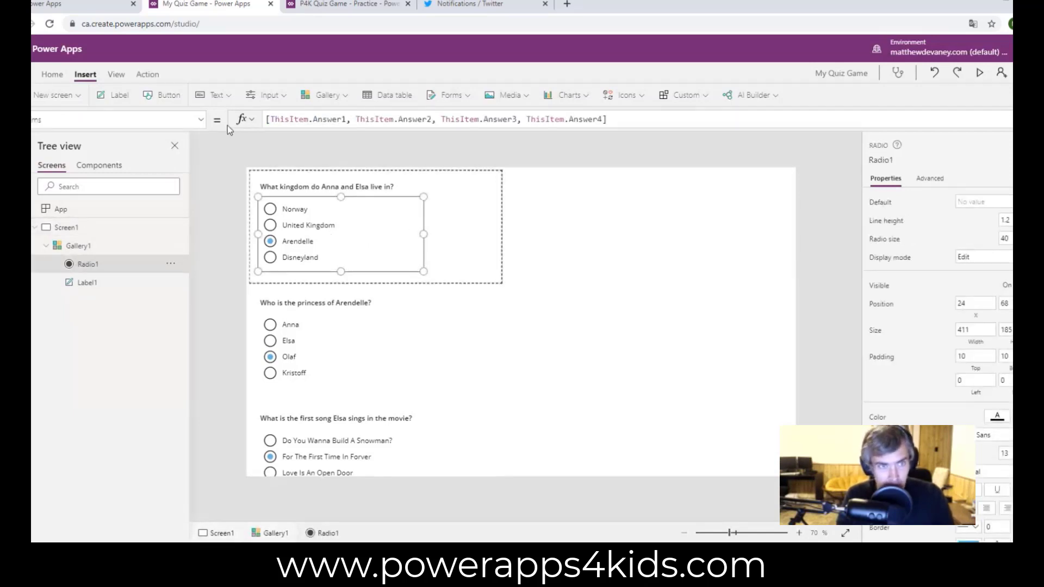
{"action": "left_click", "coordinate": [201, 124]}
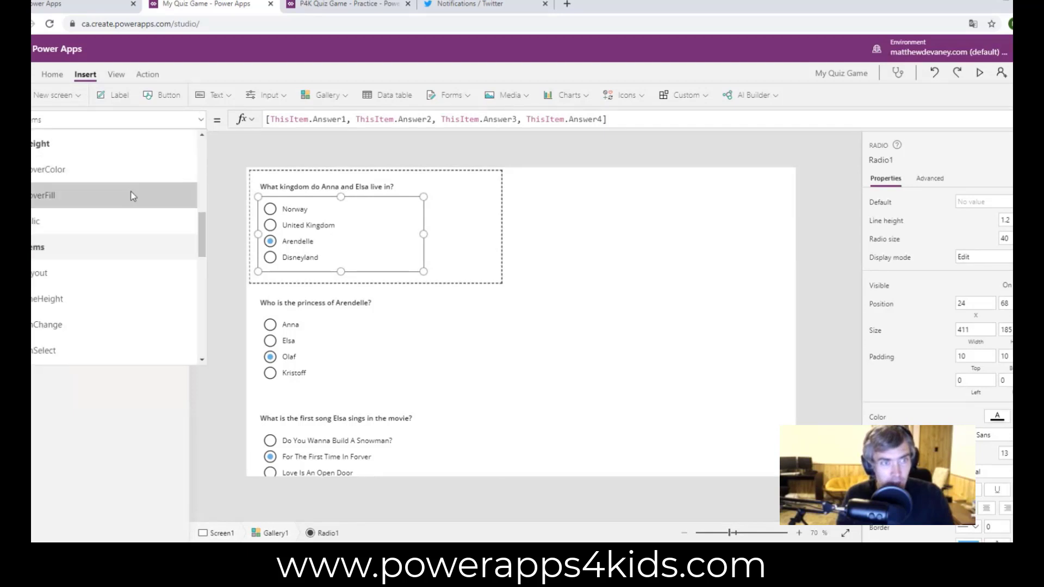
{"action": "scroll", "coordinate": [129, 201], "scroll_direction": "up", "scroll_amount": 2}
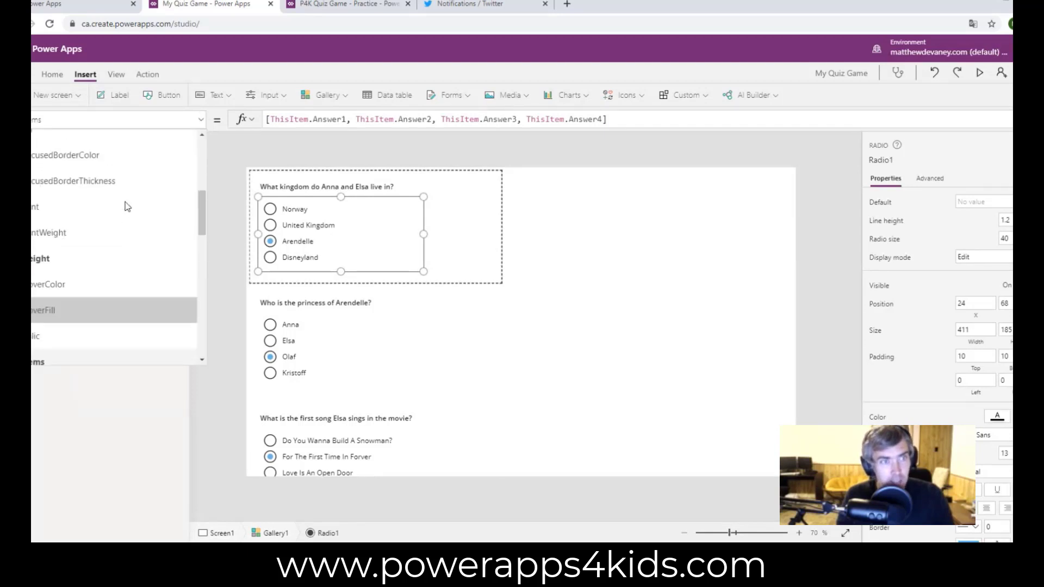
{"action": "left_click", "coordinate": [156, 185]}
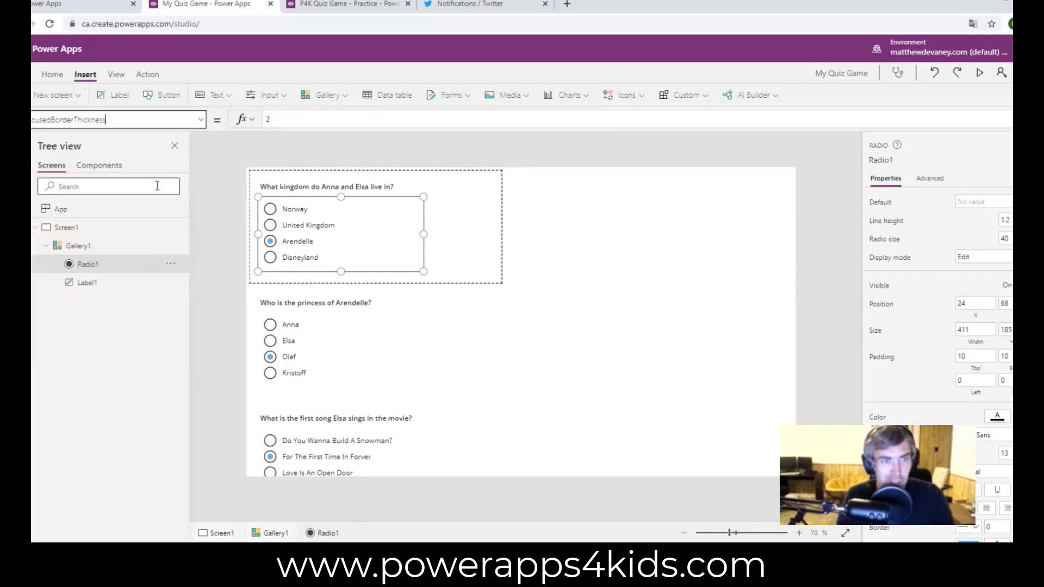
{"action": "left_click", "coordinate": [276, 124]}
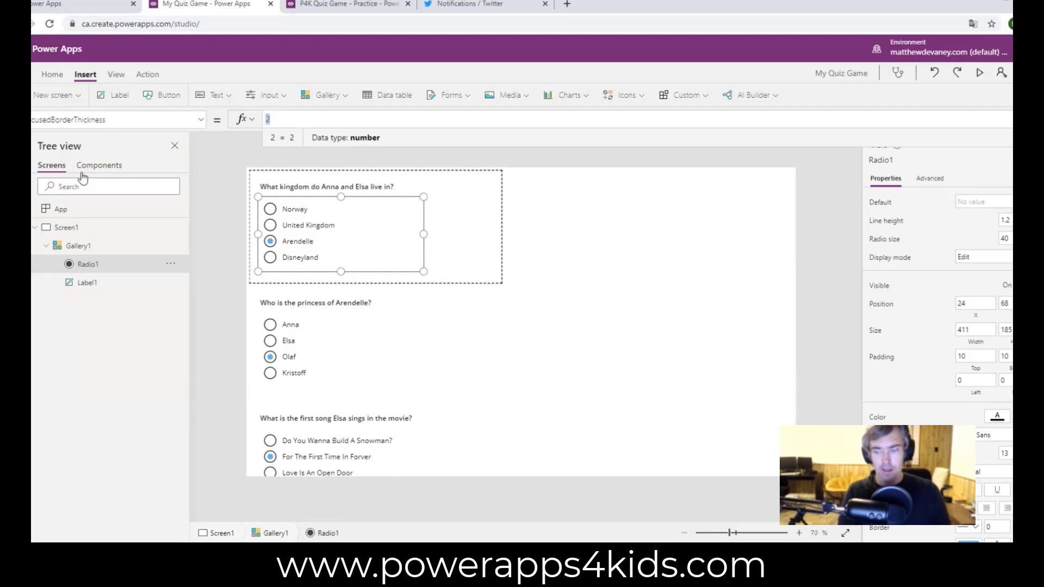
{"action": "type", "text": "0"}
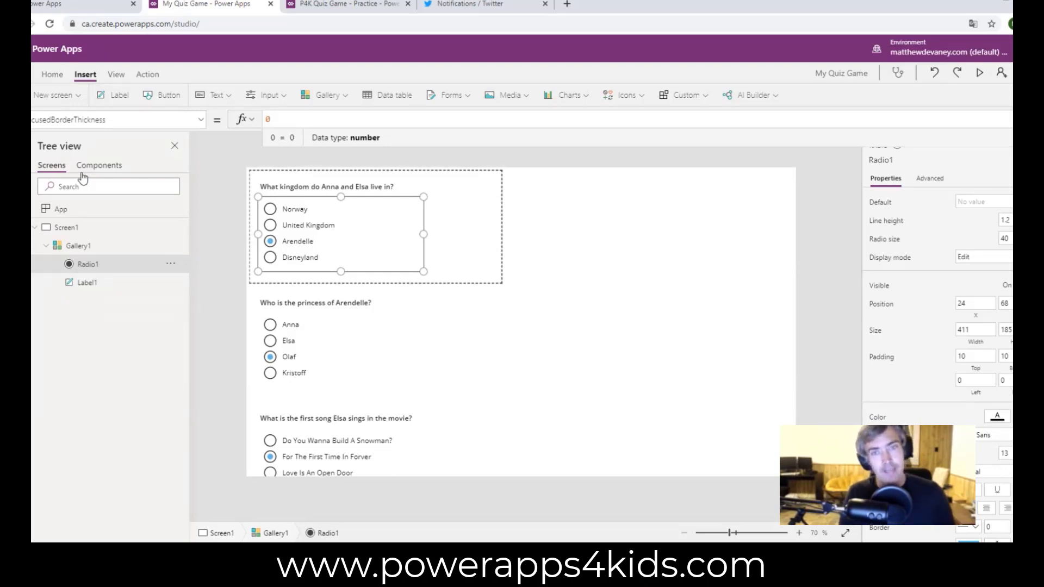
{"action": "left_click", "coordinate": [738, 224]}
Preview the app and try all four answers of the first question, ending on Disneyland, to check the focus border
{"action": "left_click", "coordinate": [981, 73]}
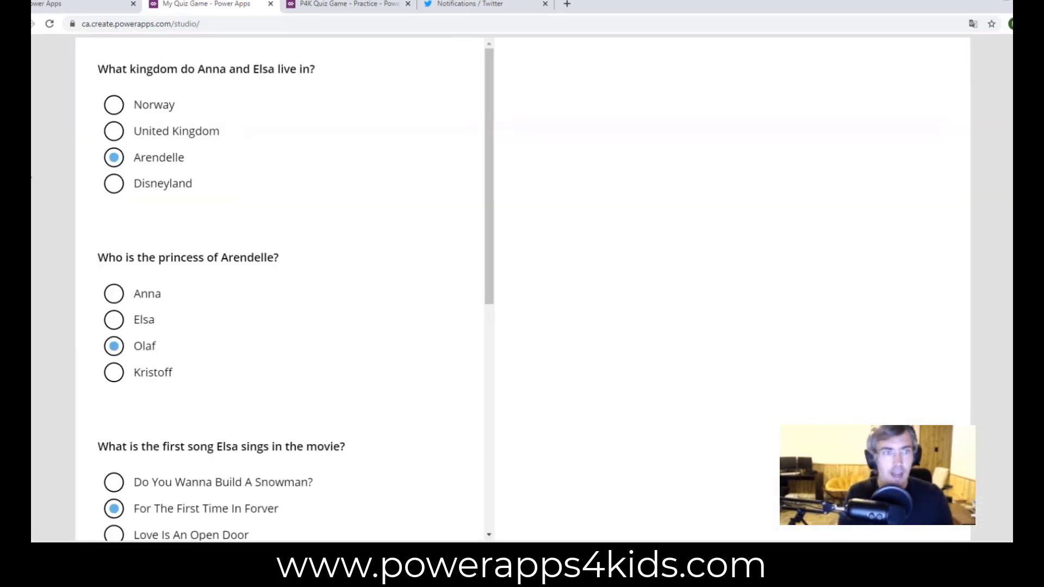
{"action": "left_click", "coordinate": [114, 131]}
{"action": "left_click", "coordinate": [113, 105]}
{"action": "left_click", "coordinate": [113, 157]}
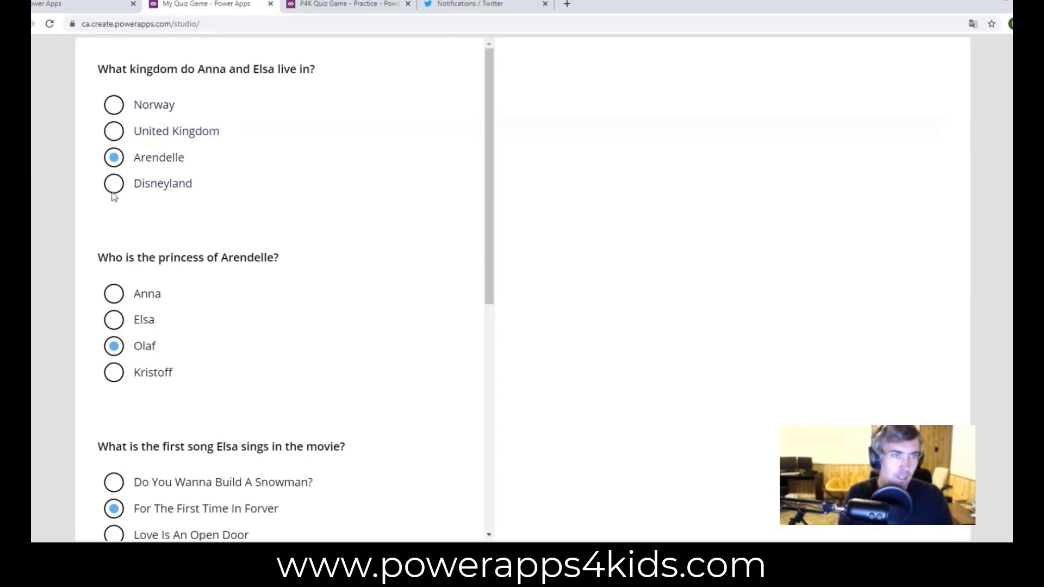
{"action": "left_click", "coordinate": [116, 185]}
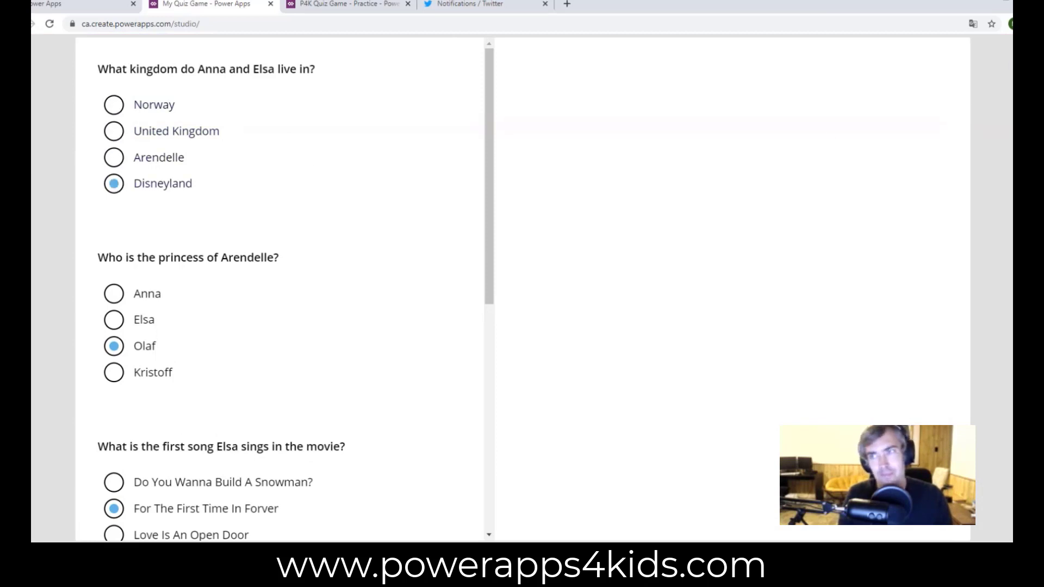
{"action": "key", "text": "Escape"}
{"action": "left_click", "coordinate": [645, 330]}
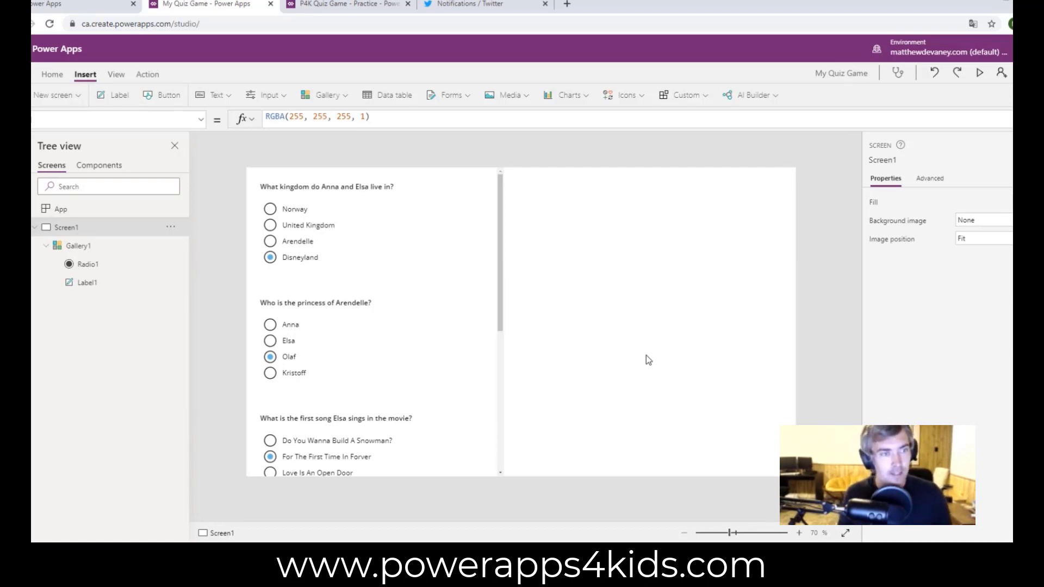
Review the app's data source, then the question label, the radio control and the gallery that uses it
{"action": "left_click", "coordinate": [33, 230]}
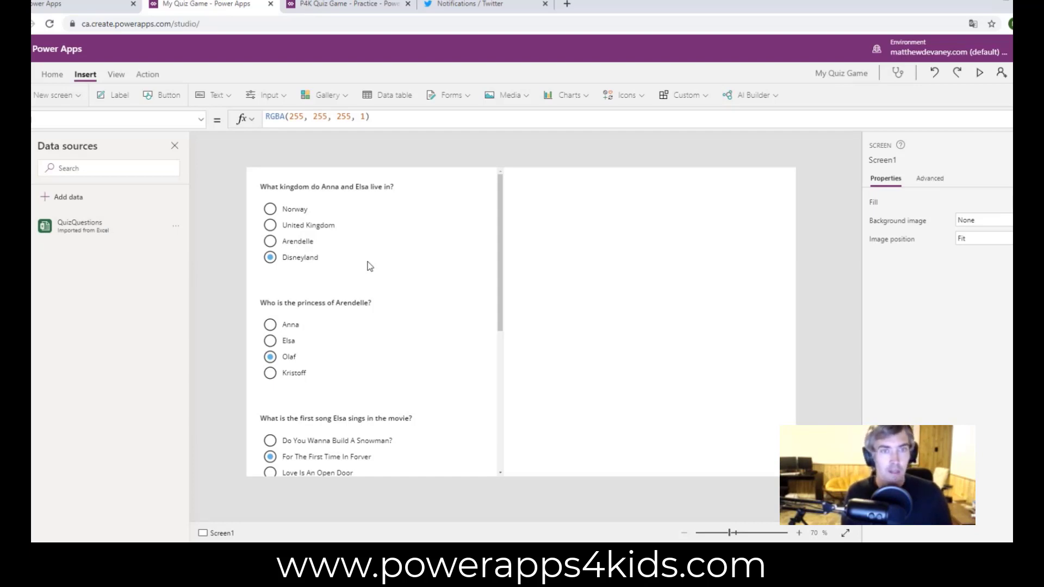
{"action": "left_click", "coordinate": [320, 200]}
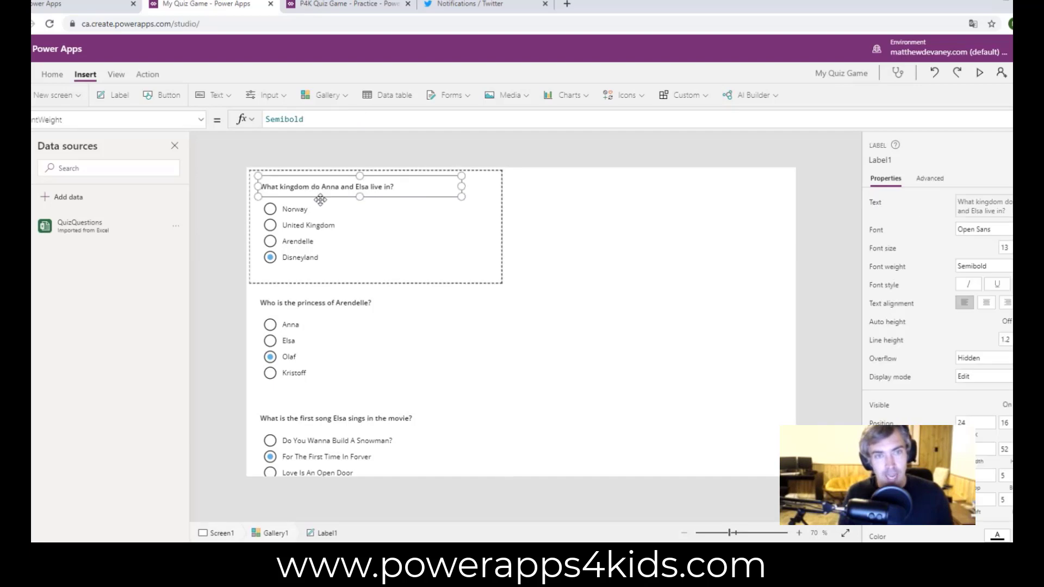
{"action": "left_click", "coordinate": [309, 229]}
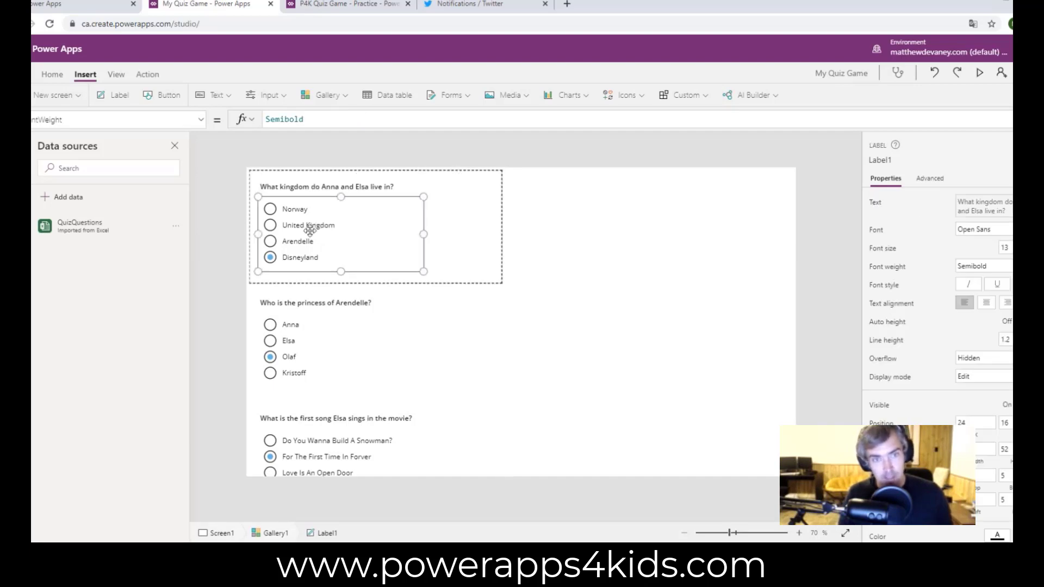
{"action": "left_click", "coordinate": [375, 310]}
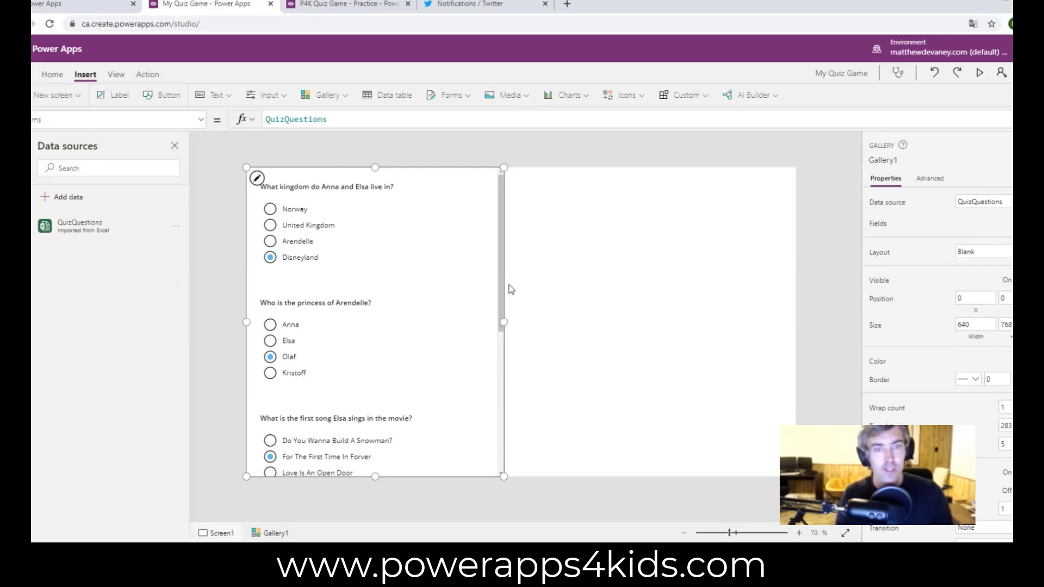
{"action": "scroll", "coordinate": [462, 315], "scroll_direction": "down", "scroll_amount": 5}
{"action": "scroll", "coordinate": [392, 398], "scroll_direction": "up", "scroll_amount": 5}
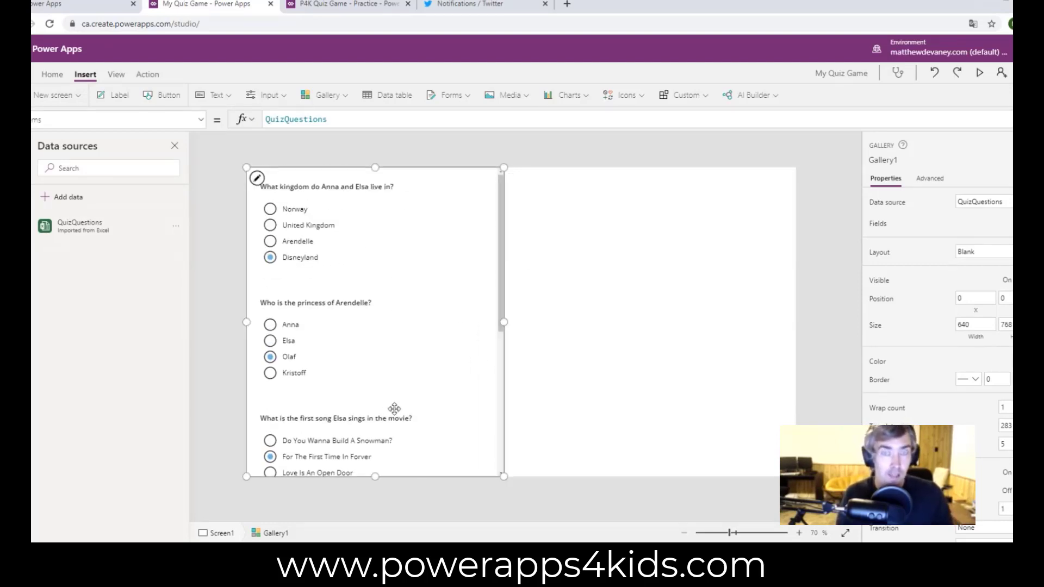
{"action": "left_click", "coordinate": [238, 315]}
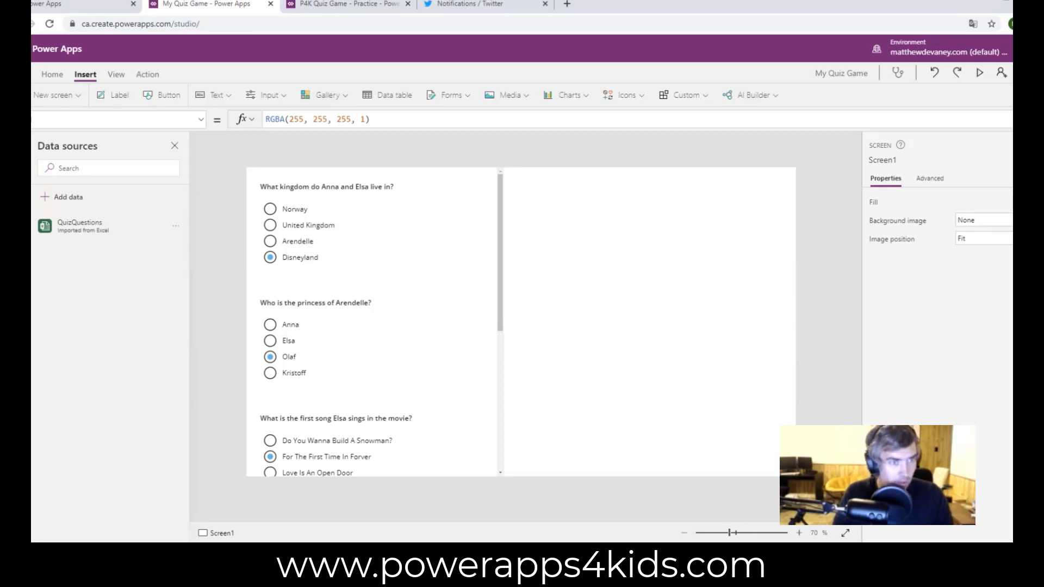
Upload the image disney-frozen-olaf.jpg from the Pictures folder to the app's media
{"action": "left_click", "coordinate": [31, 217]}
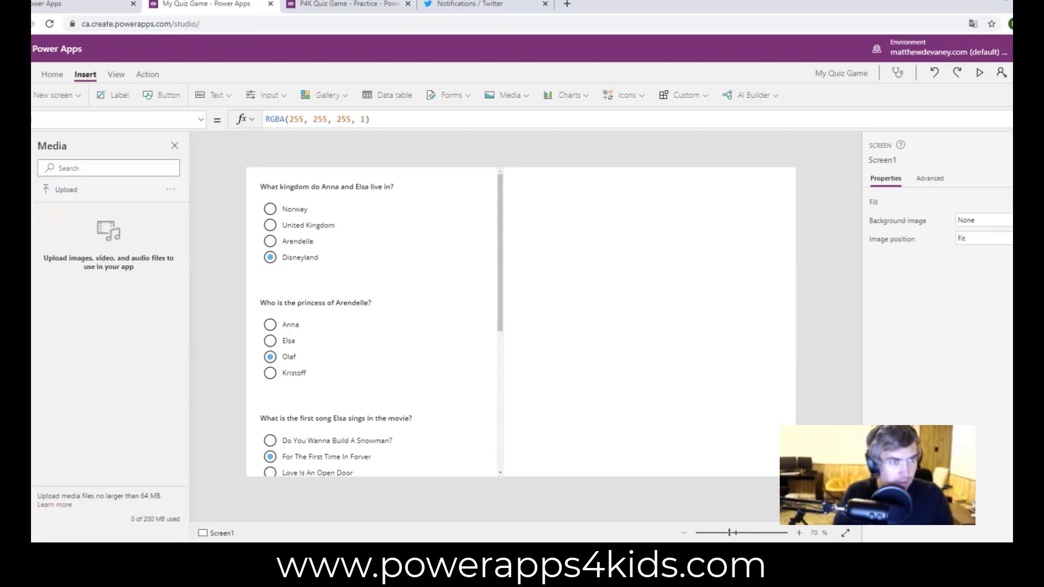
{"action": "left_click", "coordinate": [54, 194]}
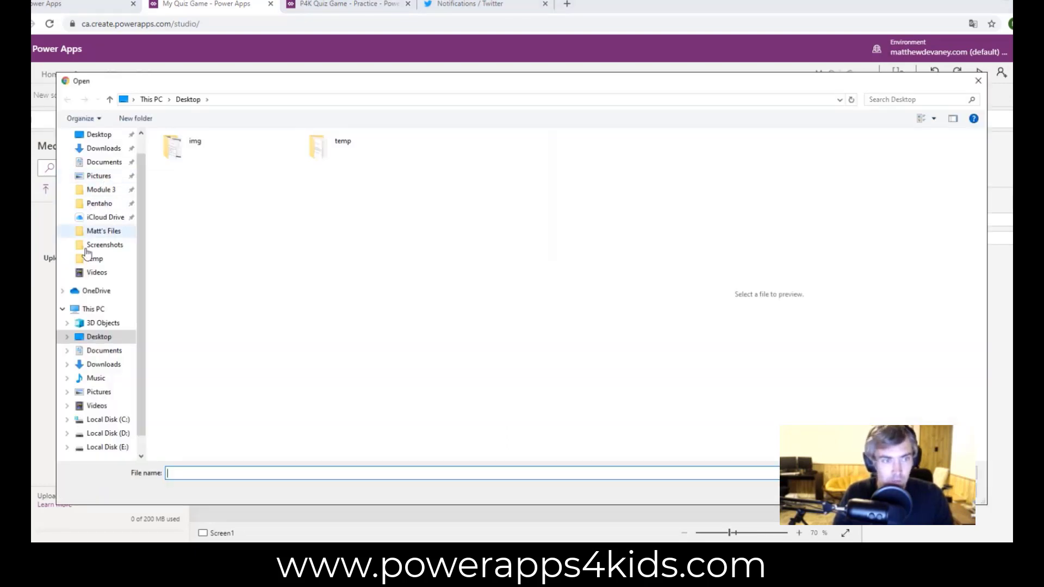
{"action": "left_click", "coordinate": [98, 392]}
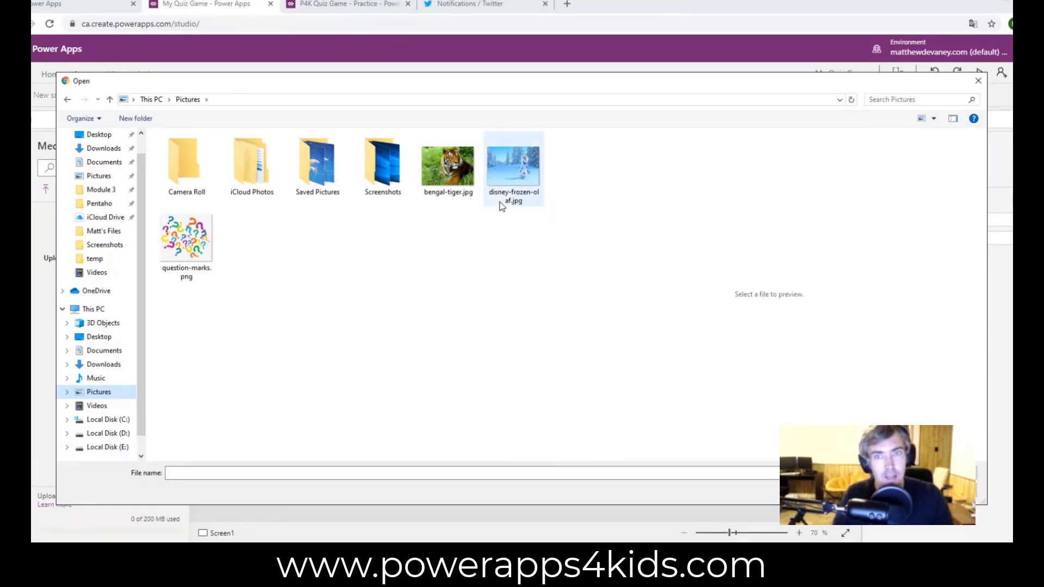
{"action": "left_click", "coordinate": [501, 186]}
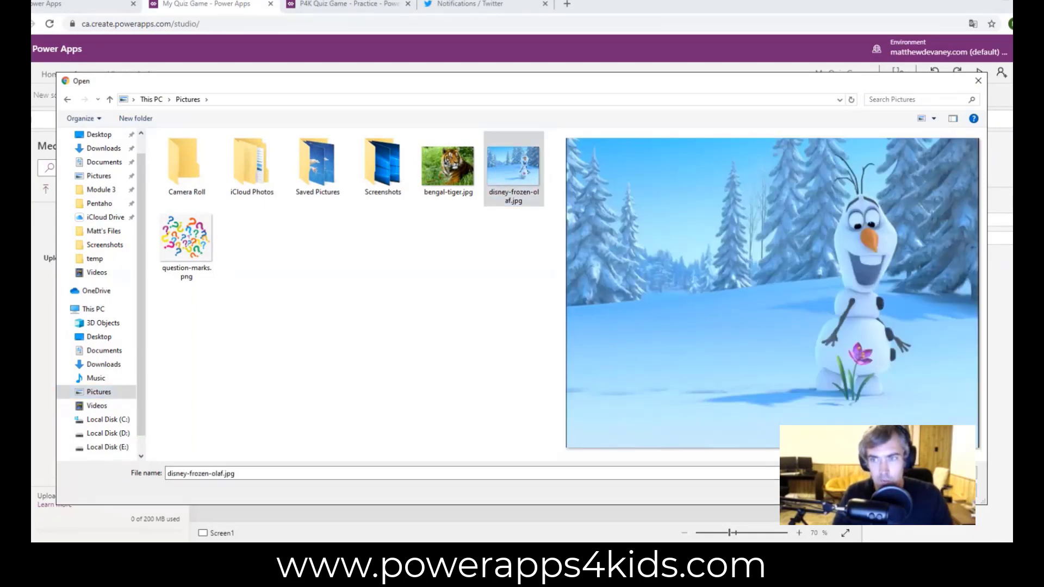
{"action": "left_click", "coordinate": [883, 490]}
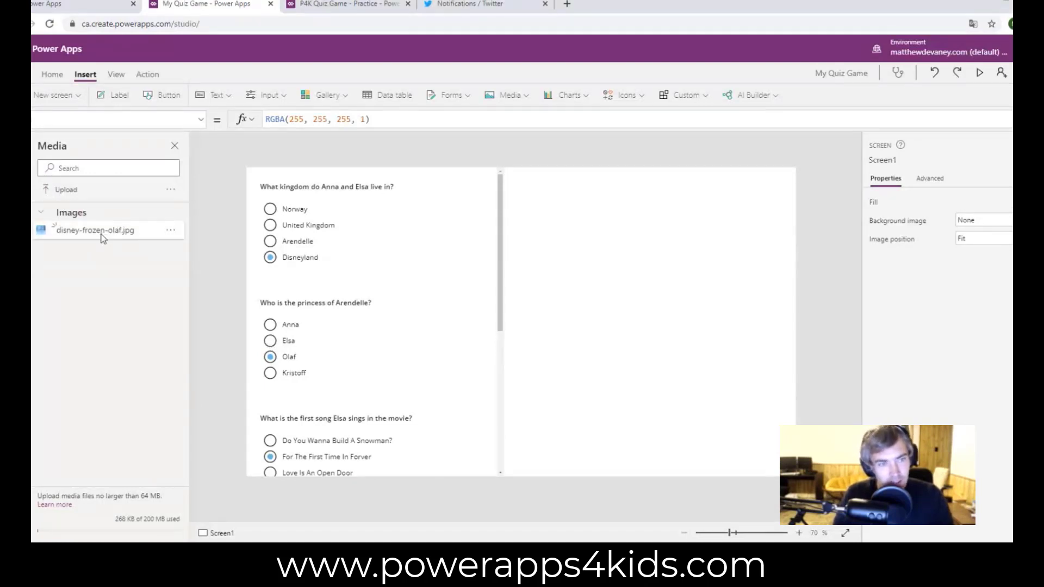
Insert the Olaf image on the screen and enlarge it to about 1025 by 768, flush with the canvas's right edge
{"action": "left_click", "coordinate": [103, 238]}
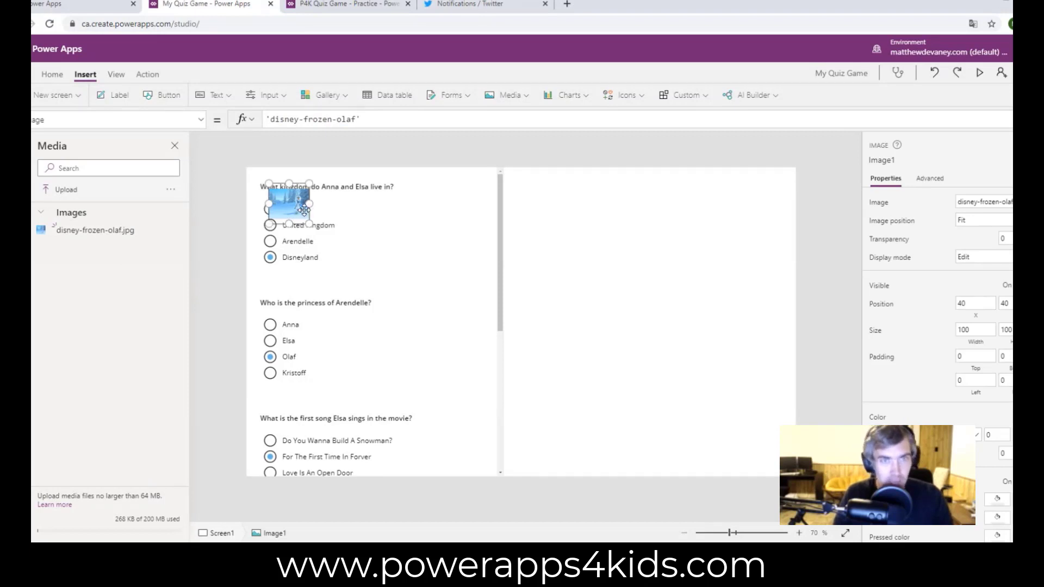
{"action": "left_click_drag", "start_coordinate": [304, 210], "coordinate": [816, 182]}
{"action": "left_click_drag", "start_coordinate": [754, 210], "coordinate": [383, 477]}
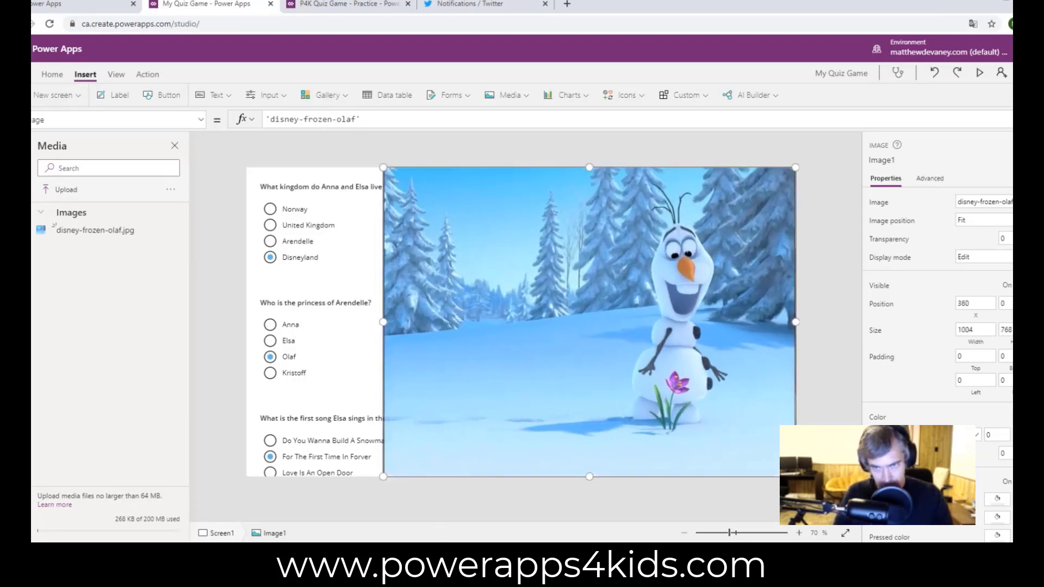
{"action": "left_click", "coordinate": [410, 511]}
Send the Olaf image to the back so it sits behind the question gallery, and scroll the gallery through to check the overlap
{"action": "left_click", "coordinate": [174, 145]}
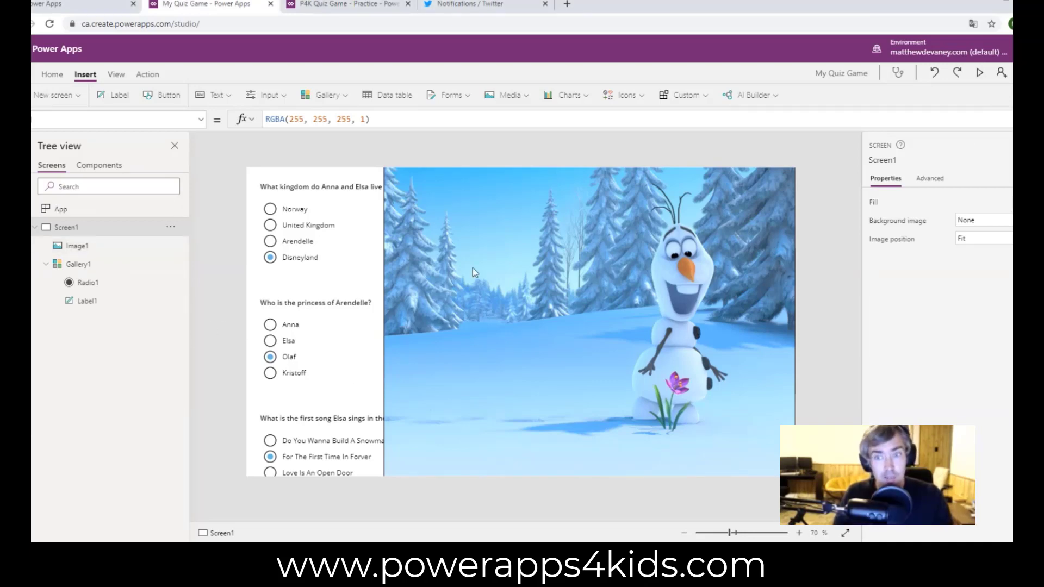
{"action": "left_click", "coordinate": [586, 251]}
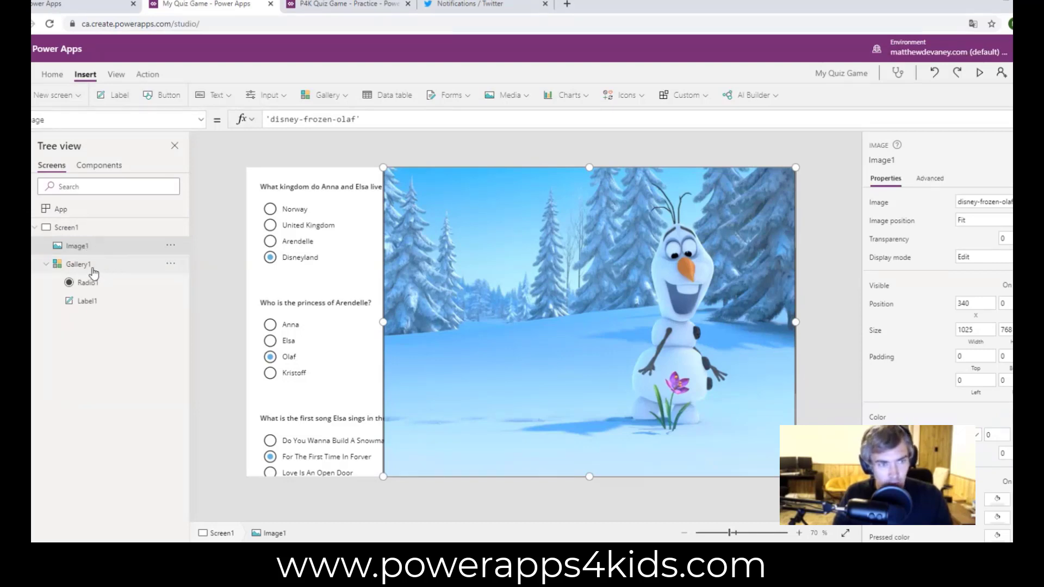
{"action": "left_click", "coordinate": [80, 269]}
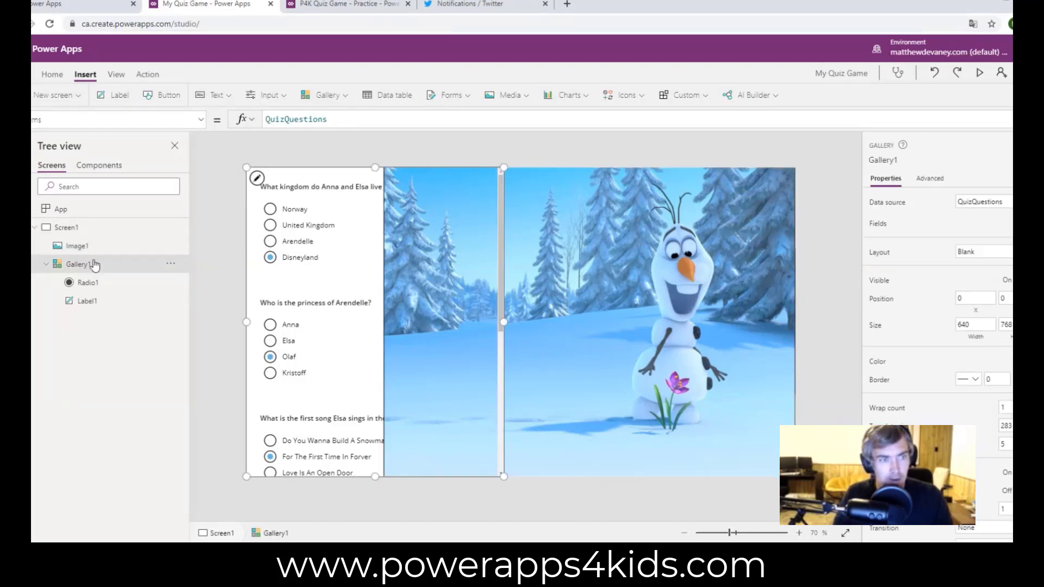
{"action": "left_click", "coordinate": [106, 248]}
{"action": "left_click", "coordinate": [84, 266]}
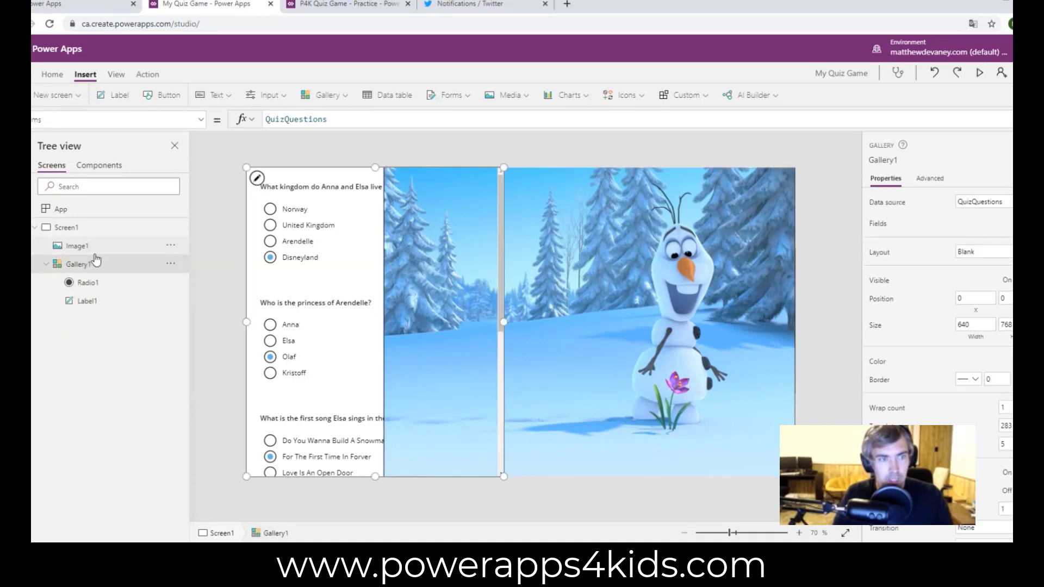
{"action": "left_click", "coordinate": [97, 248]}
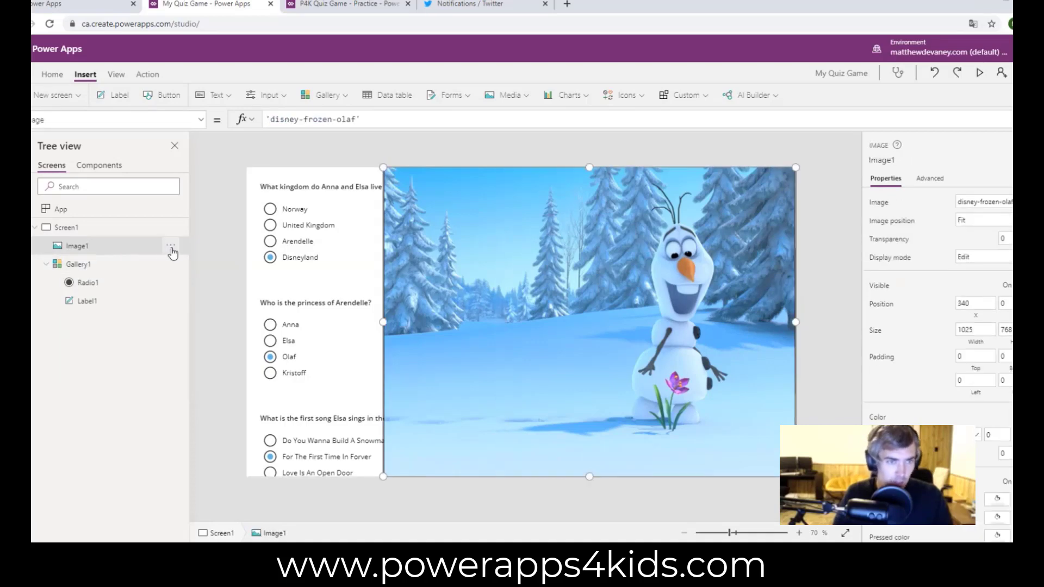
{"action": "left_click", "coordinate": [171, 249]}
{"action": "mouse_move", "coordinate": [213, 340]}
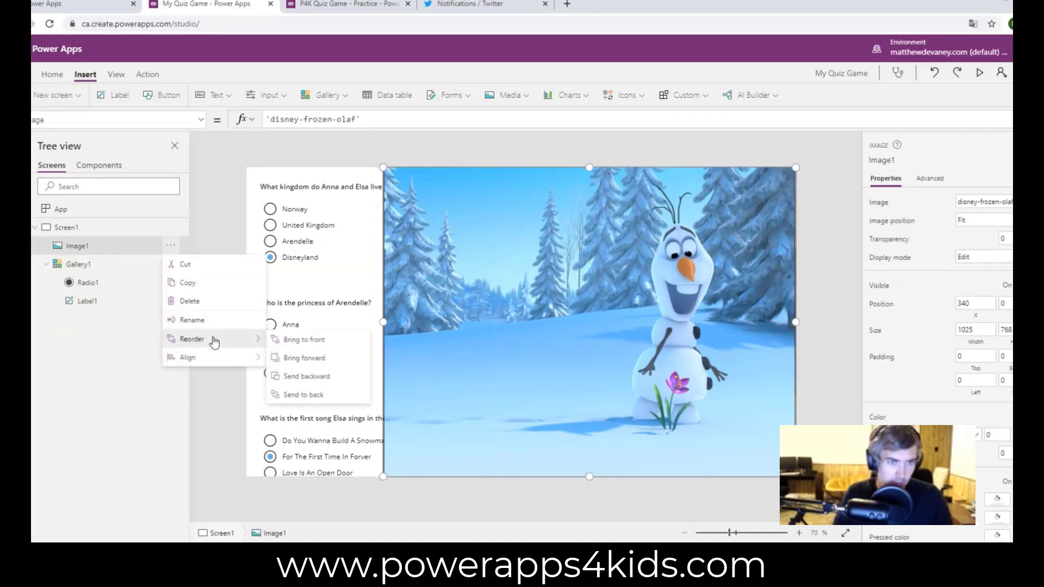
{"action": "left_click", "coordinate": [300, 396]}
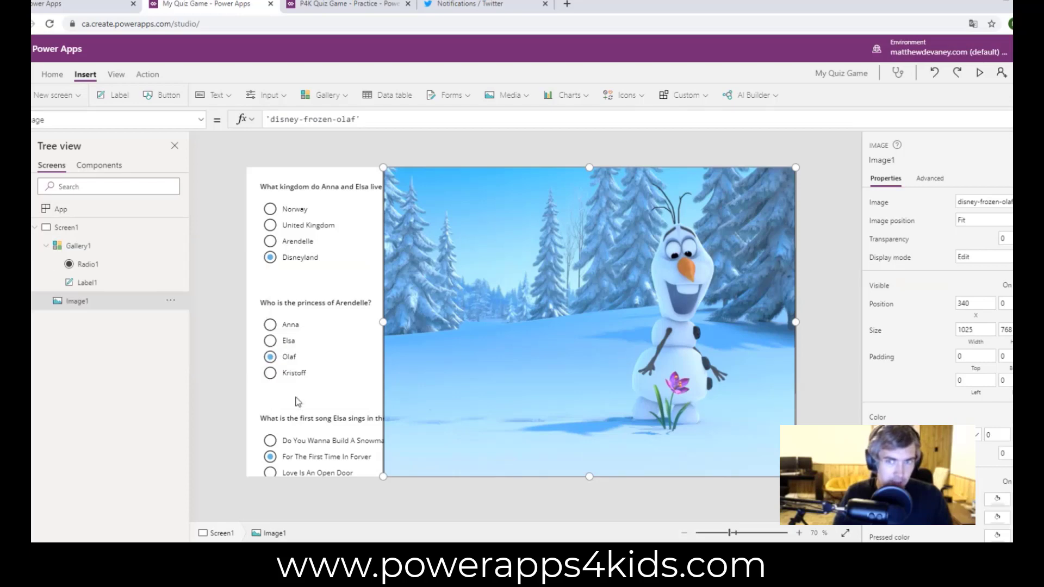
{"action": "left_click", "coordinate": [350, 498]}
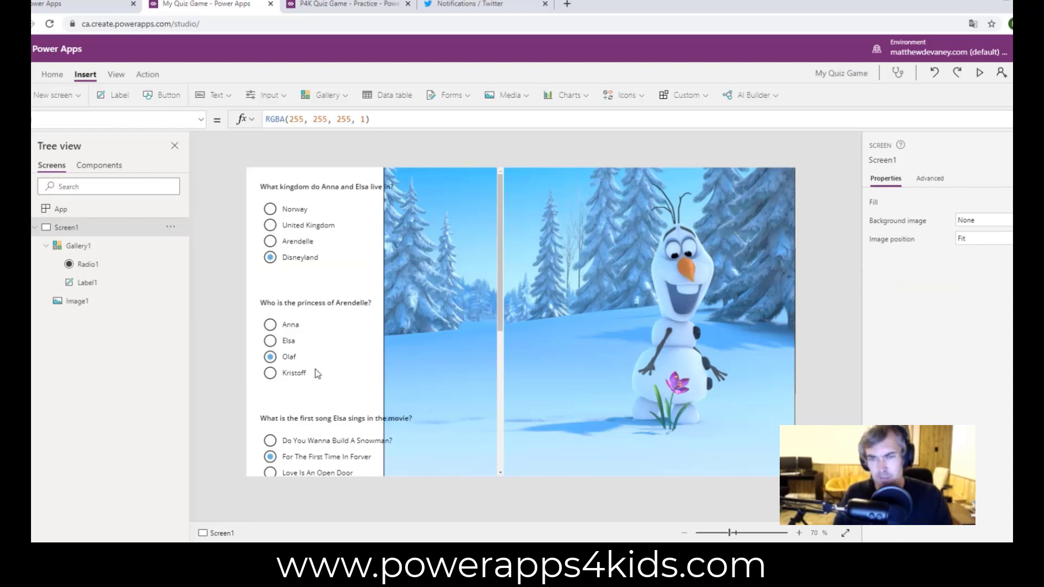
{"action": "scroll", "coordinate": [460, 305], "scroll_direction": "down", "scroll_amount": 5}
{"action": "scroll", "coordinate": [446, 302], "scroll_direction": "up", "scroll_amount": 4}
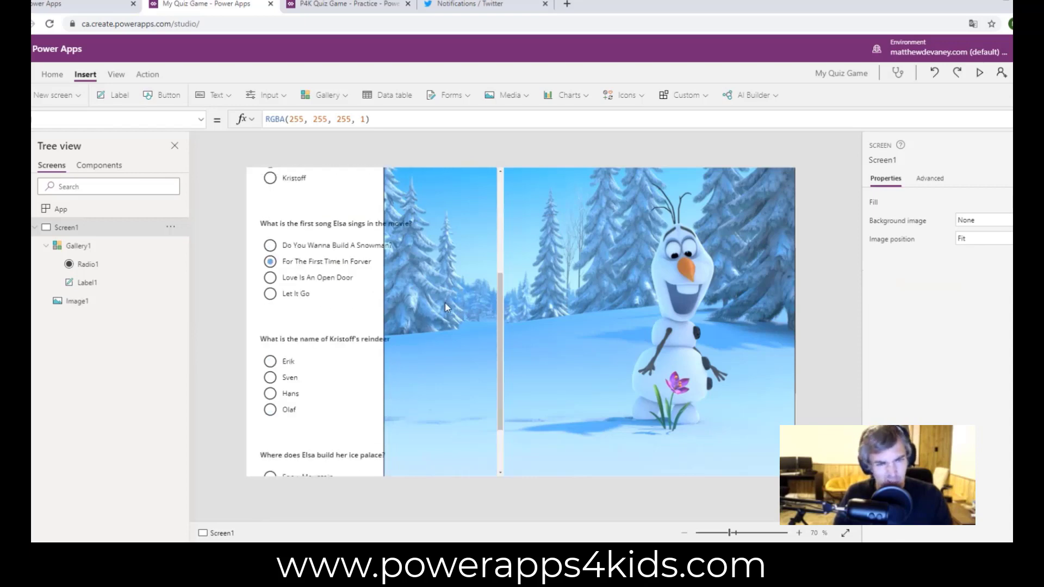
{"action": "scroll", "coordinate": [445, 302], "scroll_direction": "up", "scroll_amount": 1}
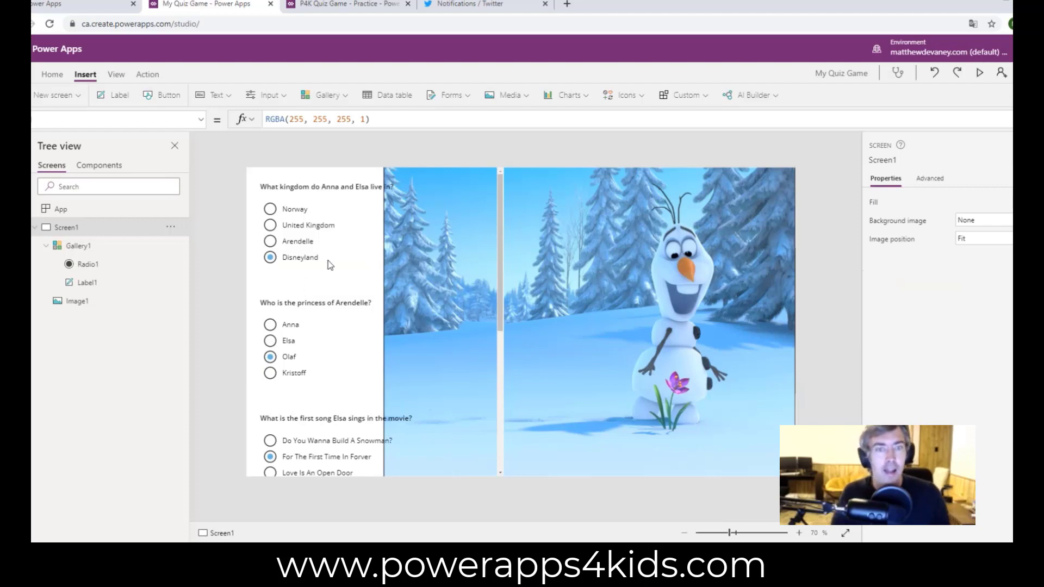
Set the question gallery's Fill property to White
{"action": "left_click", "coordinate": [350, 284]}
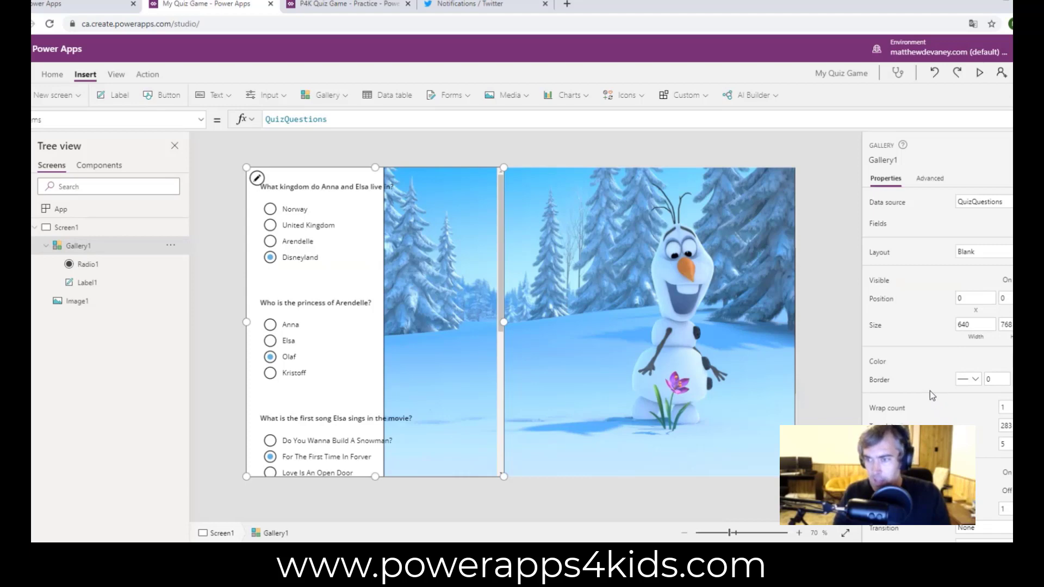
{"action": "scroll", "coordinate": [929, 391], "scroll_direction": "down", "scroll_amount": 1}
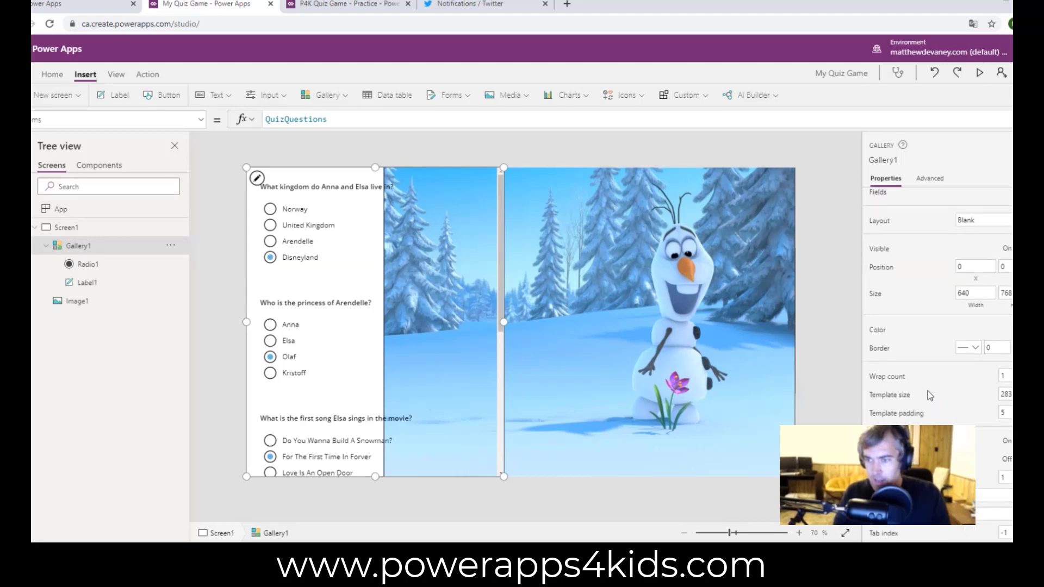
{"action": "left_click", "coordinate": [200, 120]}
{"action": "scroll", "coordinate": [162, 213], "scroll_direction": "up", "scroll_amount": 5}
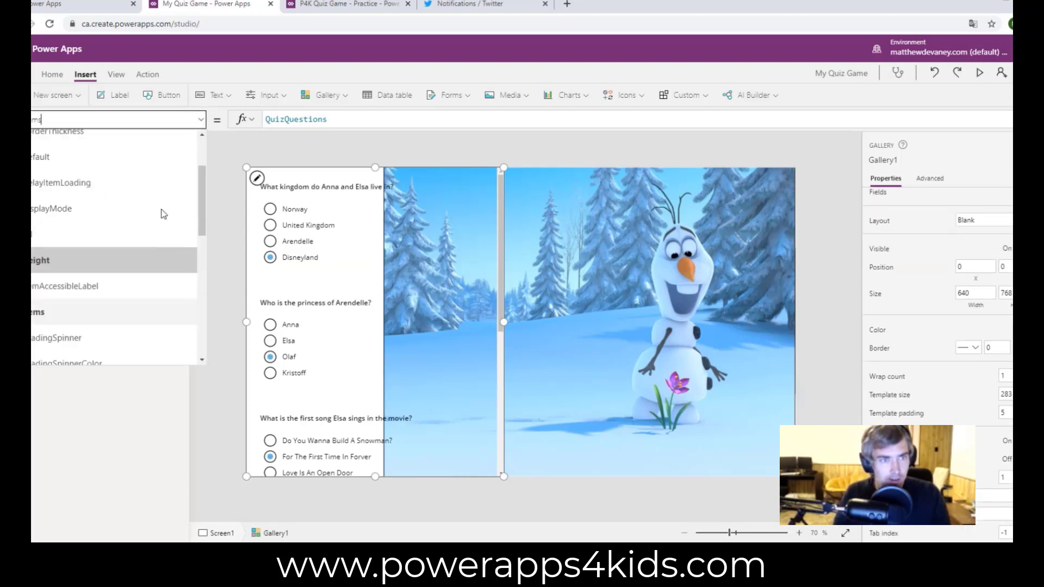
{"action": "left_click", "coordinate": [154, 294]}
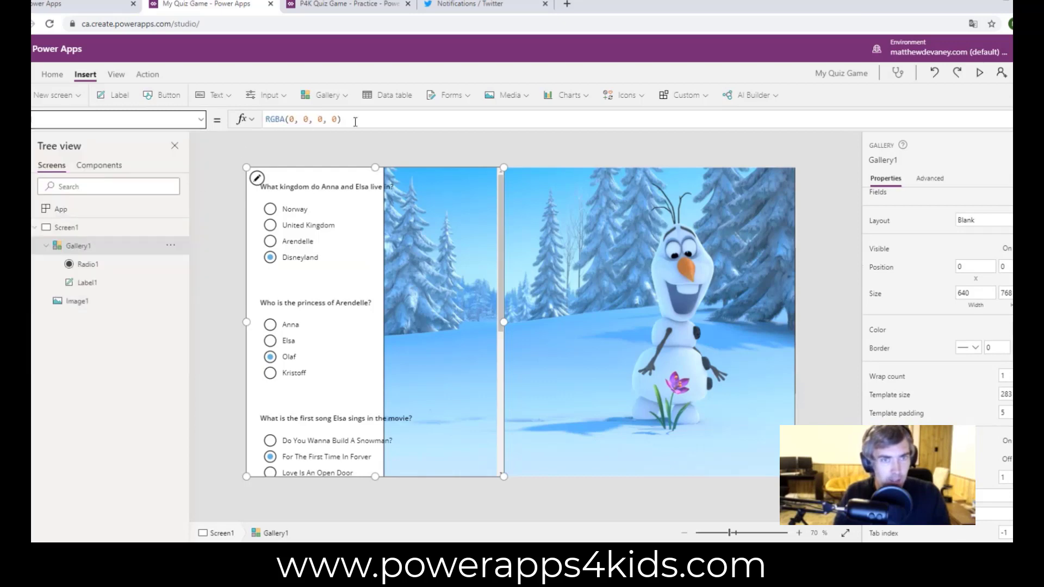
{"action": "left_click_drag", "start_coordinate": [355, 121], "coordinate": [261, 120]}
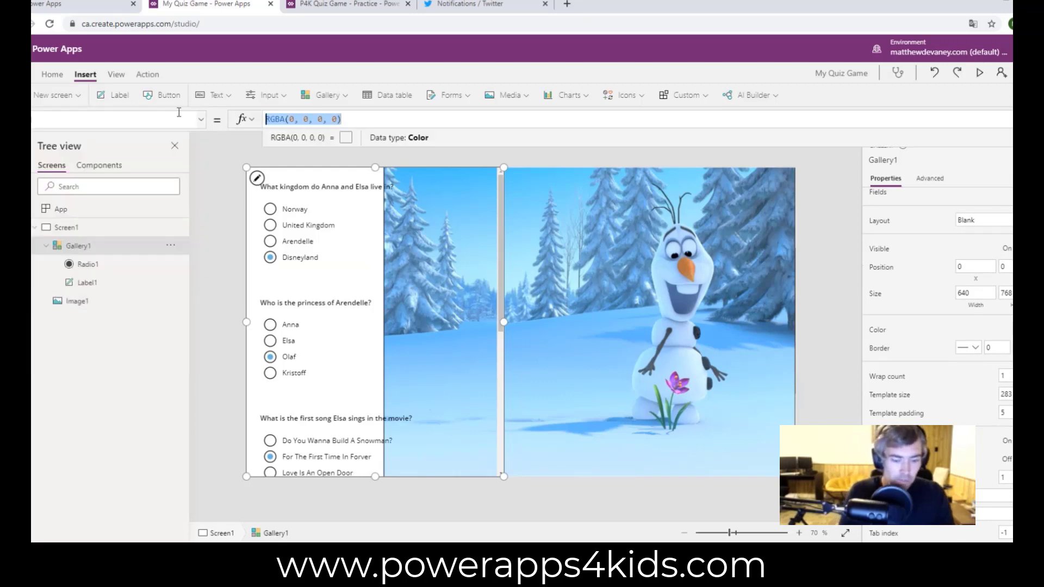
{"action": "type", "text": "White"}
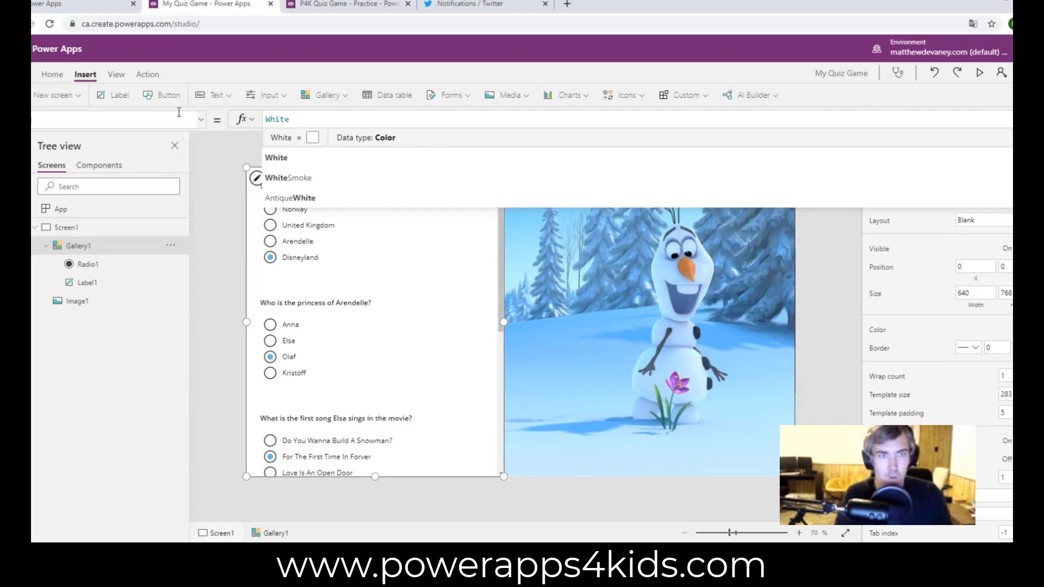
{"action": "left_click", "coordinate": [210, 276]}
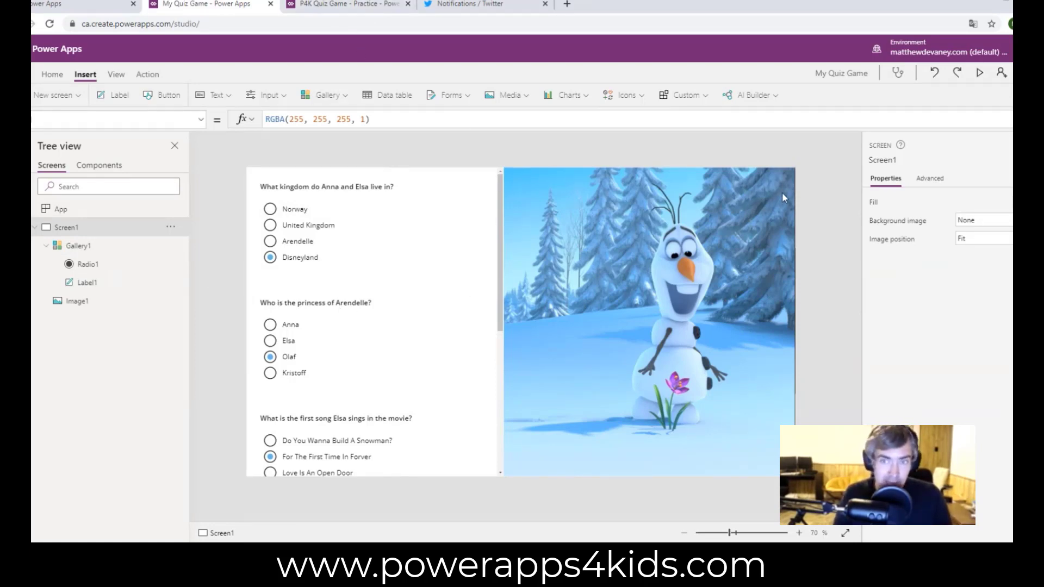
Insert a text label and stretch it across the top of the visible Olaf image, at position 640, 0 and about 97 high
{"action": "left_click", "coordinate": [204, 95]}
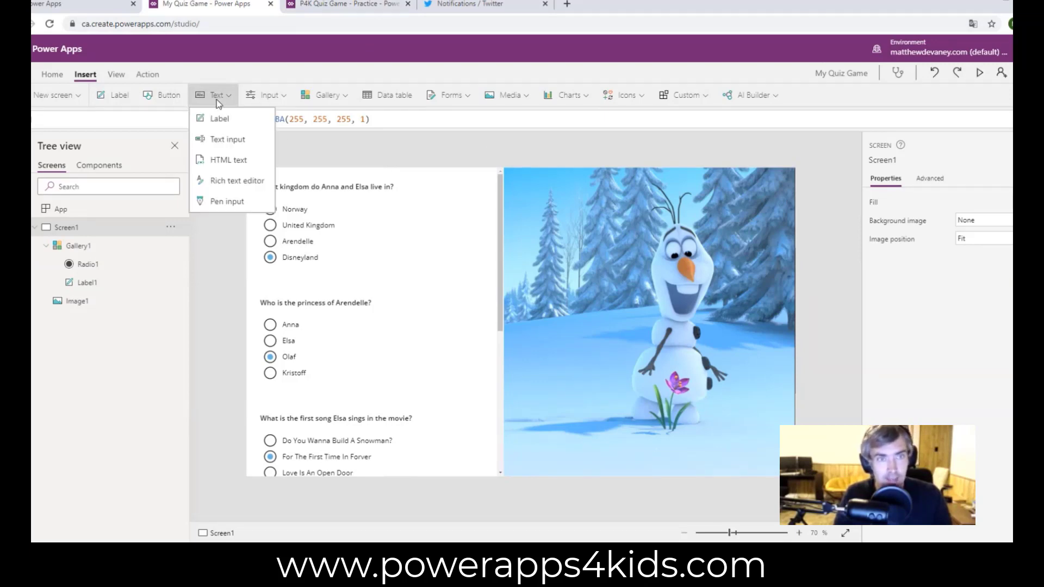
{"action": "left_click", "coordinate": [232, 115]}
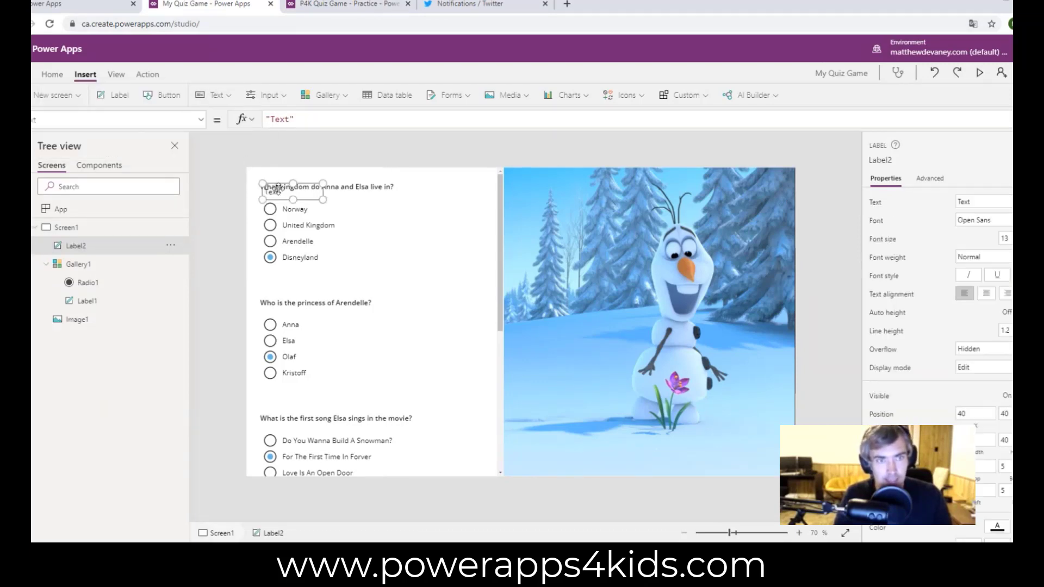
{"action": "left_click_drag", "start_coordinate": [293, 193], "coordinate": [503, 207]}
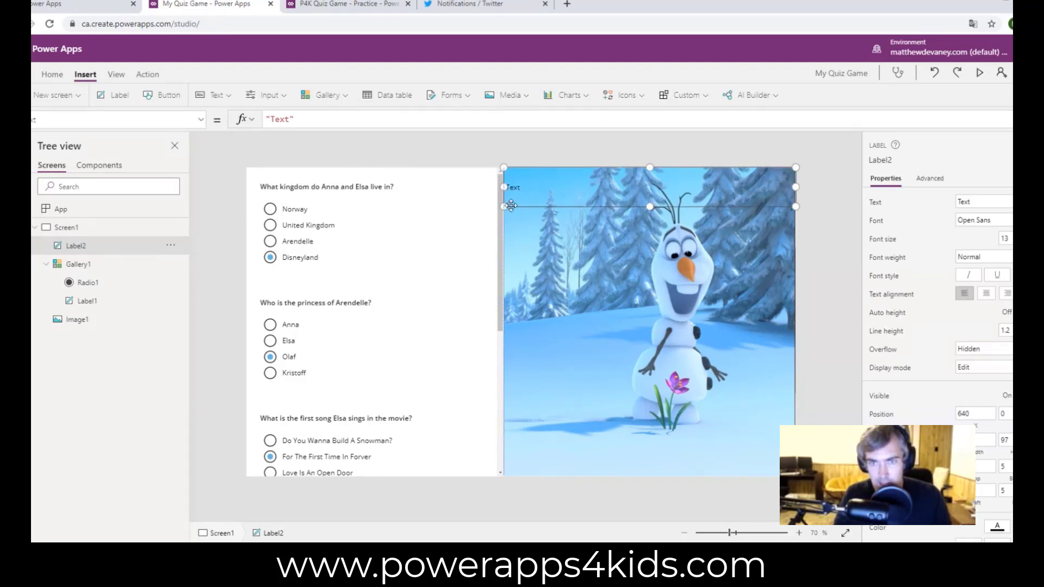
Give the new label above Olaf a light blue fill, RGBA(102, 182, 227, 1), and white text
{"action": "left_click", "coordinate": [63, 76]}
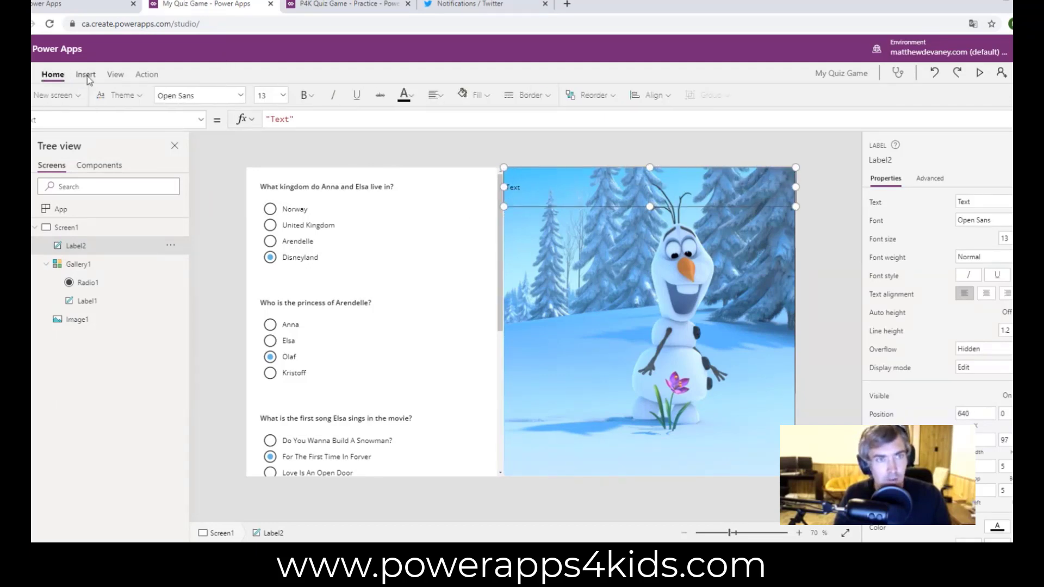
{"action": "left_click", "coordinate": [478, 95]}
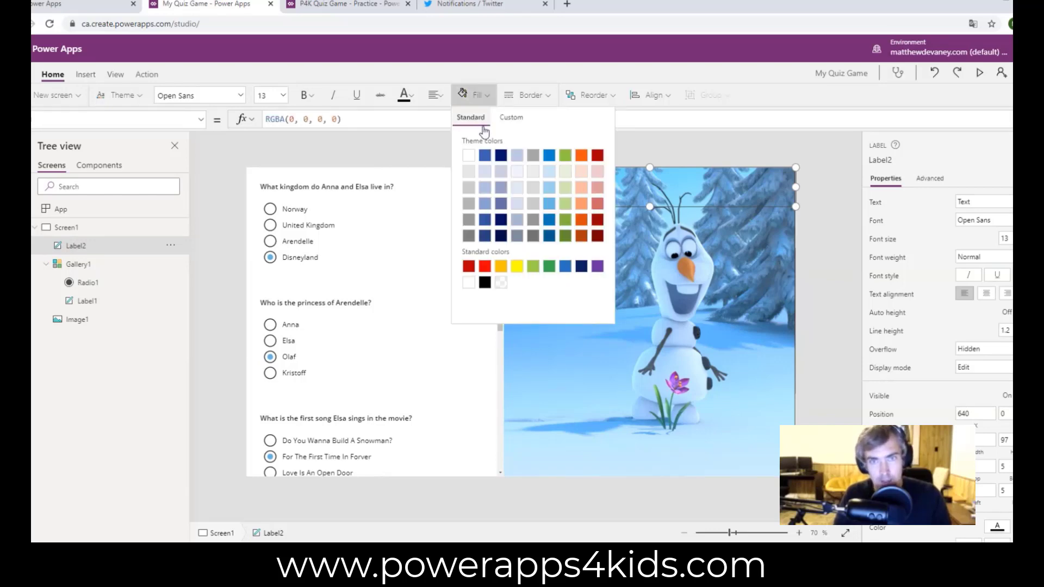
{"action": "left_click", "coordinate": [549, 204]}
{"action": "left_click", "coordinate": [720, 195]}
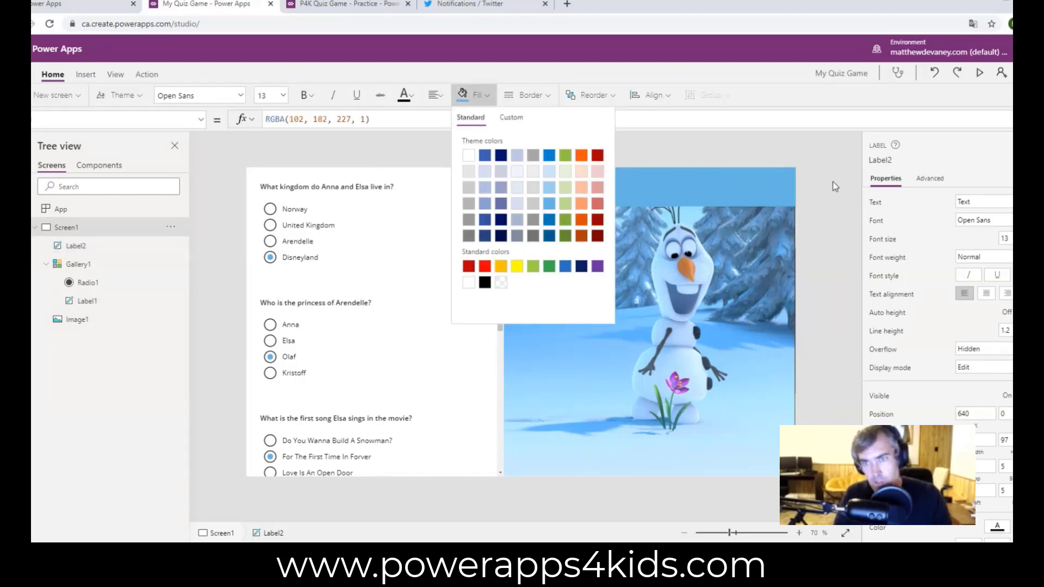
{"action": "left_click", "coordinate": [726, 193]}
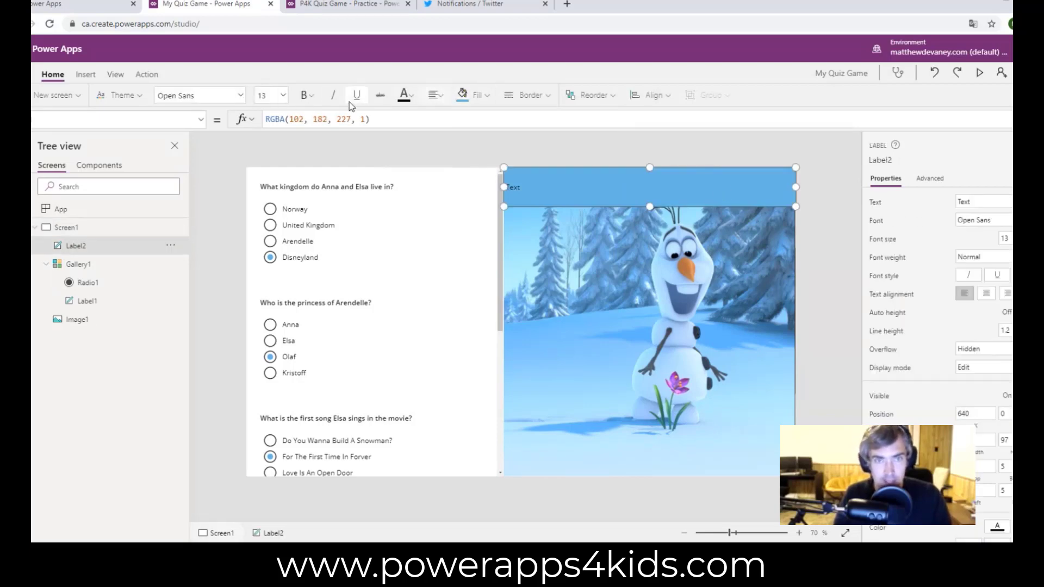
{"action": "left_click", "coordinate": [407, 98]}
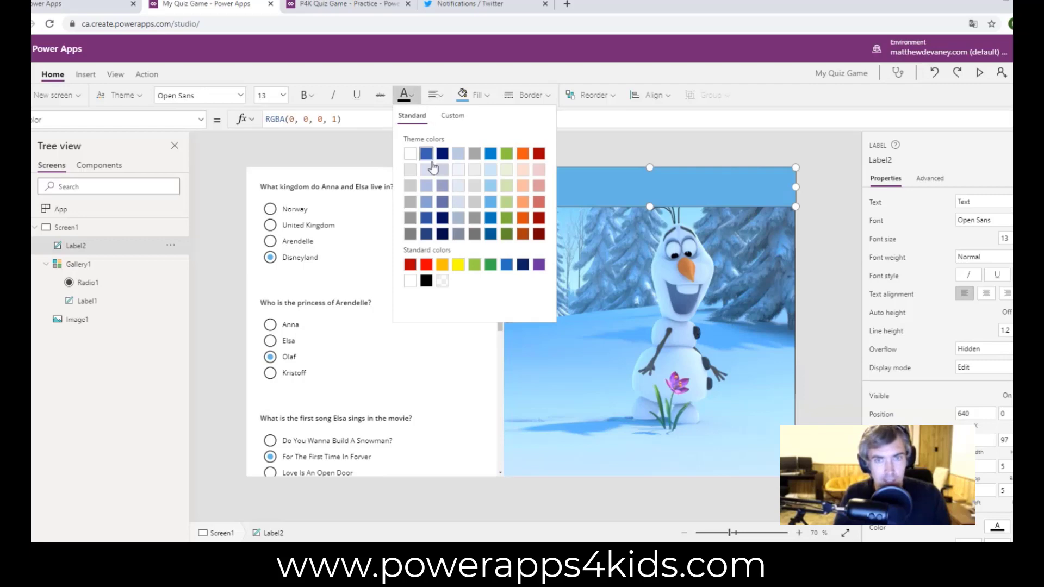
{"action": "left_click", "coordinate": [419, 155]}
{"action": "left_click", "coordinate": [576, 145]}
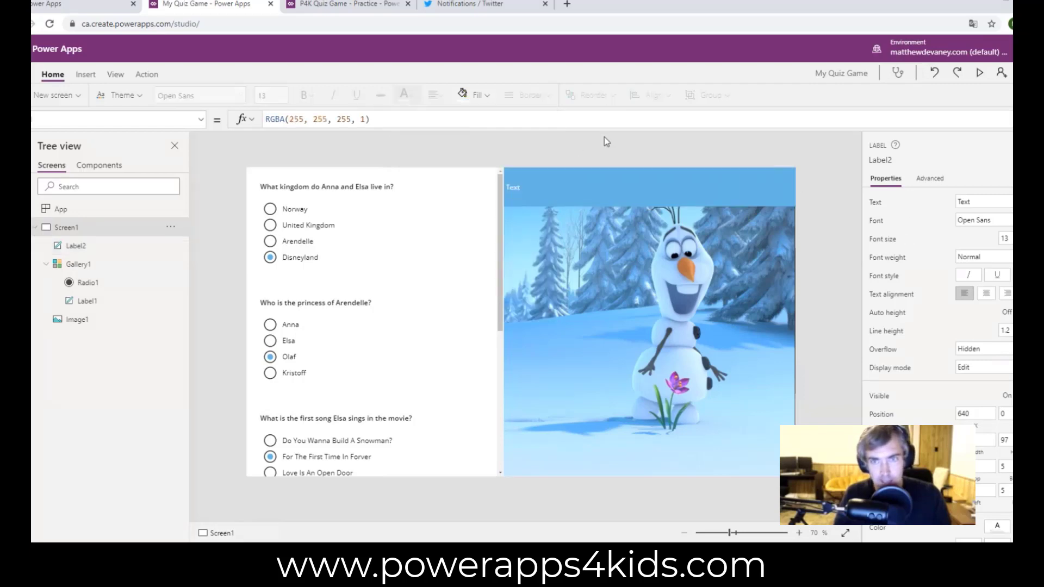
Format the blue label's text at size 36 in semibold italic, aligned to the center
{"action": "left_click", "coordinate": [548, 181]}
{"action": "left_click", "coordinate": [282, 95]}
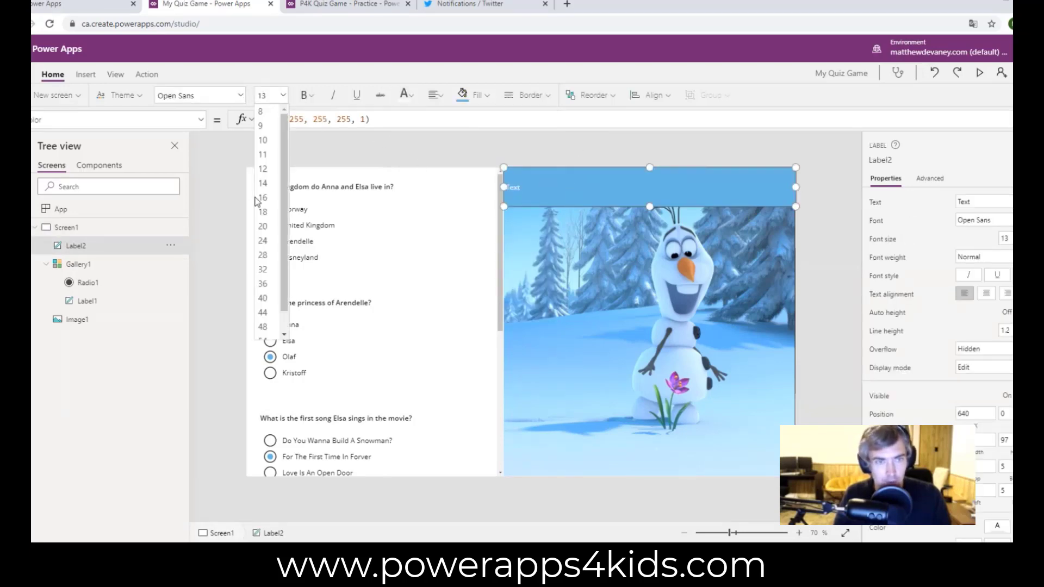
{"action": "left_click", "coordinate": [276, 289]}
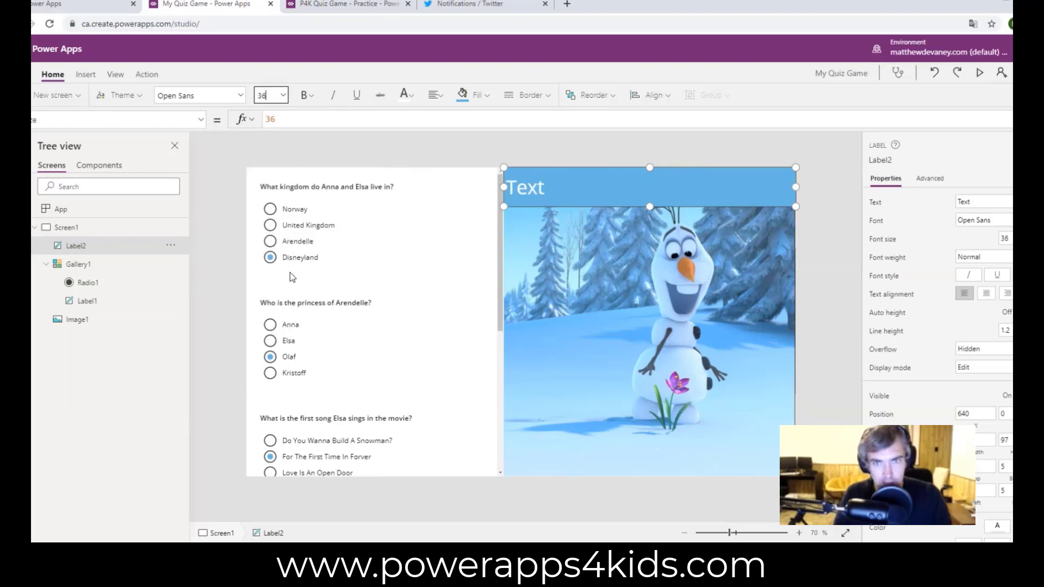
{"action": "left_click", "coordinate": [311, 97]}
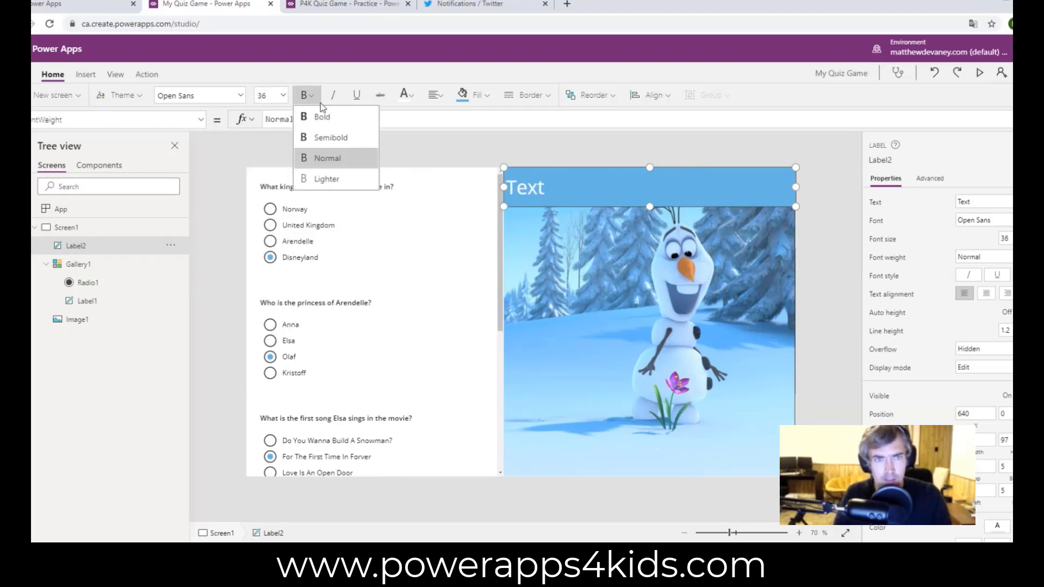
{"action": "left_click", "coordinate": [325, 142]}
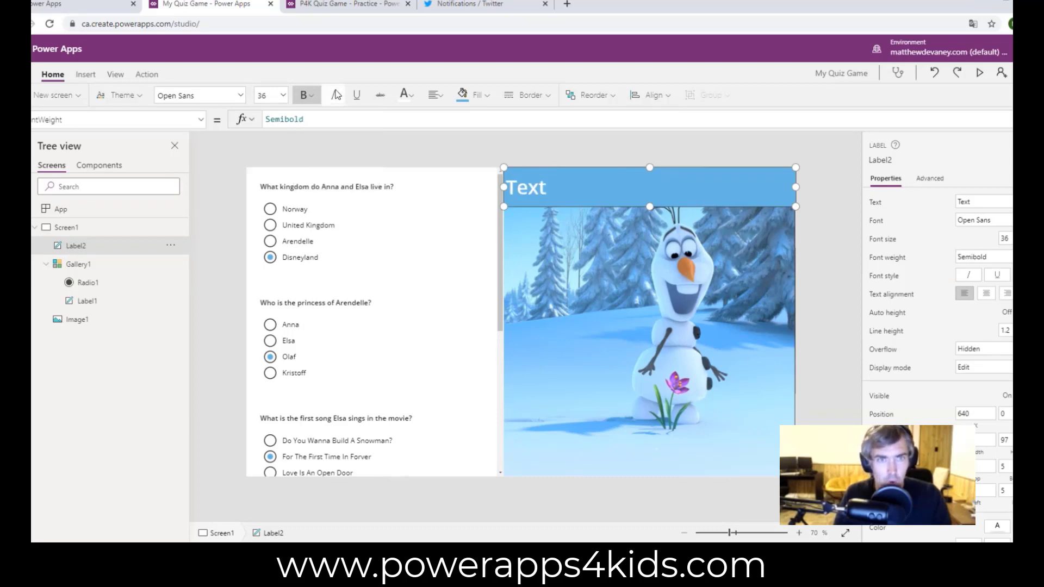
{"action": "left_click", "coordinate": [333, 94]}
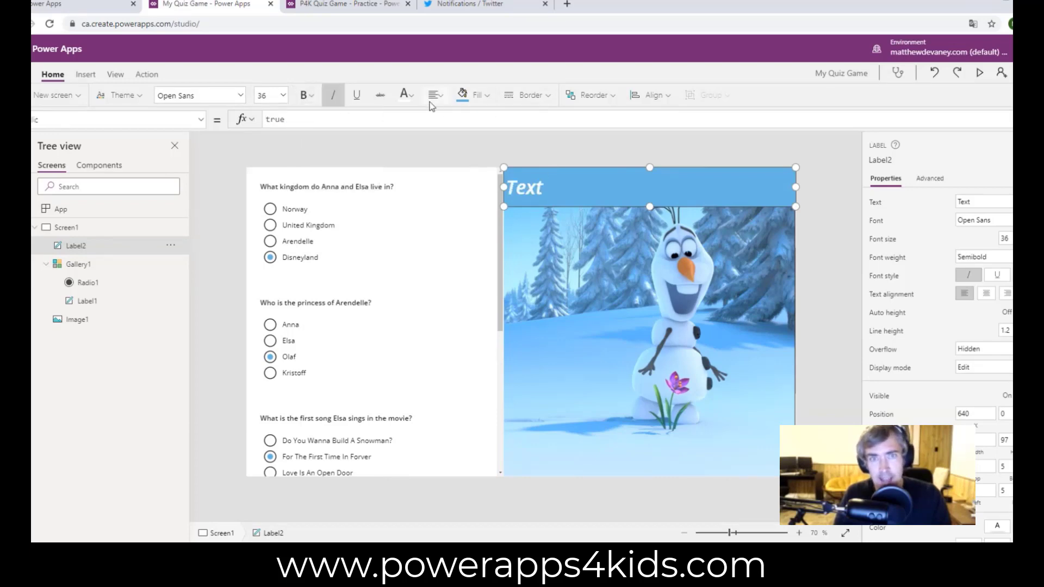
{"action": "left_click", "coordinate": [435, 95]}
{"action": "left_click", "coordinate": [450, 144]}
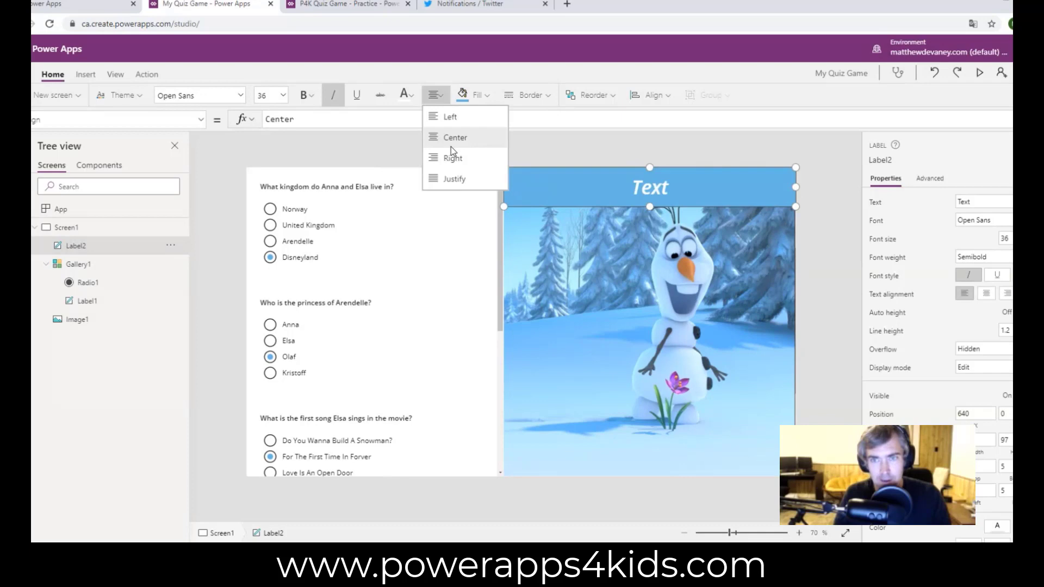
Change the text of the blue heading label above Olaf to "Frozen Quiz"
{"action": "double_click", "coordinate": [641, 185]}
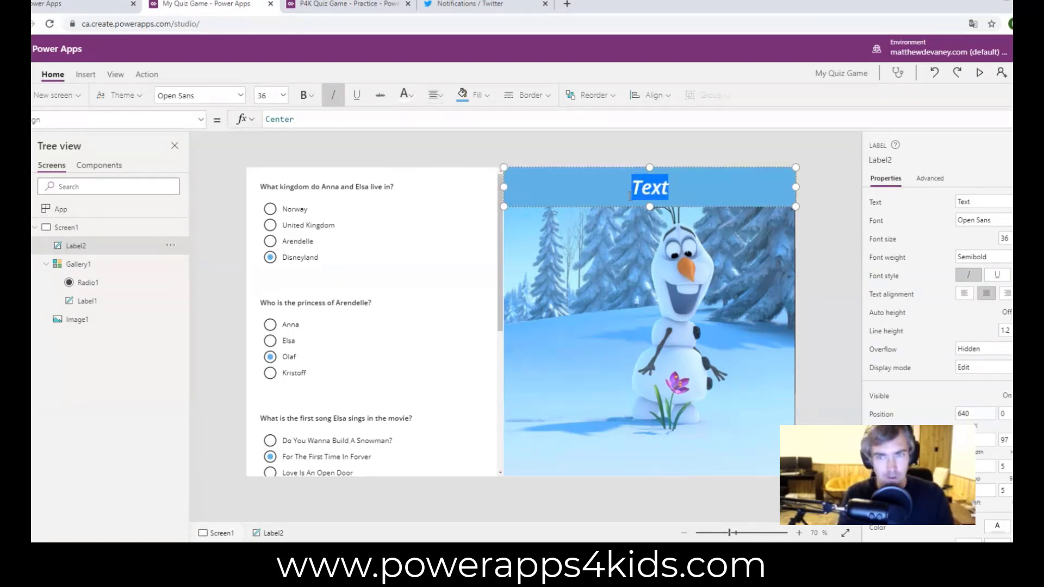
{"action": "left_click", "coordinate": [835, 188]}
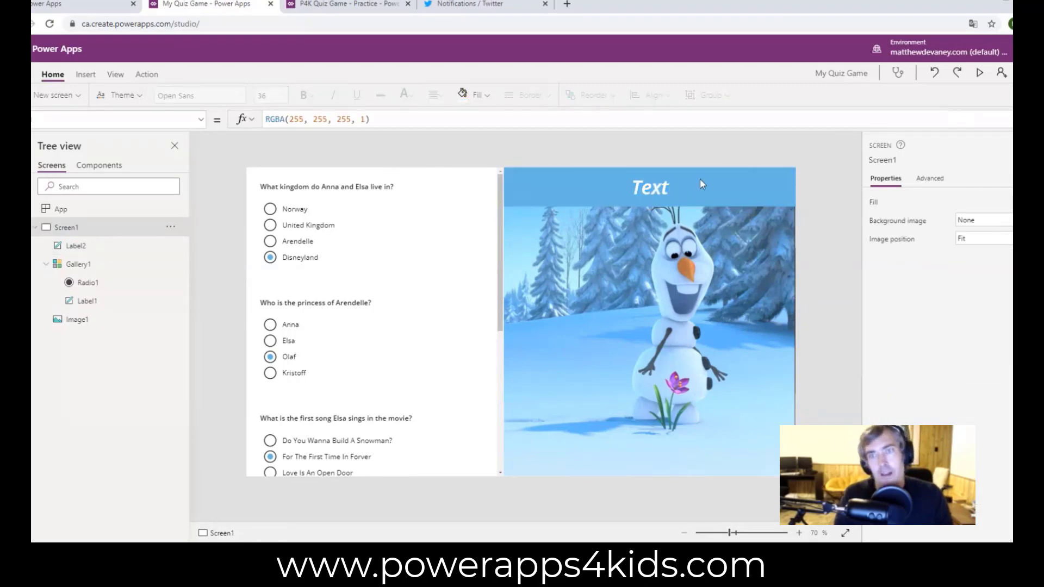
{"action": "double_click", "coordinate": [701, 178]}
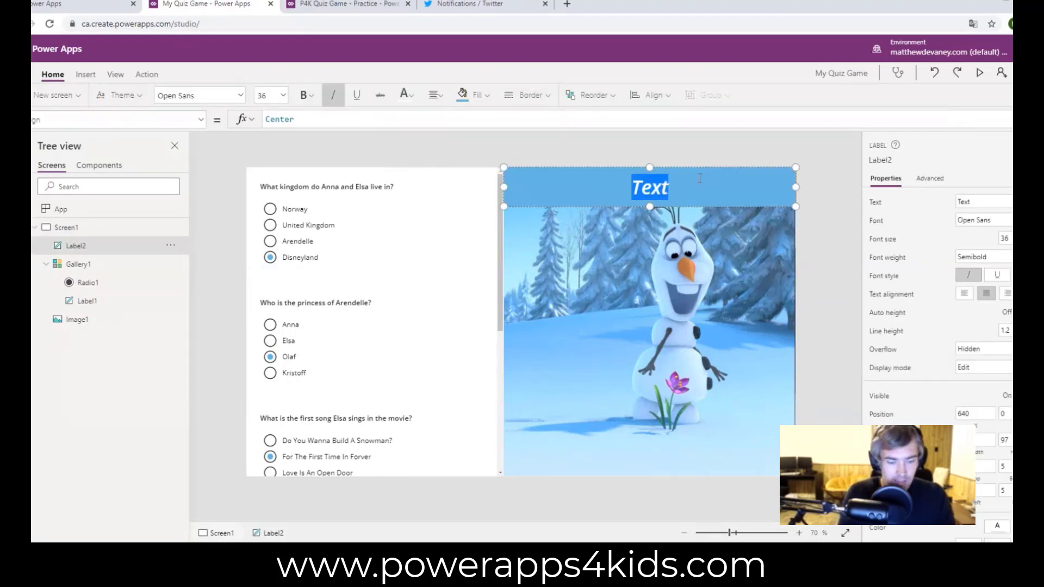
{"action": "type", "text": "Froze"}
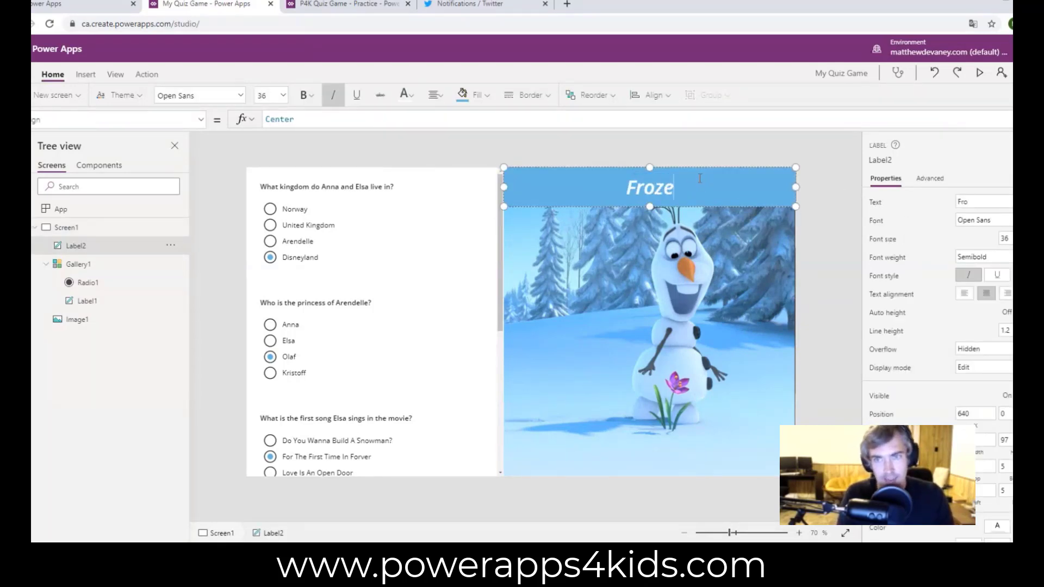
{"action": "type", "text": "n Quiz"}
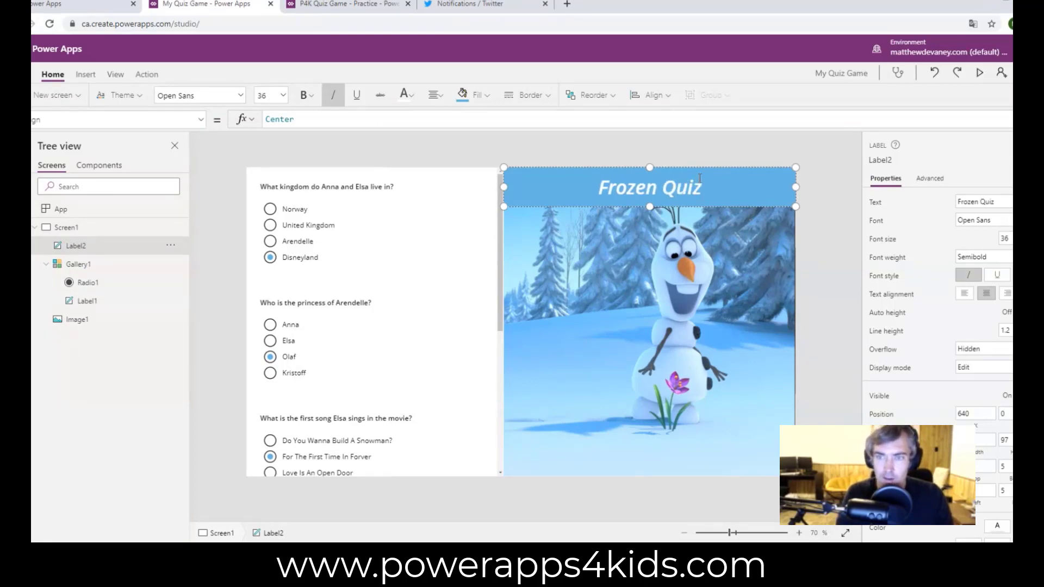
{"action": "left_click", "coordinate": [821, 287]}
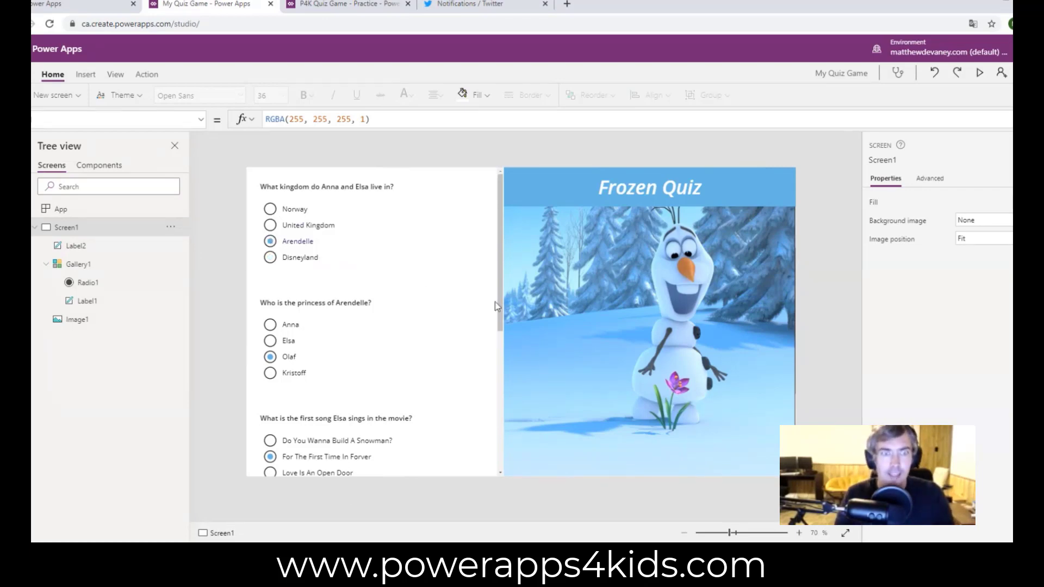
Switch to the running P4K Quiz Game - Practice app and toggle the Frozen Quiz answers on and off to review the button's behaviour
{"action": "left_click", "coordinate": [355, 5]}
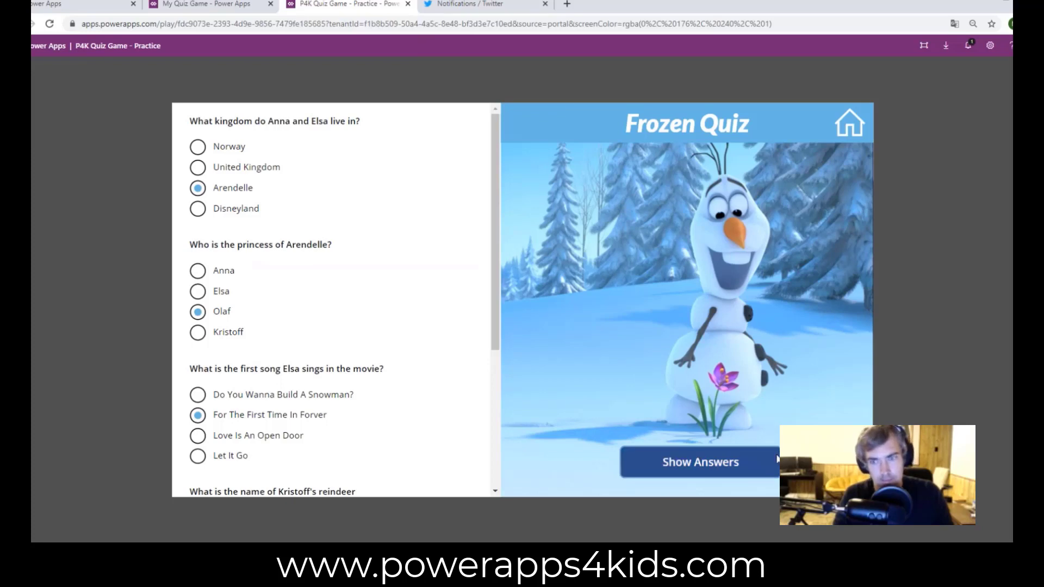
{"action": "left_click", "coordinate": [774, 461]}
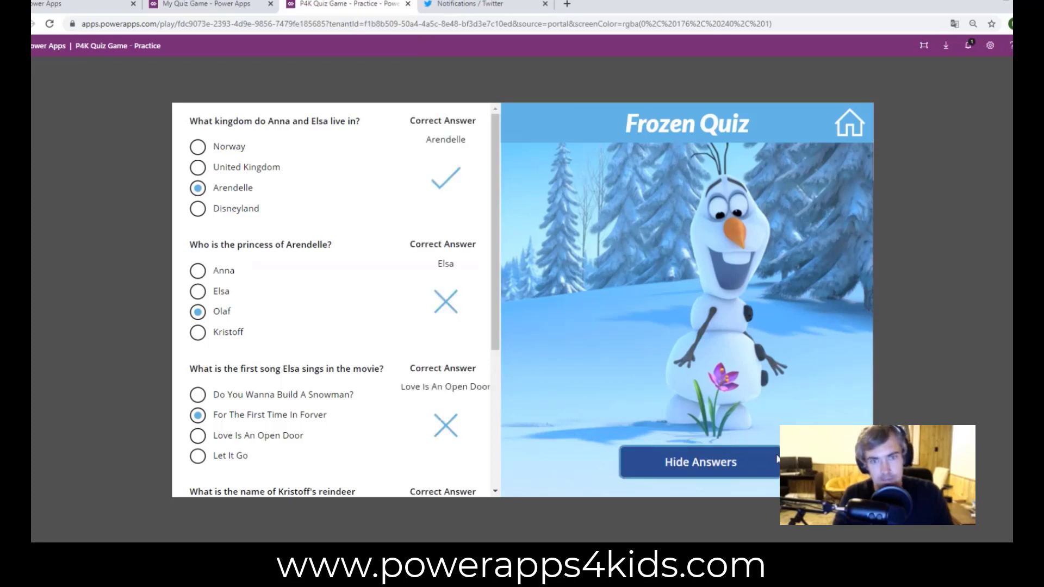
{"action": "left_click", "coordinate": [776, 459]}
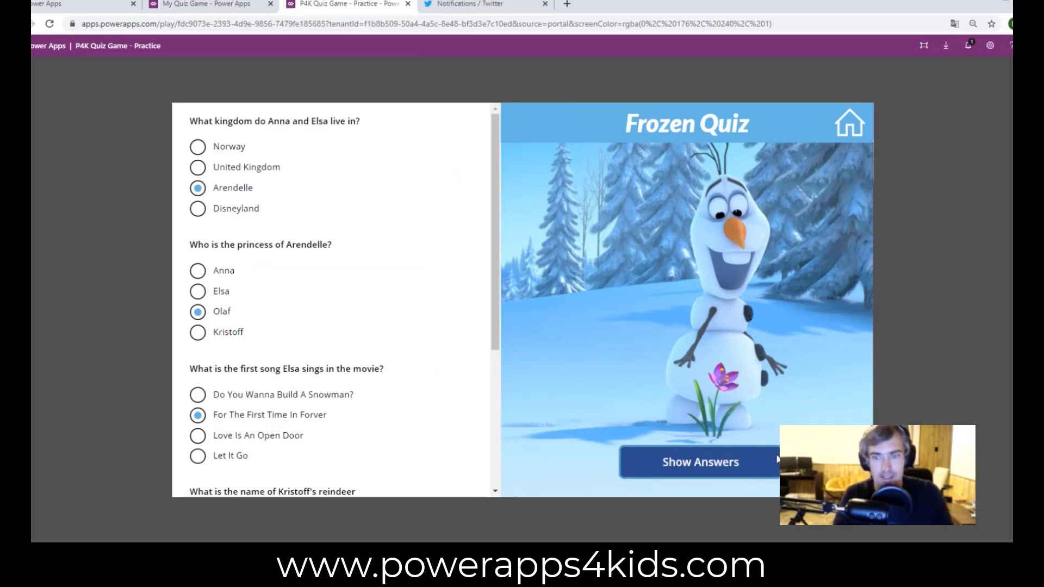
{"action": "left_click", "coordinate": [777, 460]}
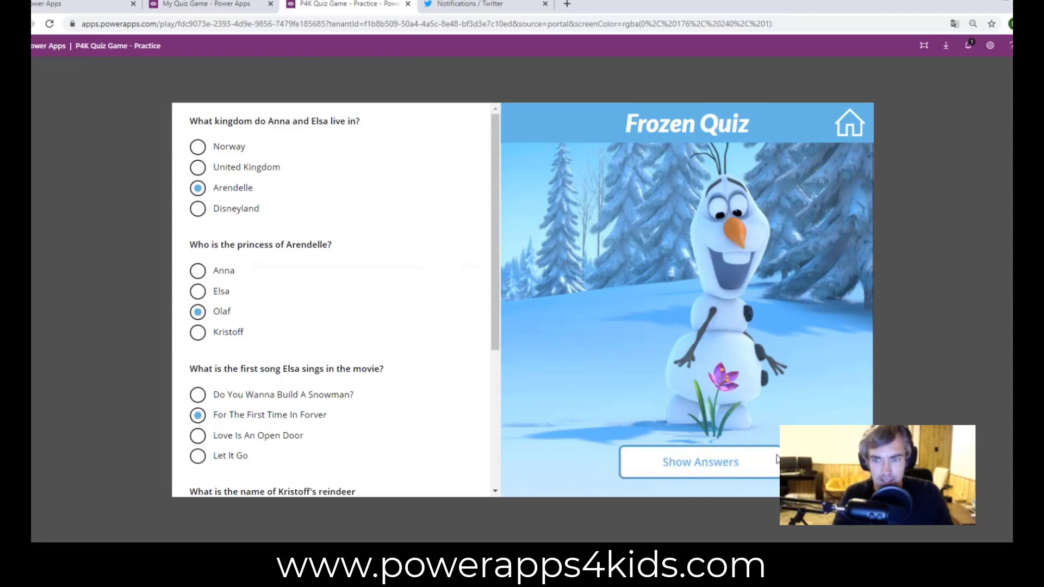
{"action": "left_click", "coordinate": [777, 460]}
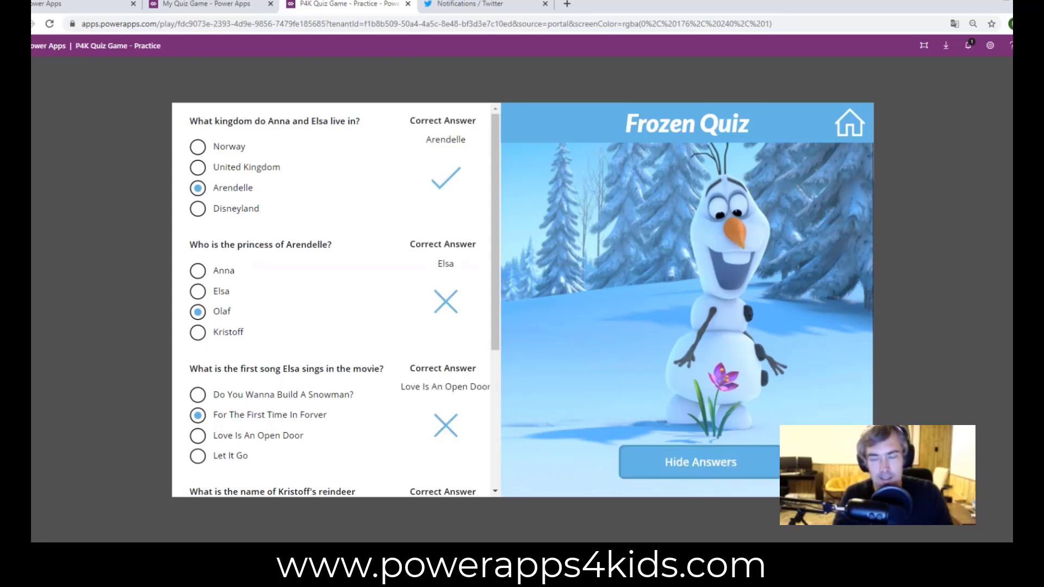
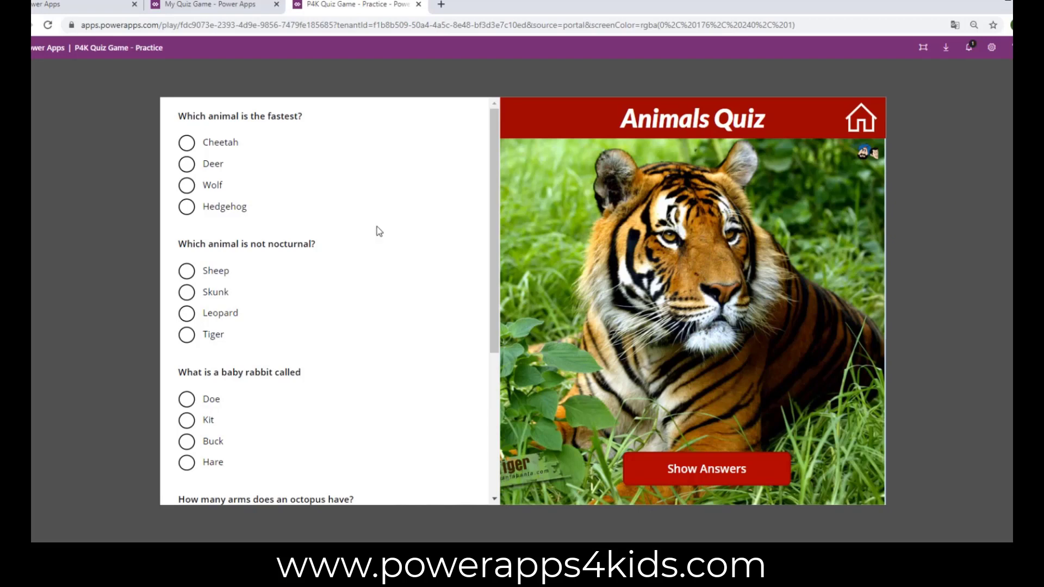
Return from the Animals Quiz to the practice app's home screen and open the Frozen Quiz
{"action": "left_click", "coordinate": [860, 119]}
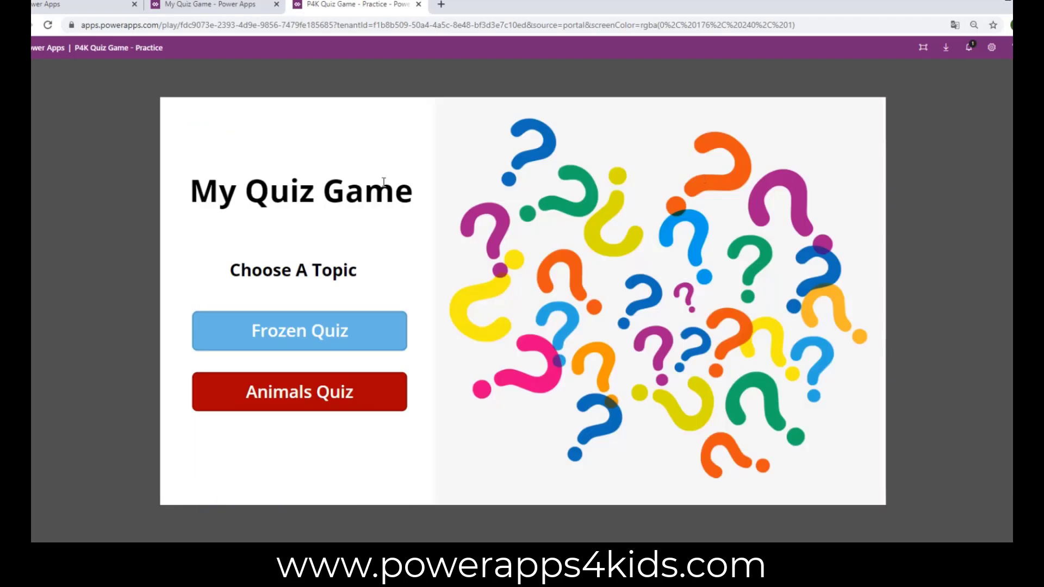
{"action": "left_click", "coordinate": [321, 339]}
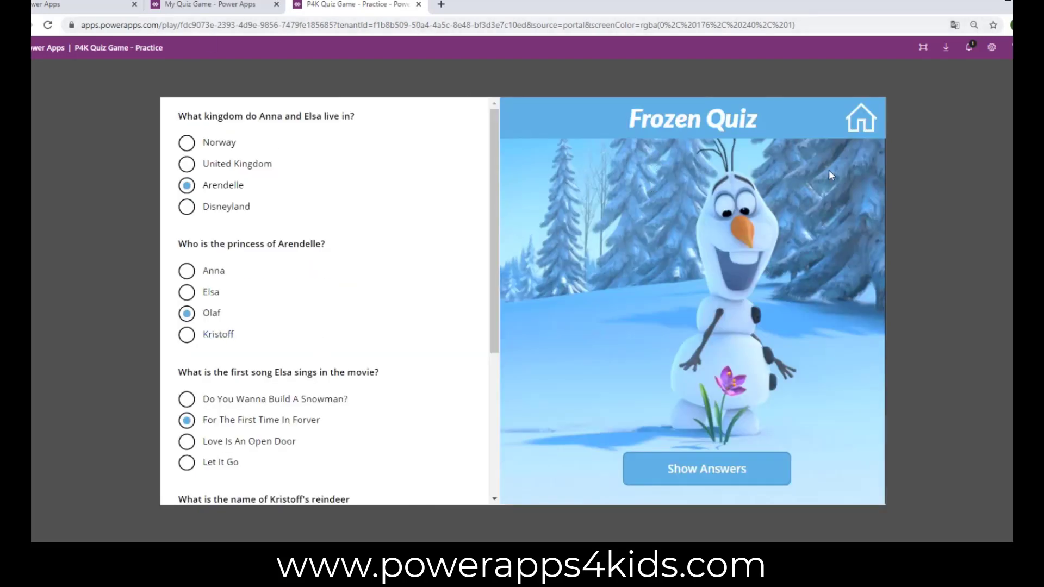
Switch to the QuizGameQuestion.xlsx workbook in Excel and start a new table row with the quiz name "Animals Quiz"
{"action": "left_click", "coordinate": [206, 6]}
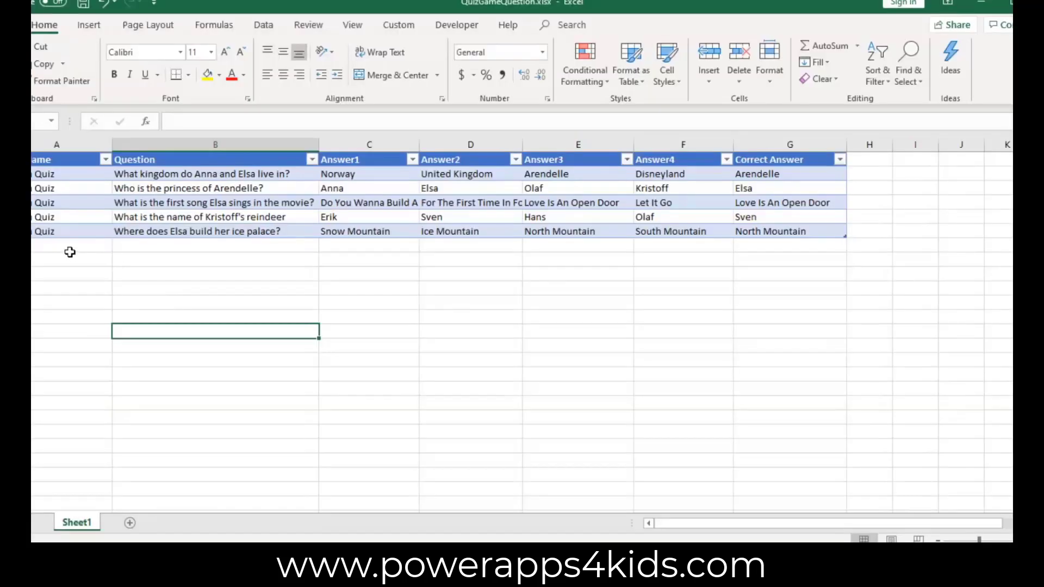
{"action": "left_click", "coordinate": [69, 250]}
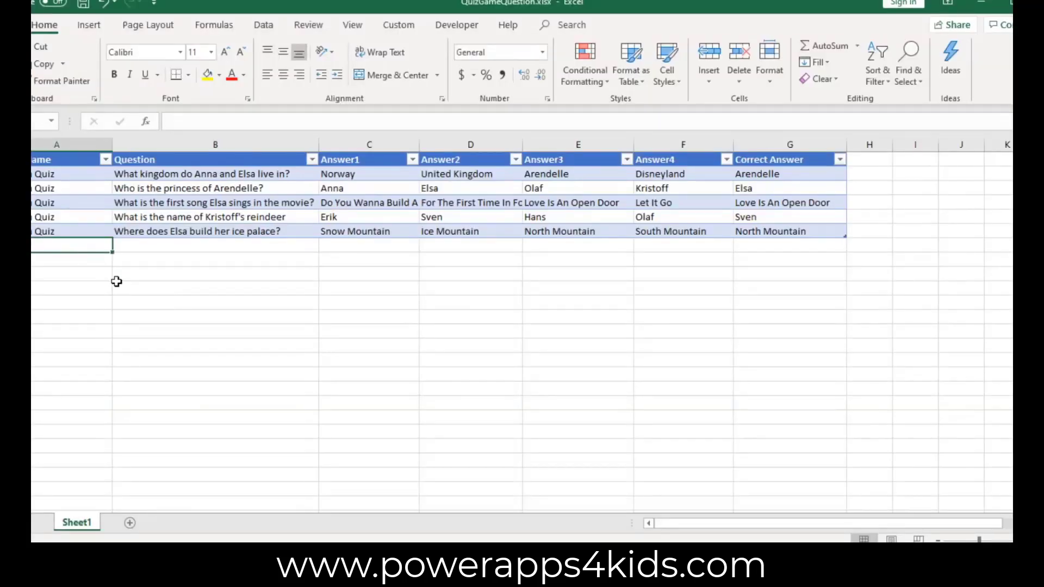
{"action": "type", "text": "Animal Quiz"}
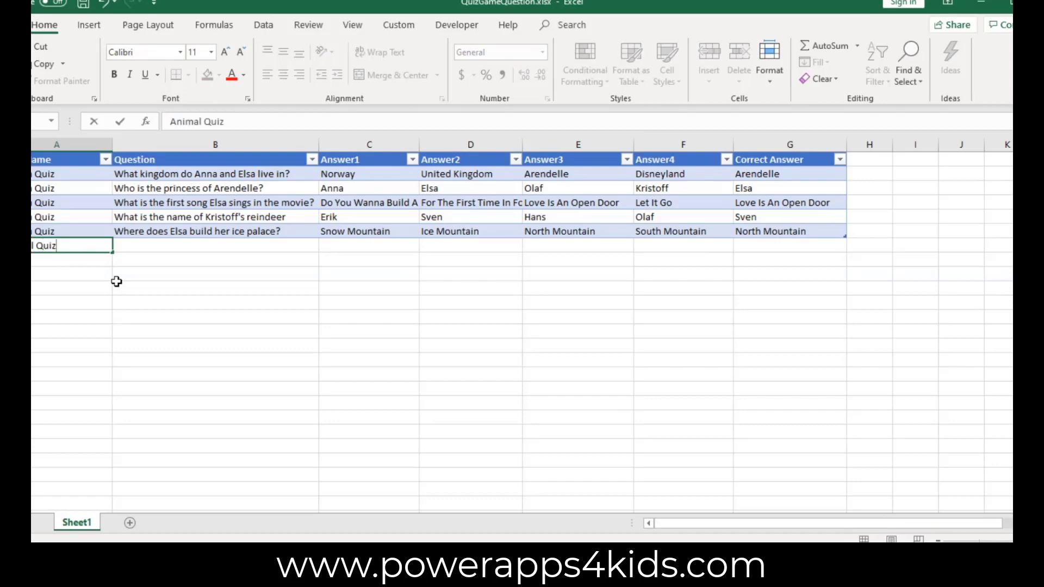
{"action": "key", "text": "ctrl+Return"}
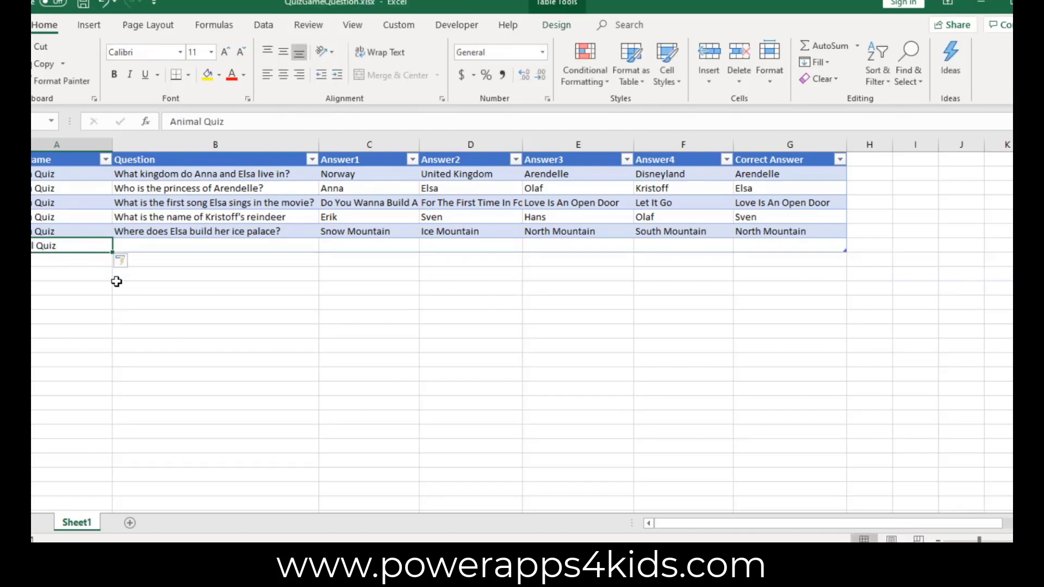
{"action": "left_click", "coordinate": [204, 122]}
{"action": "type", "text": "s"}
Enter "Which animal is the fastest?" as the question for the new Animals Quiz row
{"action": "left_click", "coordinate": [245, 245]}
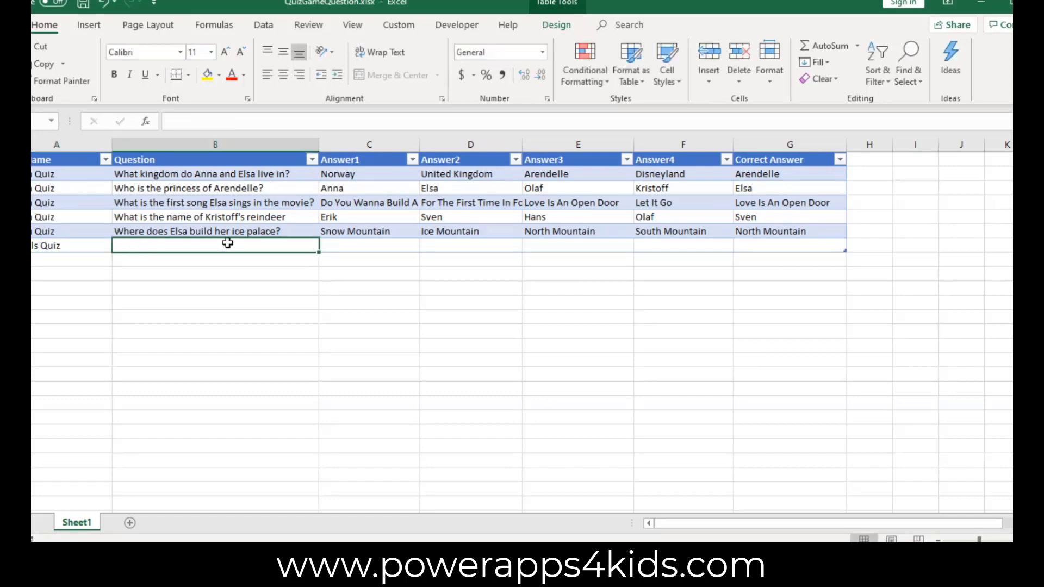
{"action": "type", "text": "Which "}
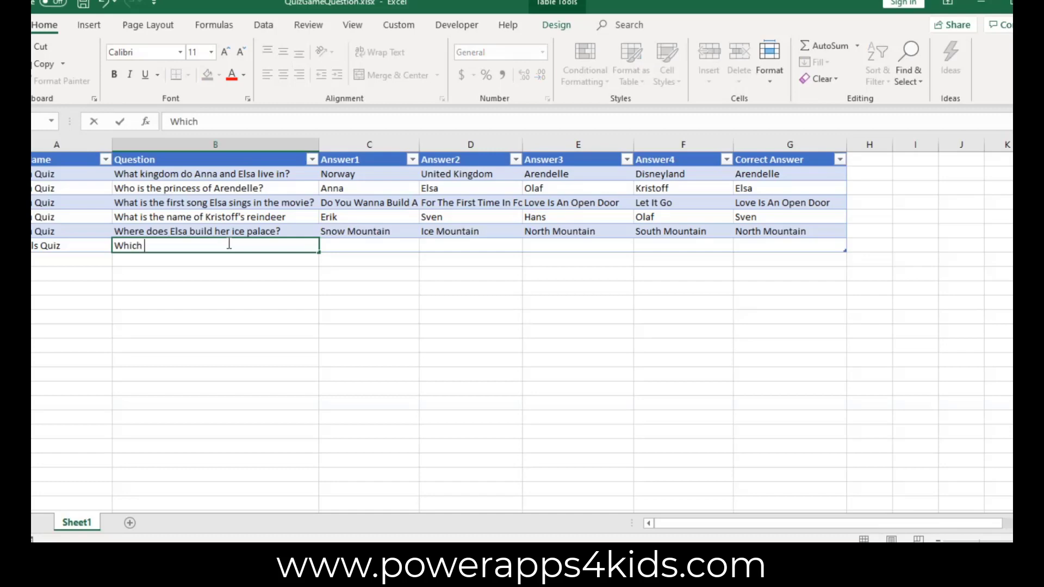
{"action": "type", "text": "animal is the fa"}
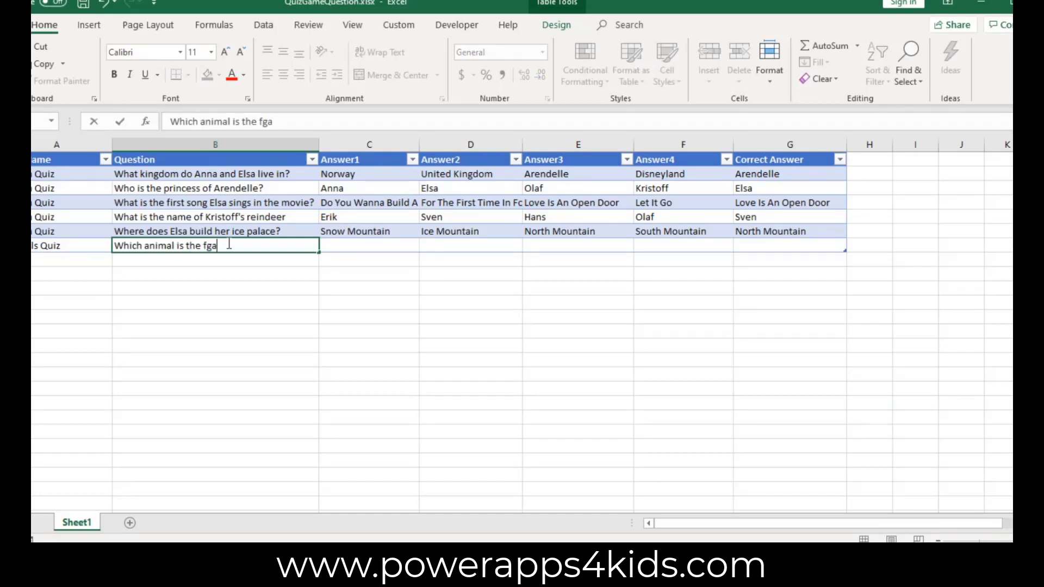
{"action": "type", "text": "stest?"}
{"action": "key", "text": "Tab"}
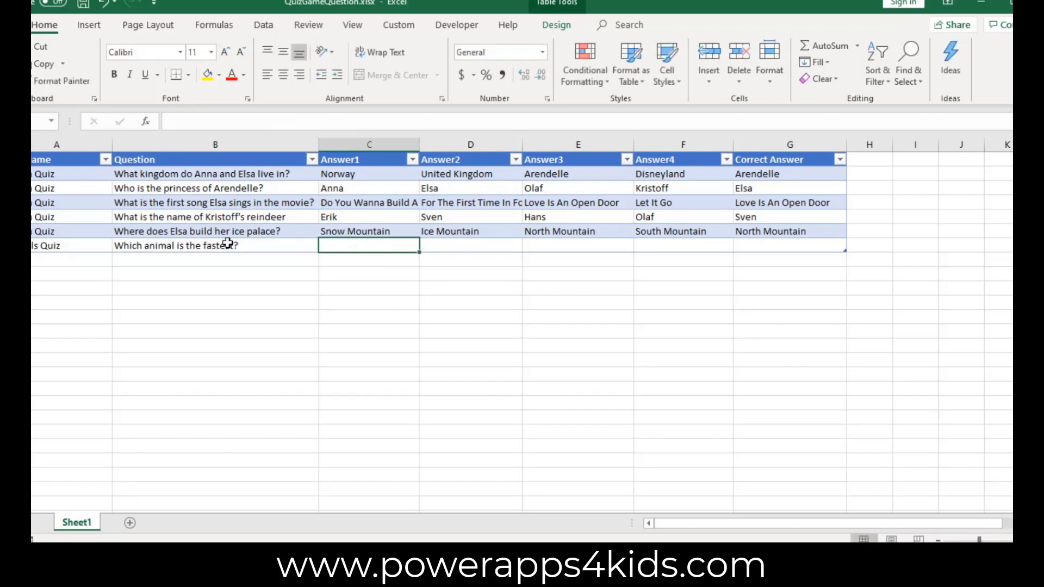
Fill Answer1 to Answer4 of the fastest-animal question with Cheetah, Deer, Wolf and Hedgehog
{"action": "type", "text": "Cheet"}
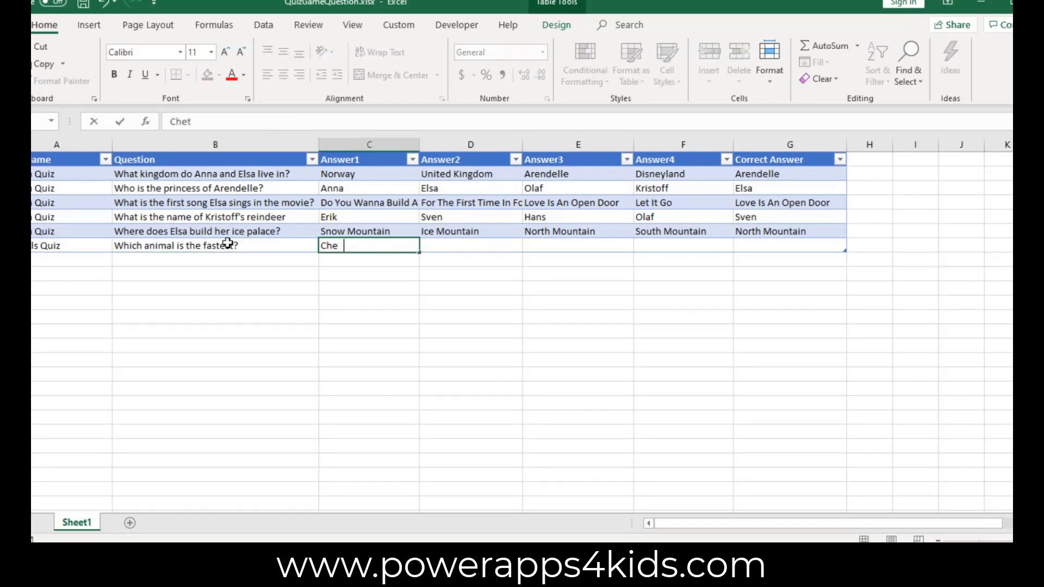
{"action": "type", "text": "ah"}
{"action": "key", "text": "Tab"}
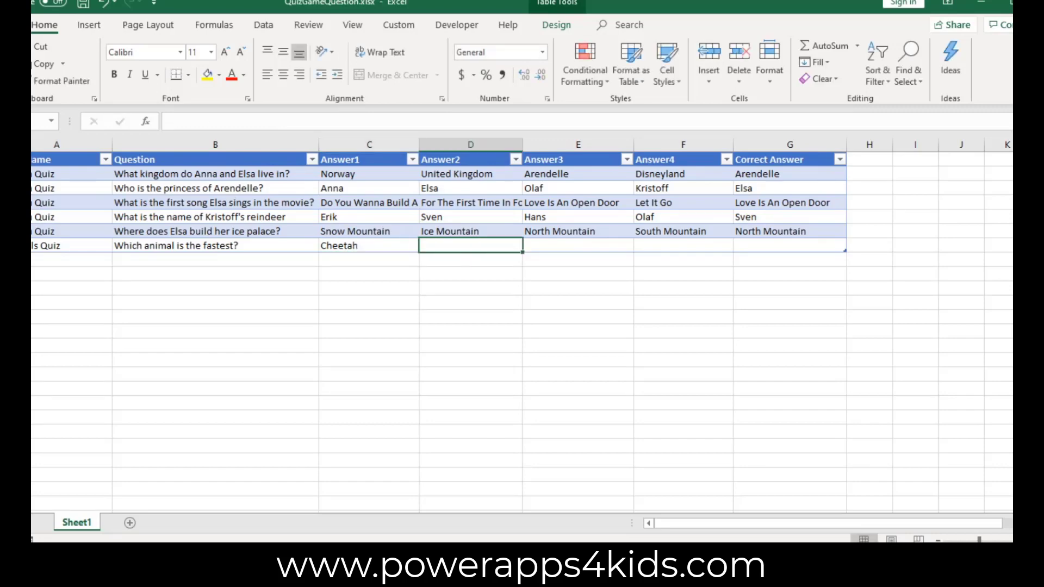
{"action": "left_click", "coordinate": [515, 242]}
{"action": "type", "text": "Deer"}
{"action": "key", "text": "Tab"}
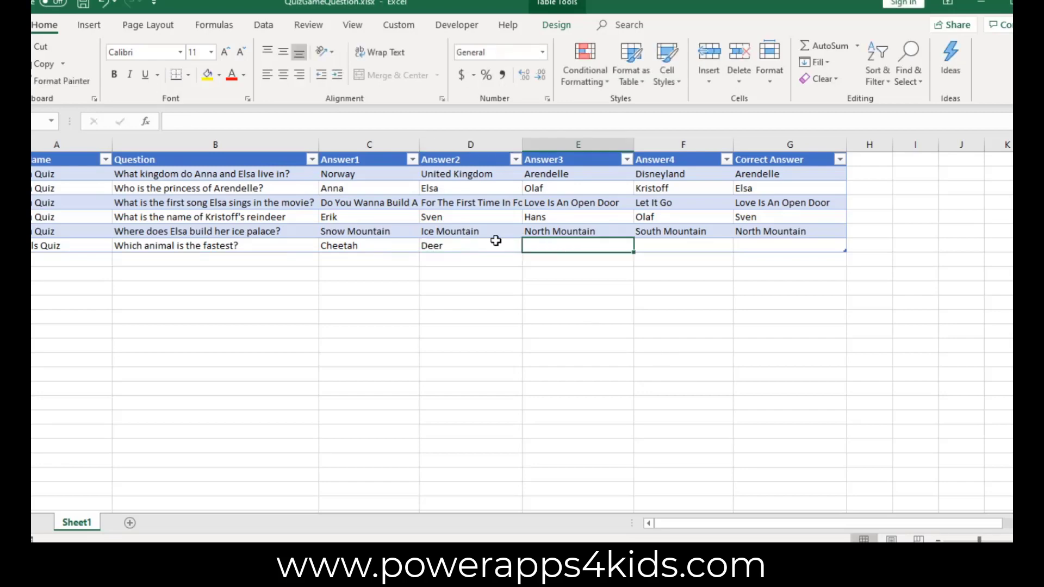
{"action": "type", "text": "Wolf"}
{"action": "key", "text": "Tab"}
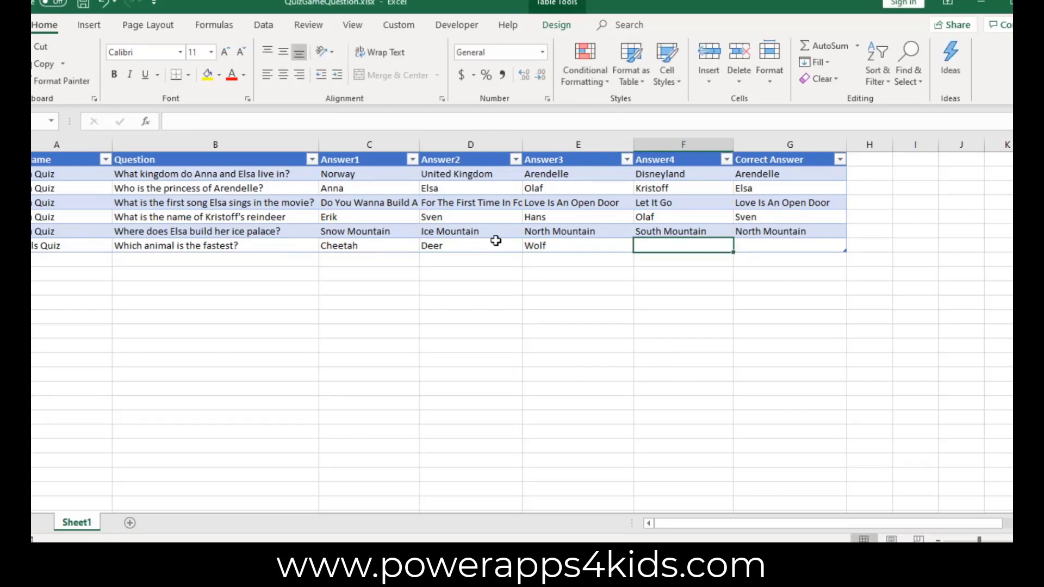
{"action": "type", "text": "Hedge"}
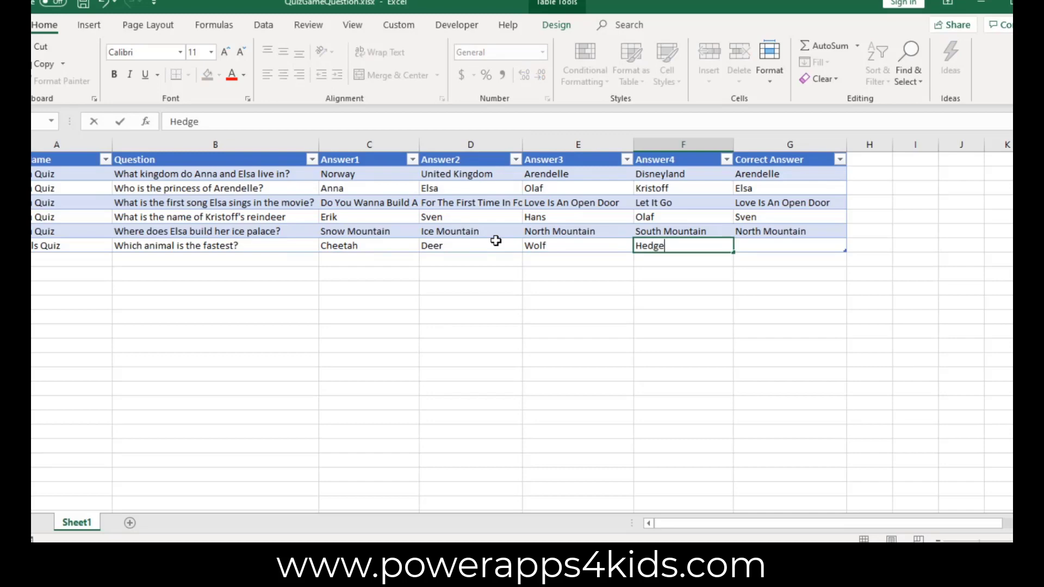
{"action": "type", "text": "hog"}
{"action": "key", "text": "BackSpace"}
{"action": "type", "text": "g"}
{"action": "key", "text": "Tab"}
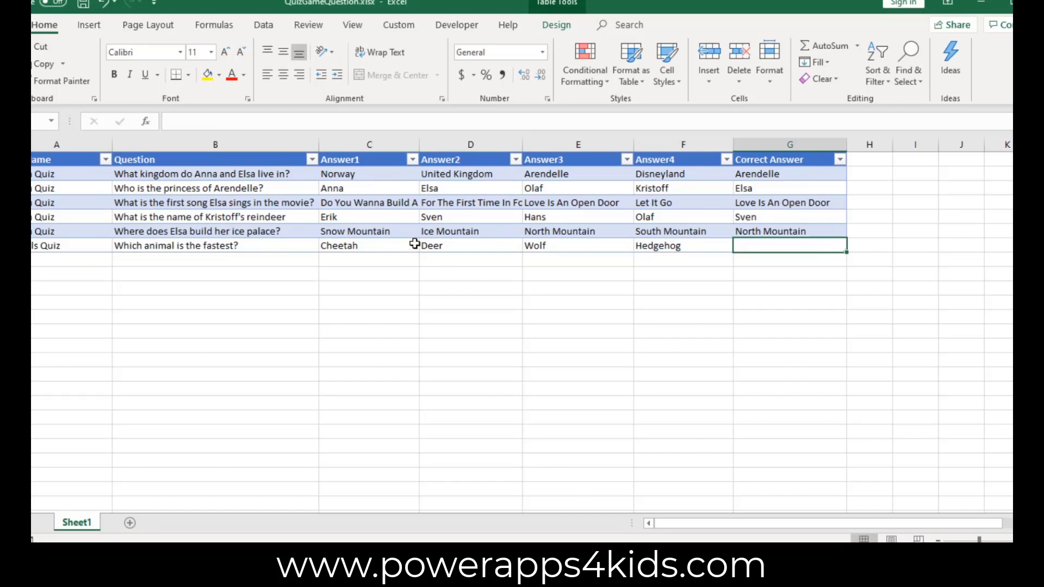
Copy Cheetah from Answer1 into the Correct Answer cell of the Animals Quiz row
{"action": "left_click", "coordinate": [385, 249]}
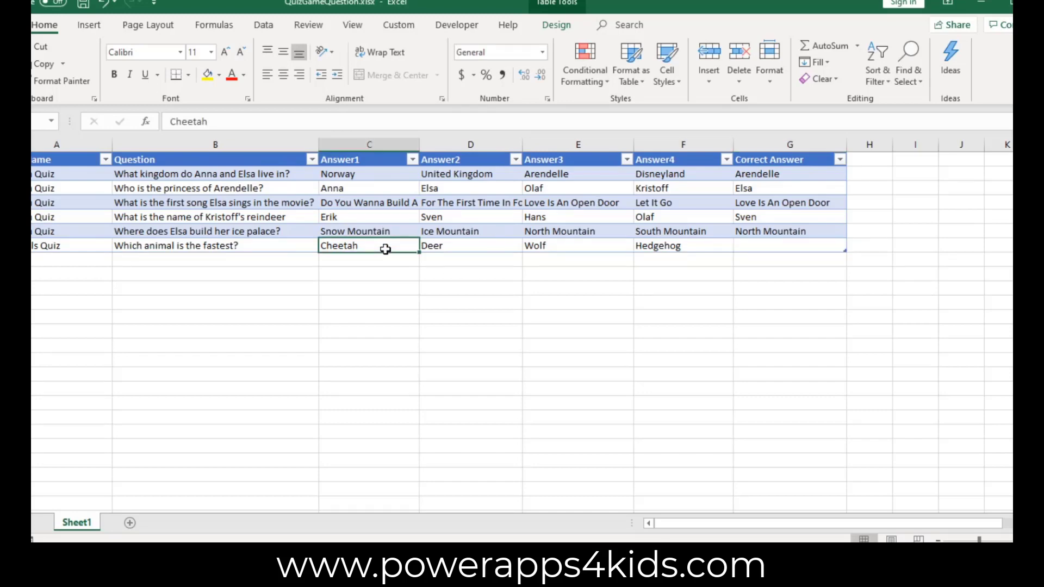
{"action": "right_click", "coordinate": [388, 255]}
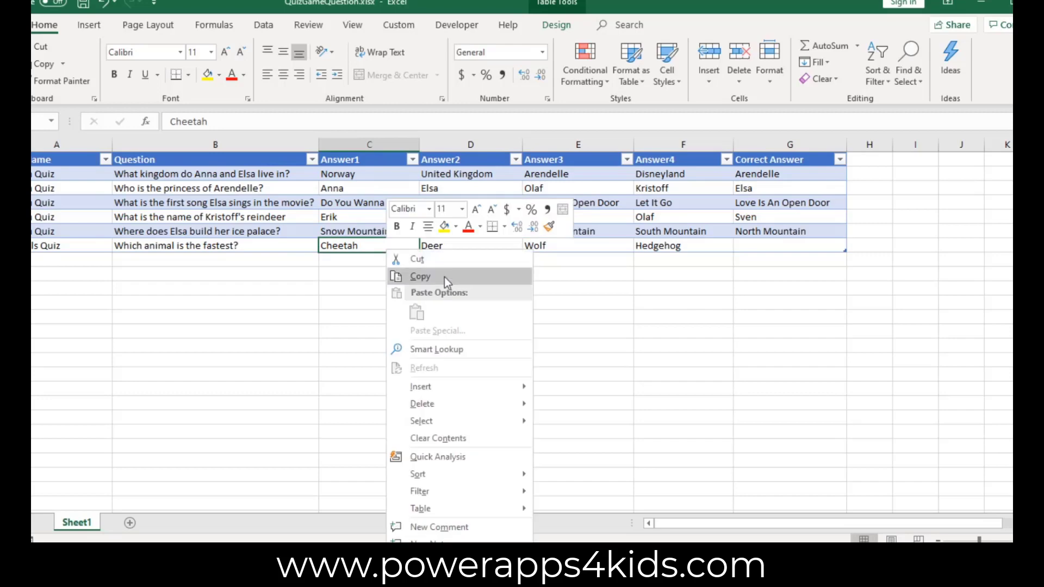
{"action": "left_click", "coordinate": [446, 279]}
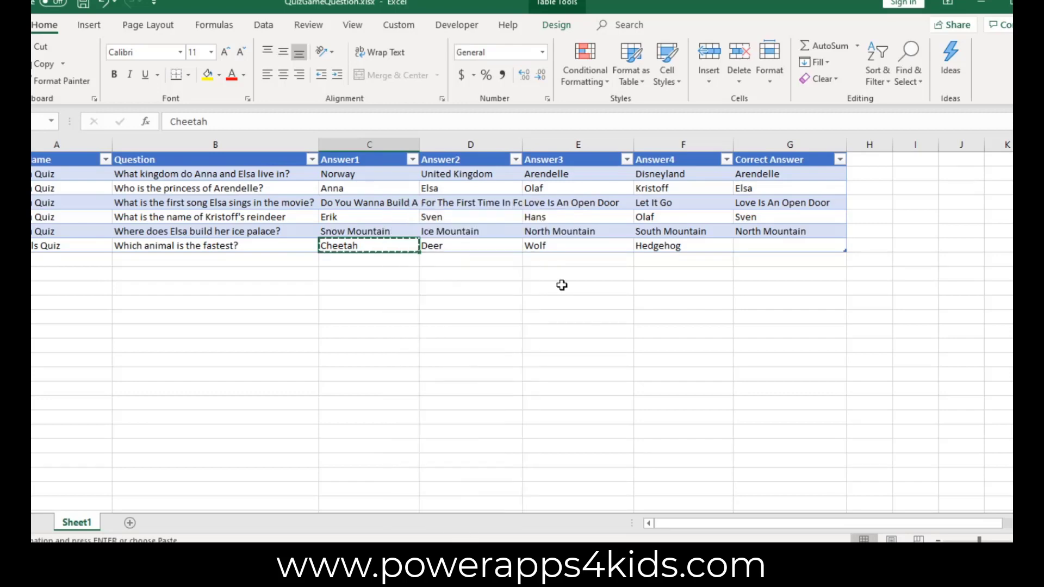
{"action": "right_click", "coordinate": [786, 250]}
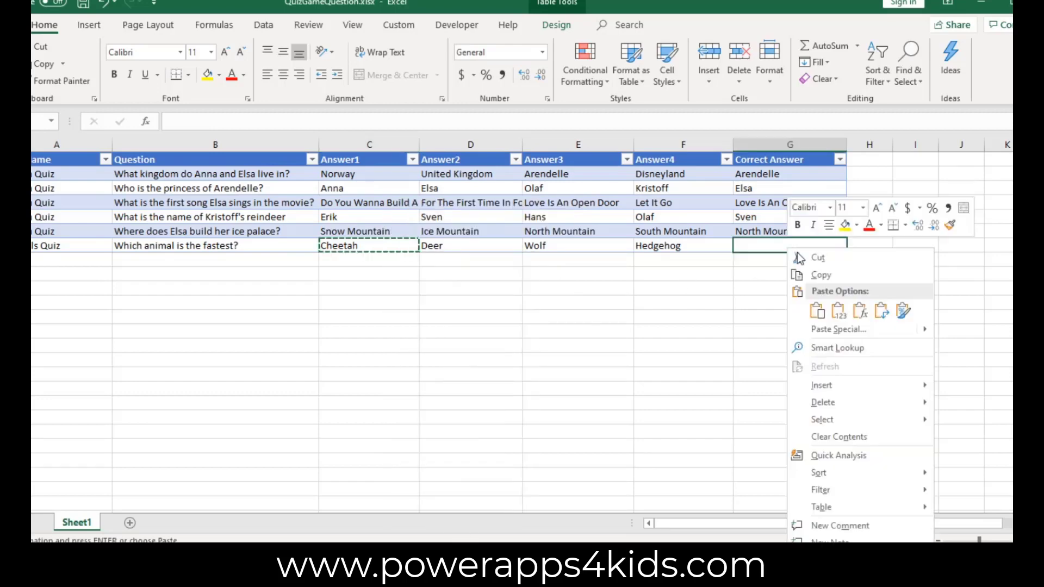
{"action": "left_click", "coordinate": [817, 311]}
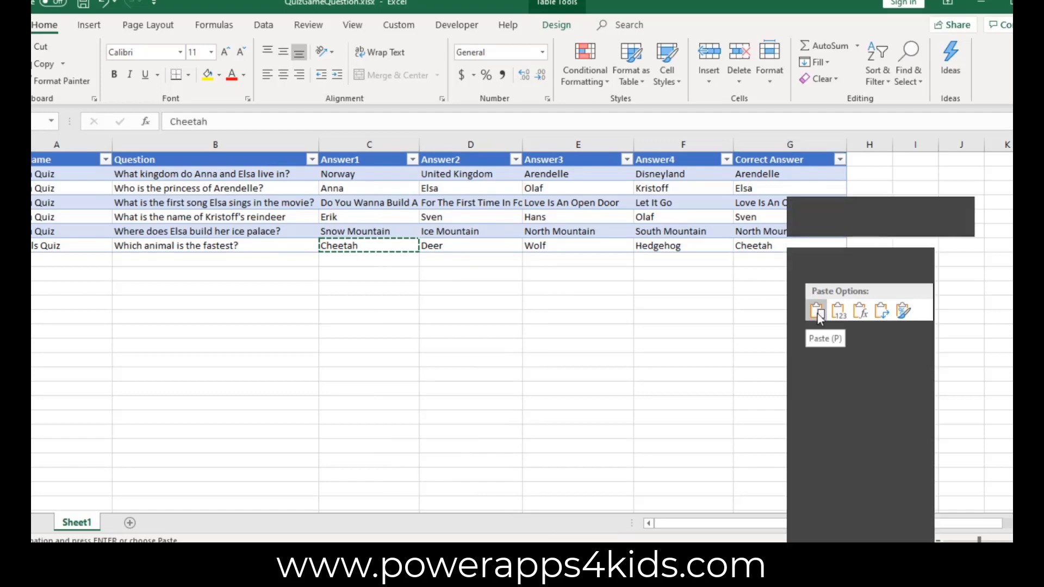
Paste the copied cells directly below the Animals Quiz row, starting in column A
{"action": "left_click", "coordinate": [753, 286]}
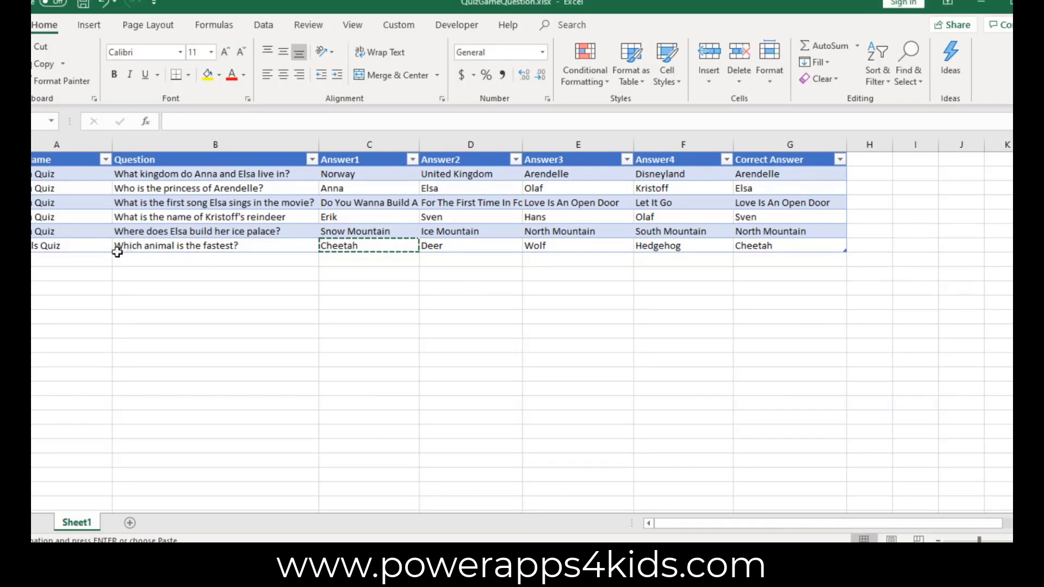
{"action": "right_click", "coordinate": [84, 265]}
{"action": "left_click", "coordinate": [139, 318]}
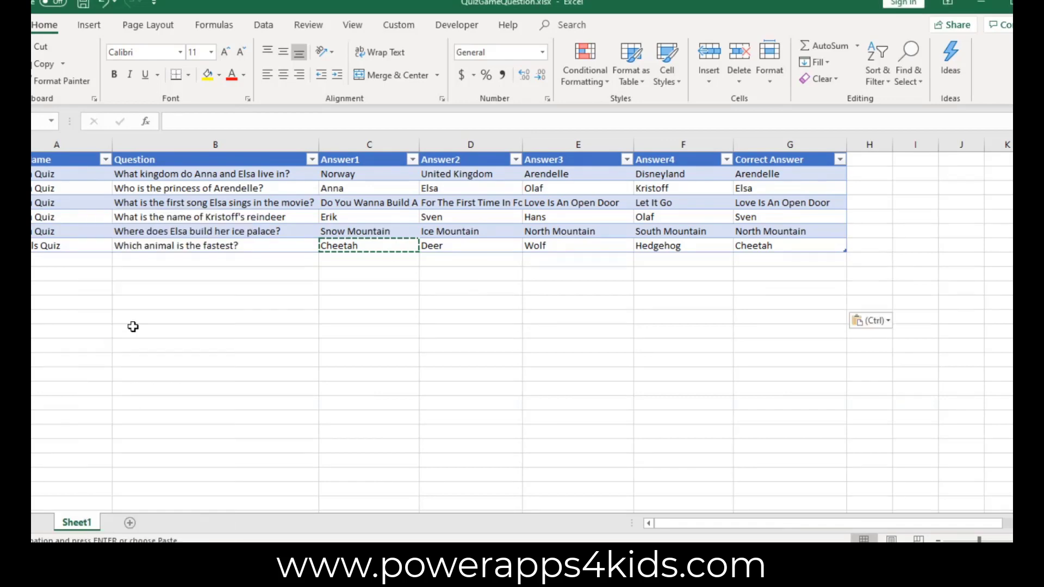
{"action": "left_click", "coordinate": [514, 300]}
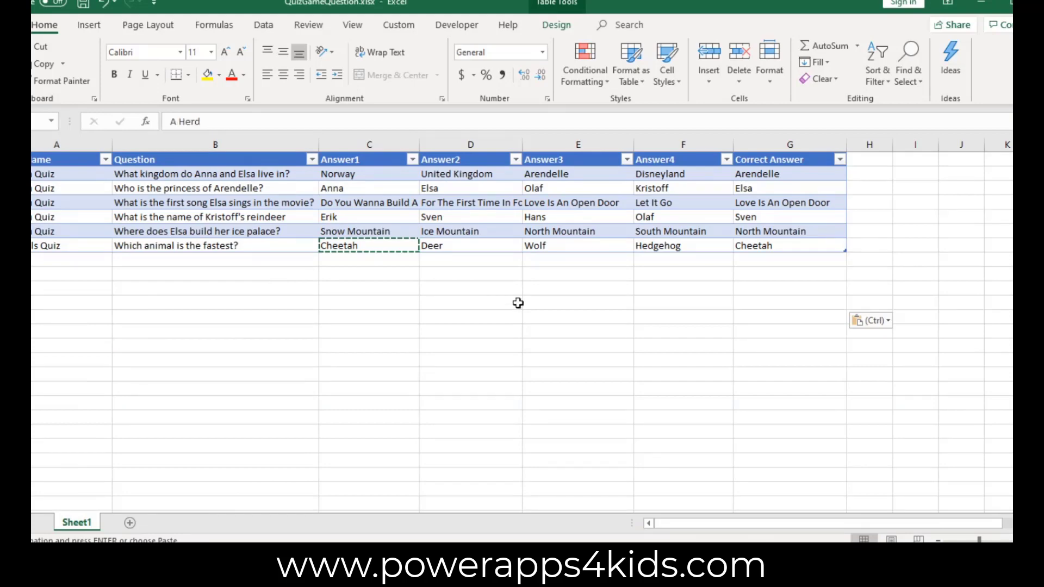
{"action": "left_click", "coordinate": [165, 303]}
{"action": "left_click", "coordinate": [31, 25]}
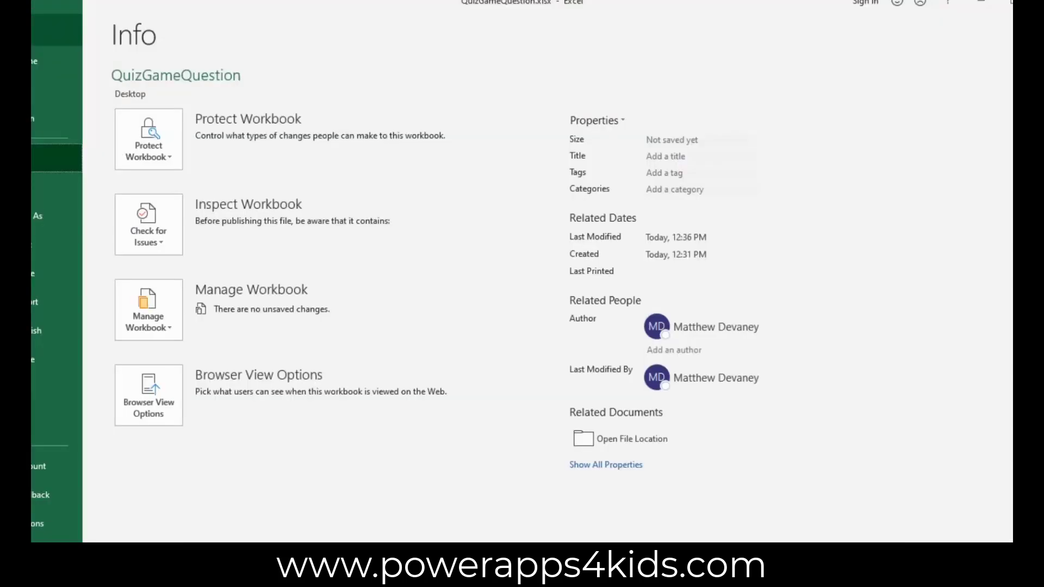
{"action": "key", "text": "Escape"}
{"action": "left_click", "coordinate": [163, 377]}
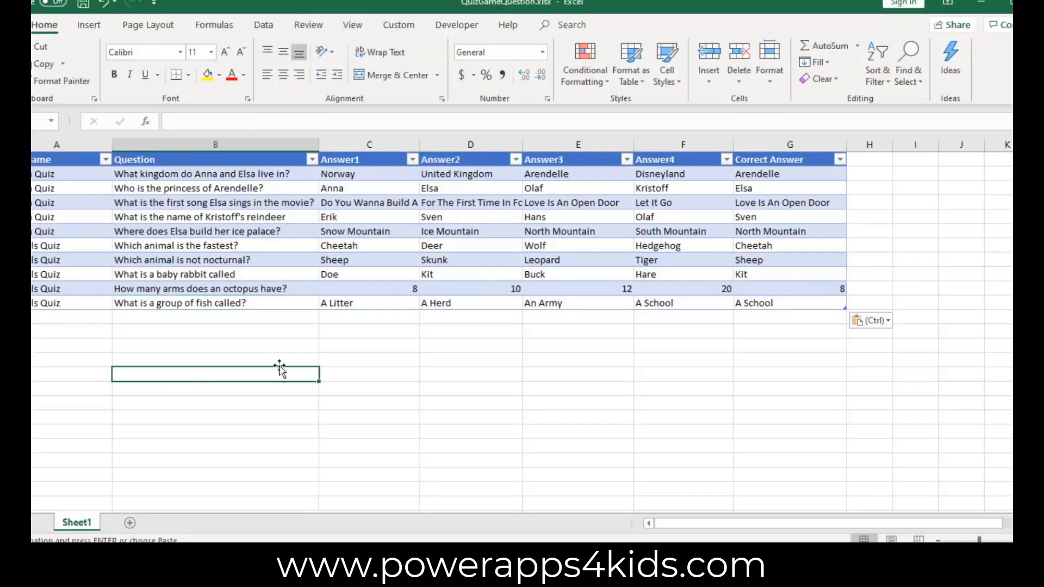
{"action": "left_click", "coordinate": [408, 331]}
Look over the pasted Animals Quiz questions in the Question column and save the workbook
{"action": "left_click", "coordinate": [256, 246]}
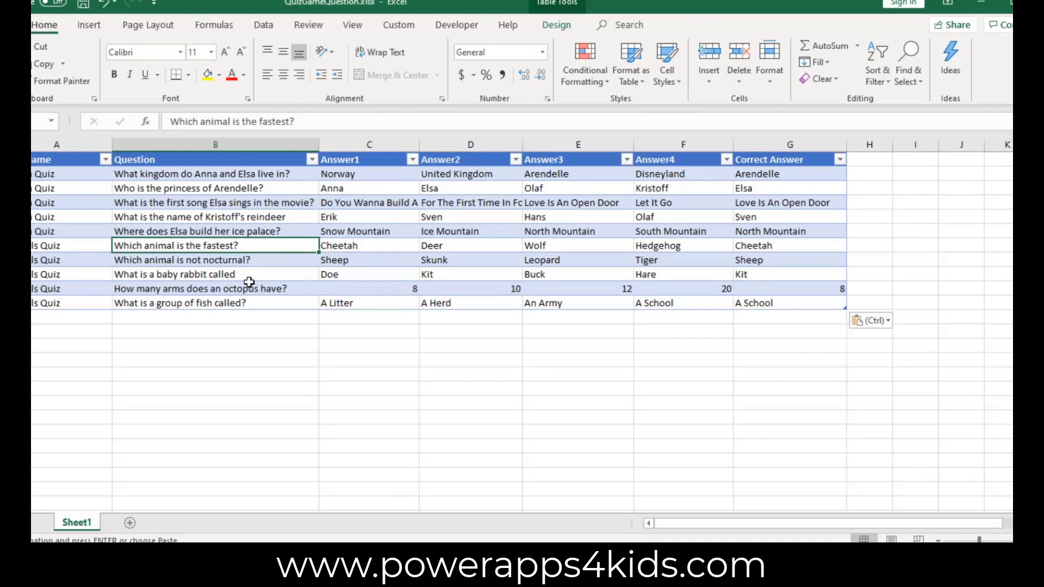
{"action": "left_click", "coordinate": [240, 277]}
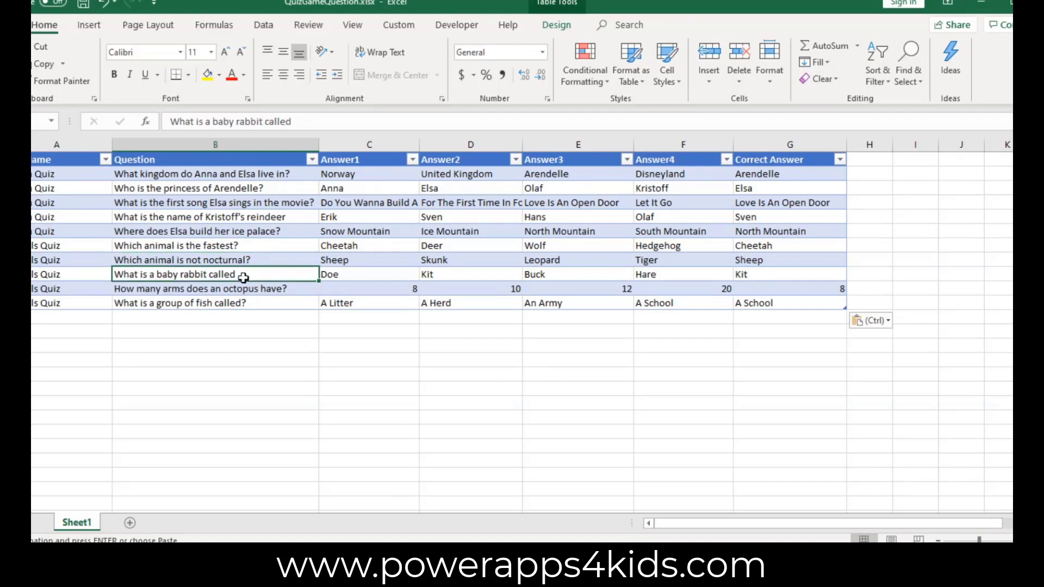
{"action": "left_click", "coordinate": [261, 290]}
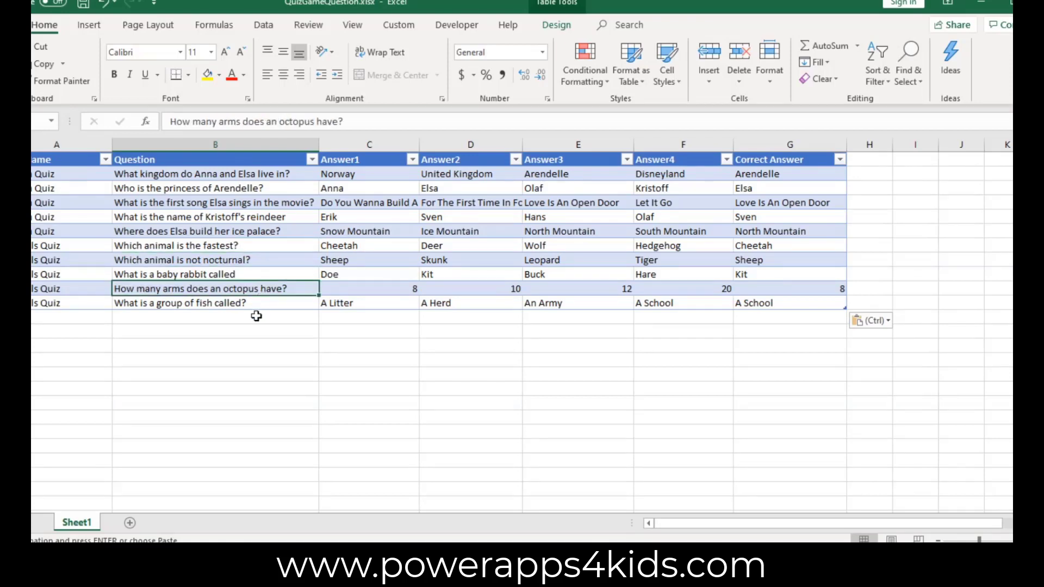
{"action": "left_click", "coordinate": [255, 305]}
{"action": "left_click", "coordinate": [266, 344]}
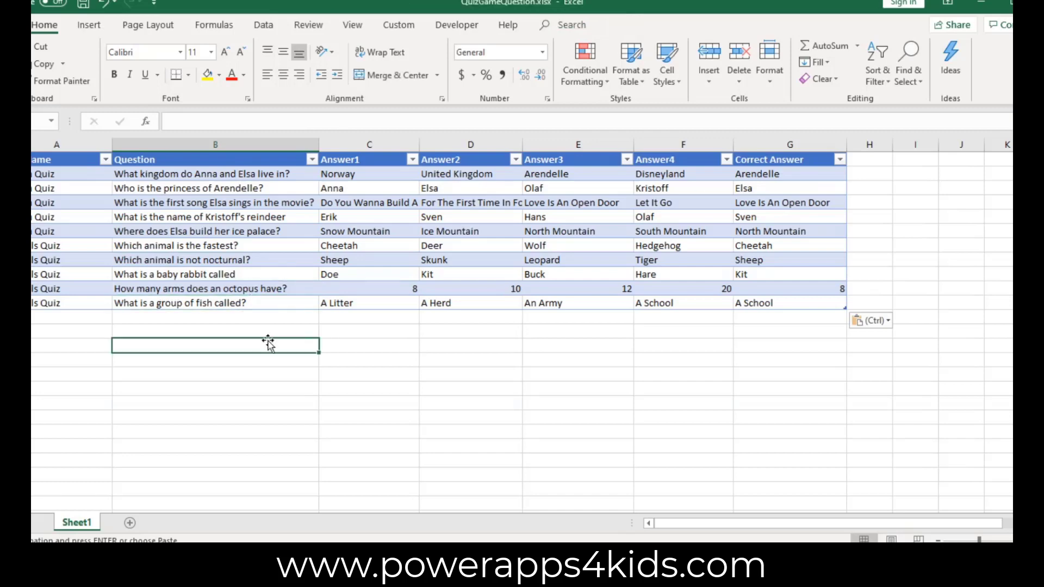
{"action": "left_click", "coordinate": [247, 303]}
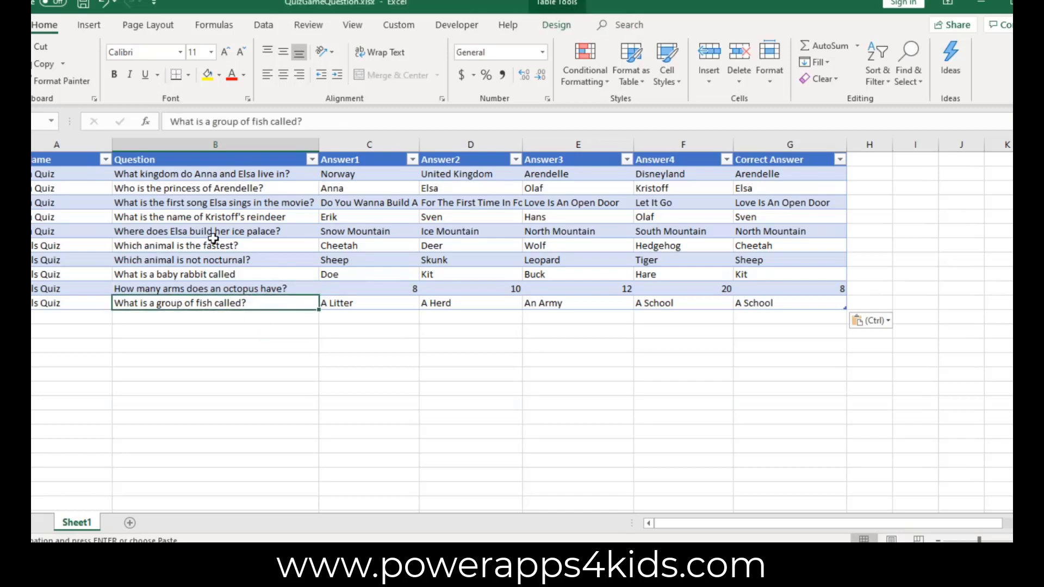
{"action": "left_click", "coordinate": [84, 6]}
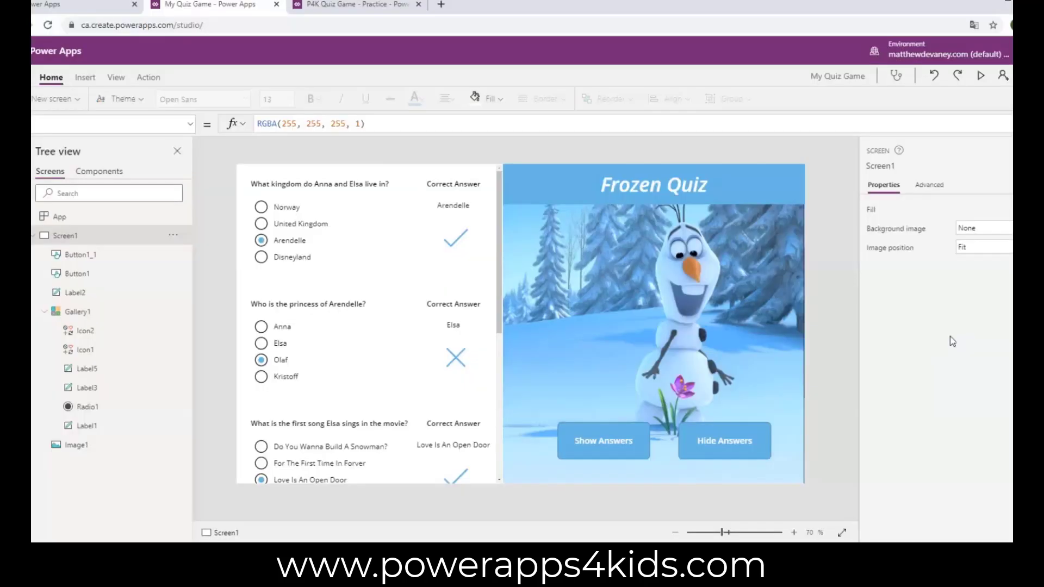
Show the data sources of the My Quiz Game app in Power Apps Studio
{"action": "left_click", "coordinate": [44, 311]}
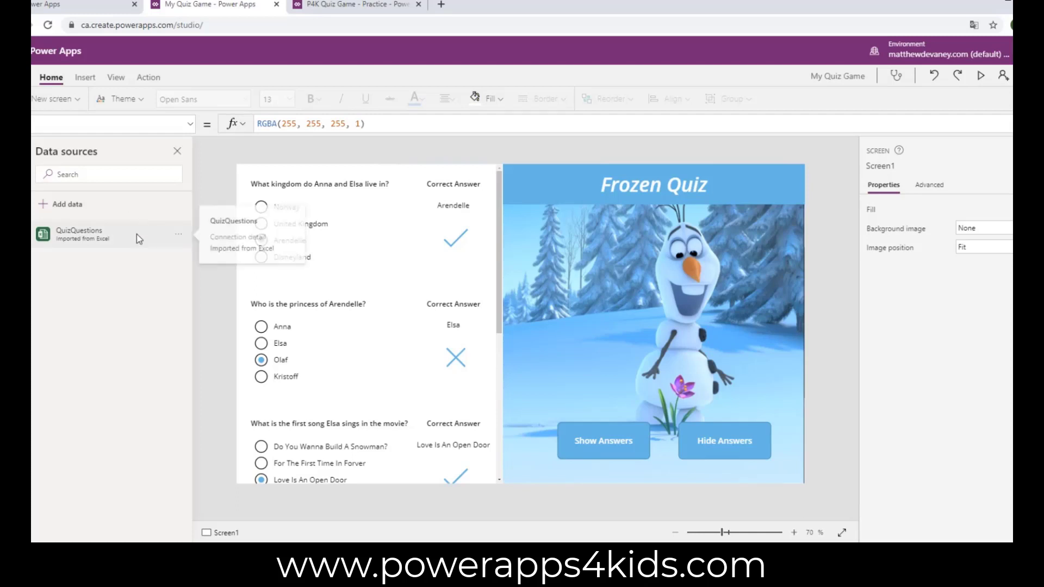
{"action": "left_click", "coordinate": [97, 177]}
{"action": "type", "text": "import"}
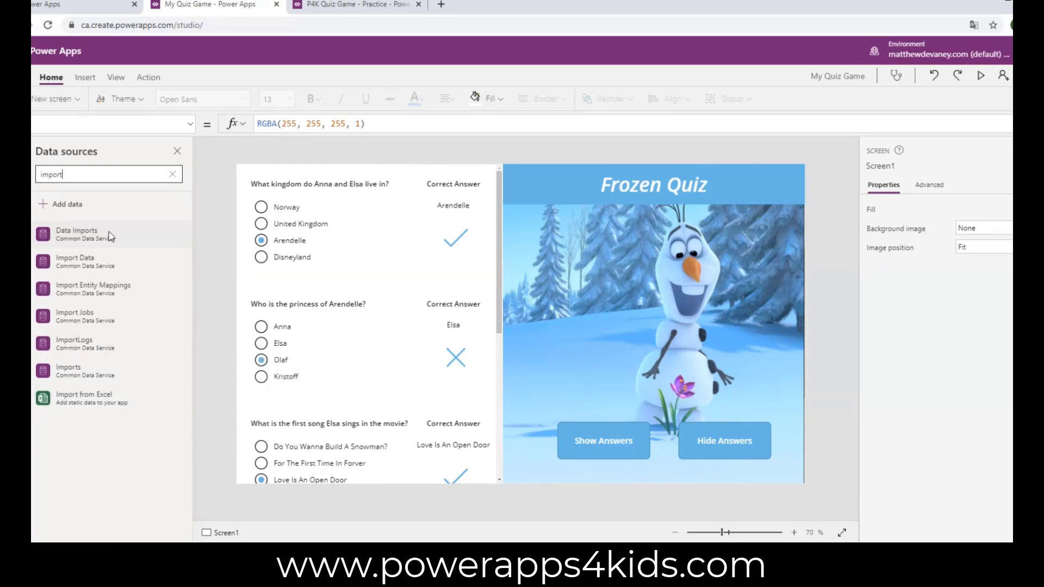
{"action": "left_click", "coordinate": [172, 174]}
Remove the QuizQuestions data source from the app
{"action": "mouse_move", "coordinate": [164, 239]}
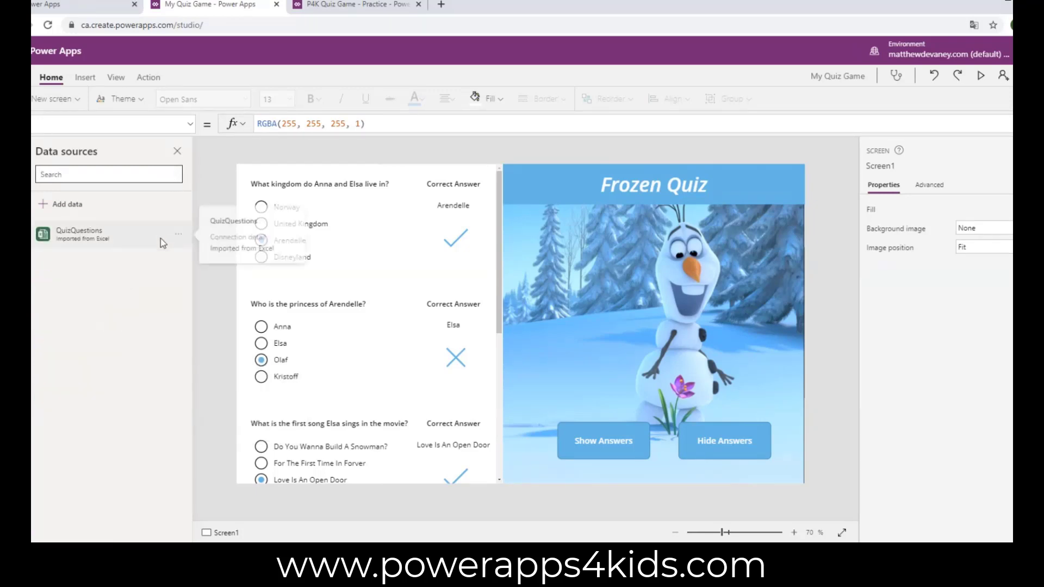
{"action": "left_click", "coordinate": [178, 234]}
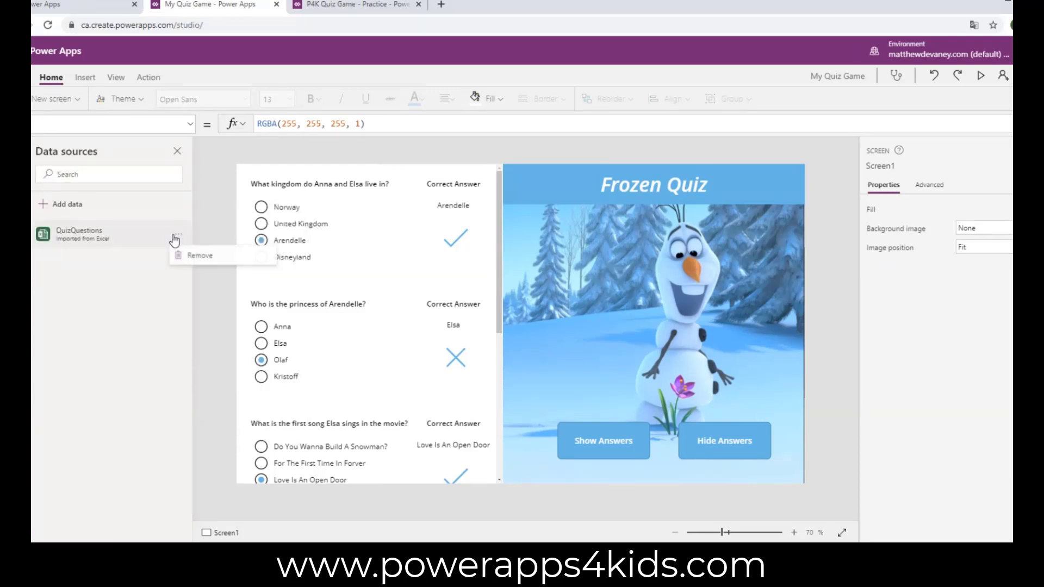
{"action": "left_click", "coordinate": [195, 257]}
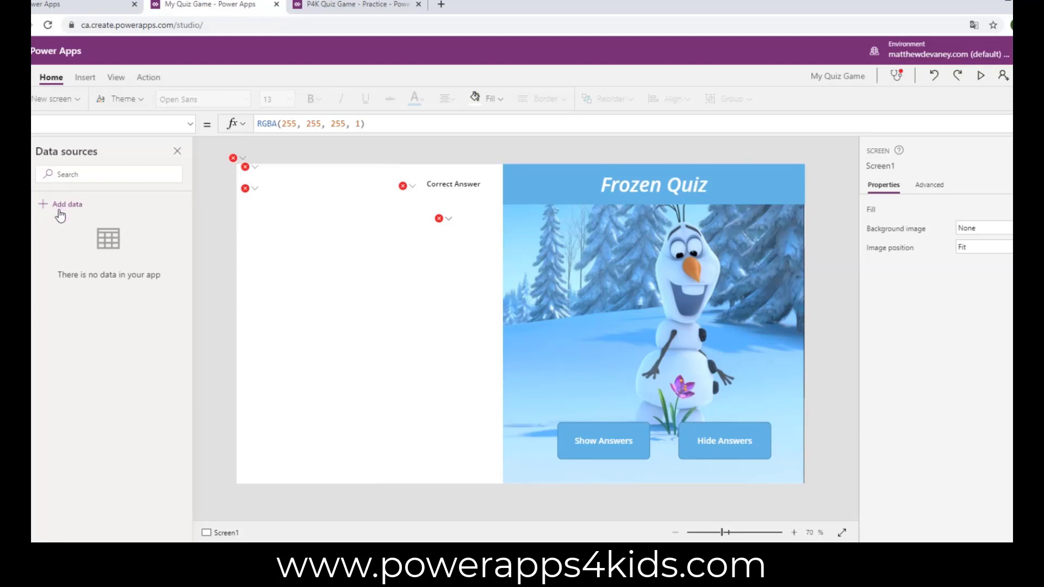
Add an Import from Excel data source using QuizGameQuestion.xlsx on the Desktop and connect its QuizQuestions table
{"action": "left_click", "coordinate": [62, 205]}
{"action": "left_click", "coordinate": [159, 122]}
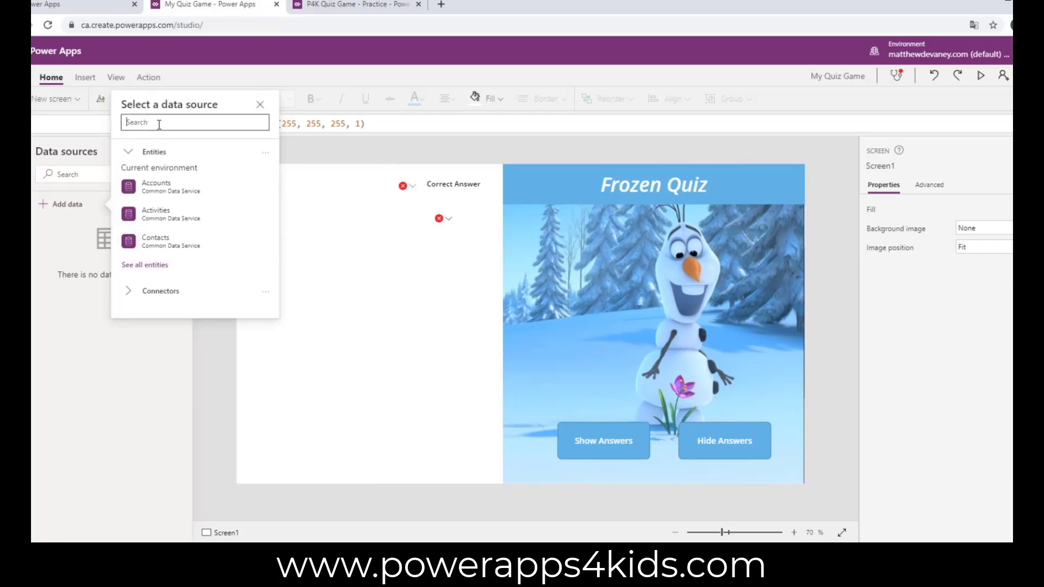
{"action": "type", "text": "excel"}
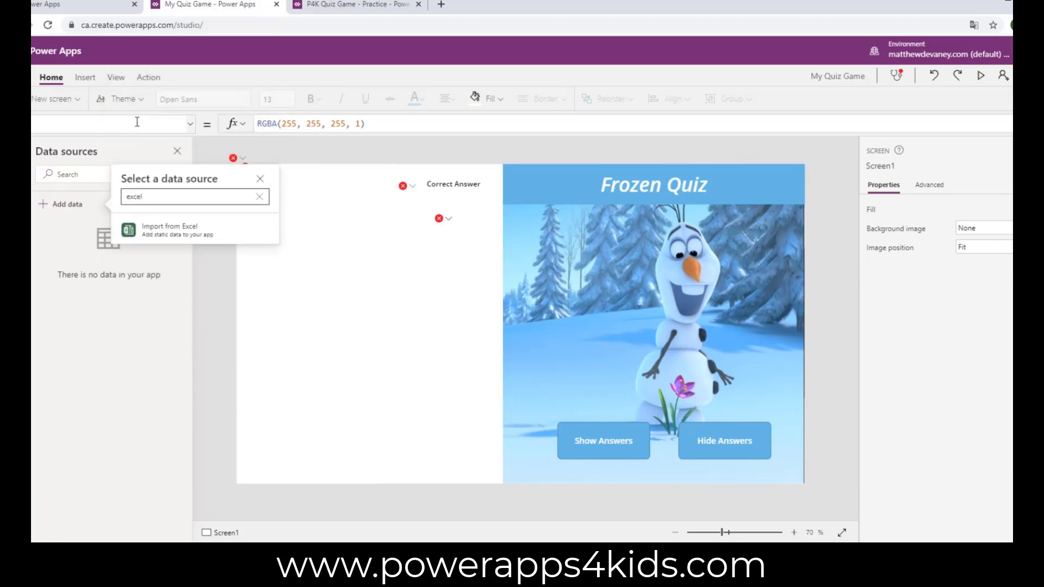
{"action": "left_click", "coordinate": [205, 226]}
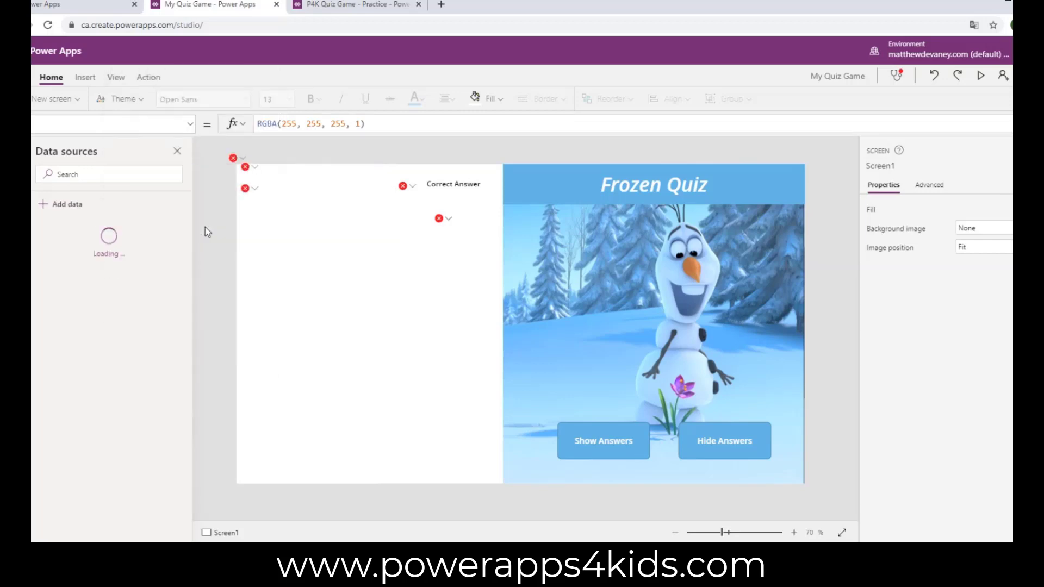
{"action": "left_click", "coordinate": [96, 140]}
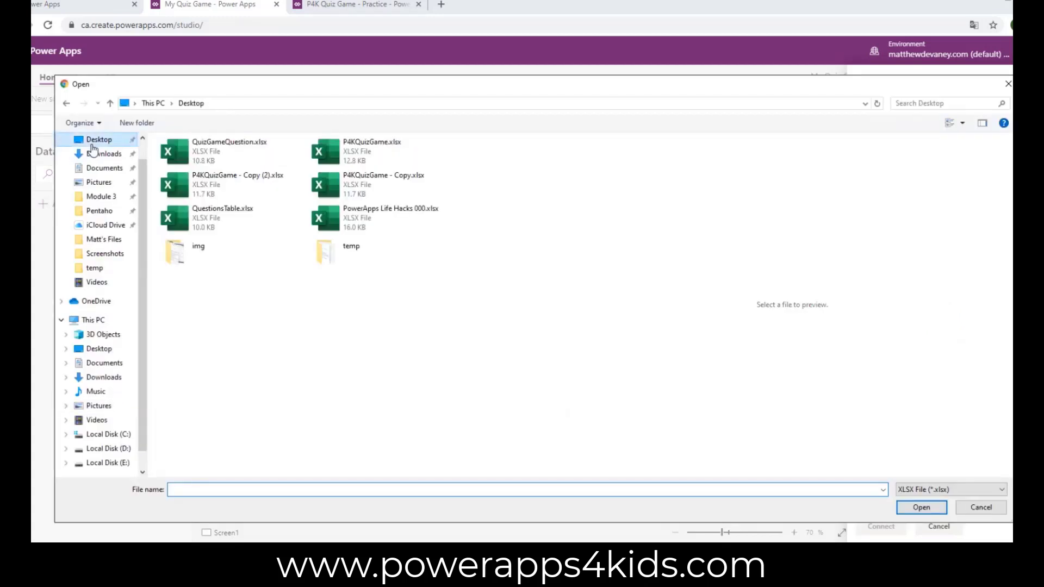
{"action": "left_click", "coordinate": [248, 164]}
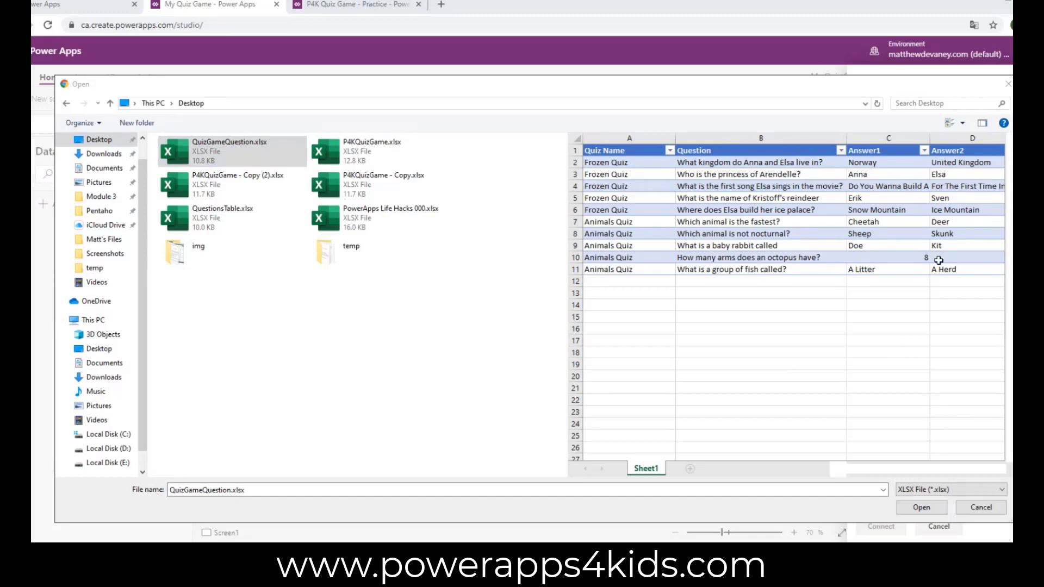
{"action": "left_click", "coordinate": [922, 507]}
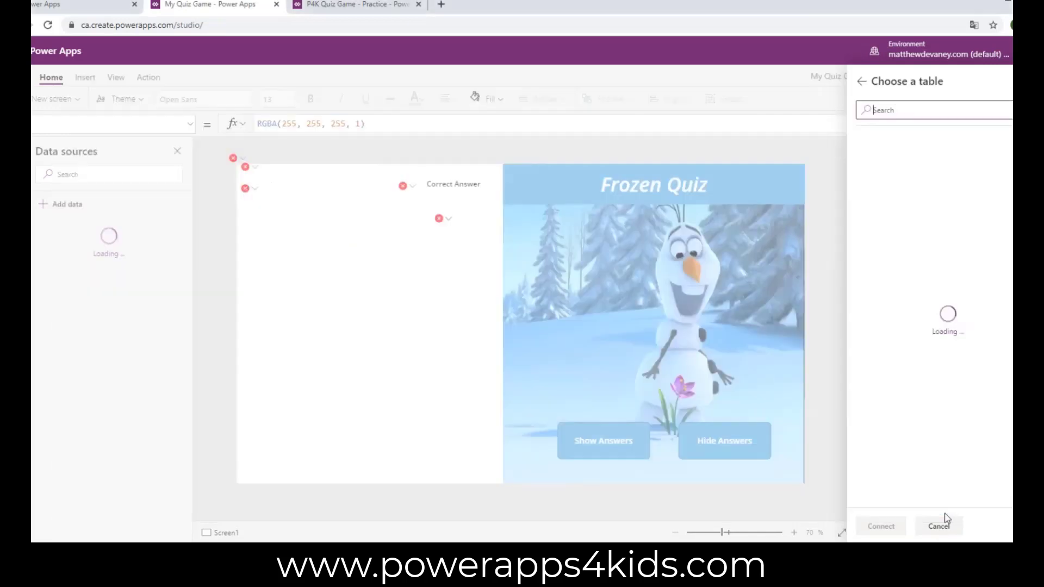
{"action": "left_click", "coordinate": [864, 139]}
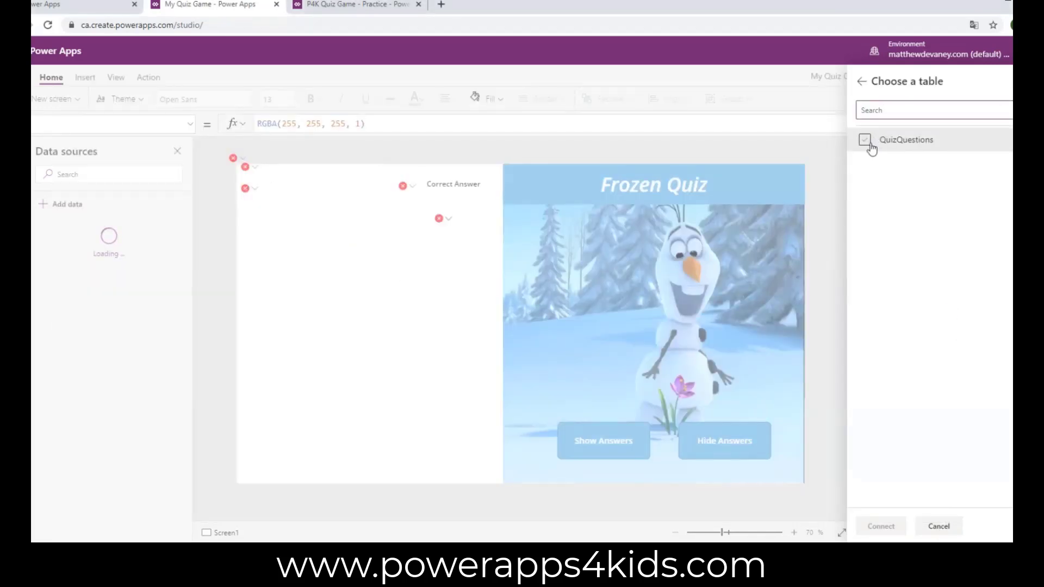
{"action": "left_click", "coordinate": [879, 523]}
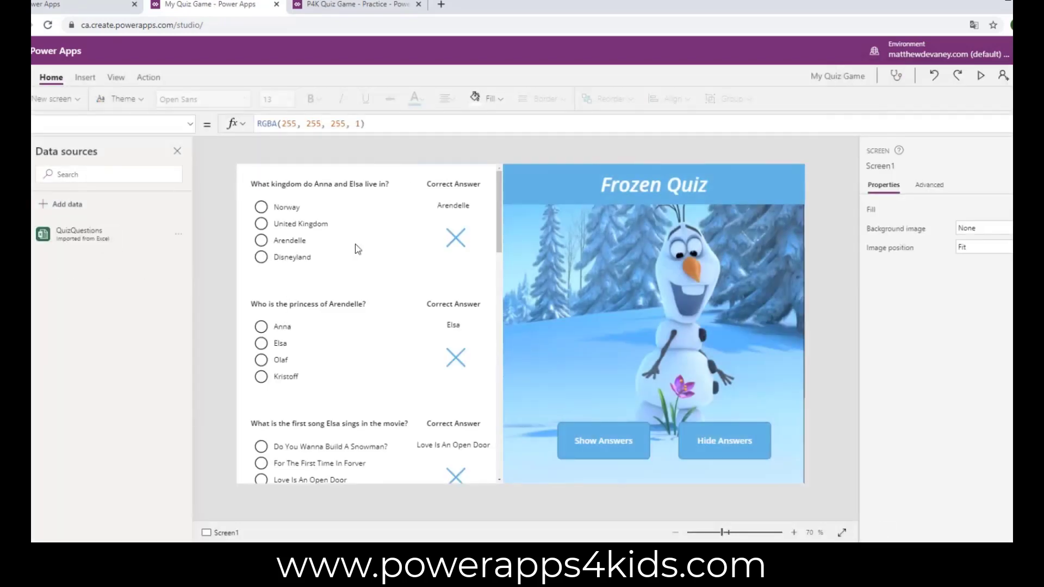
Preview the quiz app, look through all questions in the gallery, and return to editing
{"action": "left_click", "coordinate": [981, 75]}
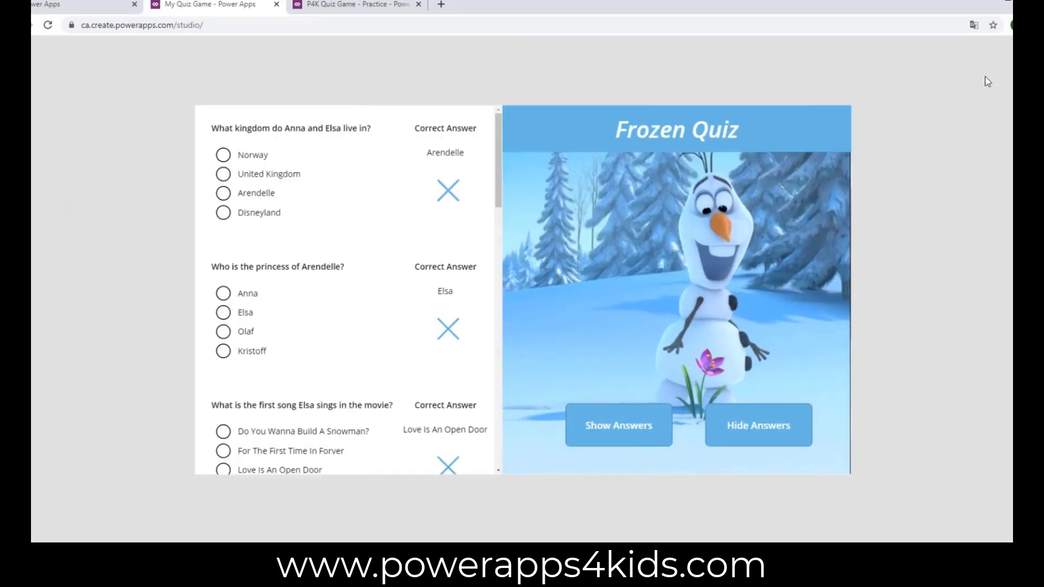
{"action": "scroll", "coordinate": [310, 213], "scroll_direction": "down", "scroll_amount": 8}
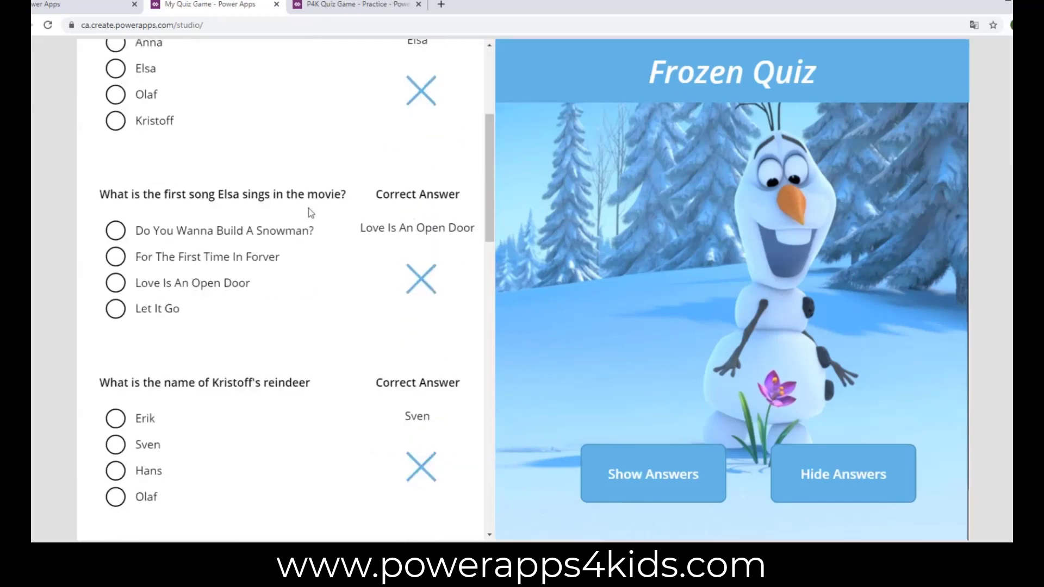
{"action": "scroll", "coordinate": [310, 213], "scroll_direction": "down", "scroll_amount": 10}
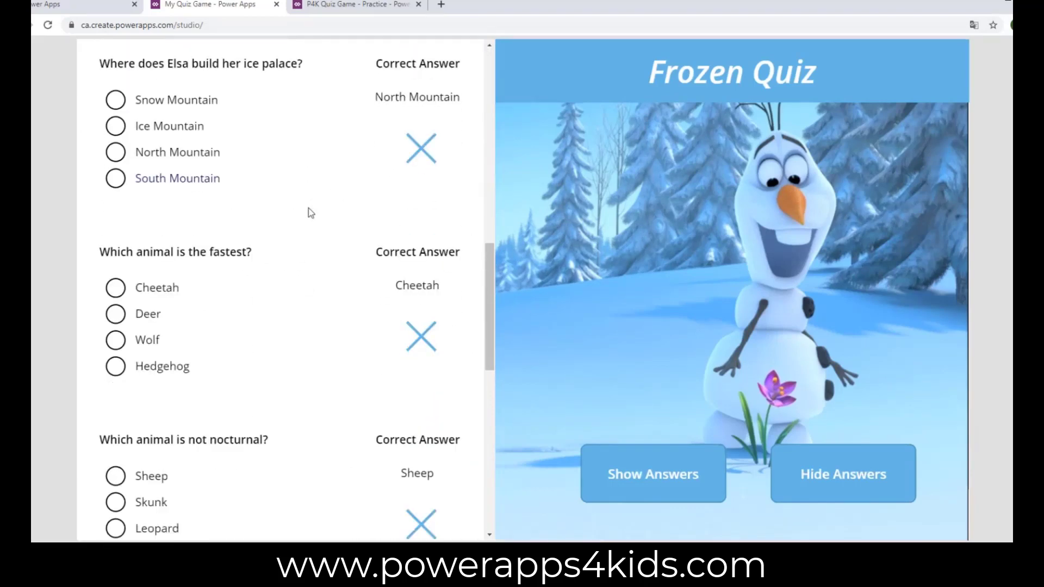
{"action": "scroll", "coordinate": [310, 214], "scroll_direction": "down", "scroll_amount": 7}
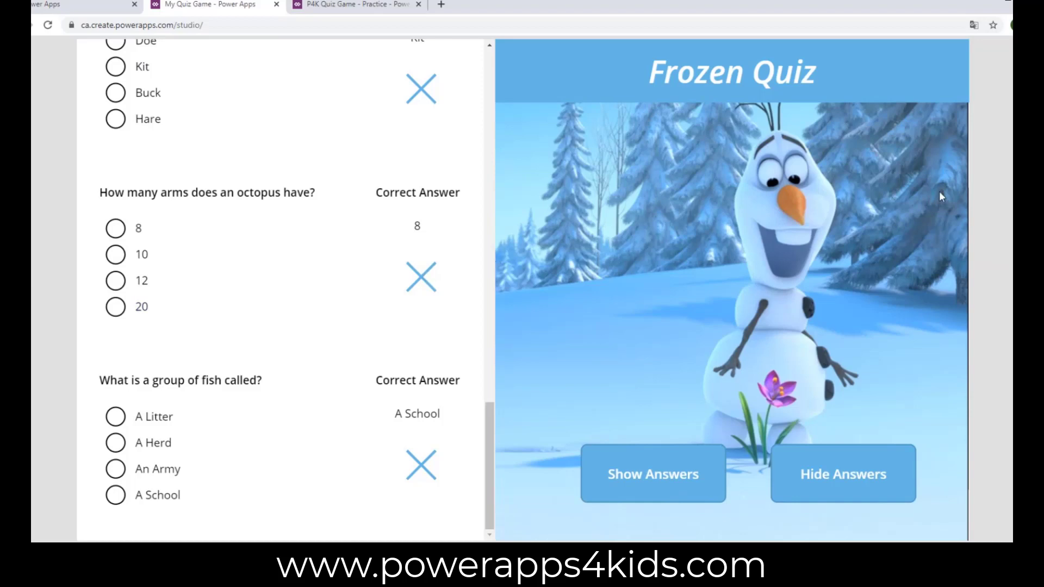
{"action": "key", "text": "Escape"}
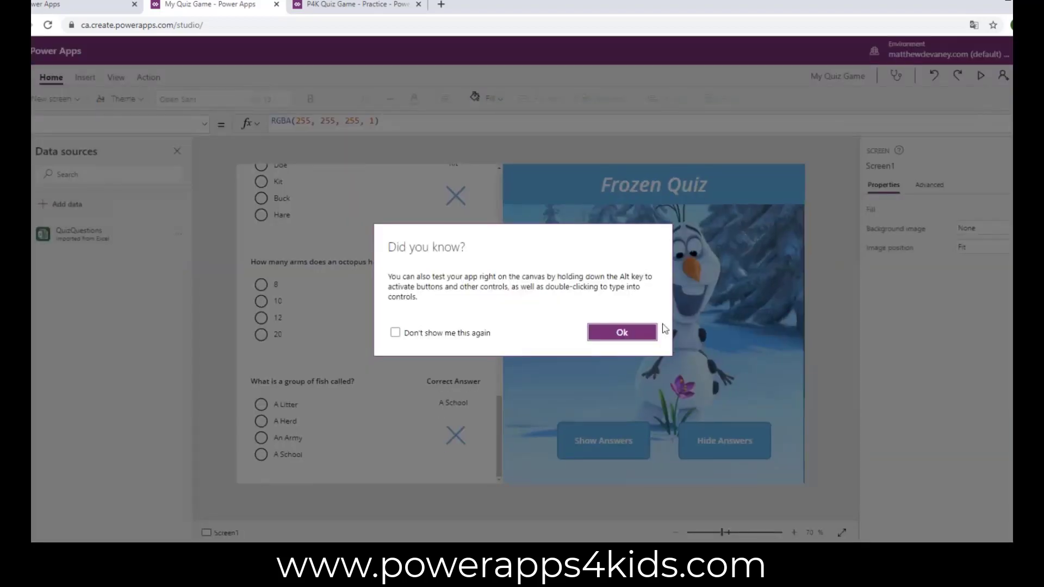
{"action": "left_click", "coordinate": [649, 328]}
Wrap the QuizQuestions source in the question gallery's Items property in a Filter function, ready for a logical test
{"action": "scroll", "coordinate": [403, 337], "scroll_direction": "up", "scroll_amount": 10}
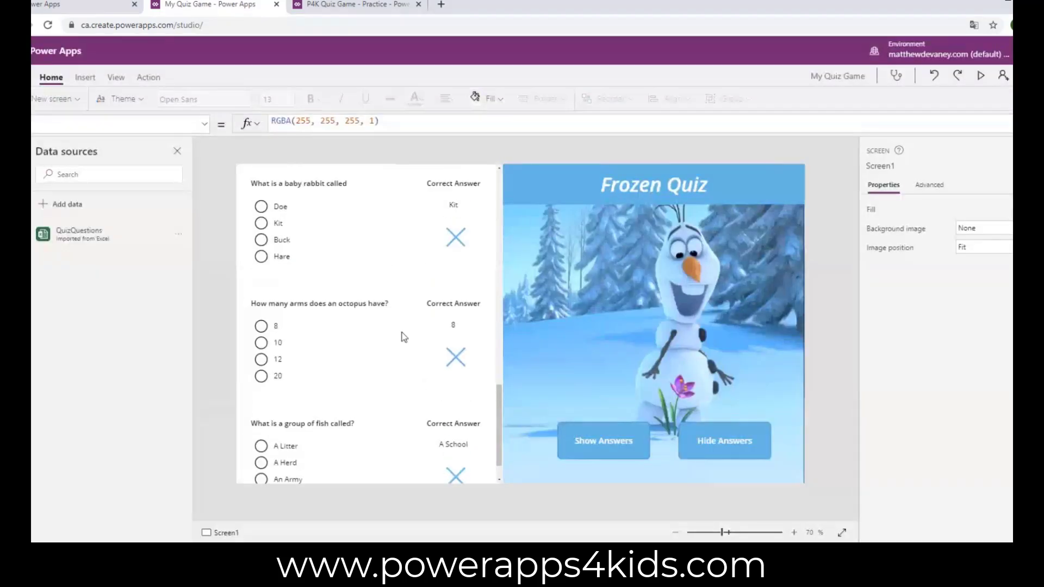
{"action": "scroll", "coordinate": [416, 336], "scroll_direction": "up", "scroll_amount": 5}
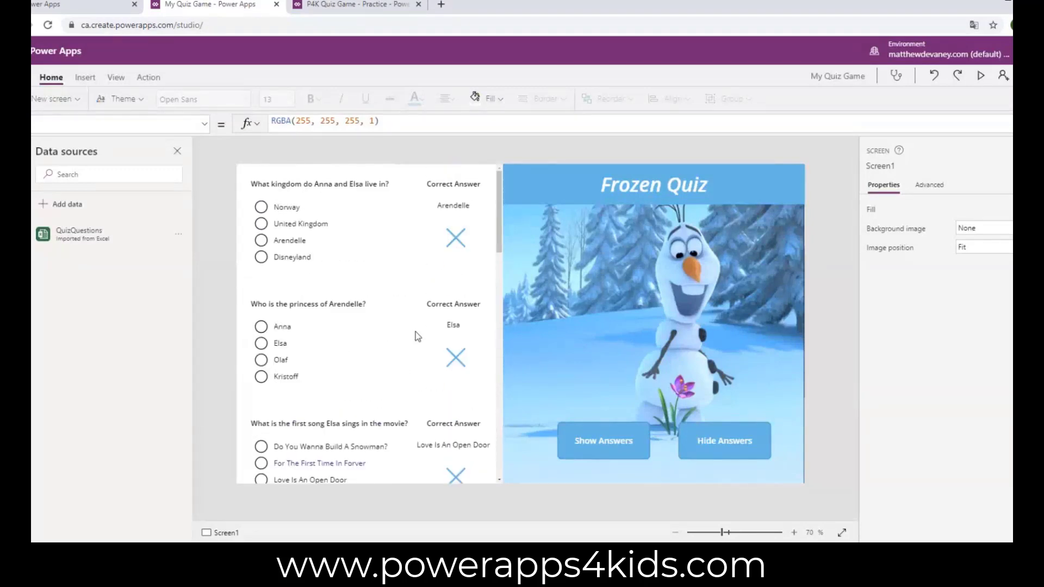
{"action": "left_click", "coordinate": [387, 266]}
{"action": "left_click", "coordinate": [401, 314]}
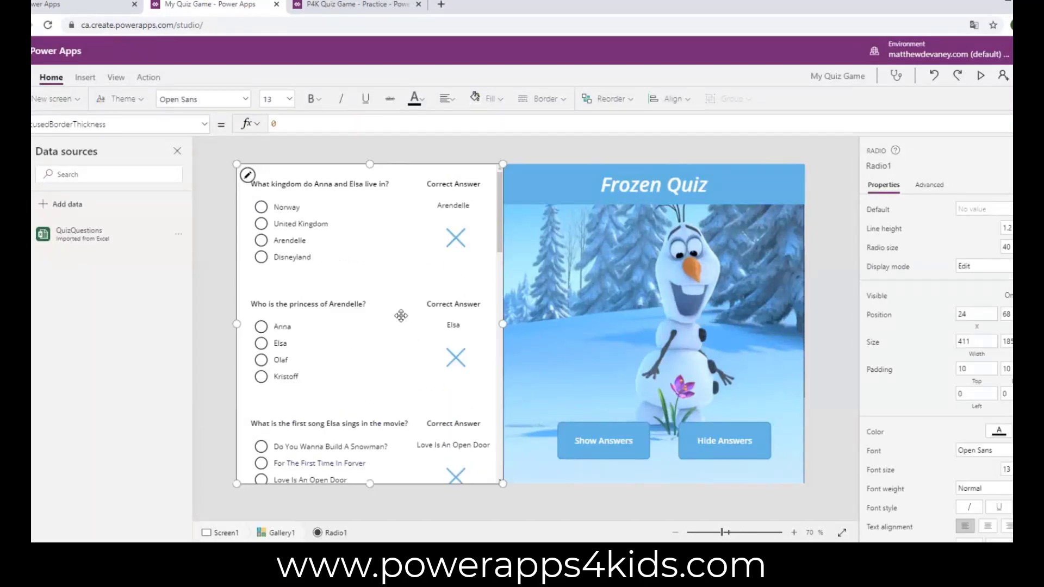
{"action": "left_click", "coordinate": [31, 152]}
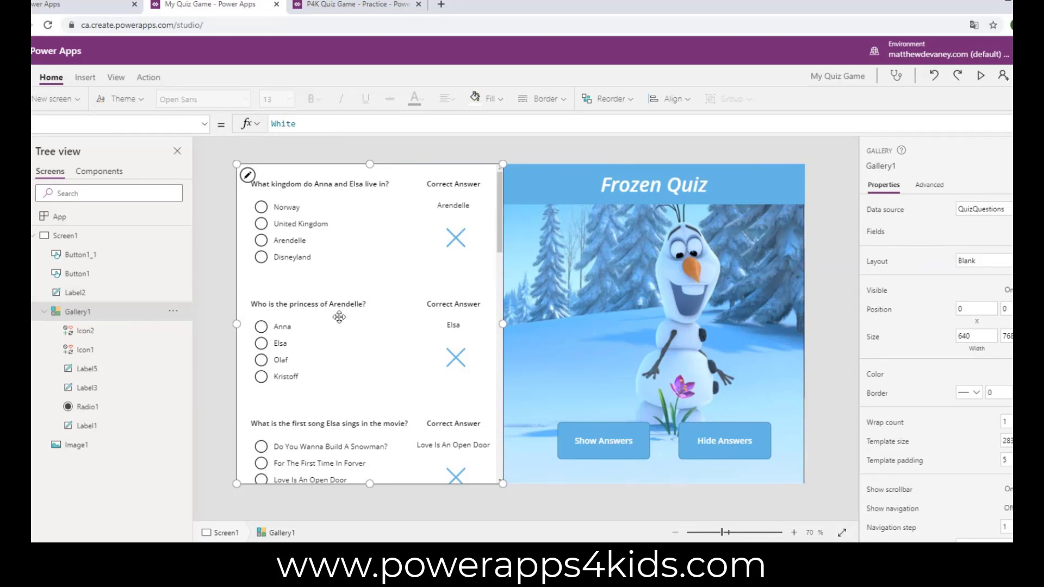
{"action": "left_click", "coordinate": [204, 125]}
{"action": "left_click", "coordinate": [128, 337]}
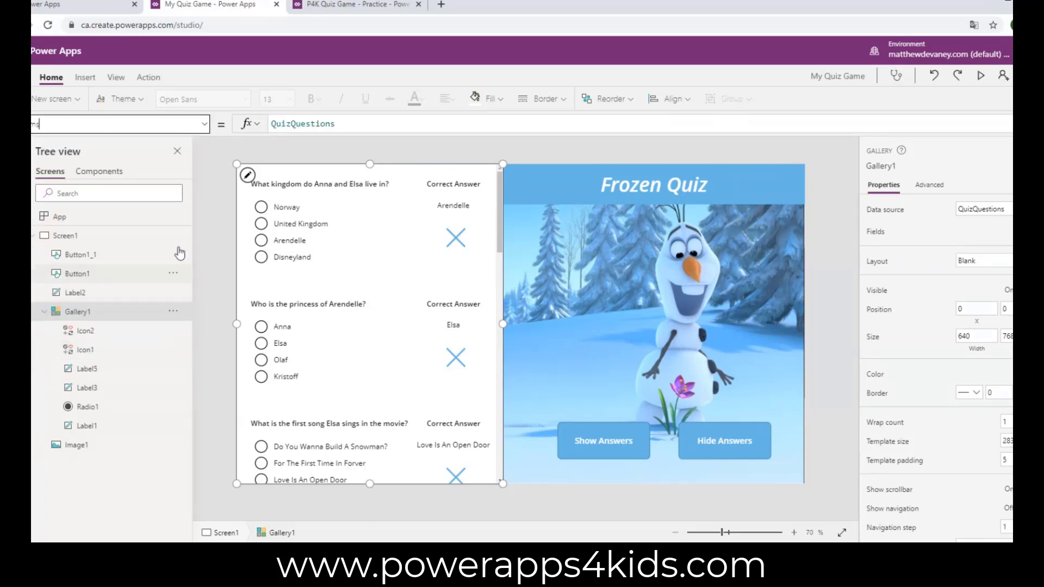
{"action": "left_click", "coordinate": [275, 126]}
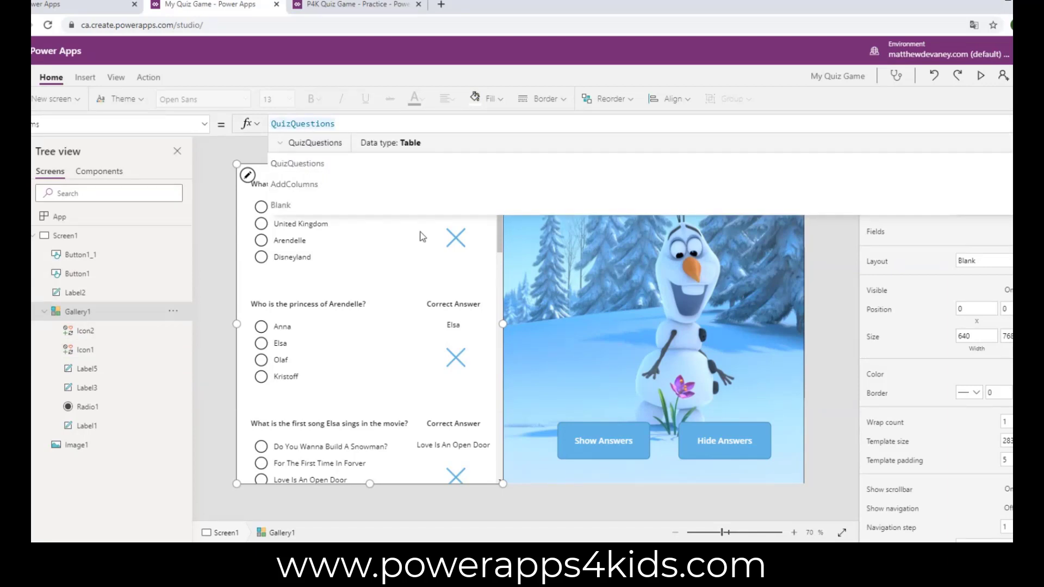
{"action": "type", "text": "Filter"}
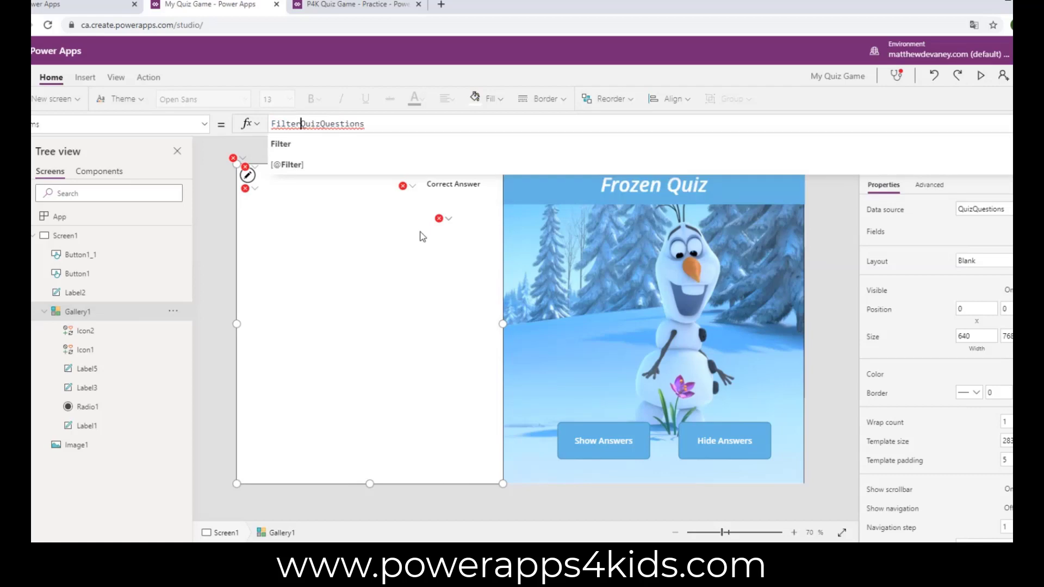
{"action": "type", "text": "("}
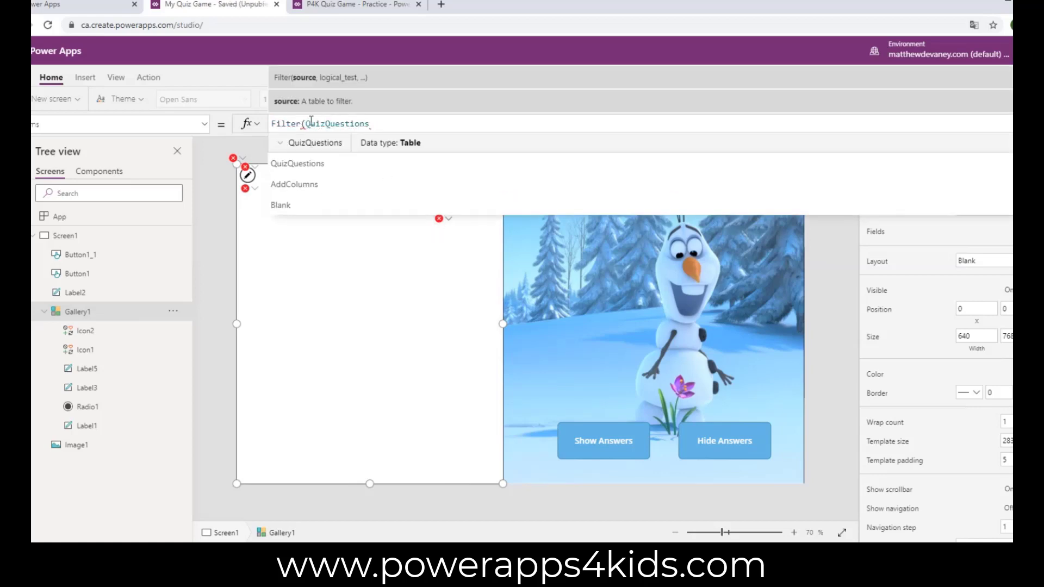
{"action": "left_click", "coordinate": [378, 130]}
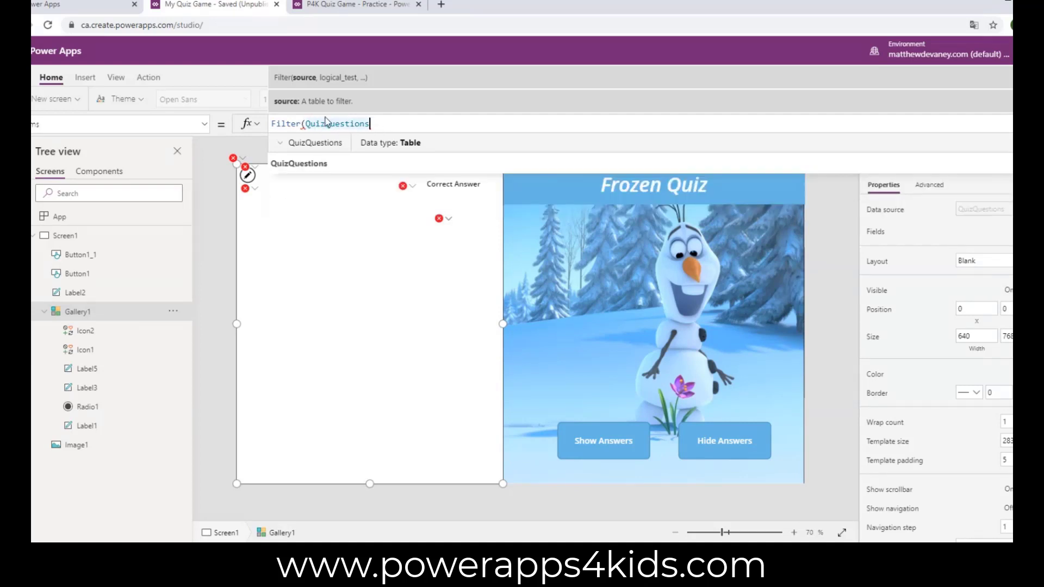
{"action": "type", "text": ", "}
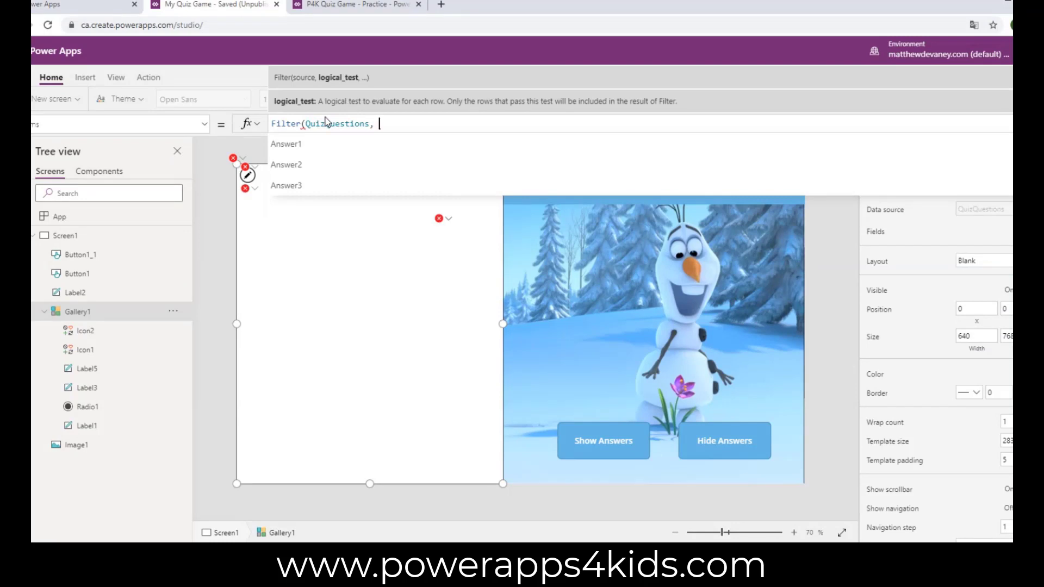
Complete the gallery's Filter formula with the condition 'Quiz Name'="Frozen Quiz" and close the parenthesis
{"action": "type", "text": "Qu"}
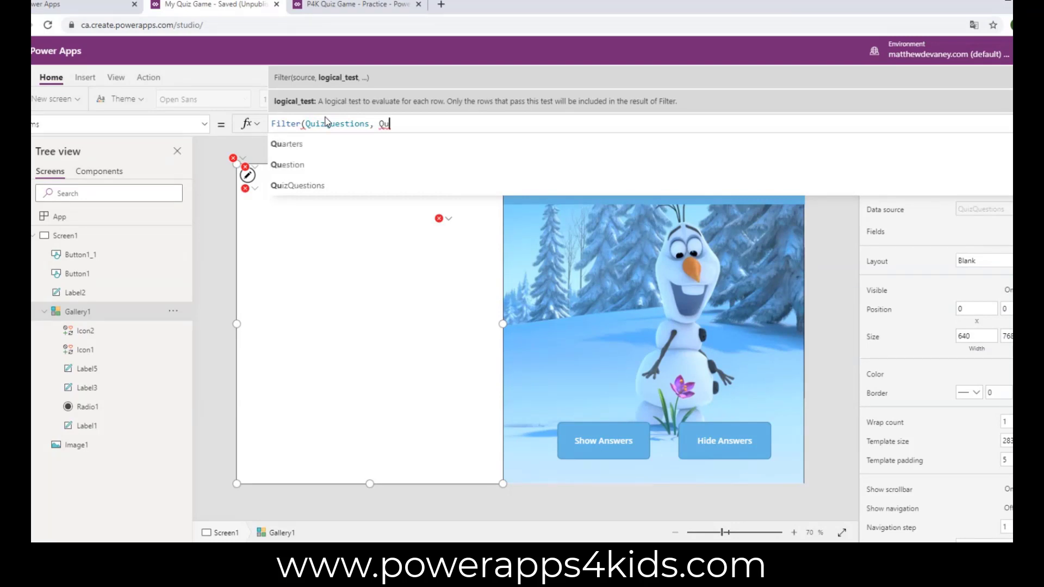
{"action": "type", "text": "iz"}
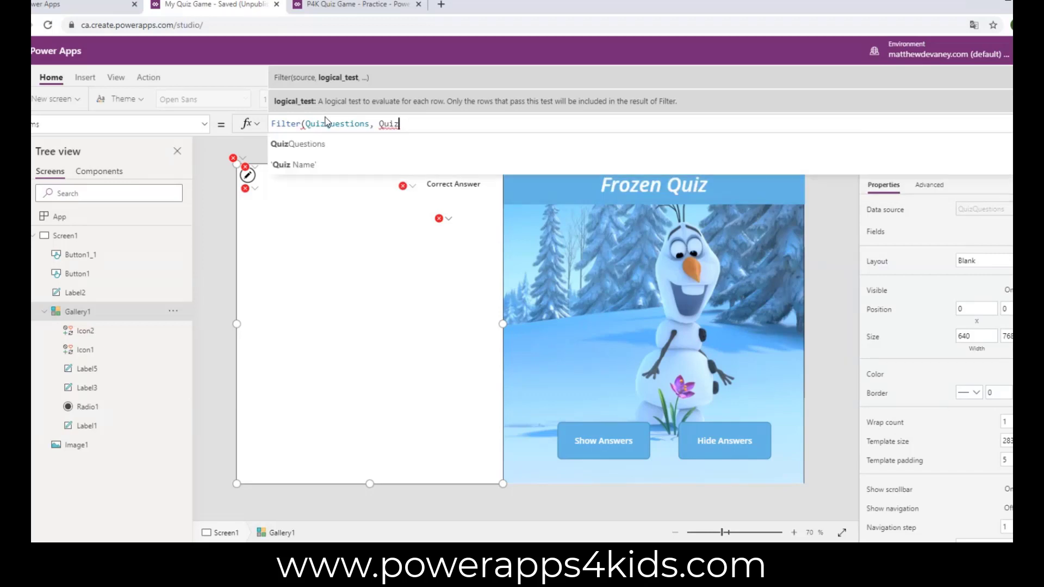
{"action": "left_click", "coordinate": [339, 173]}
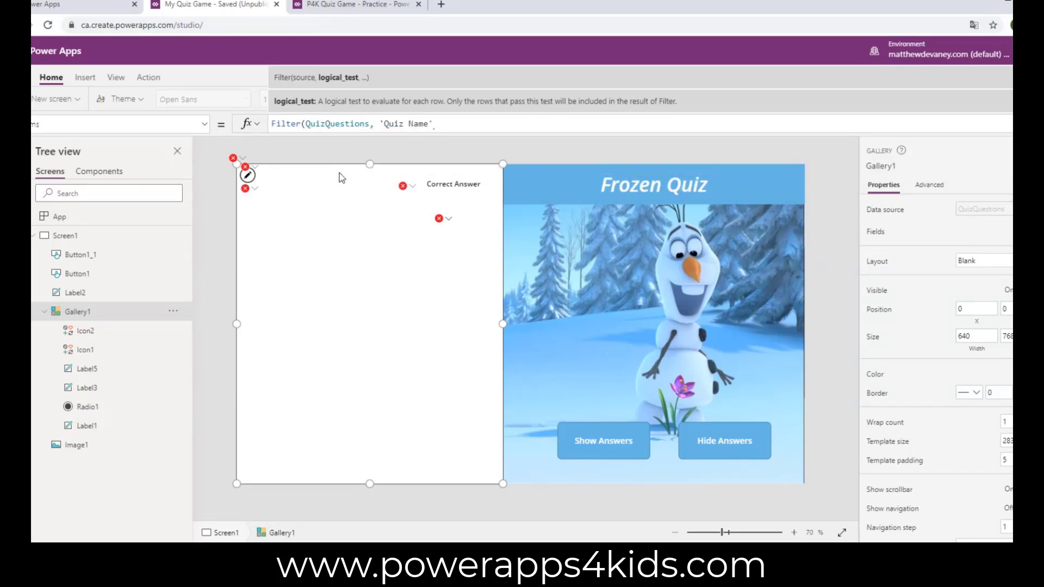
{"action": "type", "text": "=\"Froz"}
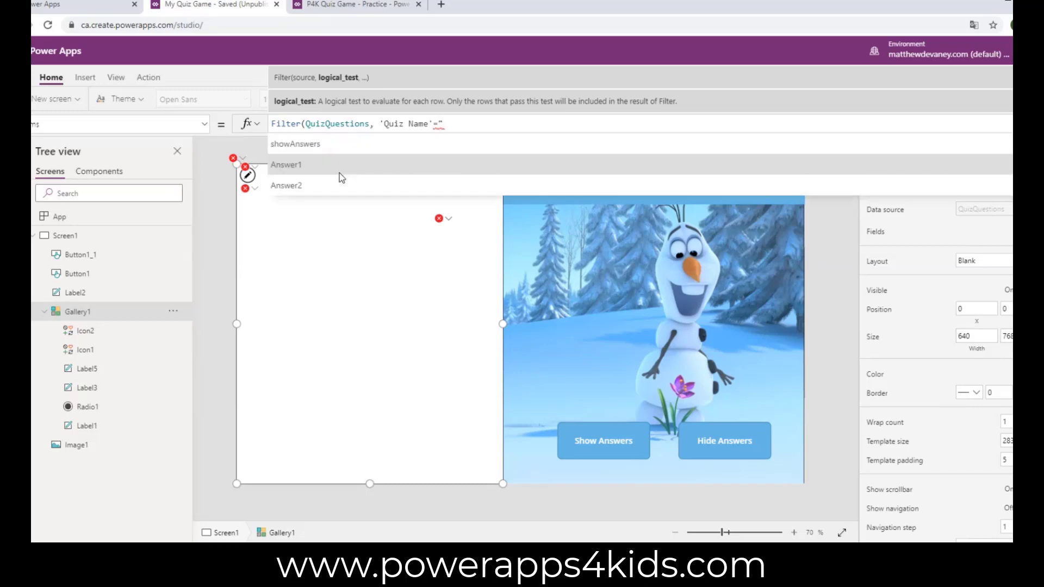
{"action": "type", "text": "en Quiz\""}
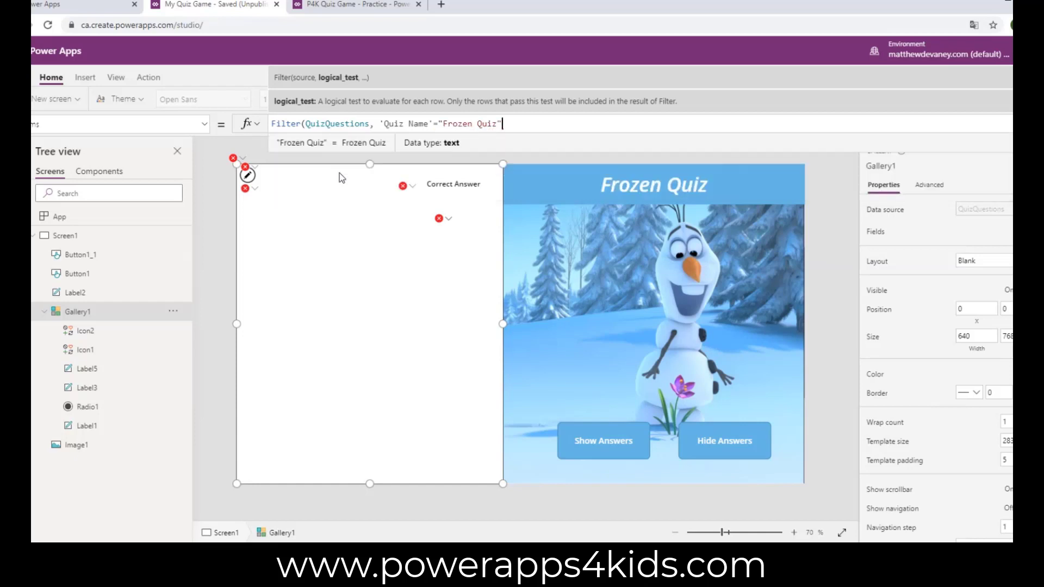
{"action": "type", "text": ")"}
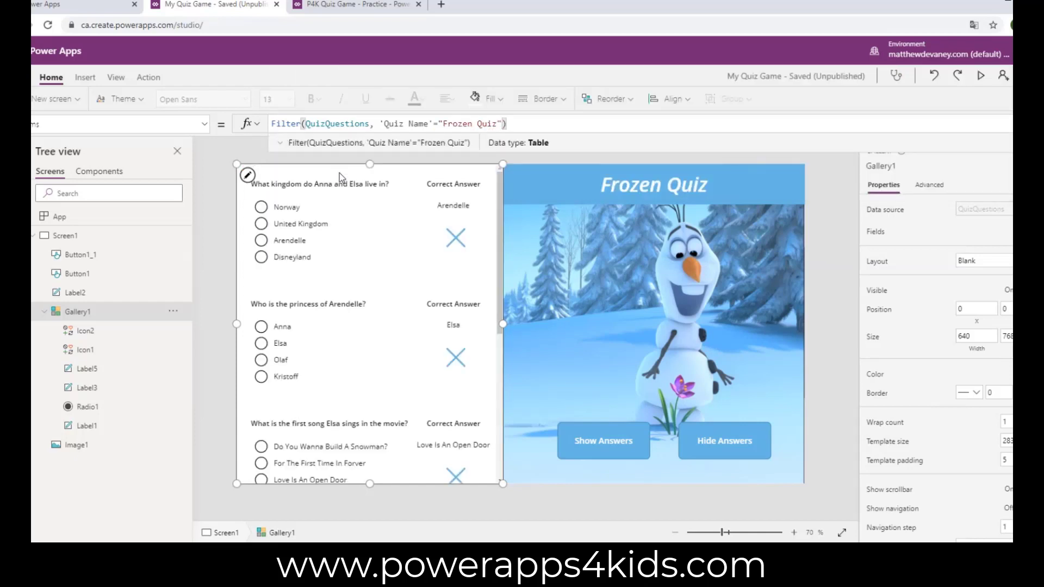
{"action": "left_click", "coordinate": [325, 124]}
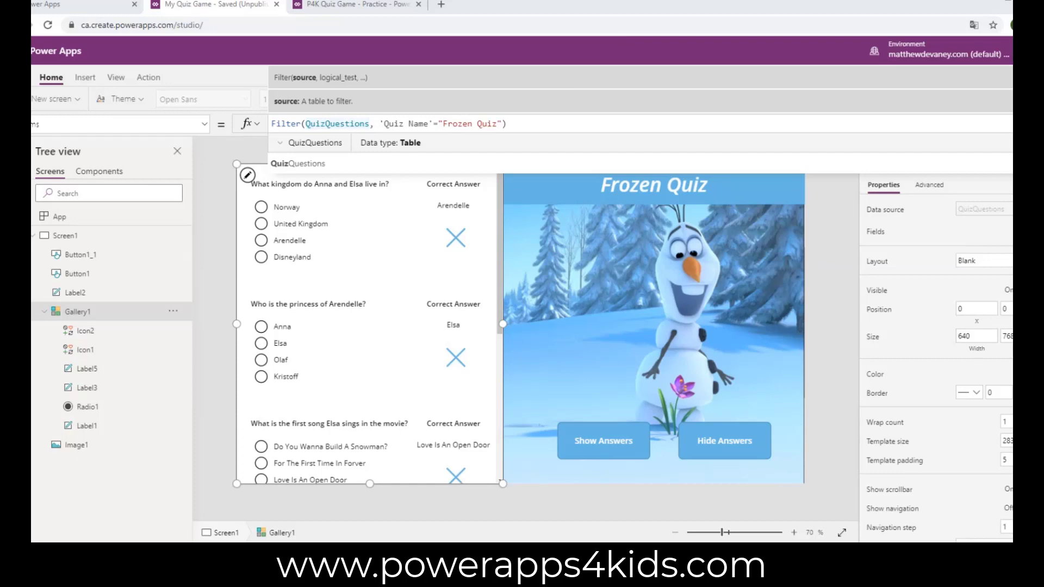
{"action": "left_click", "coordinate": [843, 213]}
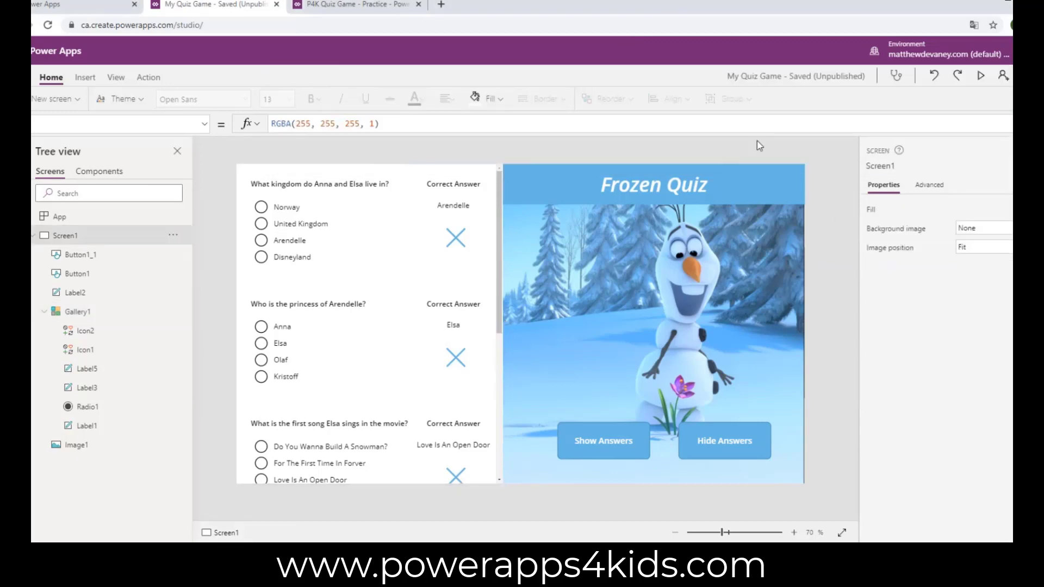
Preview the quiz app, look through the filtered questions, and return to editing
{"action": "left_click", "coordinate": [980, 77]}
{"action": "scroll", "coordinate": [424, 346], "scroll_direction": "down", "scroll_amount": 5}
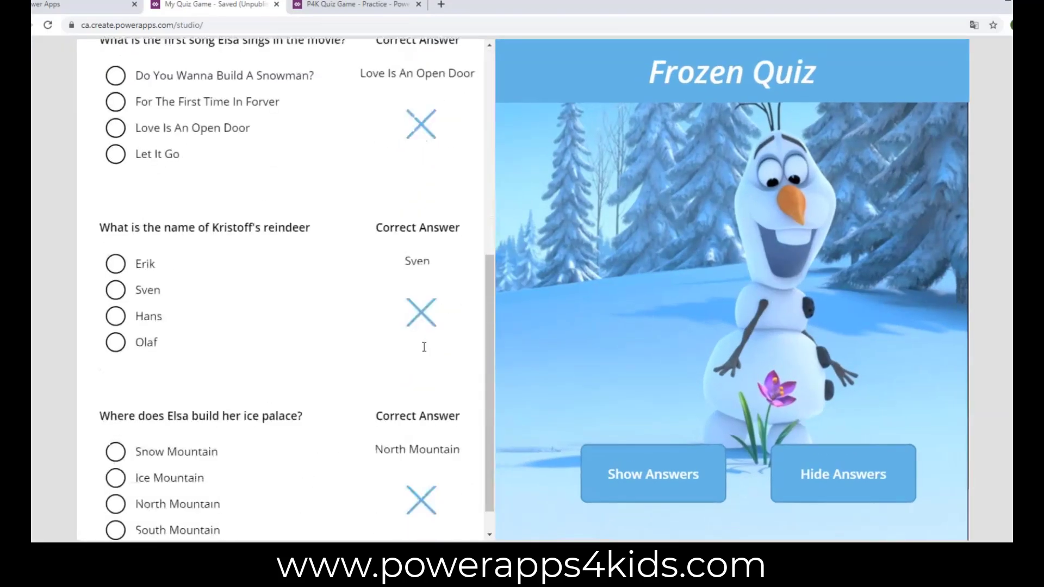
{"action": "scroll", "coordinate": [405, 369], "scroll_direction": "up", "scroll_amount": 7}
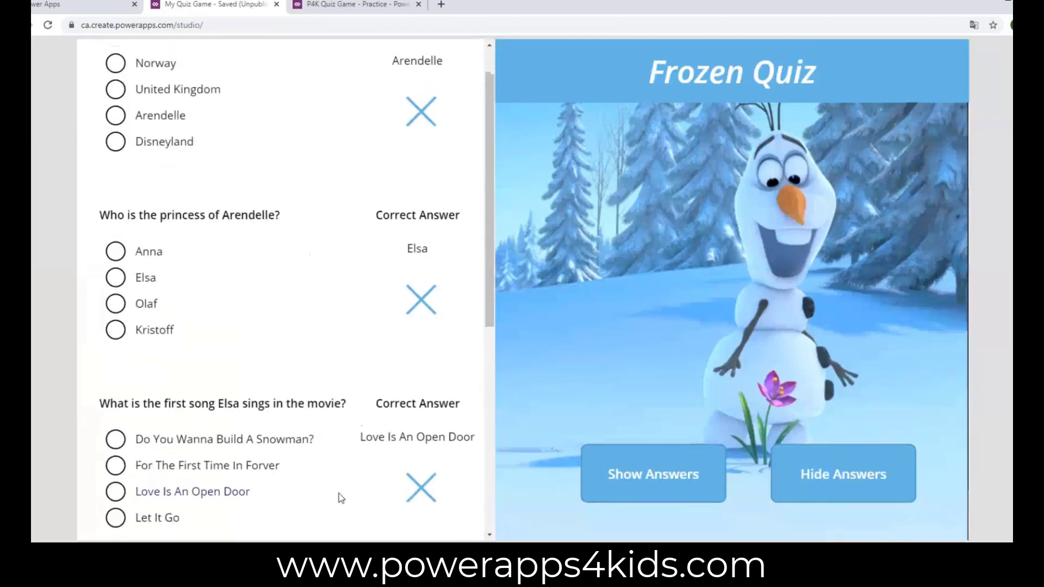
{"action": "scroll", "coordinate": [341, 498], "scroll_direction": "up", "scroll_amount": 1}
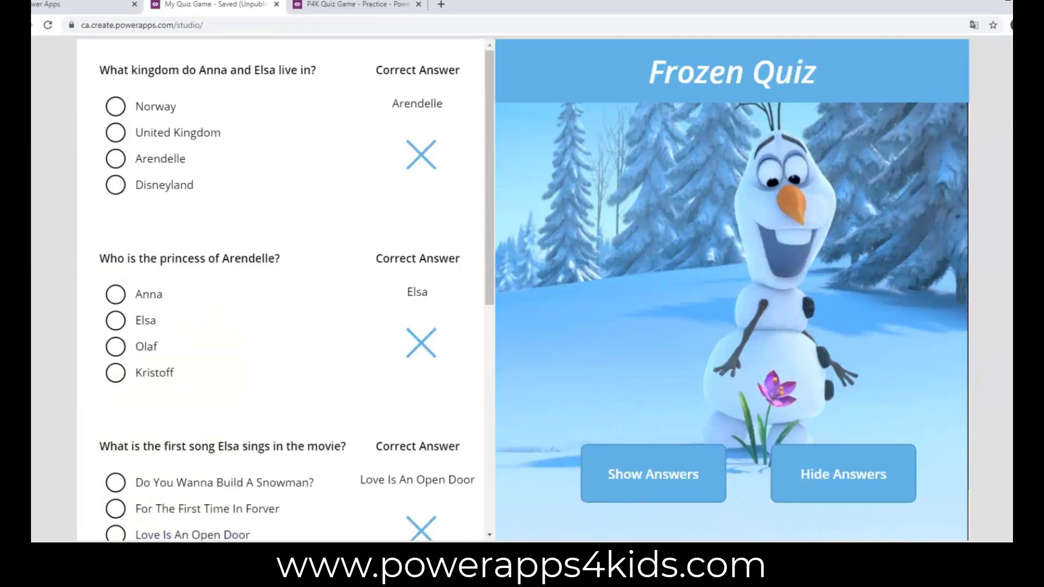
{"action": "key", "text": "Escape"}
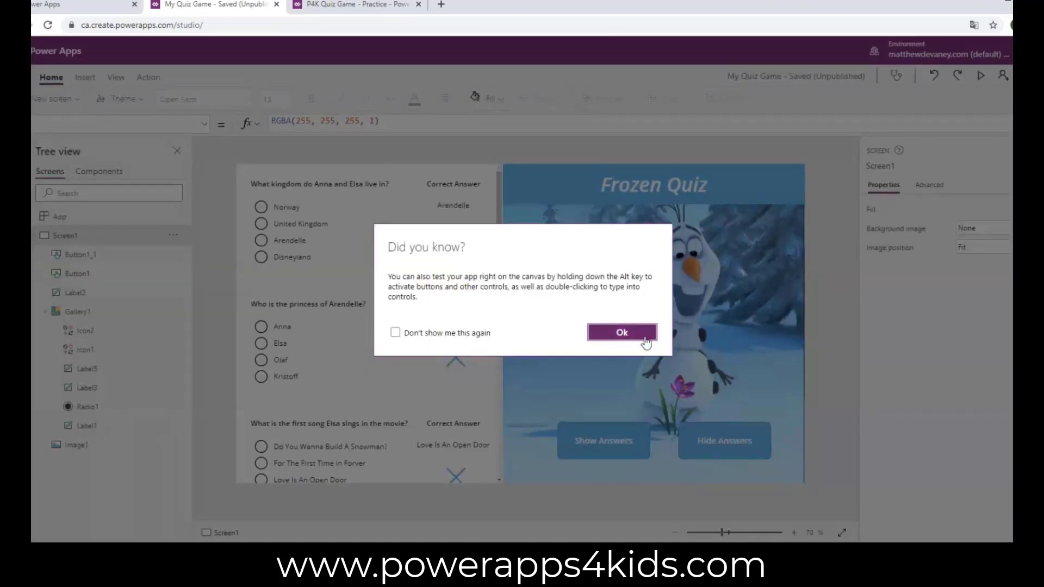
{"action": "left_click", "coordinate": [621, 332]}
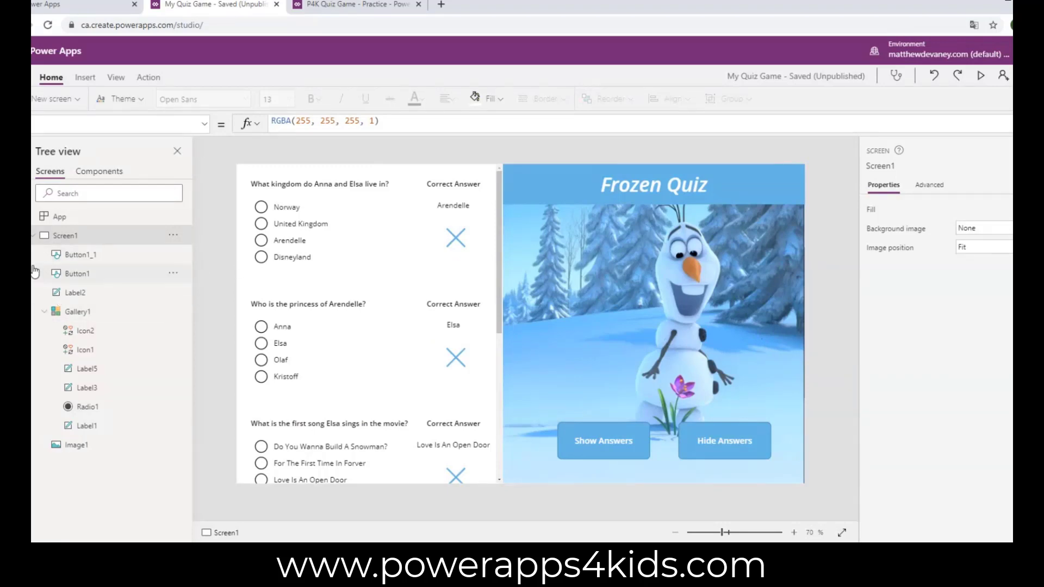
Collapse the gallery and Screen1 in the tree view and rename Screen1 as Frozen Quiz
{"action": "left_click", "coordinate": [46, 314]}
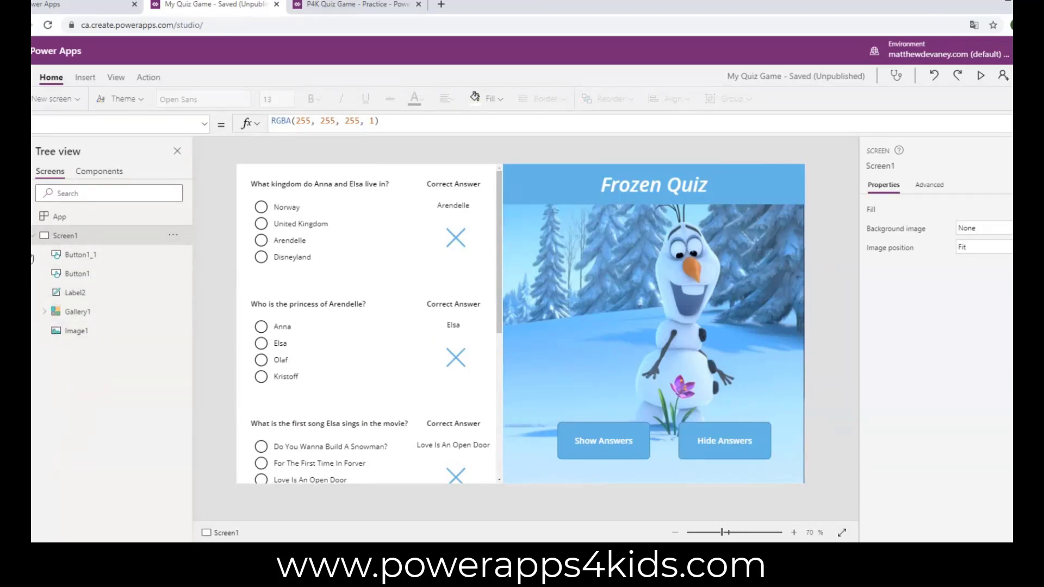
{"action": "left_click", "coordinate": [34, 237]}
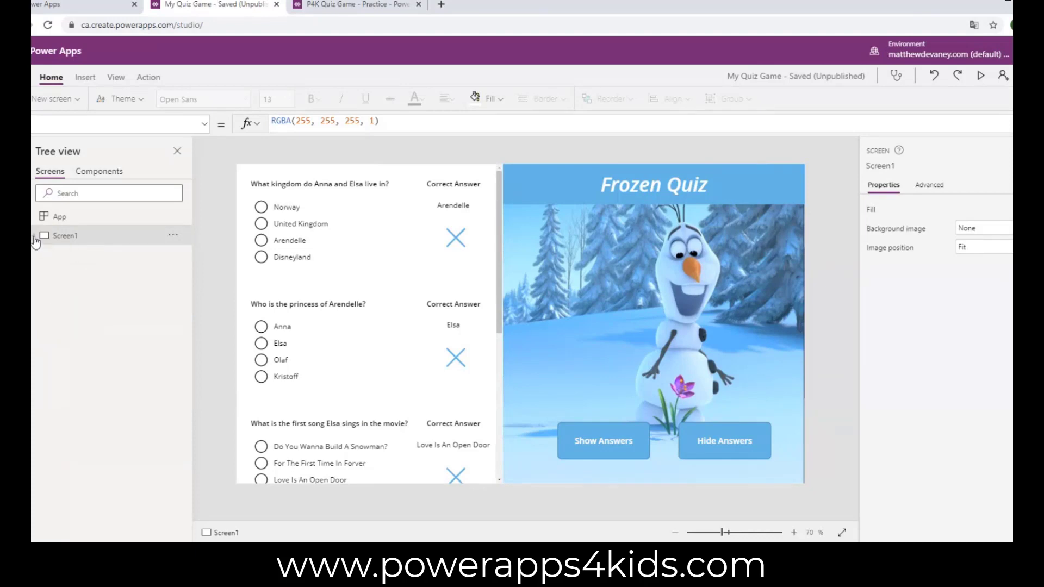
{"action": "double_click", "coordinate": [69, 239]}
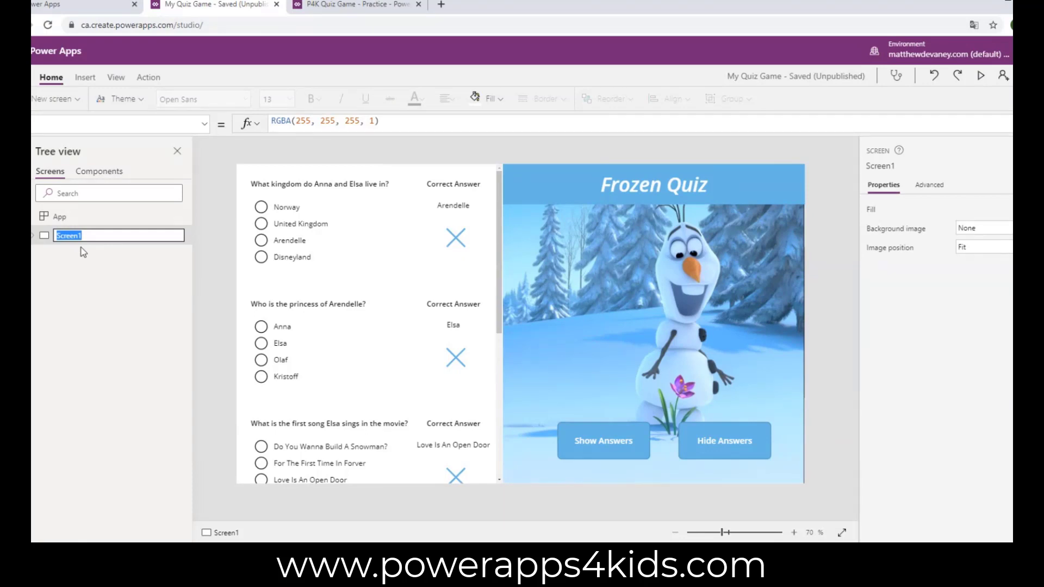
{"action": "type", "text": "Frozen Quiz"}
{"action": "key", "text": "Return"}
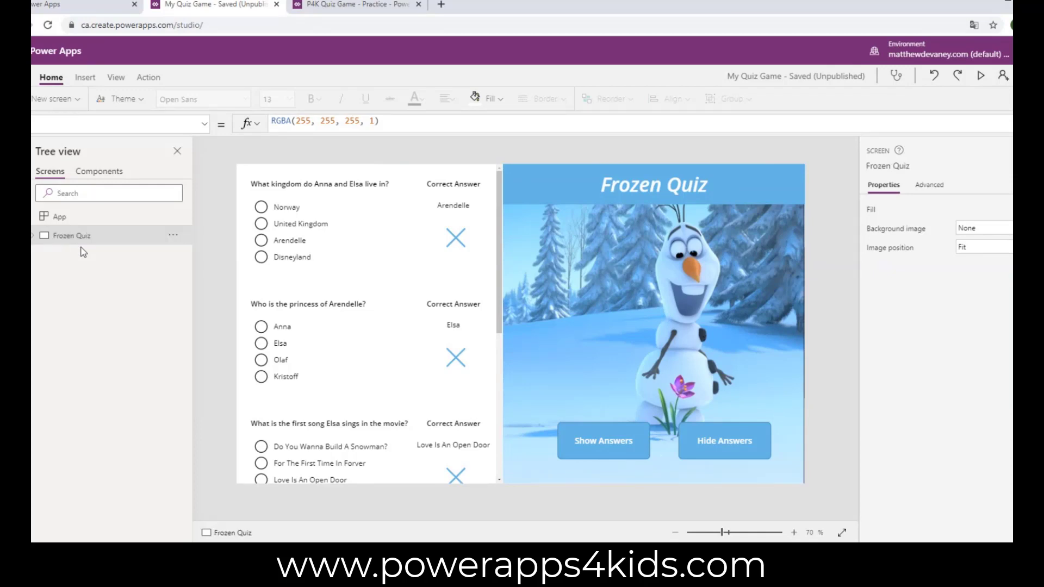
Duplicate the Frozen Quiz screen and rename the copy as Animals Quiz
{"action": "left_click", "coordinate": [169, 239]}
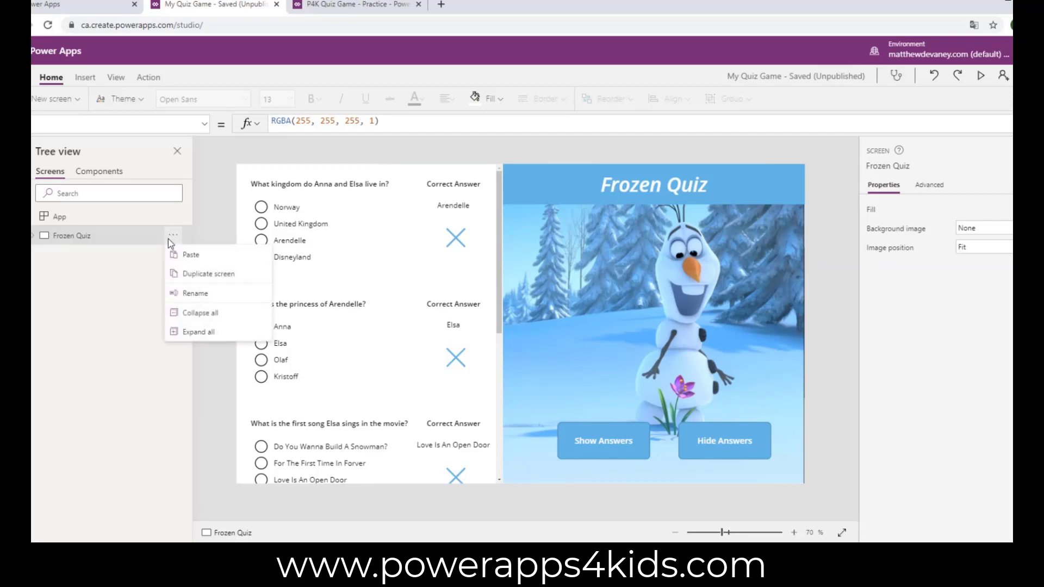
{"action": "left_click", "coordinate": [202, 275]}
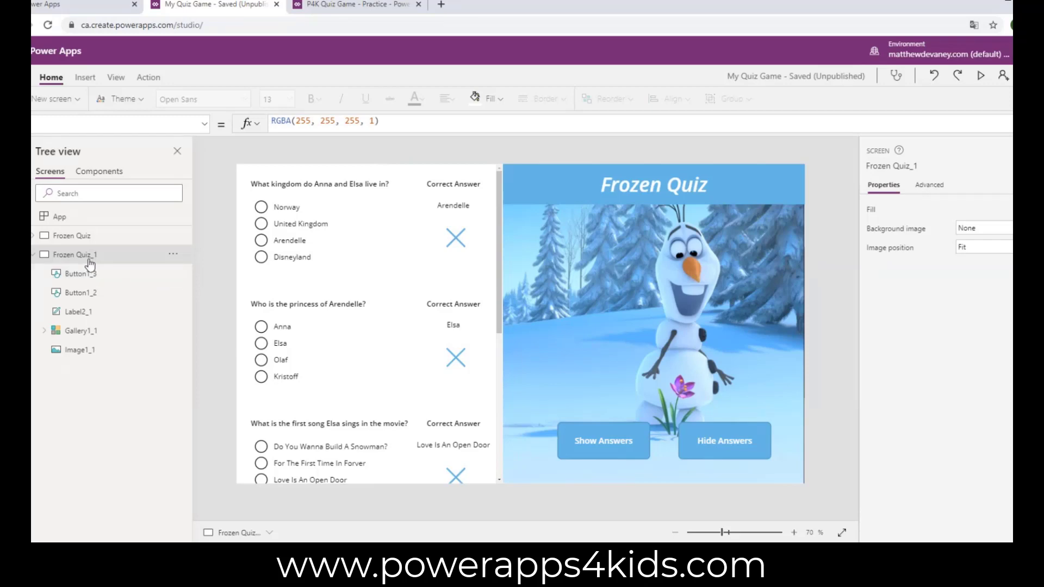
{"action": "left_click", "coordinate": [109, 235]}
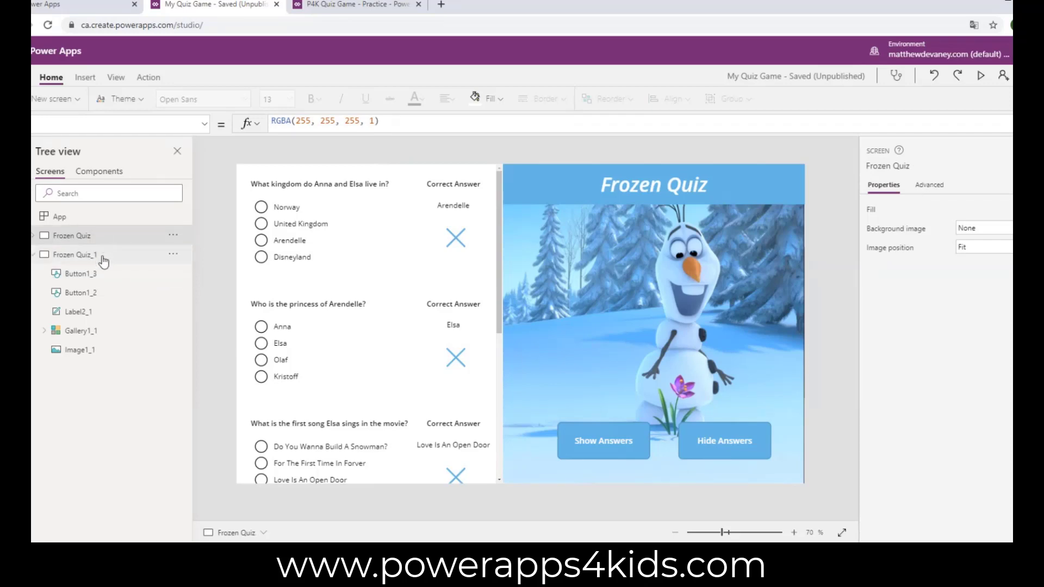
{"action": "double_click", "coordinate": [103, 255]}
{"action": "double_click", "coordinate": [71, 257]}
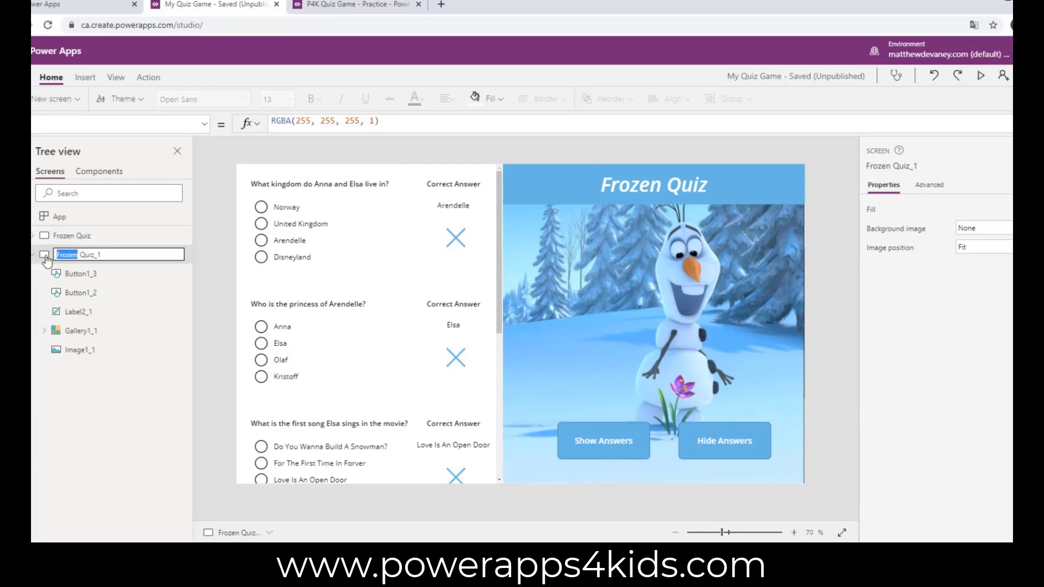
{"action": "type", "text": "Animals"}
{"action": "key", "text": "Delete"}
{"action": "key", "text": "Delete"}
{"action": "key", "text": "Tab"}
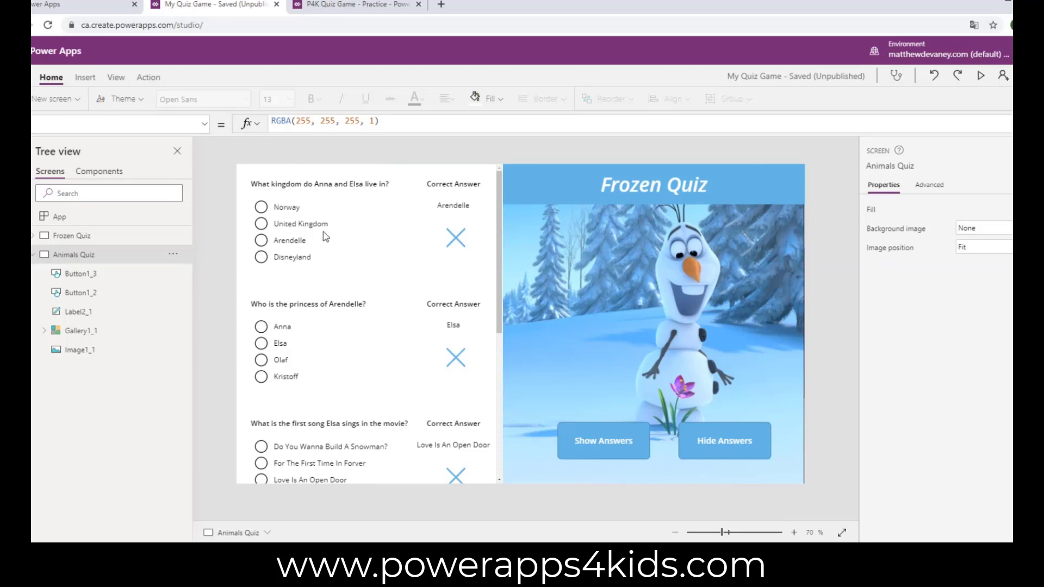
Change the filter condition of the gallery on the Animals Quiz screen to 'Quiz Name'="Animals Quiz"
{"action": "left_click", "coordinate": [370, 267]}
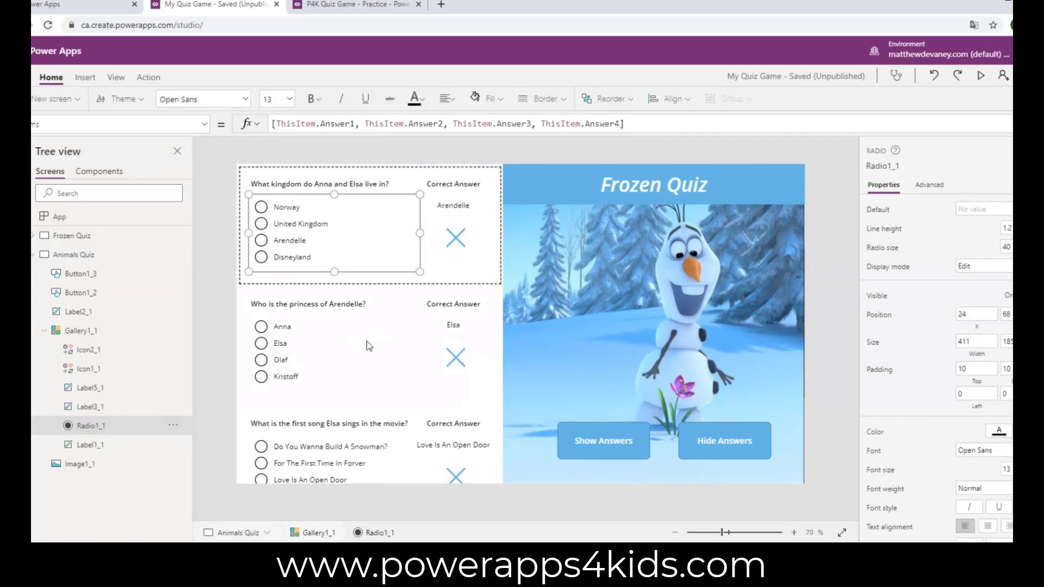
{"action": "left_click", "coordinate": [367, 341]}
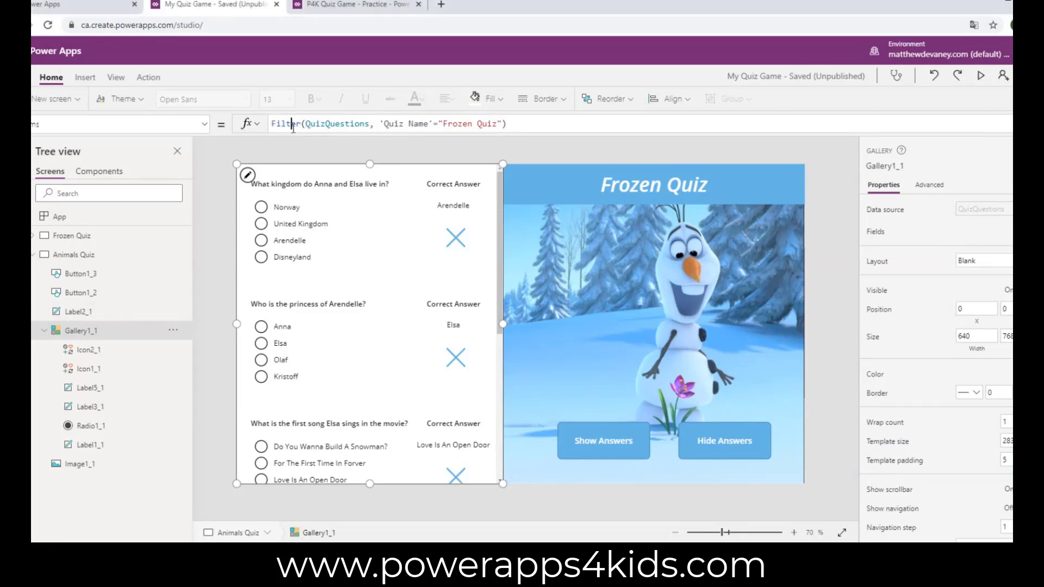
{"action": "left_click", "coordinate": [478, 126]}
{"action": "key", "text": "shift+Left"}
{"action": "key", "text": "shift+Left"}
{"action": "key", "text": "shift+Left"}
{"action": "key", "text": "shift+Left"}
{"action": "key", "text": "shift+Left"}
{"action": "key", "text": "shift+Left"}
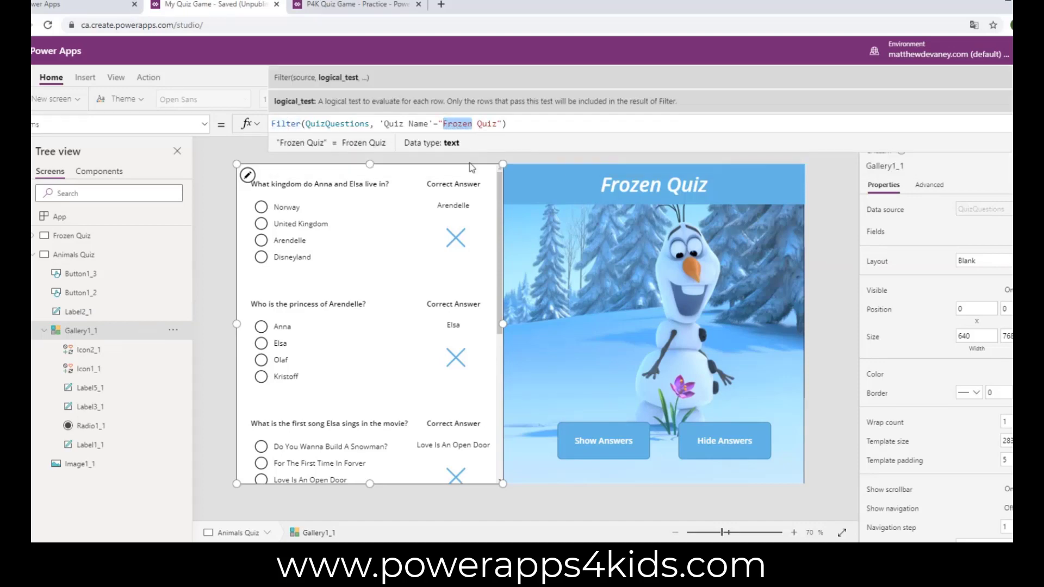
{"action": "type", "text": "Animals"}
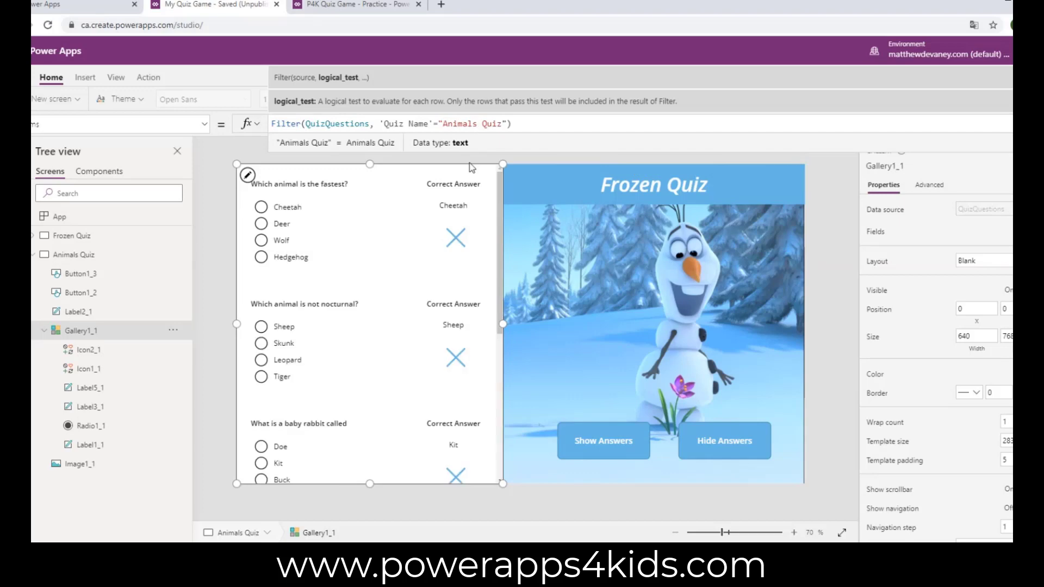
{"action": "left_click", "coordinate": [207, 239]}
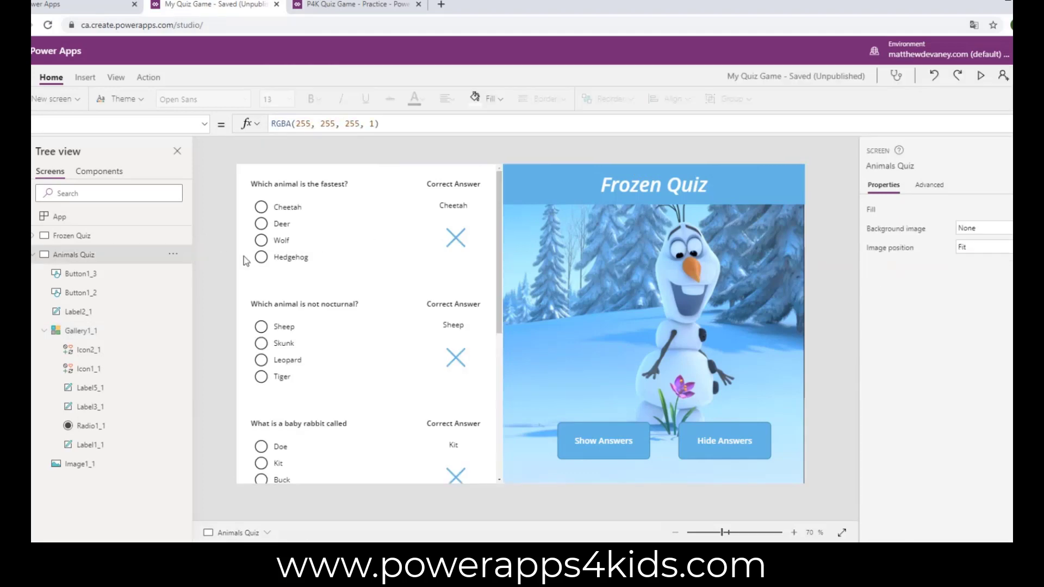
Look through the animal questions, answer Cheetah and Sheep, and test the Hide Answers and Show Answers buttons
{"action": "scroll", "coordinate": [340, 237], "scroll_direction": "down", "scroll_amount": 5}
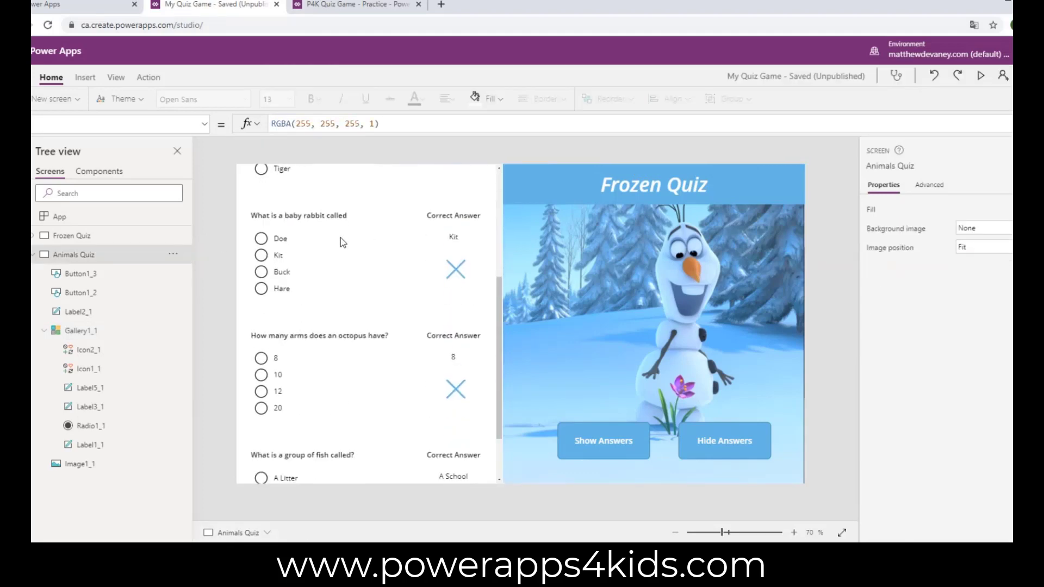
{"action": "scroll", "coordinate": [347, 246], "scroll_direction": "up", "scroll_amount": 5}
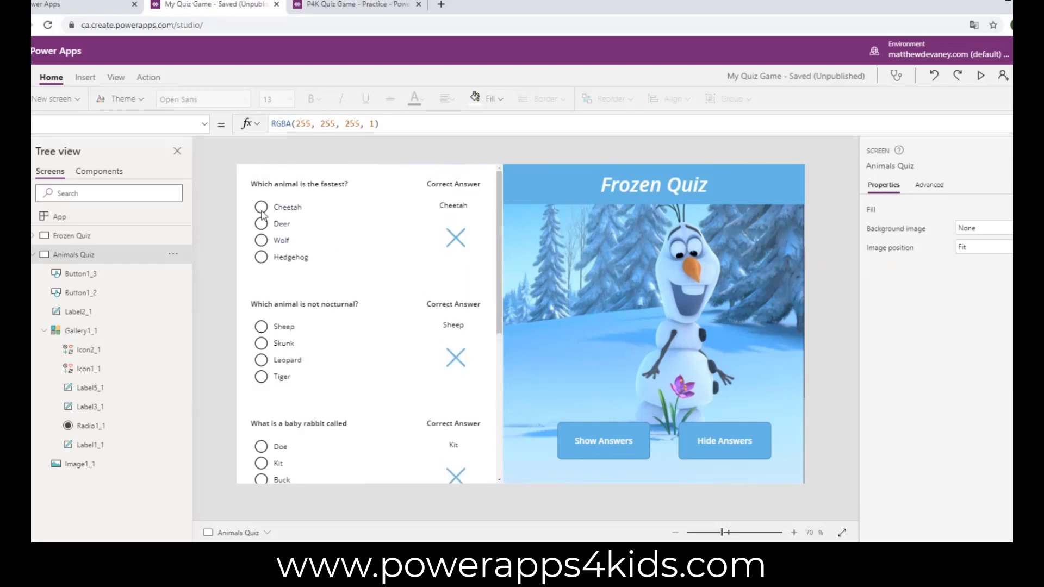
{"action": "left_click", "coordinate": [262, 208]}
{"action": "left_click", "coordinate": [261, 328]}
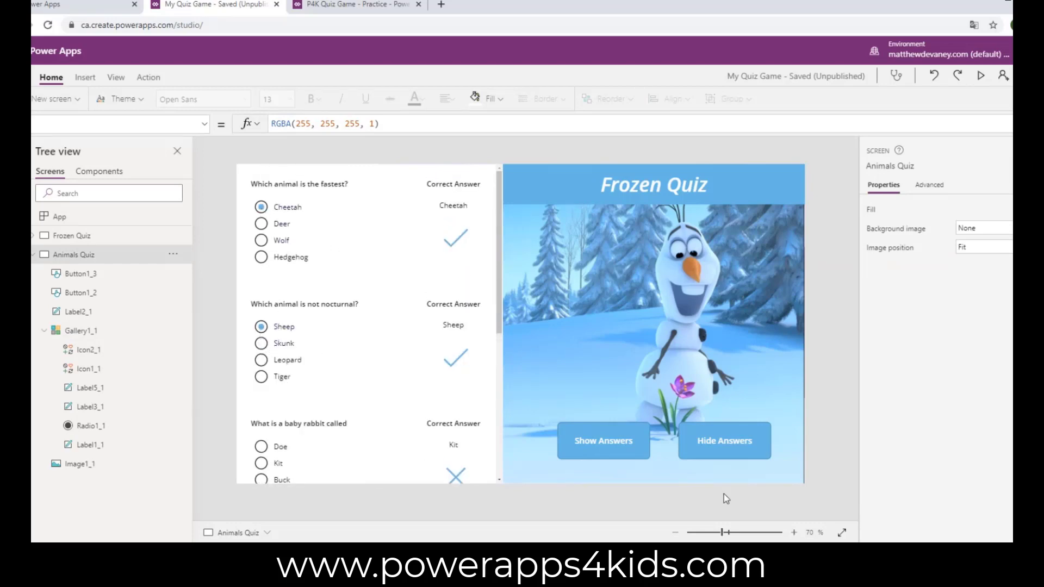
{"action": "left_click", "coordinate": [695, 449]}
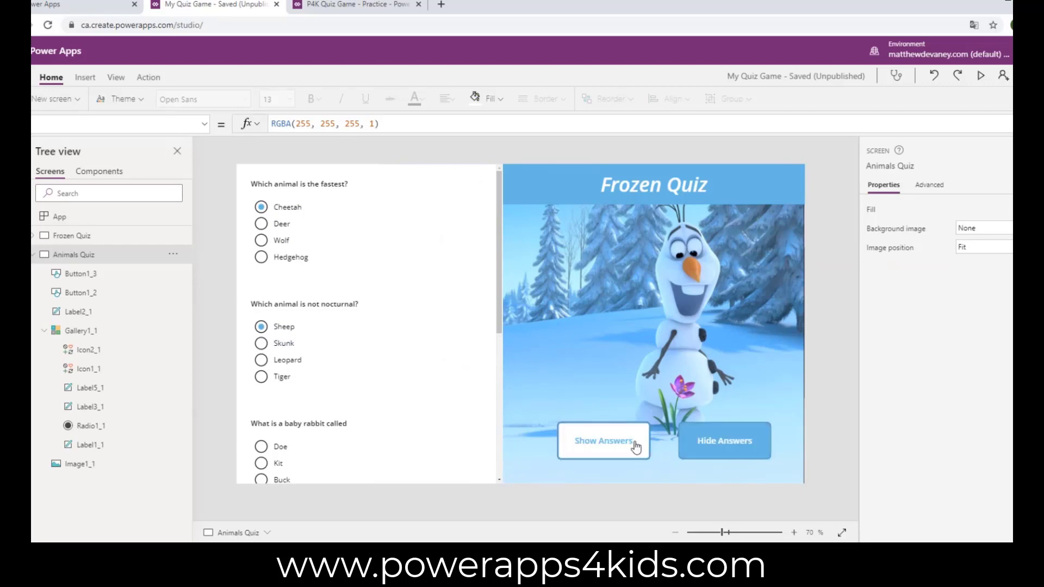
{"action": "left_click", "coordinate": [635, 446]}
{"action": "left_click", "coordinate": [687, 454]}
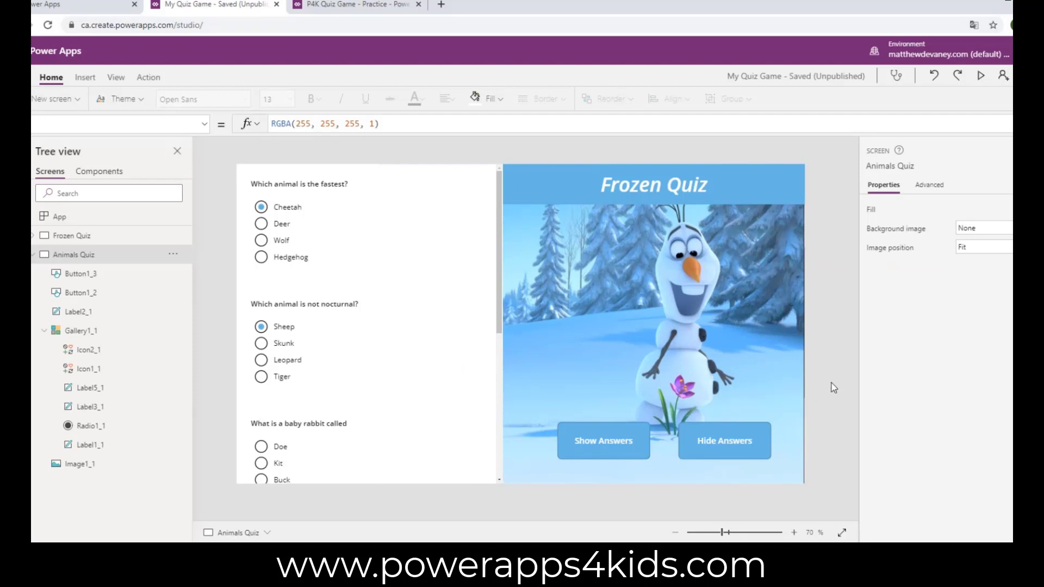
Change the title label's text to "Animals Quiz" and its fill to dark red, RGBA(168, 0, 0, 1)
{"action": "left_click", "coordinate": [697, 174]}
{"action": "left_click", "coordinate": [830, 266]}
{"action": "left_click", "coordinate": [637, 202]}
{"action": "triple_click", "coordinate": [285, 125]}
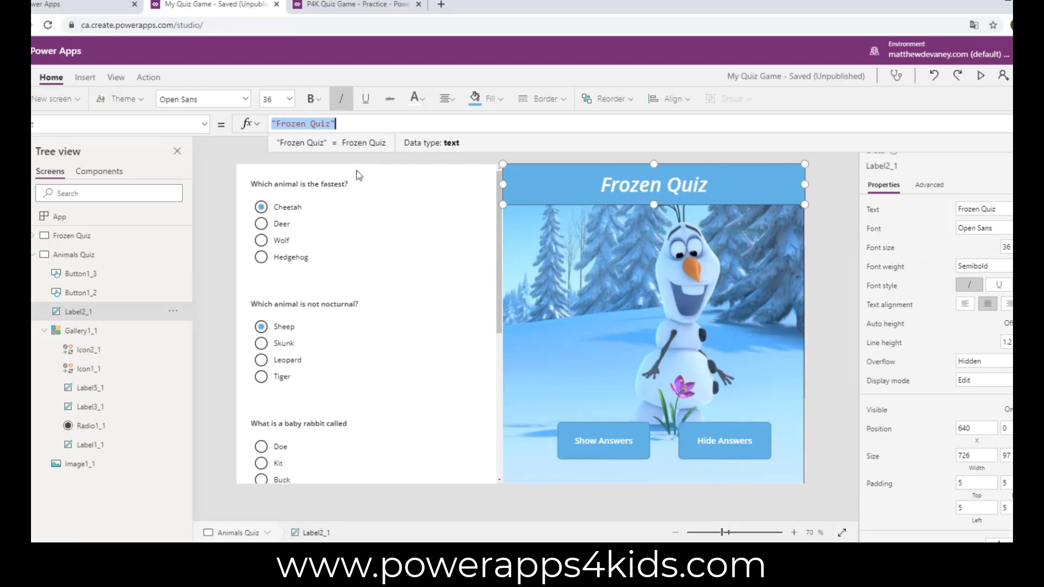
{"action": "left_click", "coordinate": [226, 226]}
{"action": "left_click", "coordinate": [556, 187]}
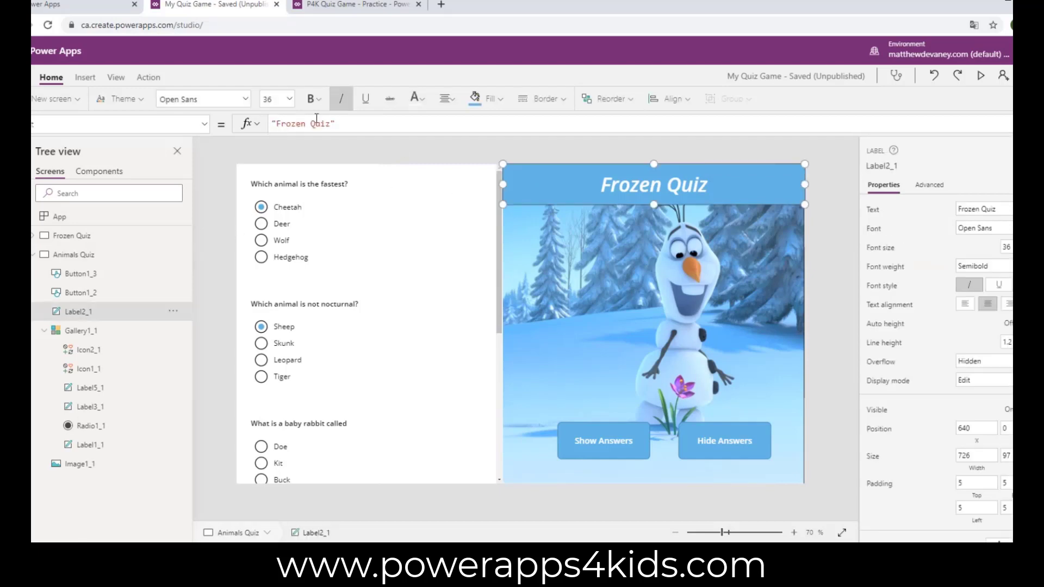
{"action": "double_click", "coordinate": [294, 125]}
{"action": "type", "text": "Animals"}
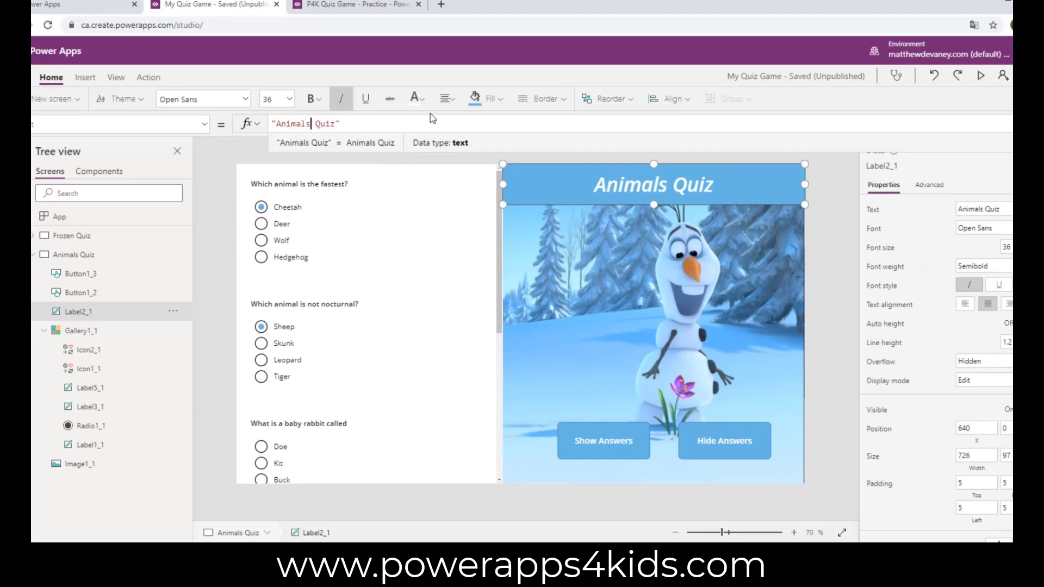
{"action": "left_click", "coordinate": [490, 99]}
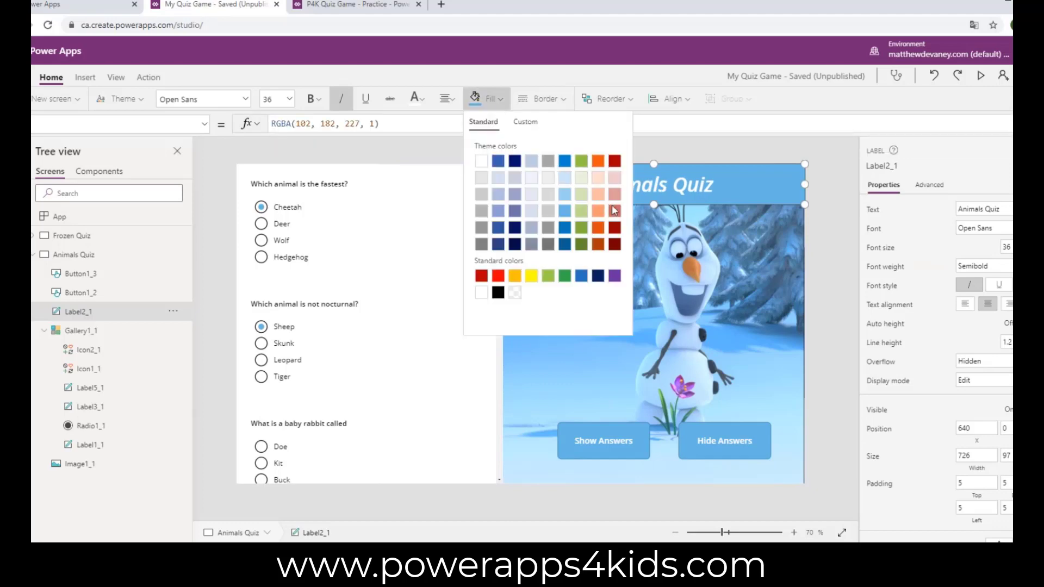
{"action": "left_click", "coordinate": [614, 163]}
Fill the Show Answers and Hide Answers buttons with the same dark red, RGBA(168, 0, 0, 1)
{"action": "left_click", "coordinate": [628, 456]}
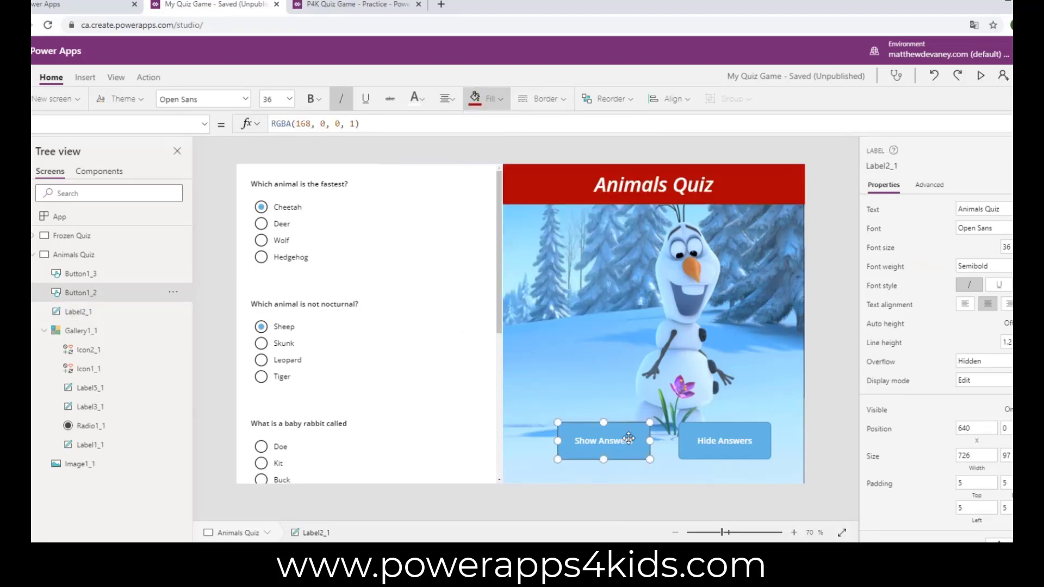
{"action": "left_click", "coordinate": [509, 101]}
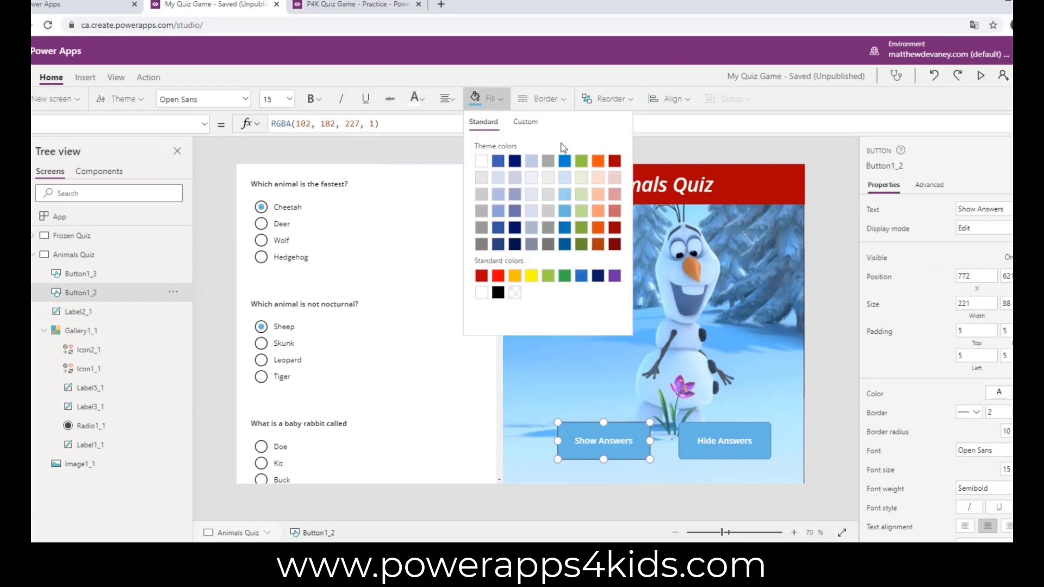
{"action": "left_click", "coordinate": [613, 163]}
{"action": "left_click", "coordinate": [712, 445]}
{"action": "left_click", "coordinate": [544, 99]}
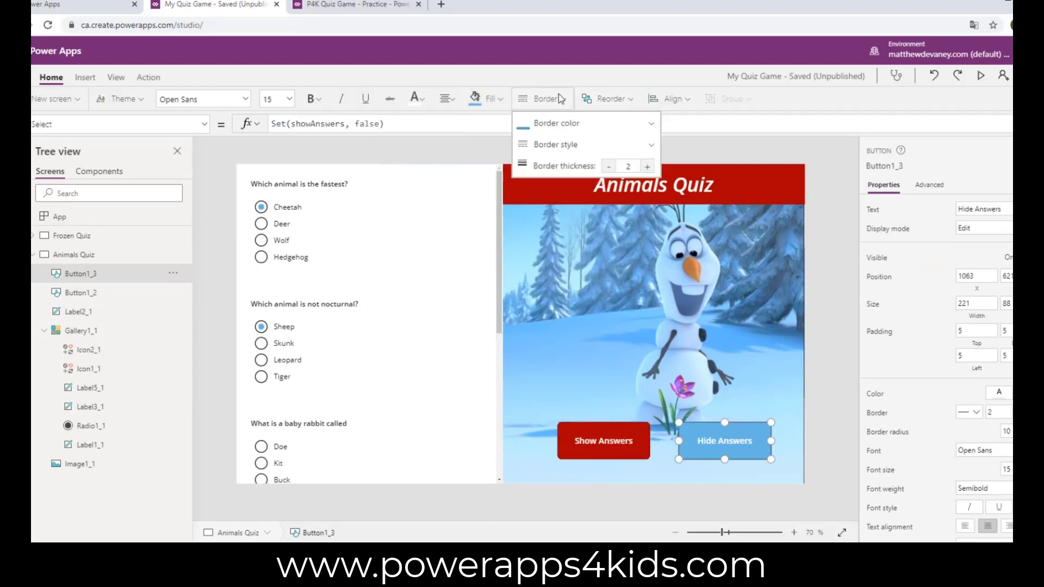
{"action": "left_click", "coordinate": [488, 99]}
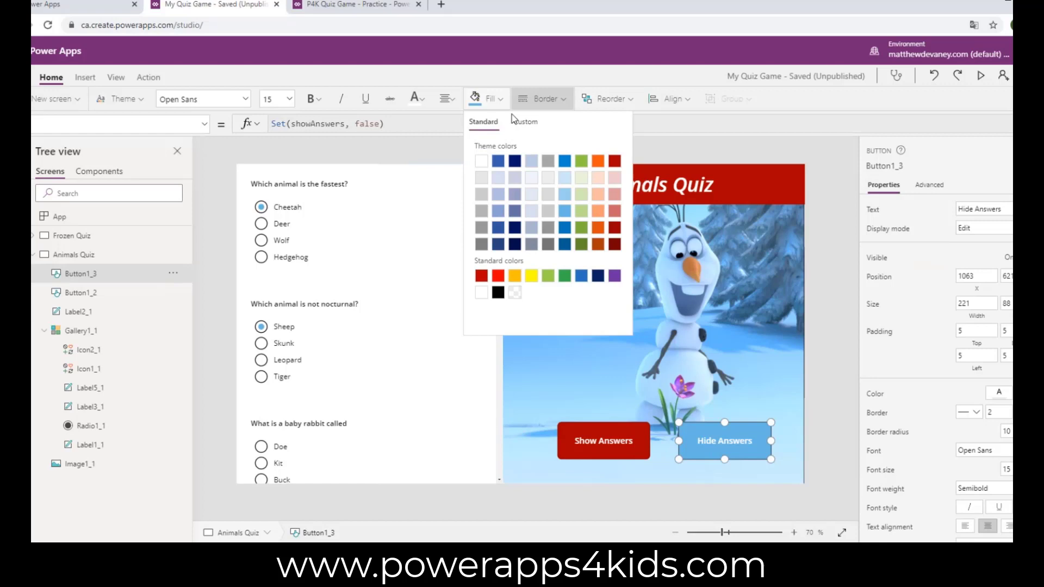
{"action": "left_click", "coordinate": [614, 161]}
Show the answers again and open the radio color choices for the gallery's answer radio control
{"action": "left_click", "coordinate": [262, 217]}
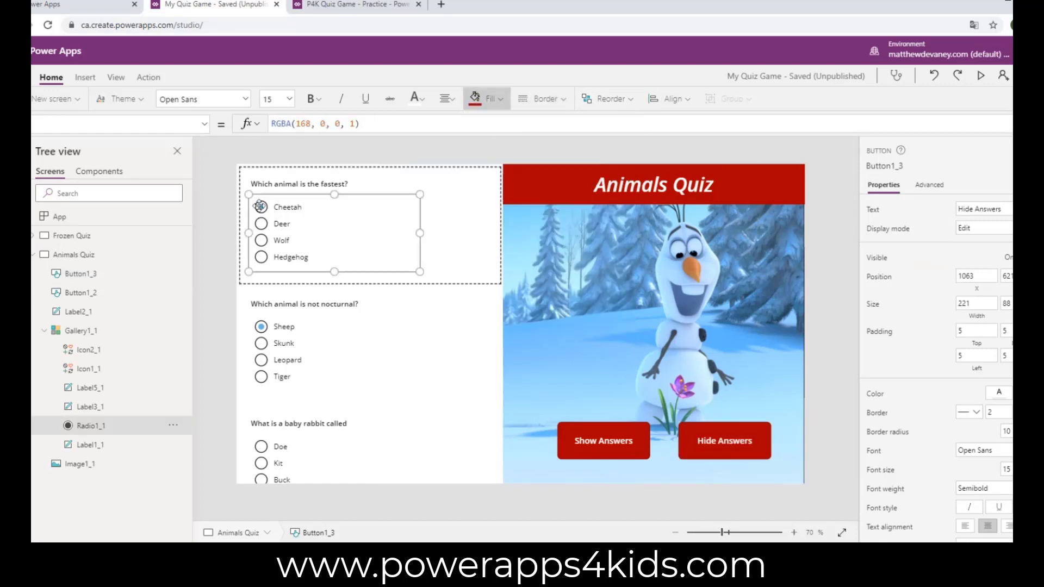
{"action": "left_click", "coordinate": [640, 441], "text": "alt"}
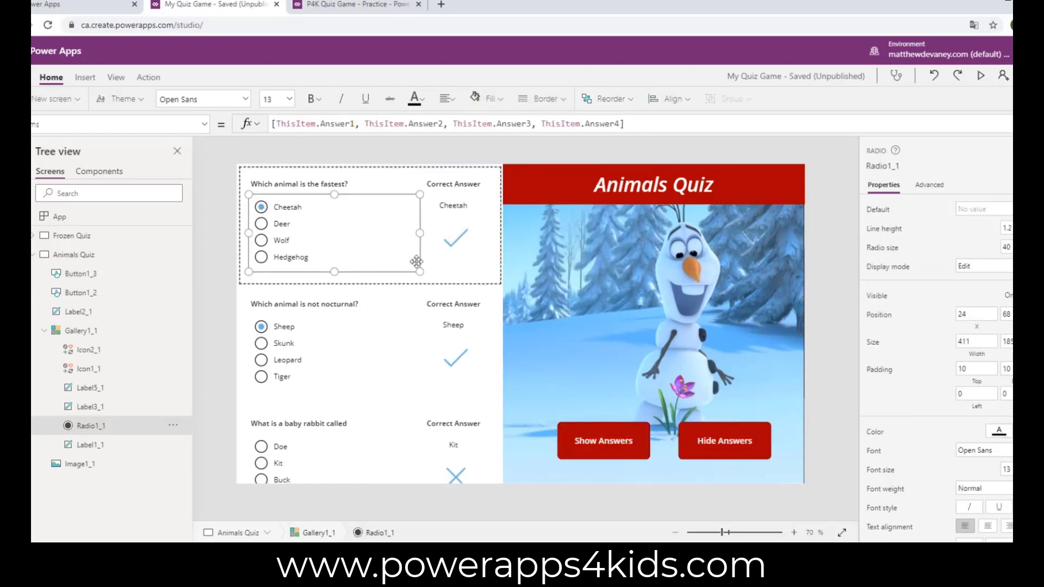
{"action": "left_click", "coordinate": [210, 126]}
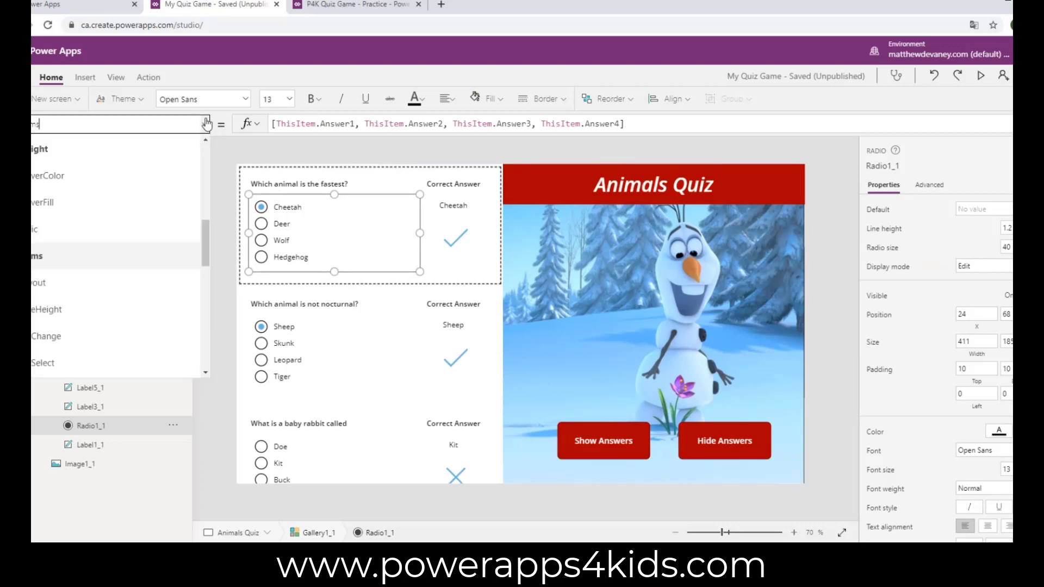
{"action": "scroll", "coordinate": [135, 217], "scroll_direction": "up", "scroll_amount": 1}
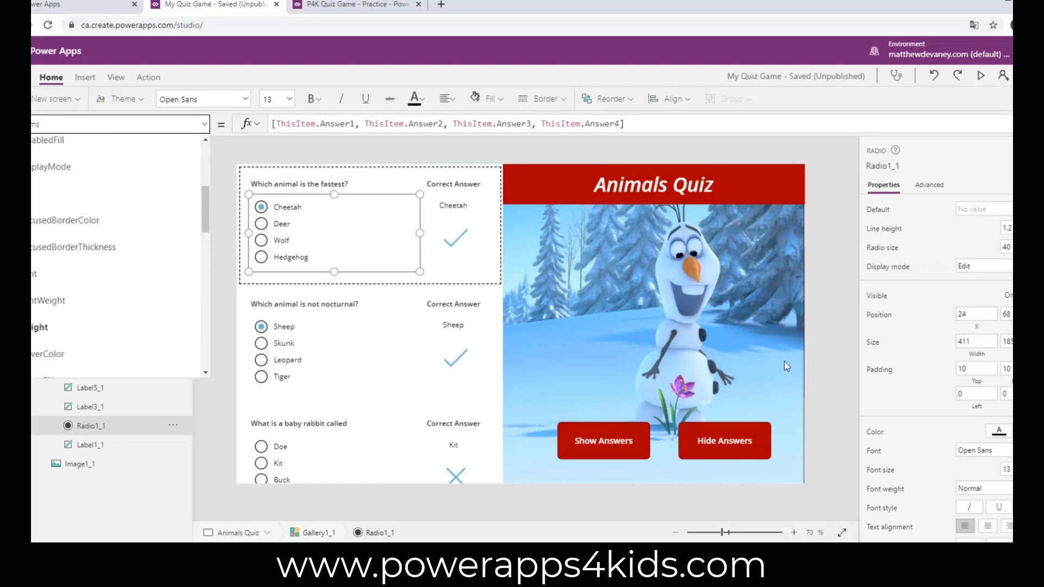
{"action": "scroll", "coordinate": [941, 354], "scroll_direction": "down", "scroll_amount": 5}
{"action": "left_click", "coordinate": [969, 427]}
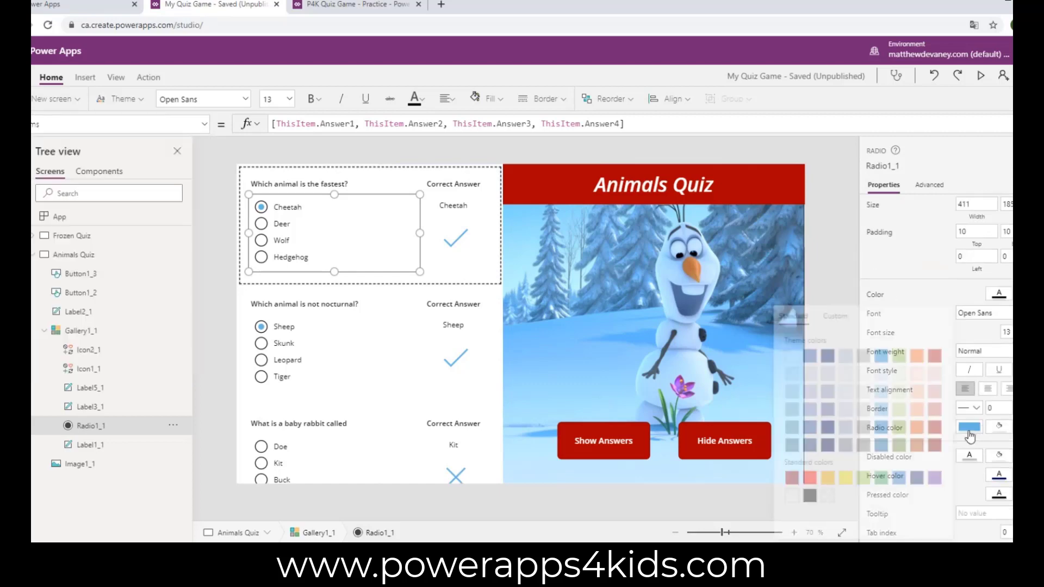